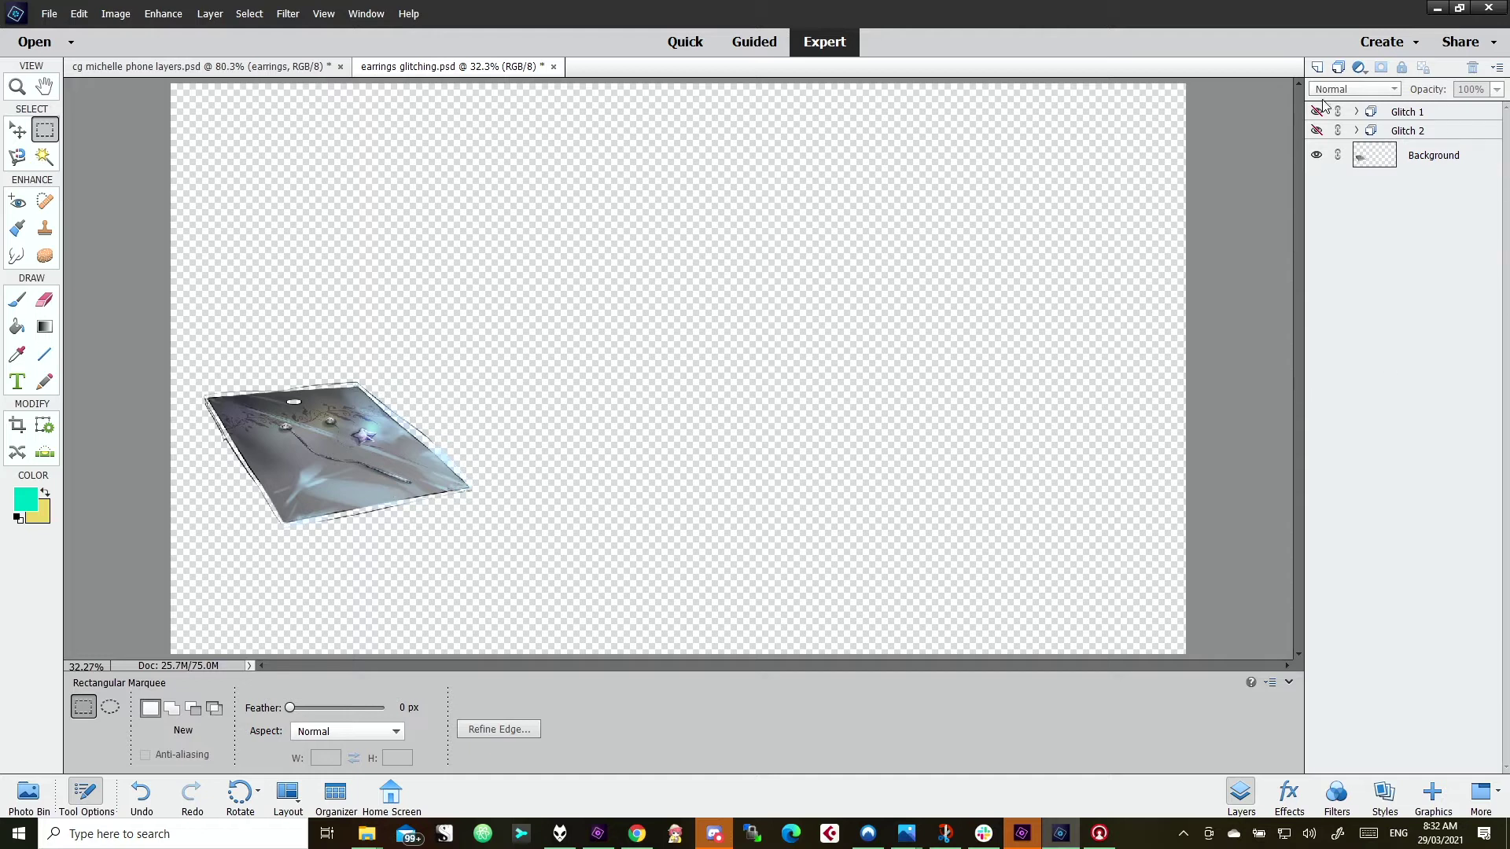
- Duplicate the Background layer and name the copy 'Glitch 3'
{"action": "left_click", "coordinate": [1438, 164]}
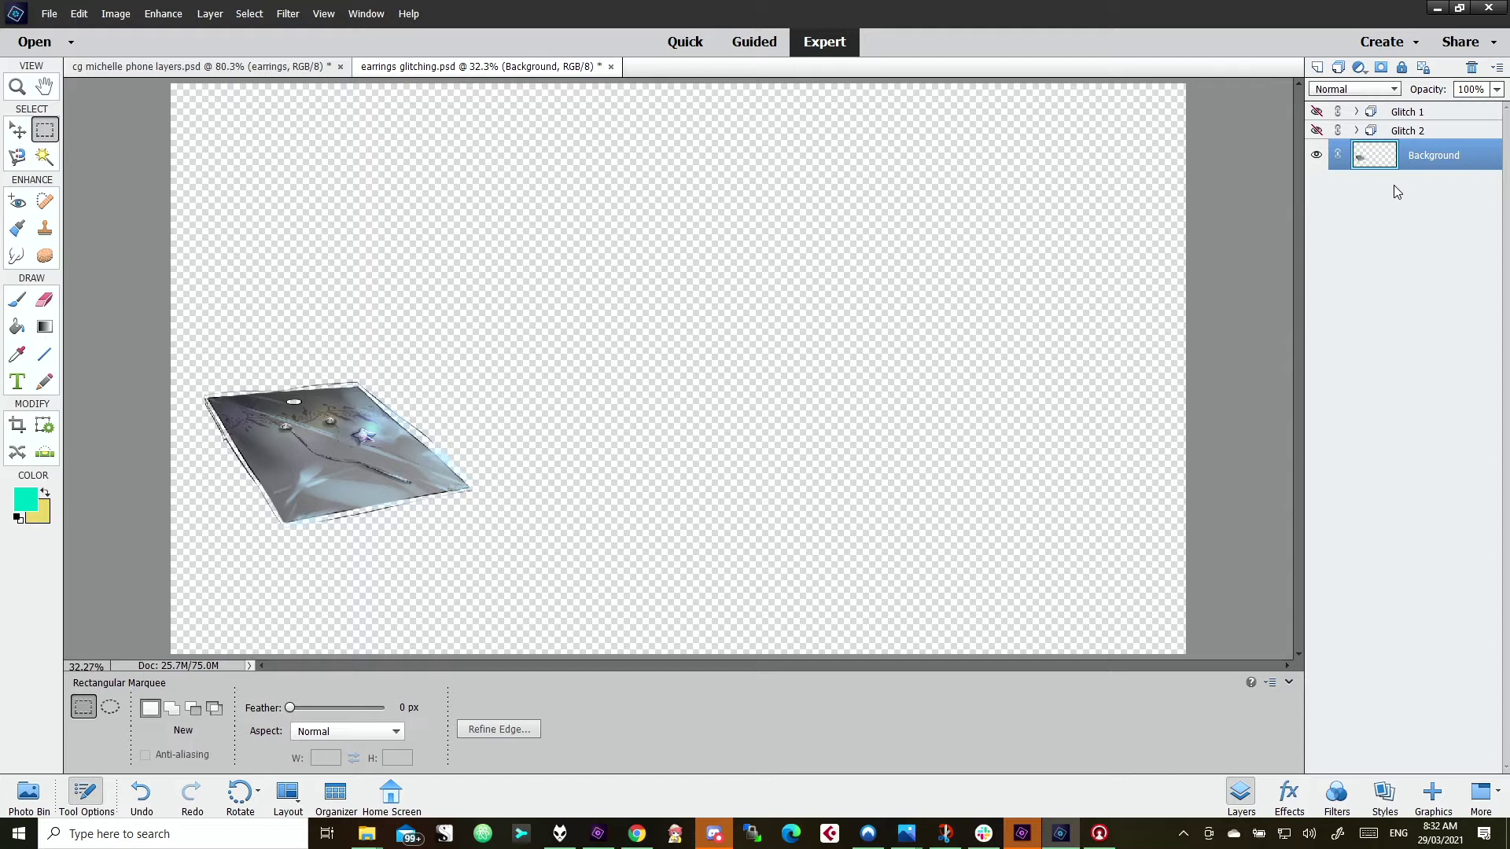
{"action": "key", "text": "ctrl+j"}
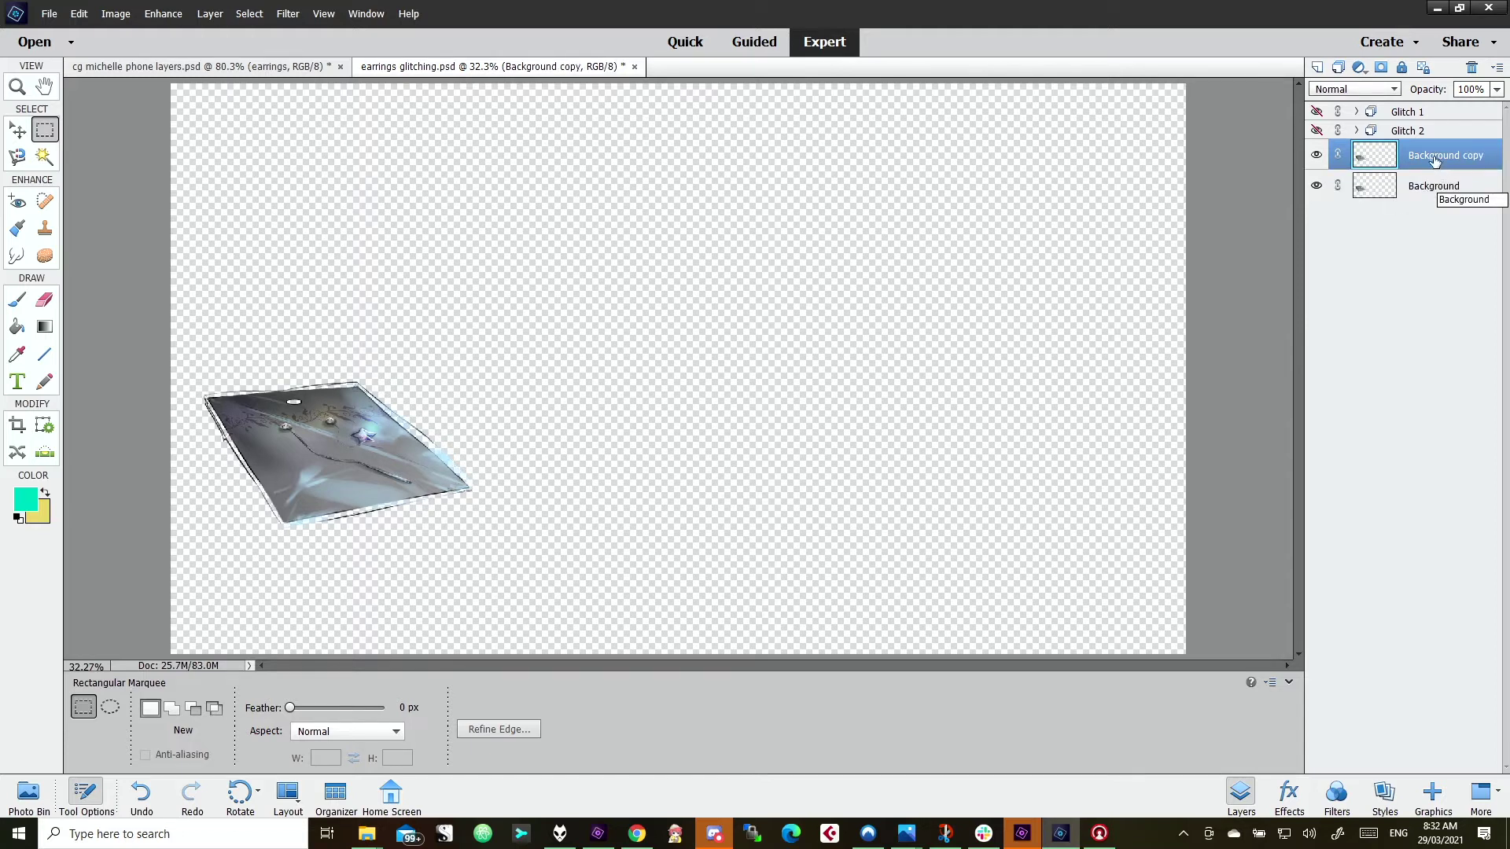
{"action": "double_click", "coordinate": [1433, 159]}
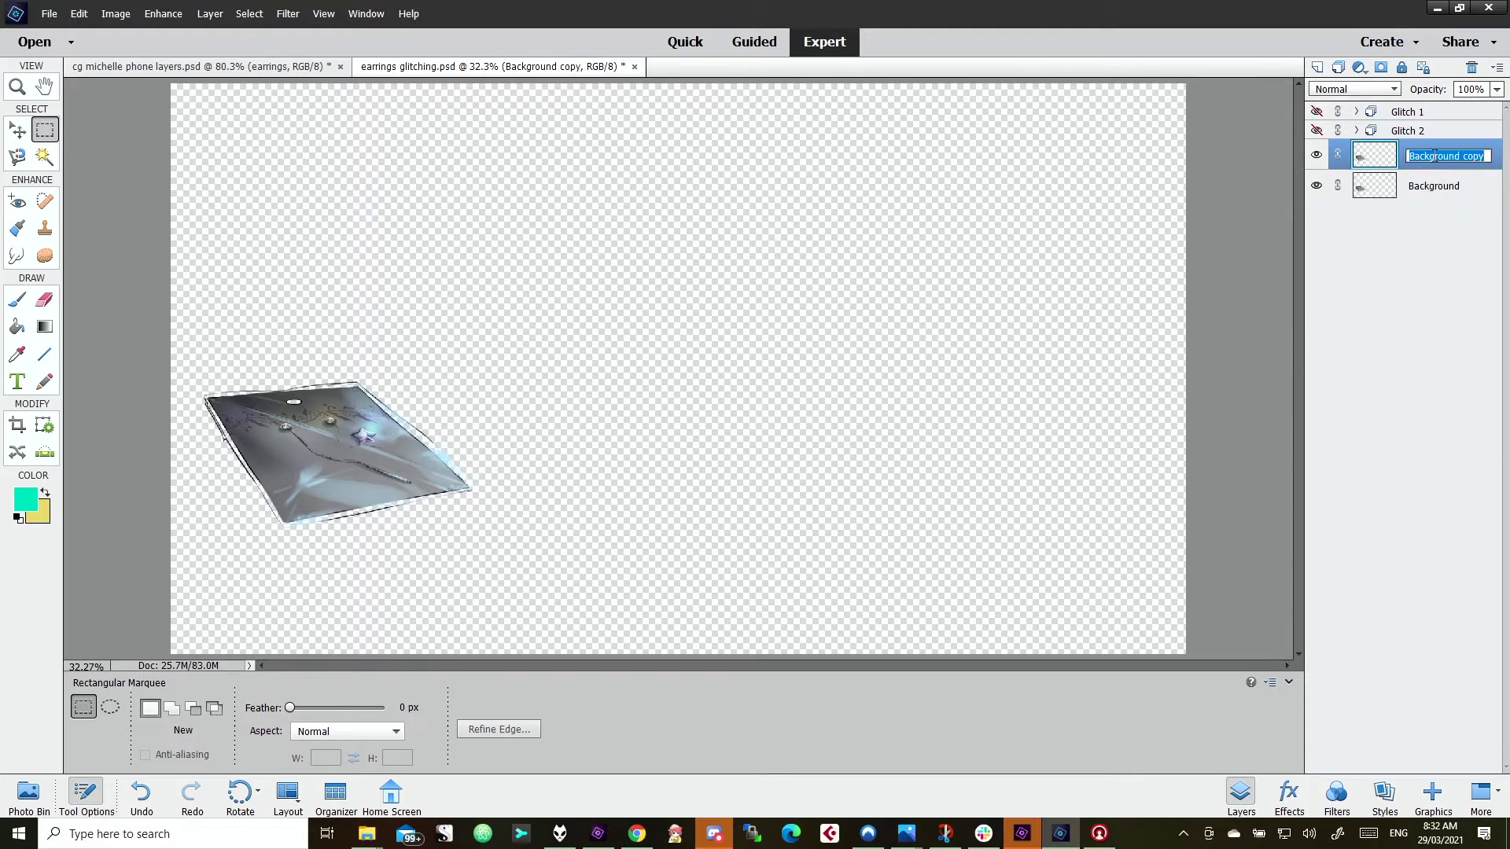
{"action": "type", "text": "Glitch 3"}
{"action": "key", "text": "Return"}
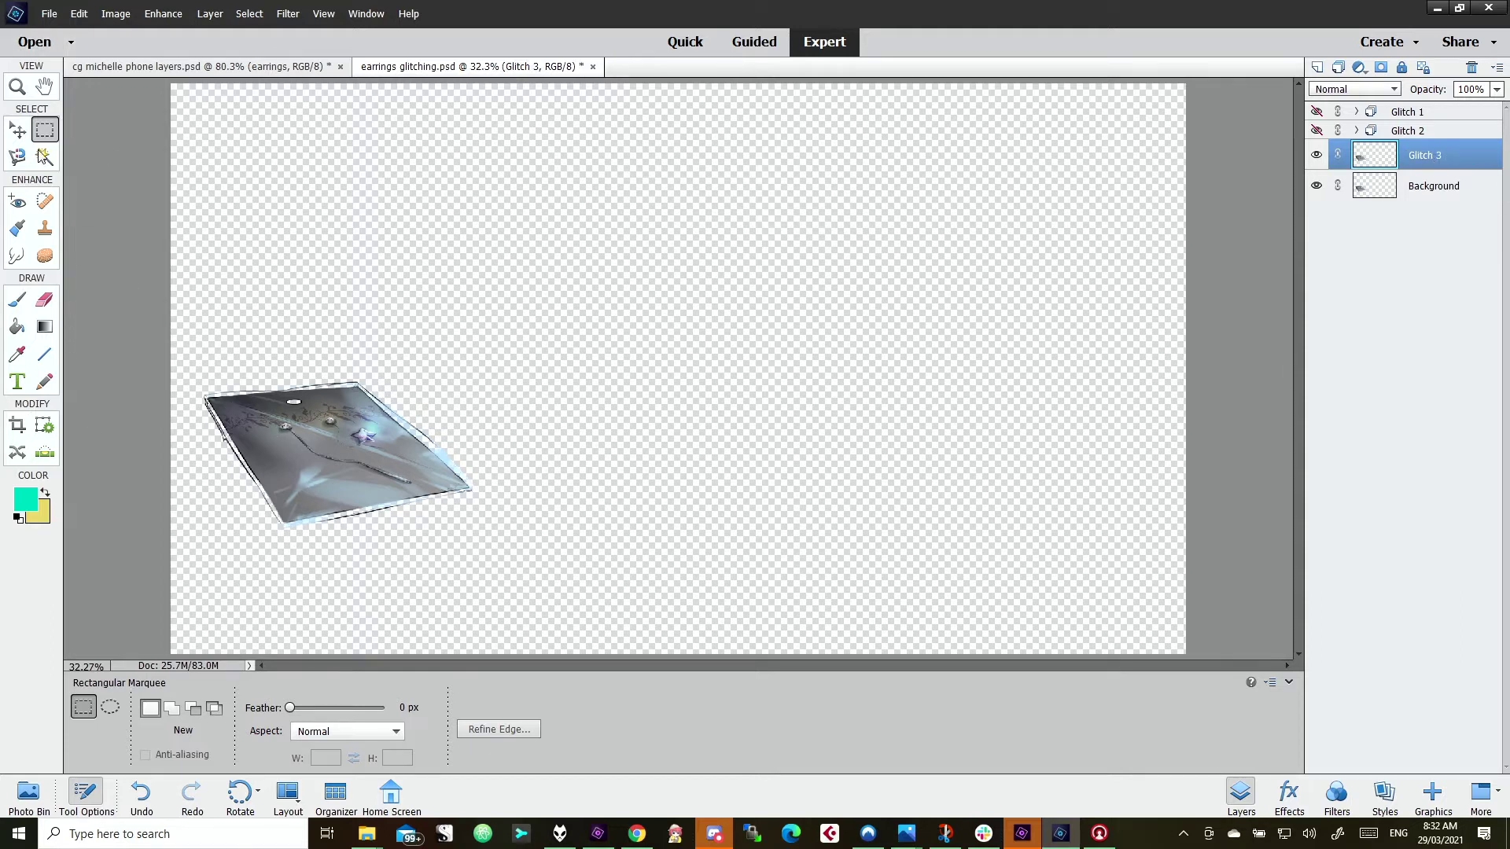
- Select four thin horizontal strips on Glitch 3 and shift them about 232 px right
{"action": "mouse_move", "coordinate": [185, 406]}
{"action": "left_mouse_down"}
{"action": "mouse_move", "coordinate": [505, 415]}
{"action": "mouse_move", "coordinate": [189, 410]}
{"action": "mouse_move", "coordinate": [490, 438]}
{"action": "left_mouse_up"}
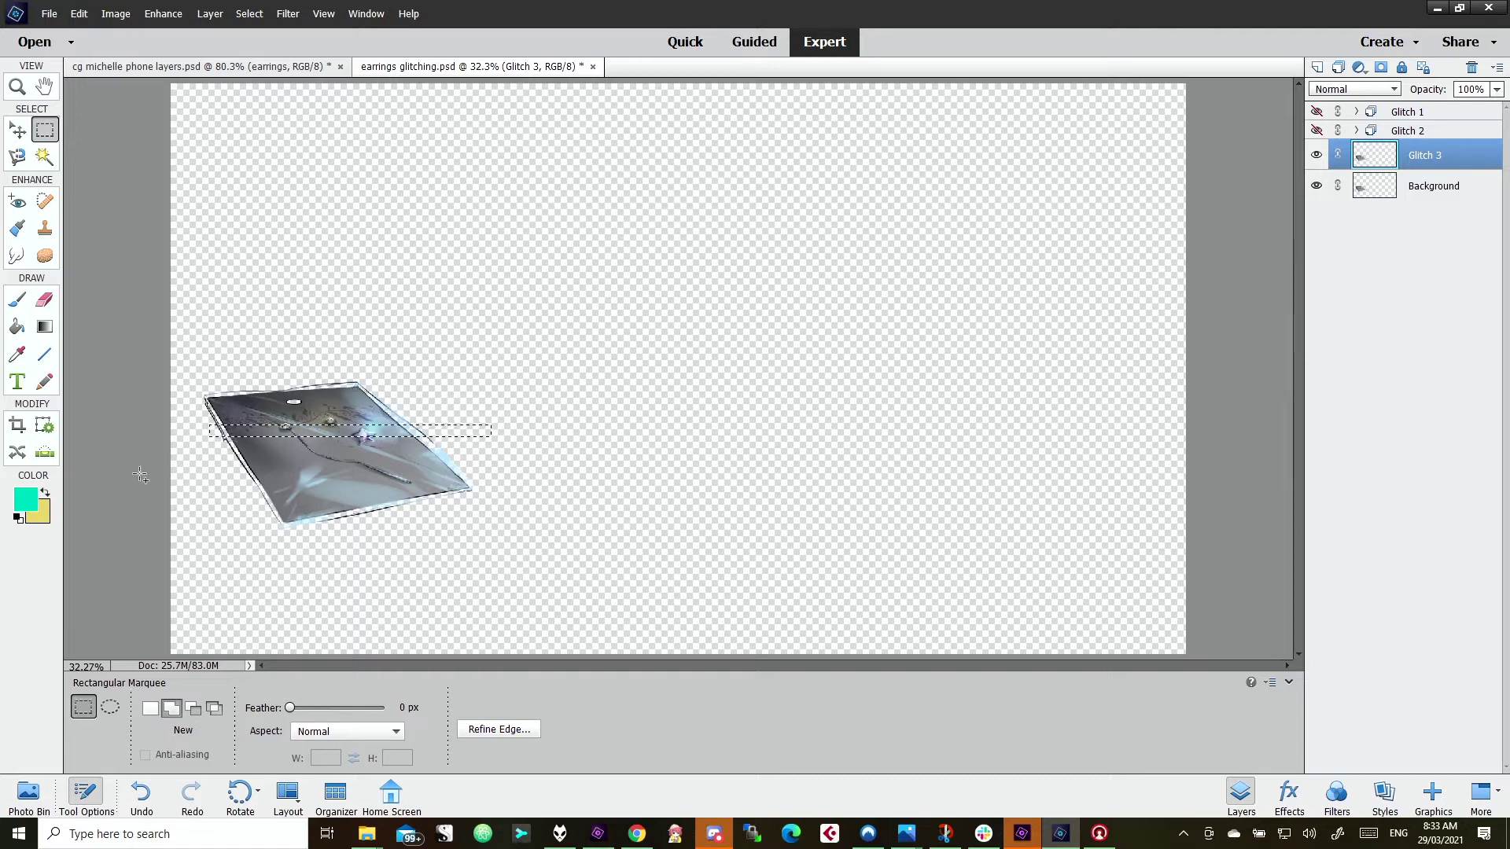
{"action": "left_click_drag", "start_coordinate": [238, 454], "coordinate": [491, 465]}
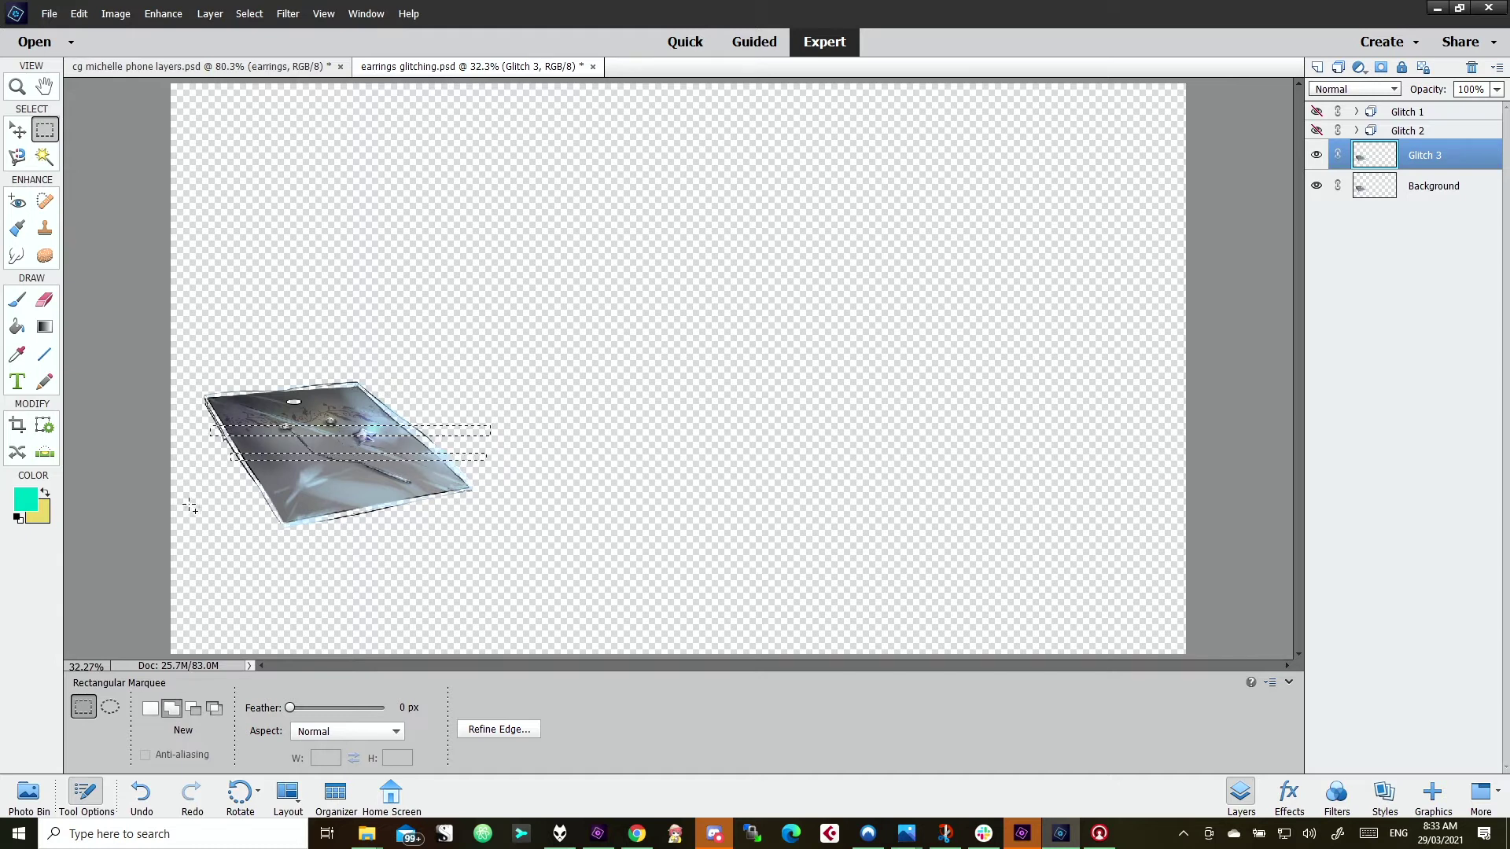
{"action": "left_click_drag", "start_coordinate": [251, 472], "coordinate": [508, 477]}
{"action": "left_click_drag", "start_coordinate": [213, 386], "coordinate": [456, 387]}
{"action": "key", "text": "v"}
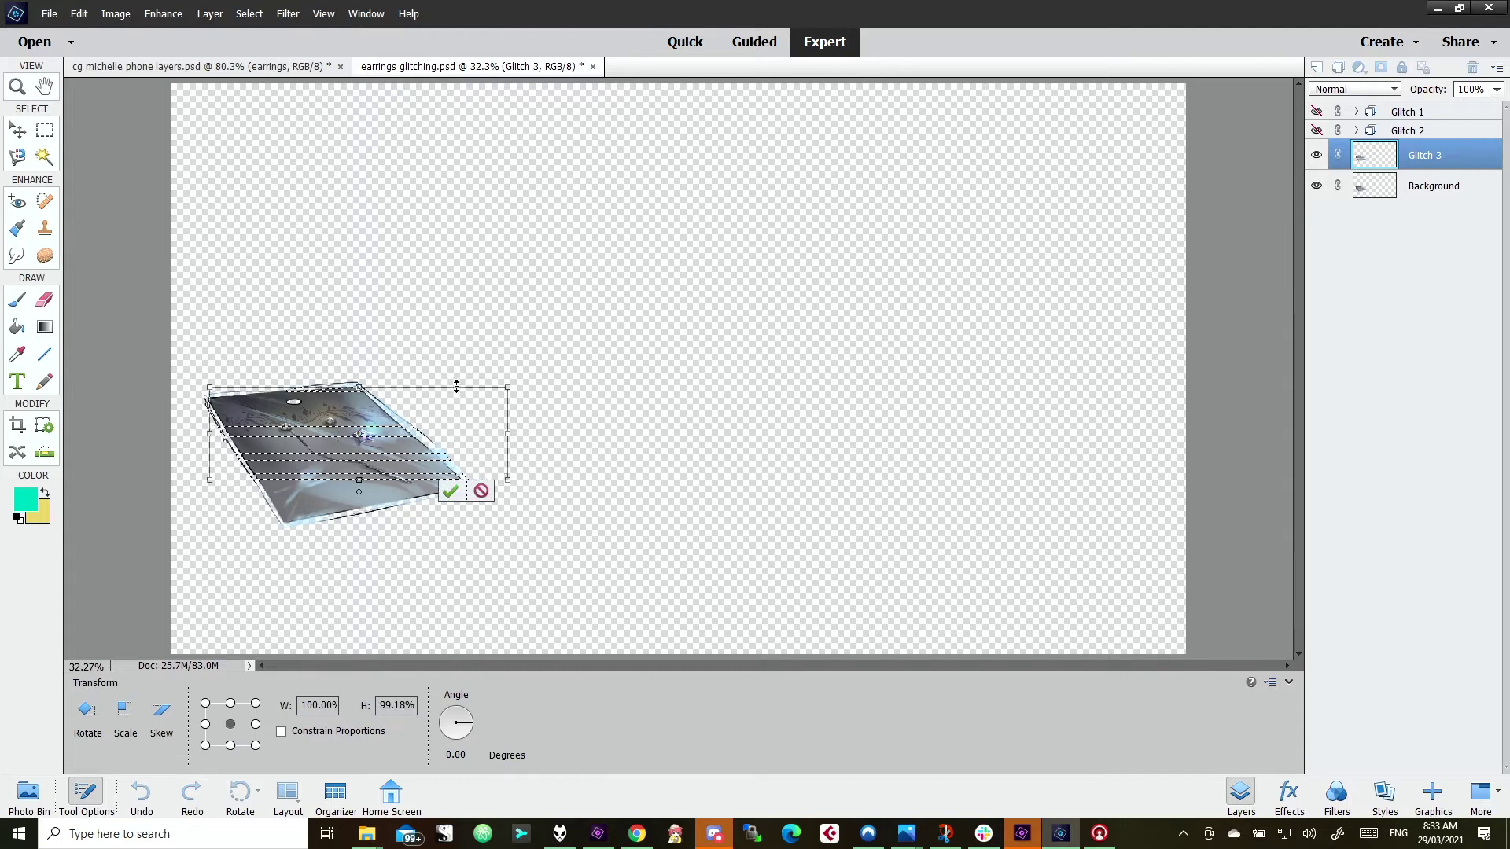
{"action": "left_click", "coordinate": [482, 492]}
{"action": "left_click_drag", "start_coordinate": [458, 481], "coordinate": [520, 482]}
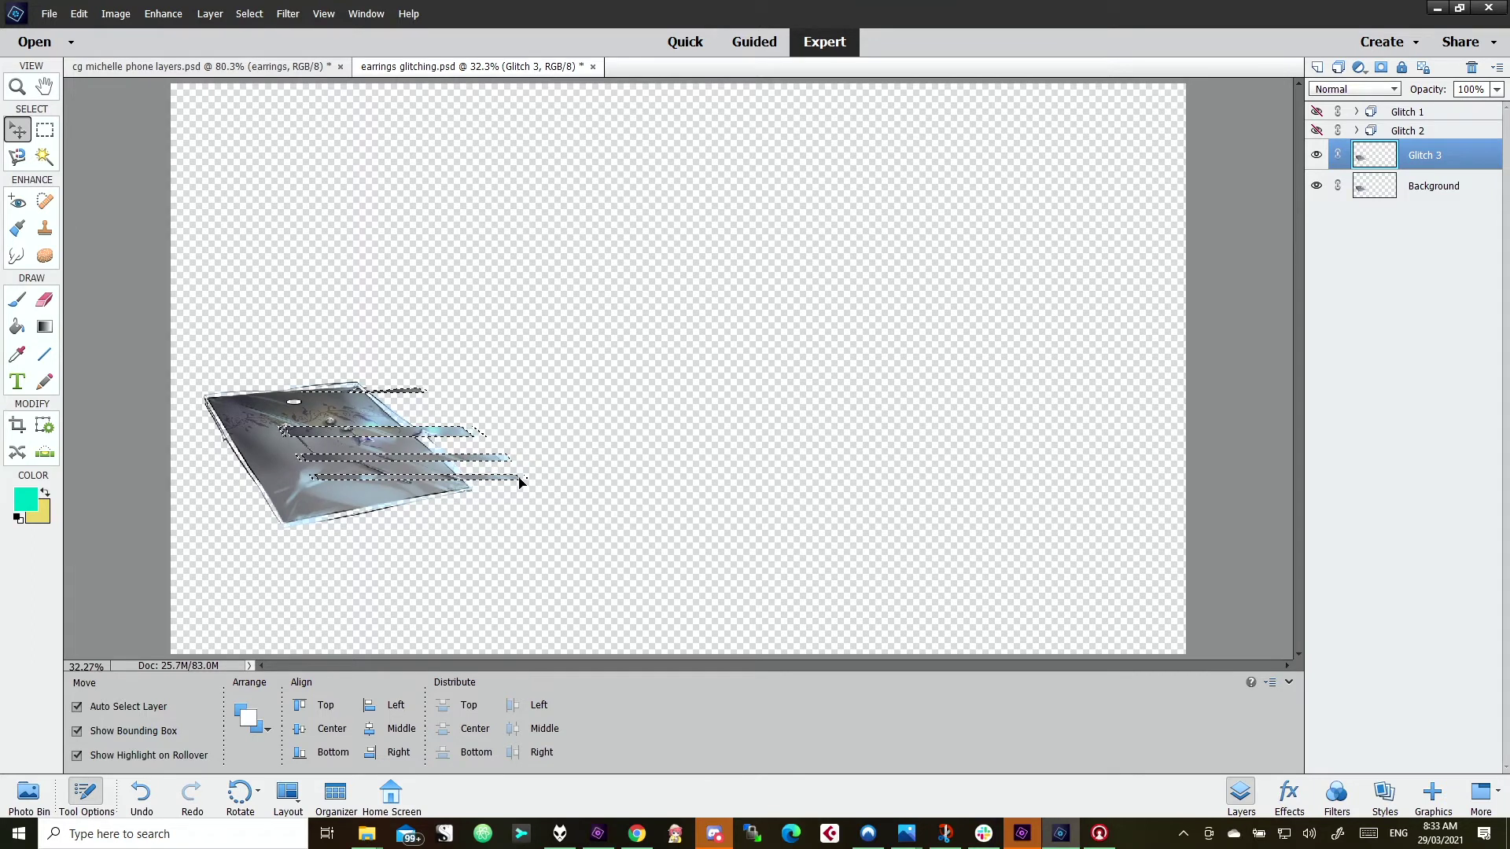
- Hide the Background layer and marquee-select five more thin strips of the earrings image
{"action": "left_click", "coordinate": [1318, 187]}
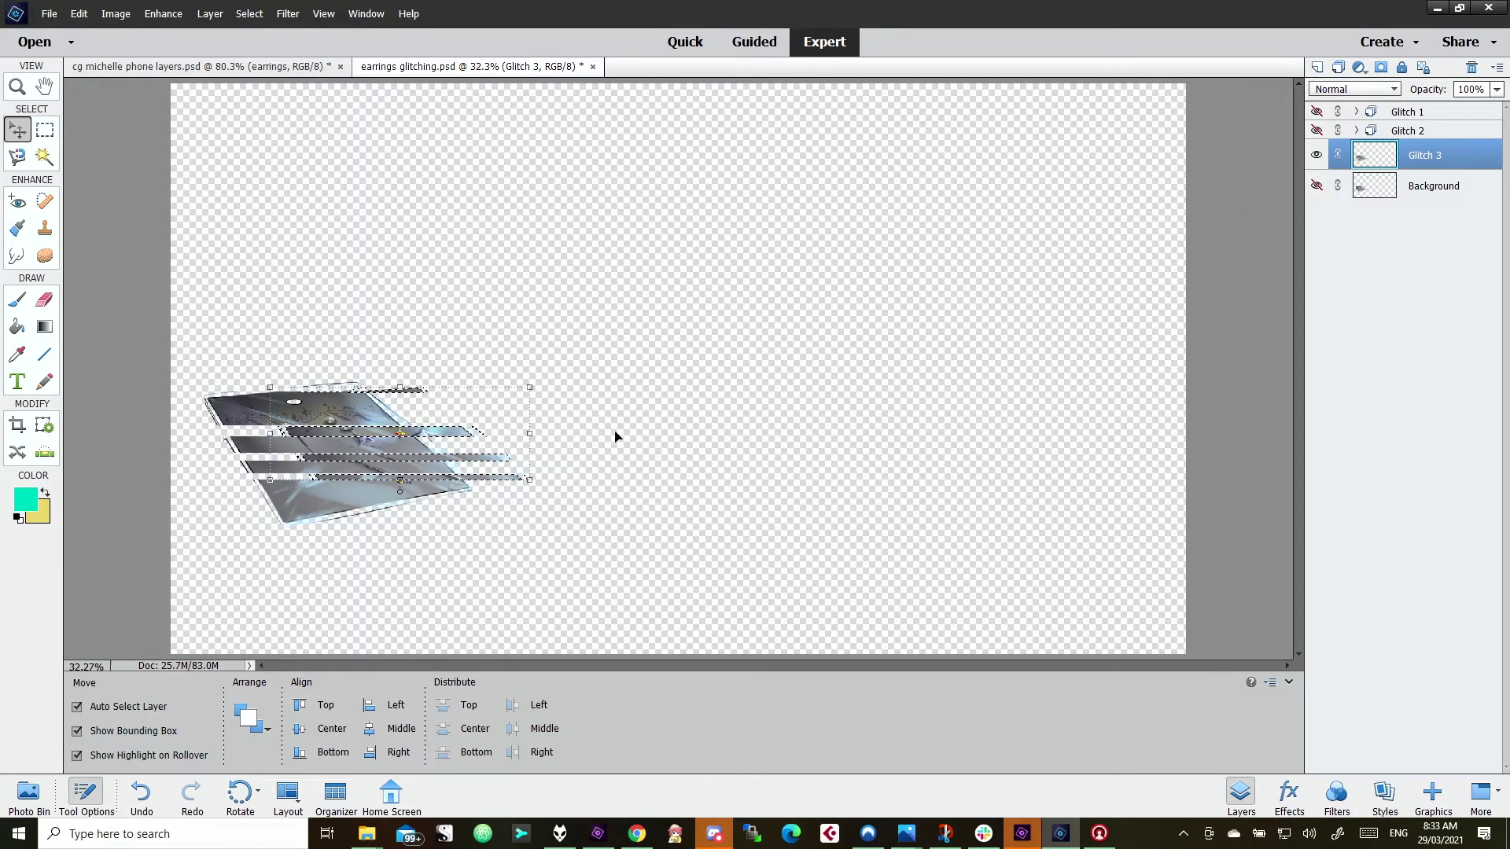
{"action": "left_click", "coordinate": [351, 590]}
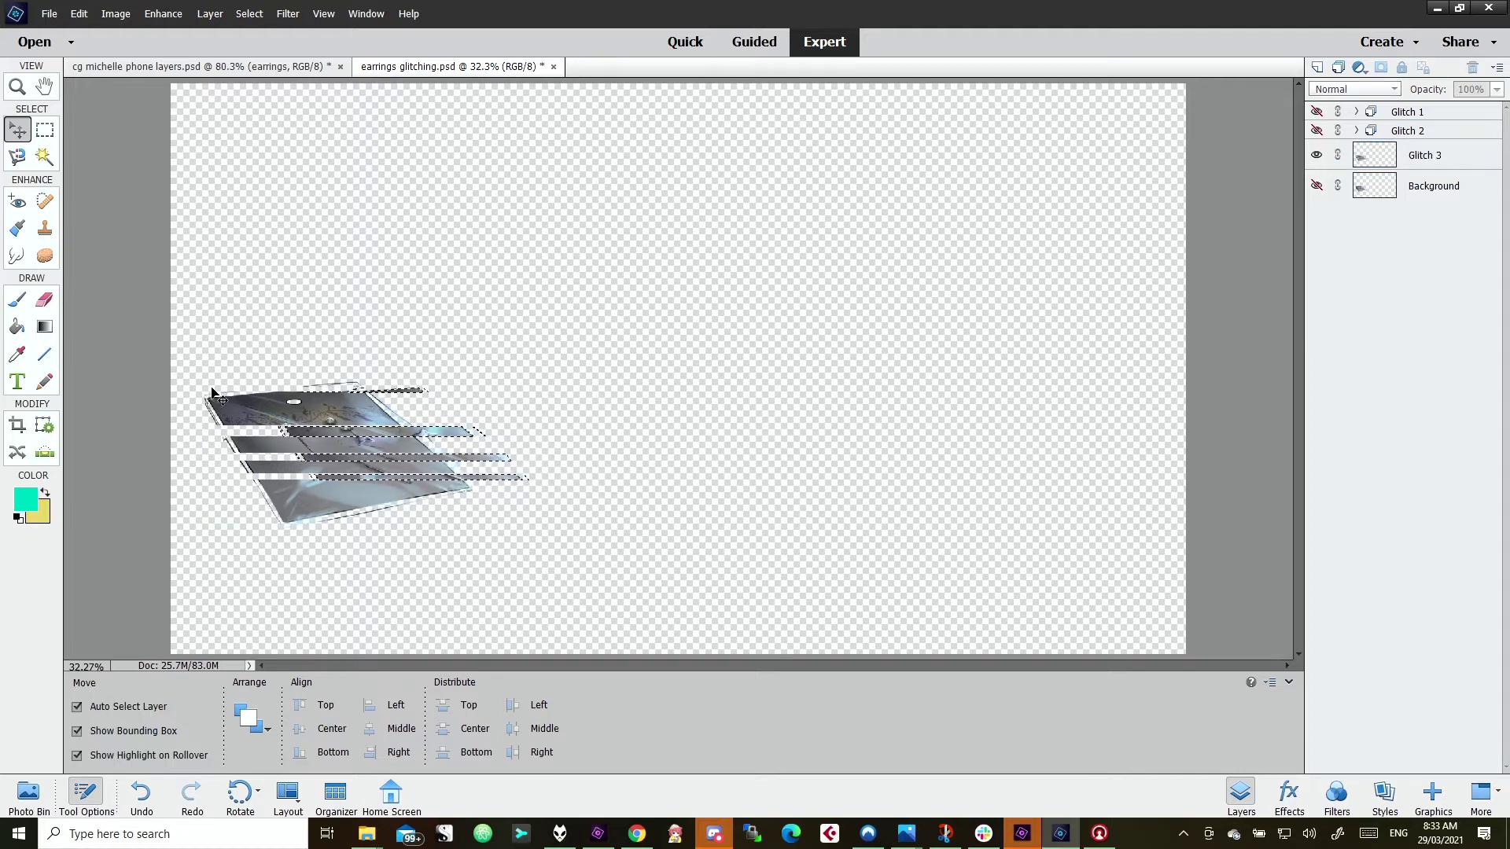
{"action": "key", "text": "m"}
{"action": "left_click_drag", "start_coordinate": [193, 404], "coordinate": [442, 408]}
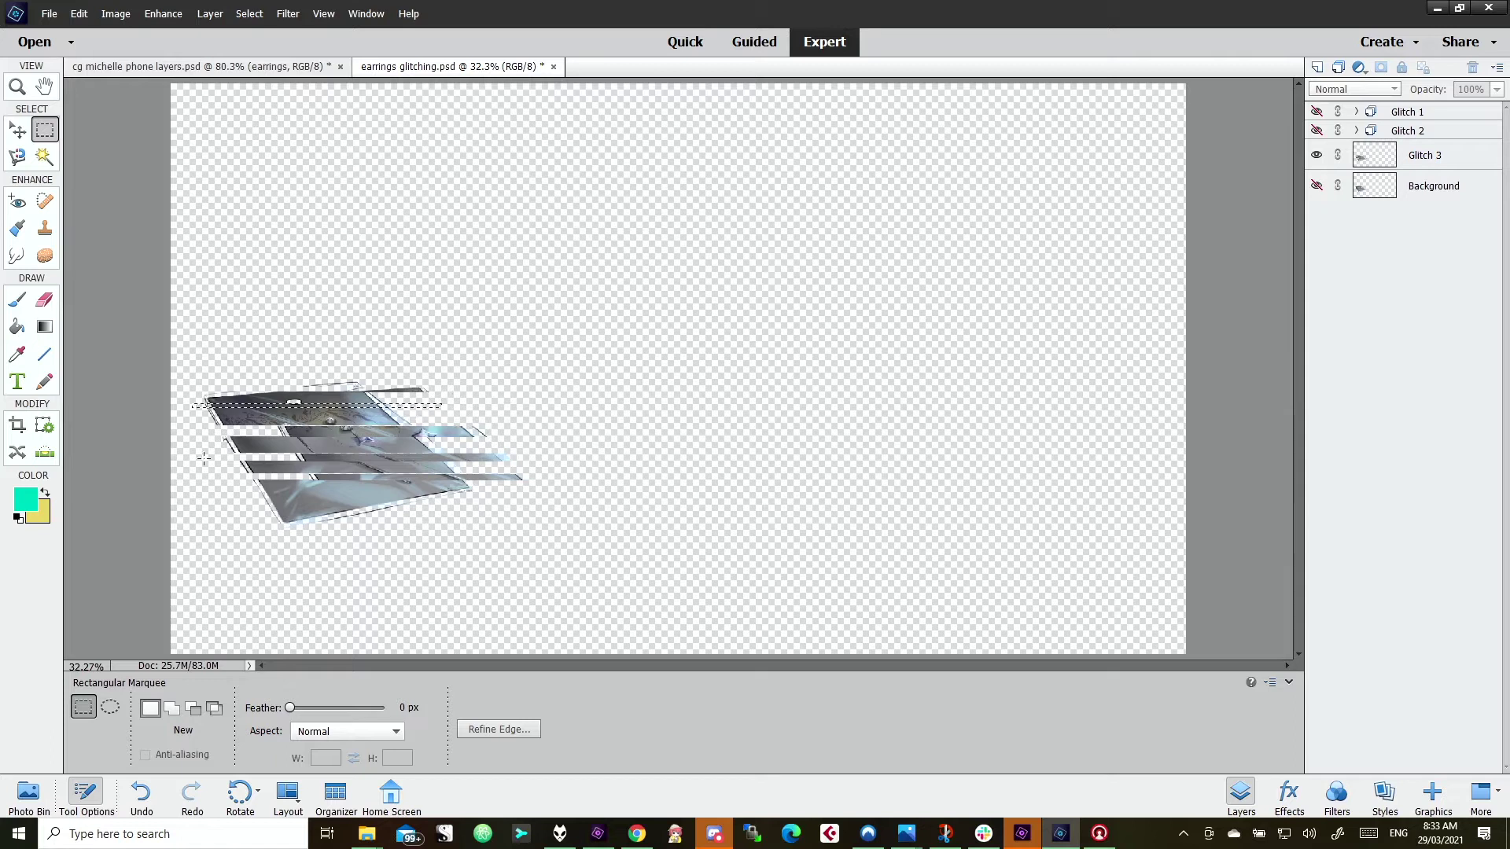
{"action": "left_click_drag", "start_coordinate": [227, 444], "coordinate": [534, 450], "text": "shift"}
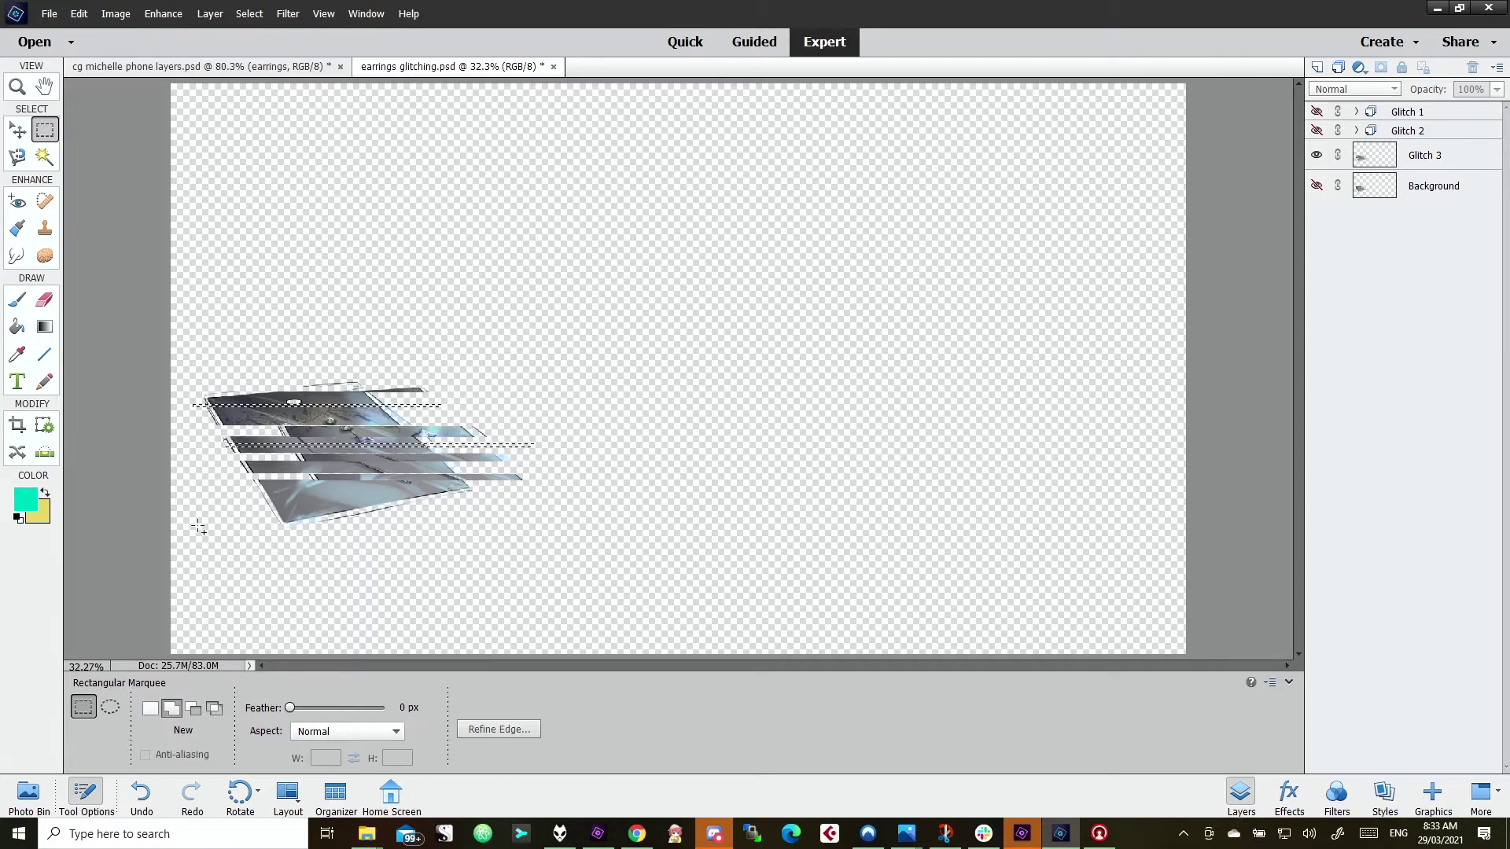
{"action": "left_click_drag", "start_coordinate": [244, 489], "coordinate": [512, 495], "text": "shift"}
{"action": "left_click_drag", "start_coordinate": [428, 519], "coordinate": [478, 507]}
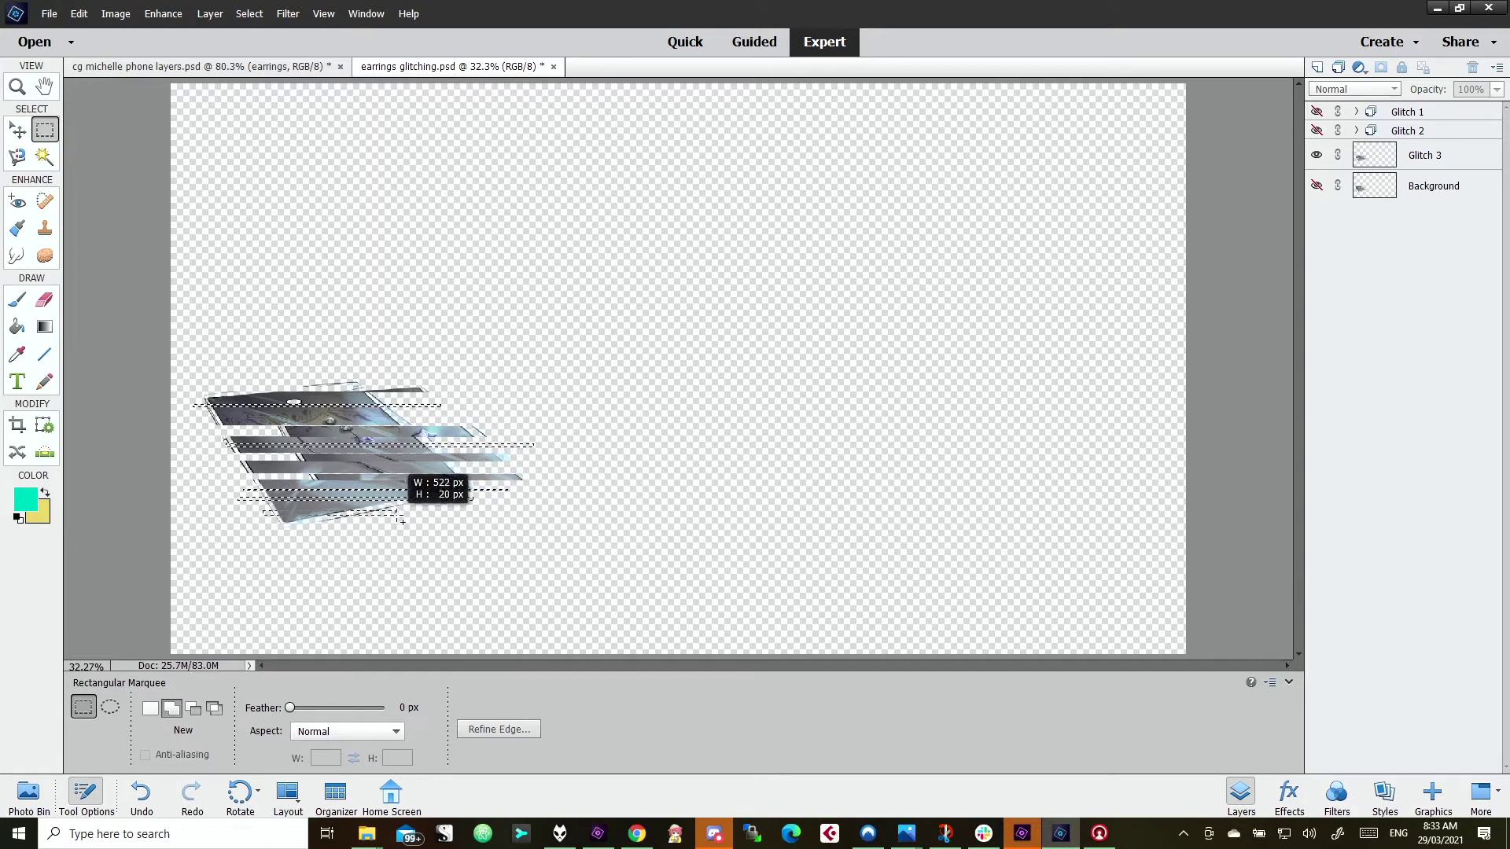
{"action": "left_click_drag", "start_coordinate": [404, 519], "coordinate": [404, 519]}
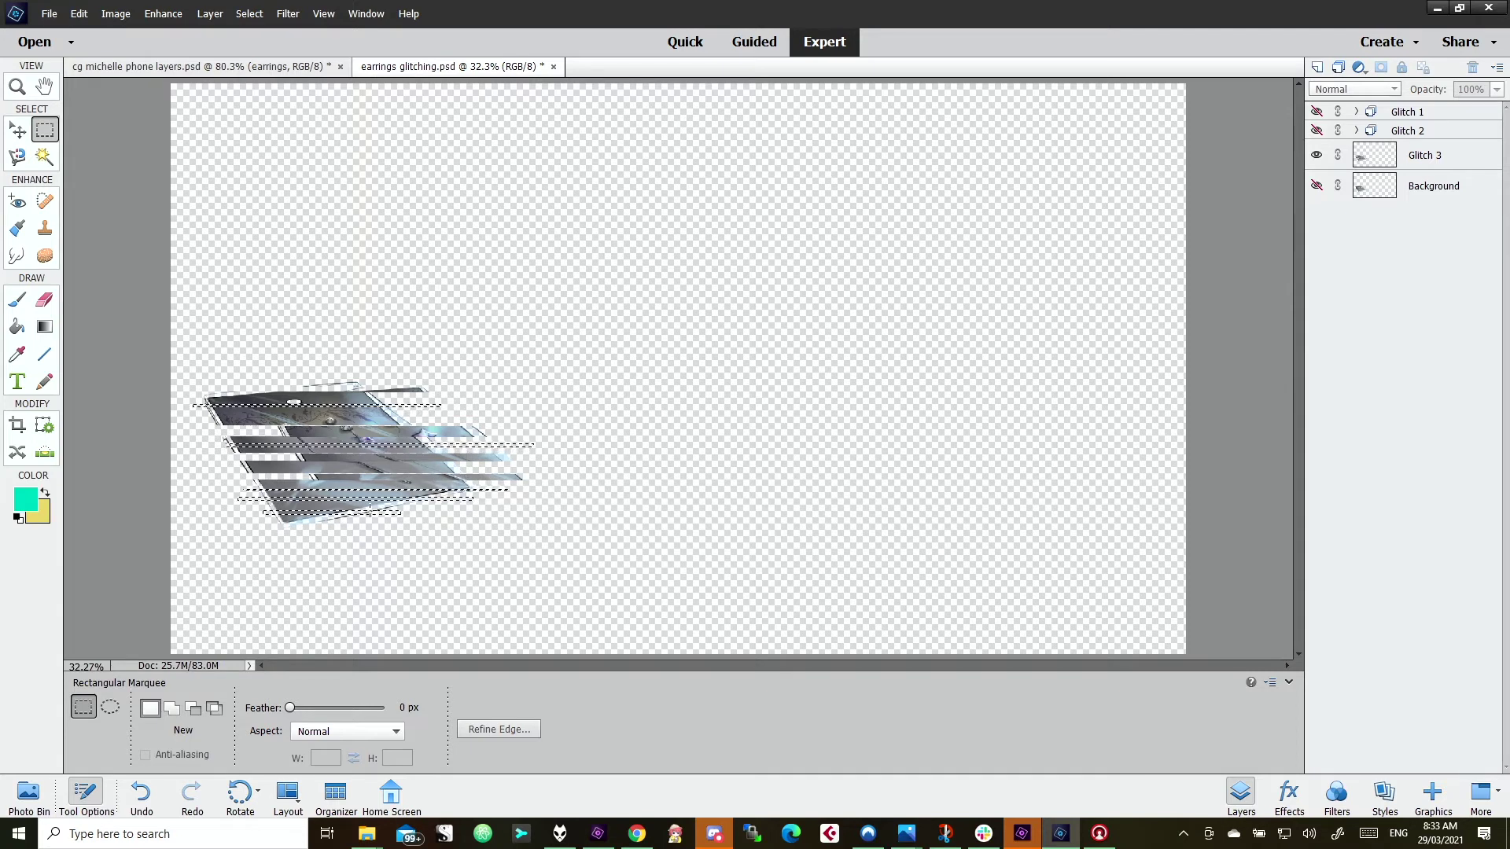
- Undo a stray layer move and shift the selected Glitch 3 strips slightly left
{"action": "key", "text": "v"}
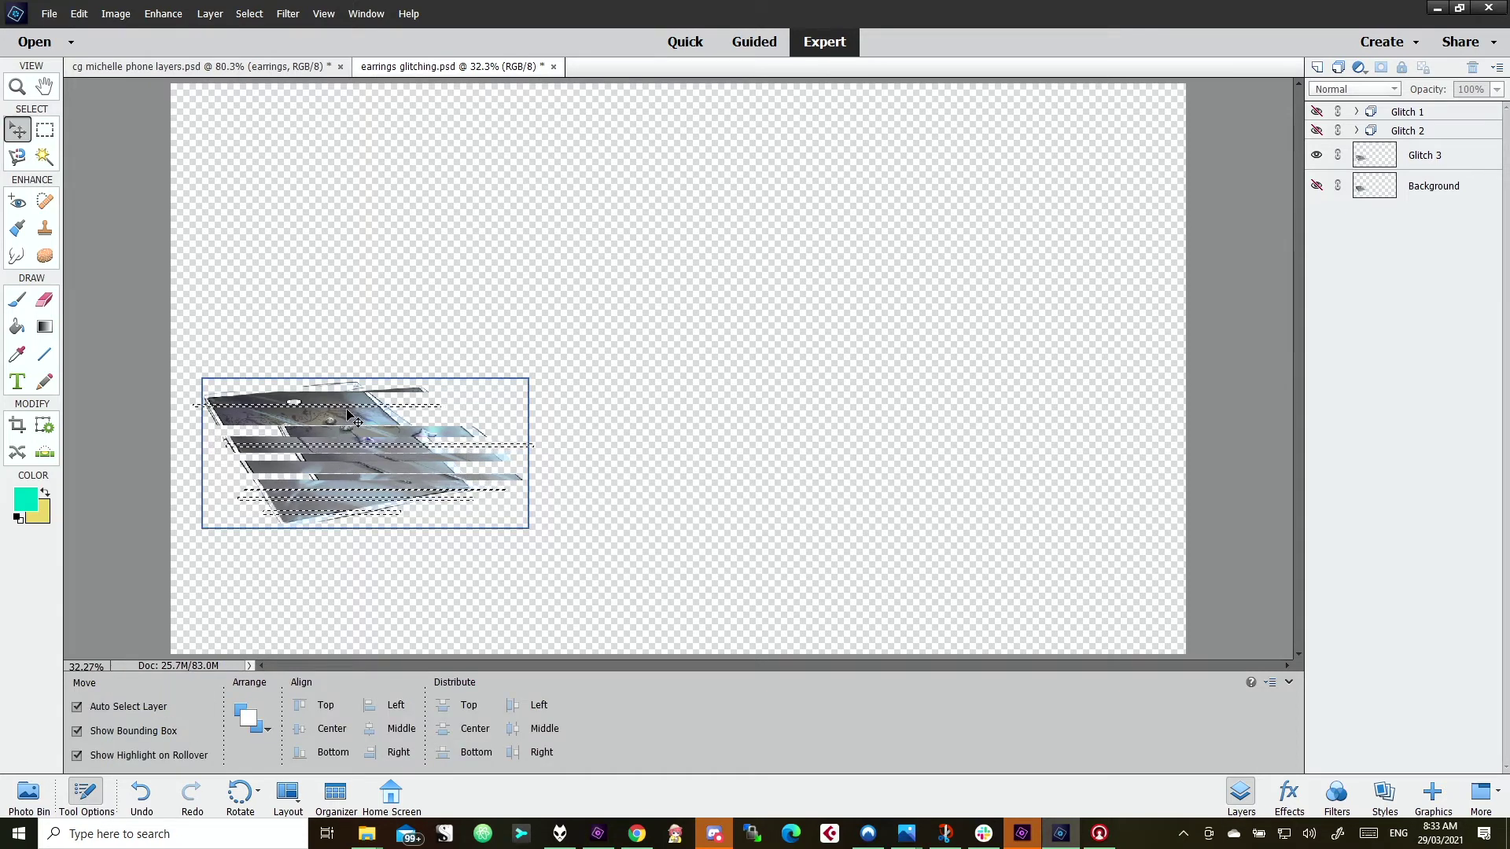
{"action": "left_click_drag", "start_coordinate": [346, 414], "coordinate": [313, 418]}
{"action": "key", "text": "ctrl+z"}
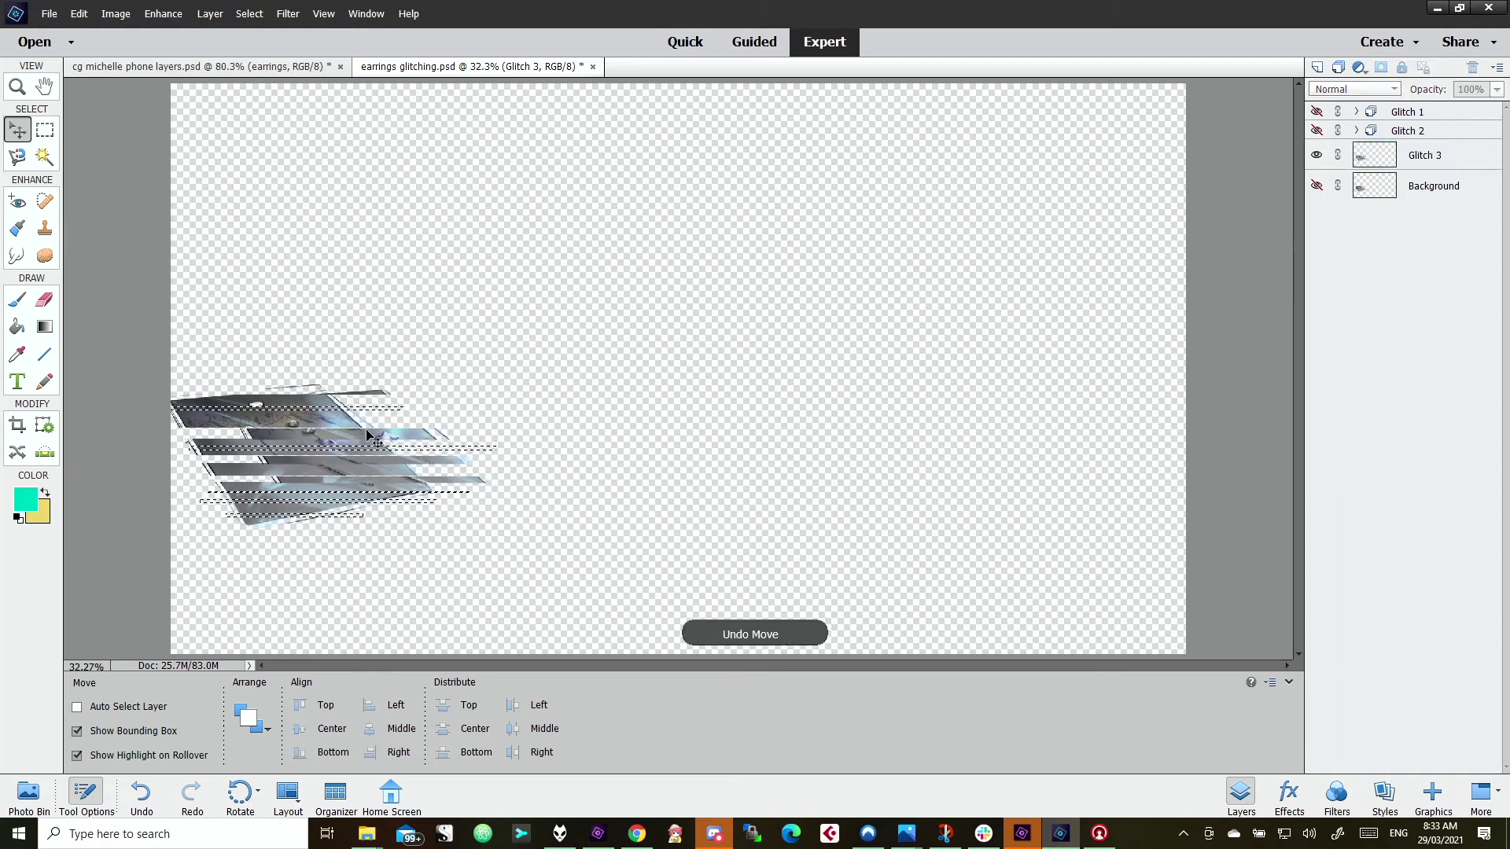
{"action": "key", "text": "ctrl+y"}
{"action": "left_click", "coordinate": [1453, 160]}
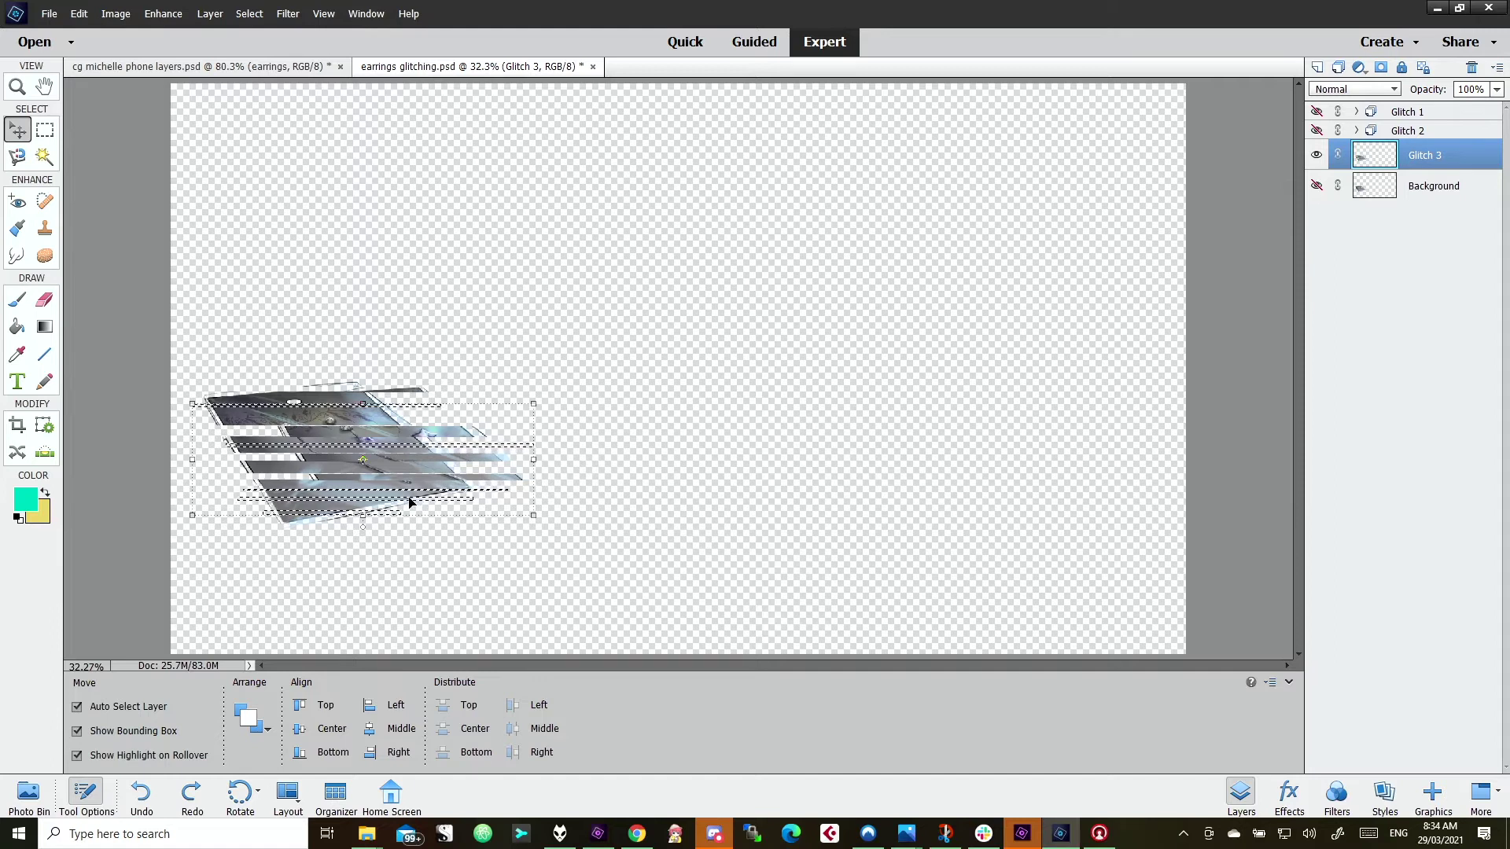
{"action": "left_click_drag", "start_coordinate": [410, 502], "coordinate": [370, 500]}
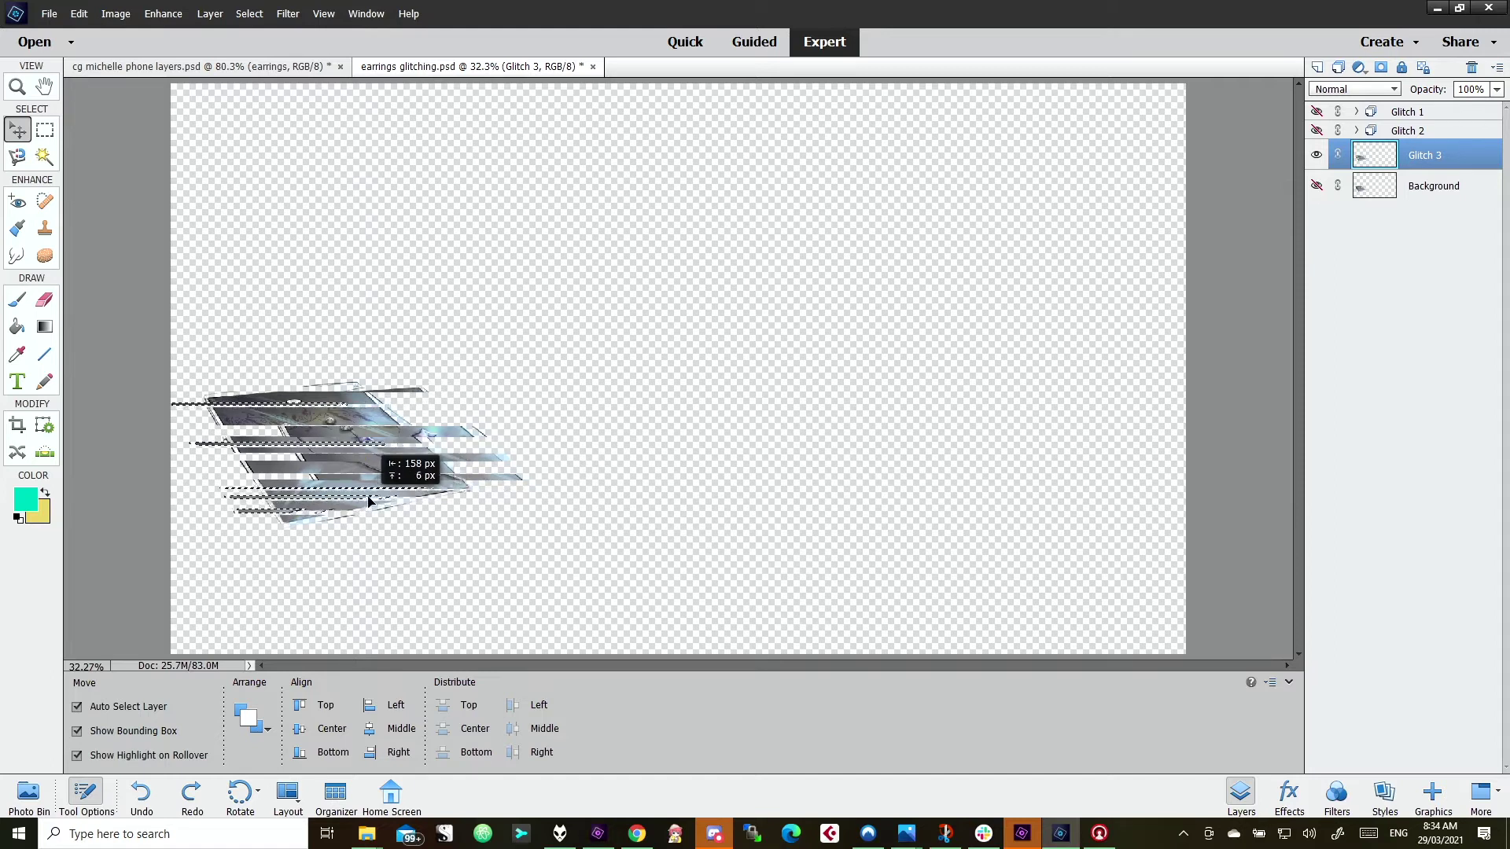
{"action": "left_click", "coordinate": [600, 650]}
- Select three small blocks on Glitch 3 and nudge them left
{"action": "key", "text": "m"}
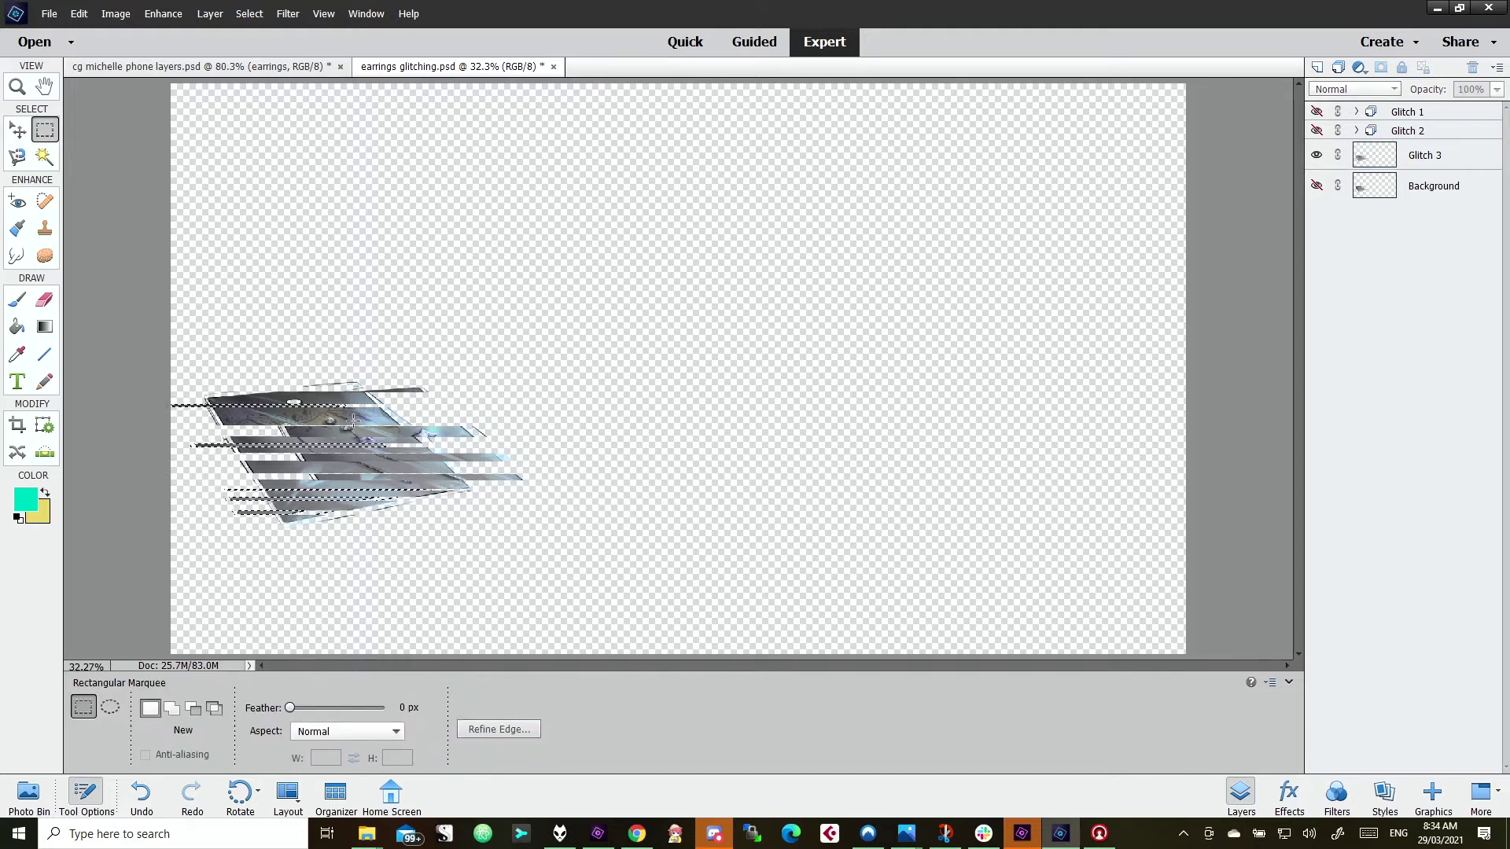
{"action": "left_click_drag", "start_coordinate": [359, 414], "coordinate": [413, 434]}
{"action": "key", "text": "shift"}
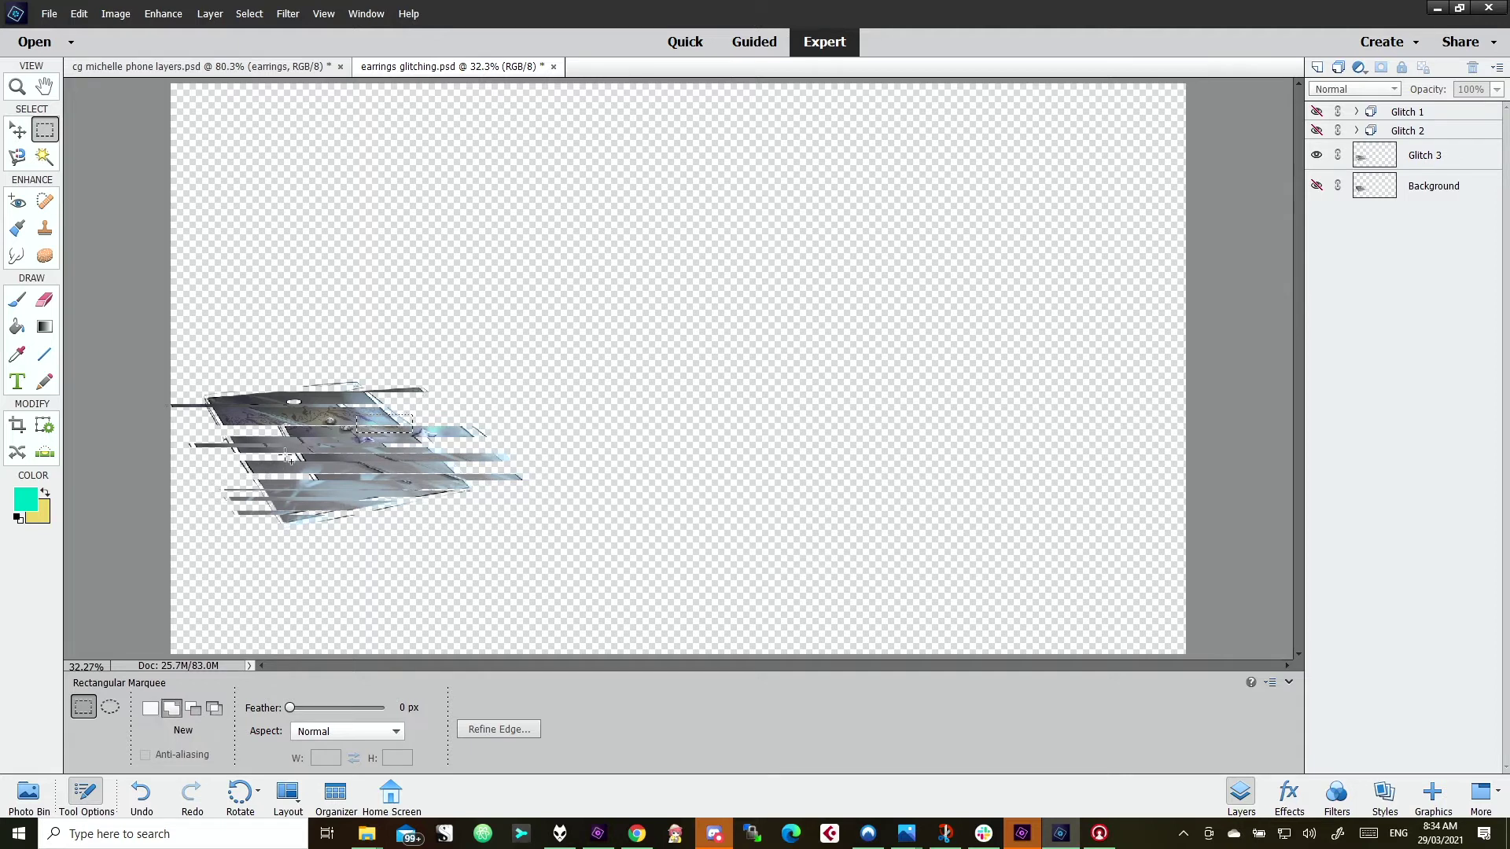
{"action": "left_click_drag", "start_coordinate": [315, 463], "coordinate": [375, 471]}
{"action": "left_click_drag", "start_coordinate": [272, 485], "coordinate": [336, 501]}
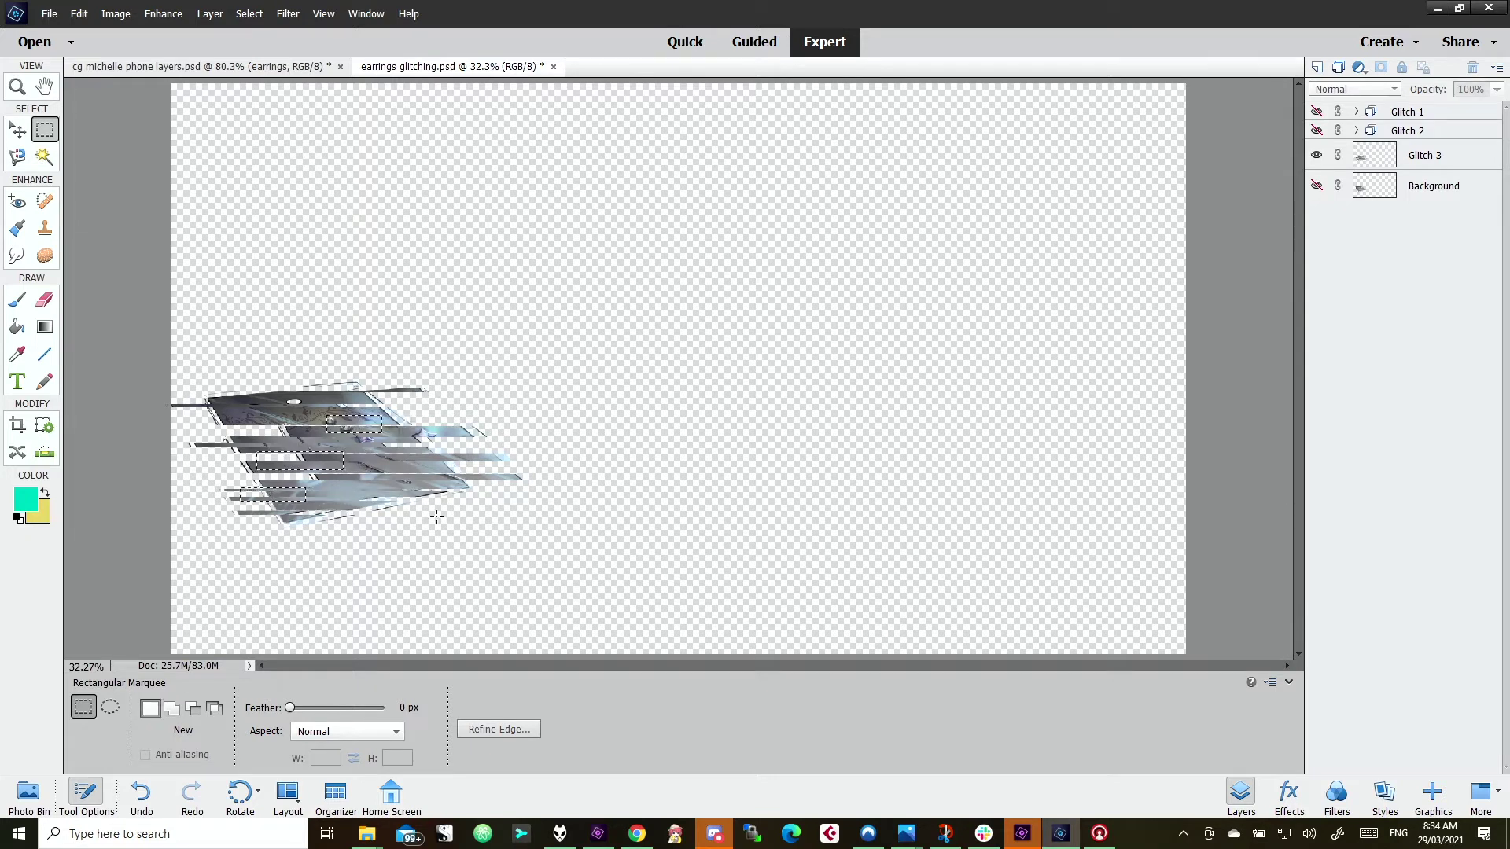
{"action": "key", "text": "shift+Right"}
{"action": "key", "text": "shift+Right"}
{"action": "key", "text": "ctrl+Right"}
{"action": "key", "text": "Return"}
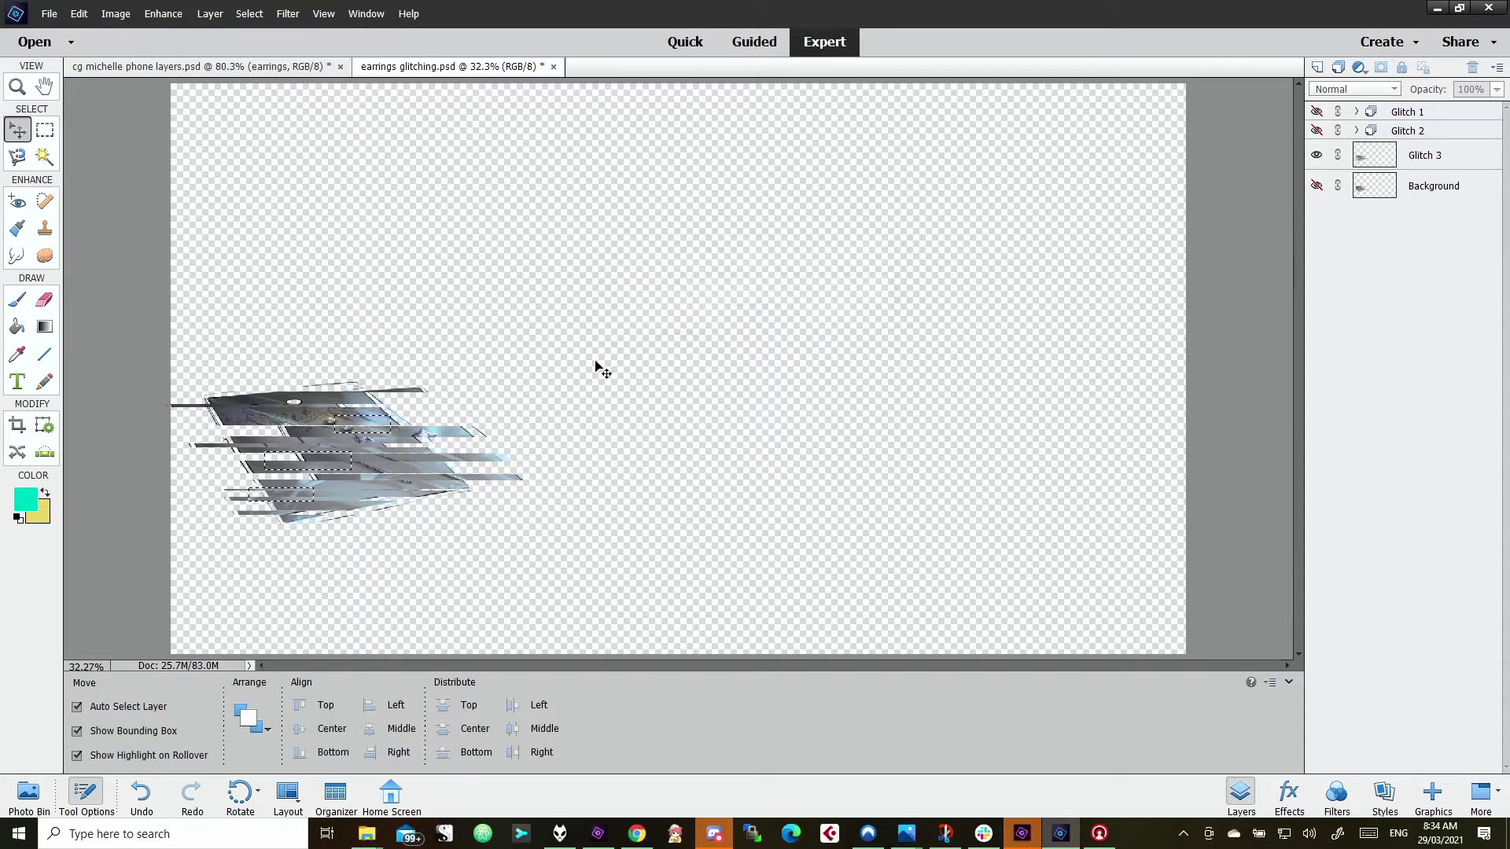
{"action": "left_click", "coordinate": [1480, 167]}
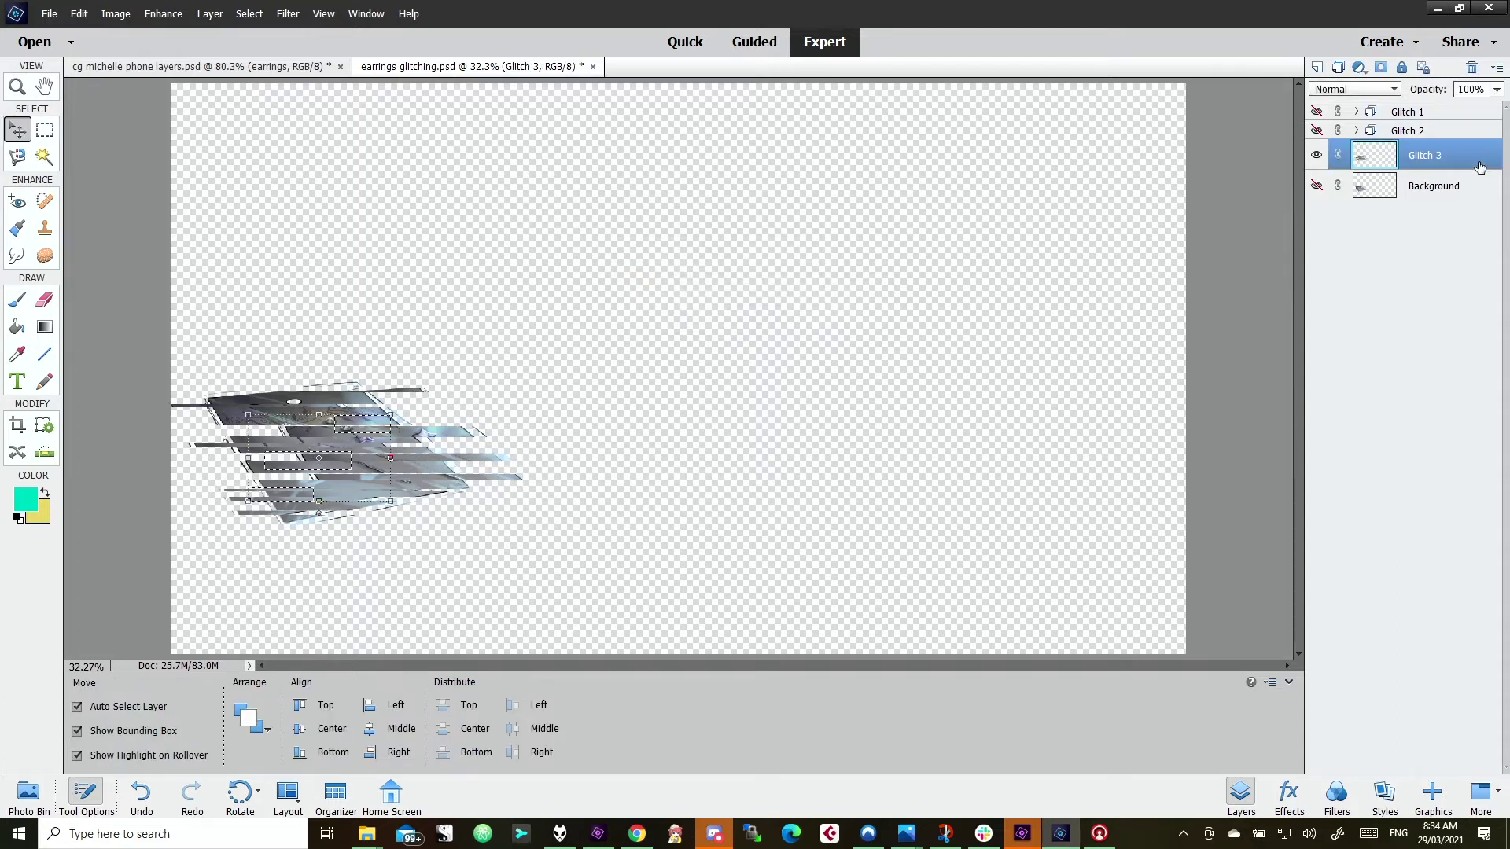
{"action": "key", "text": "shift+Left"}
{"action": "key", "text": "shift+Left"}
{"action": "key", "text": "shift+Left"}
{"action": "key", "text": "shift+Left"}
{"action": "key", "text": "shift+Left"}
{"action": "key", "text": "shift+Left"}
{"action": "key", "text": "shift+Left"}
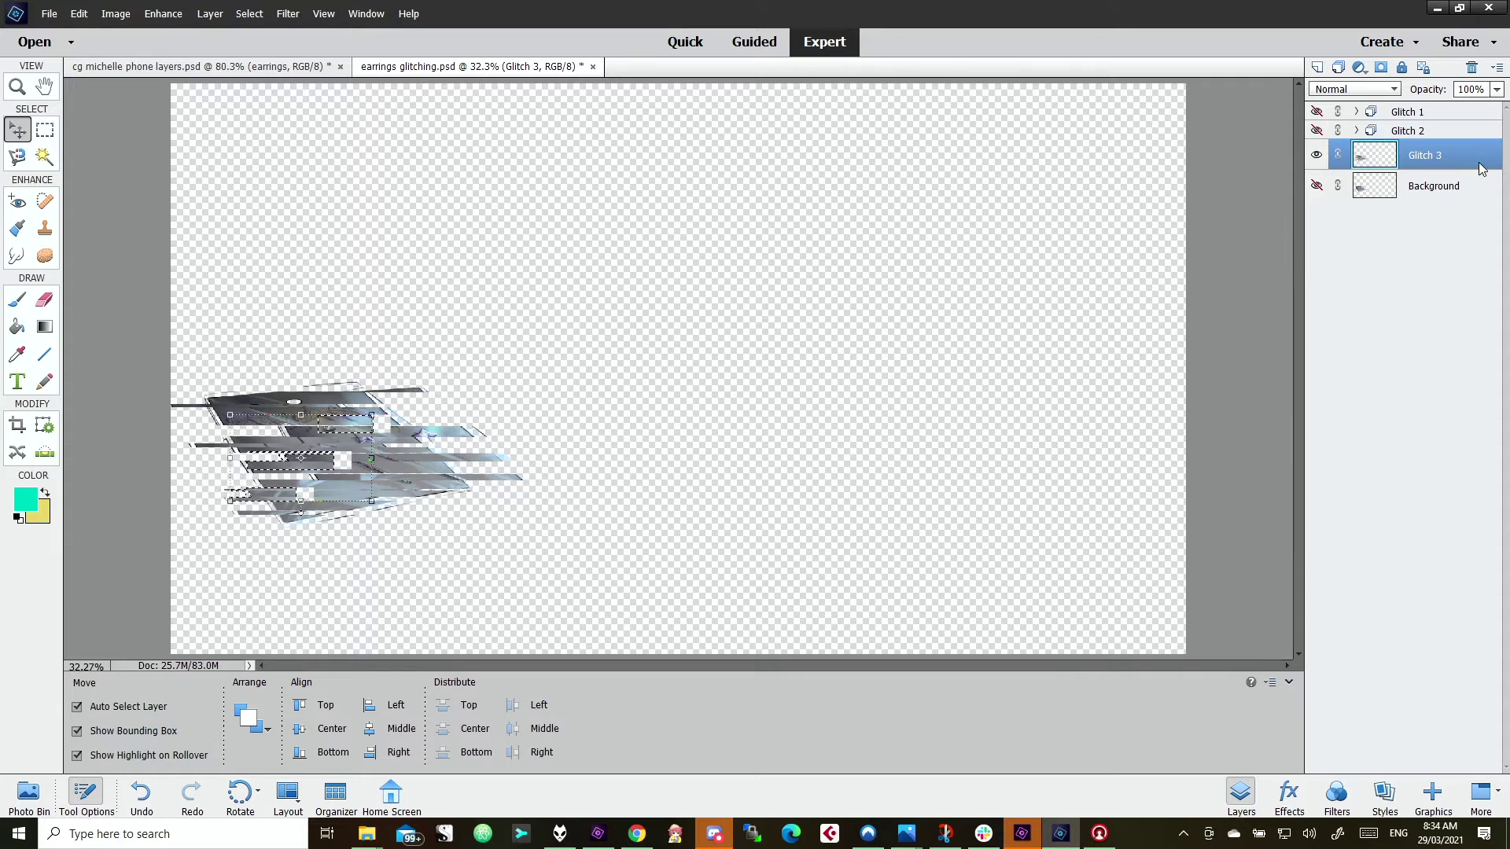
{"action": "left_click", "coordinate": [562, 418]}
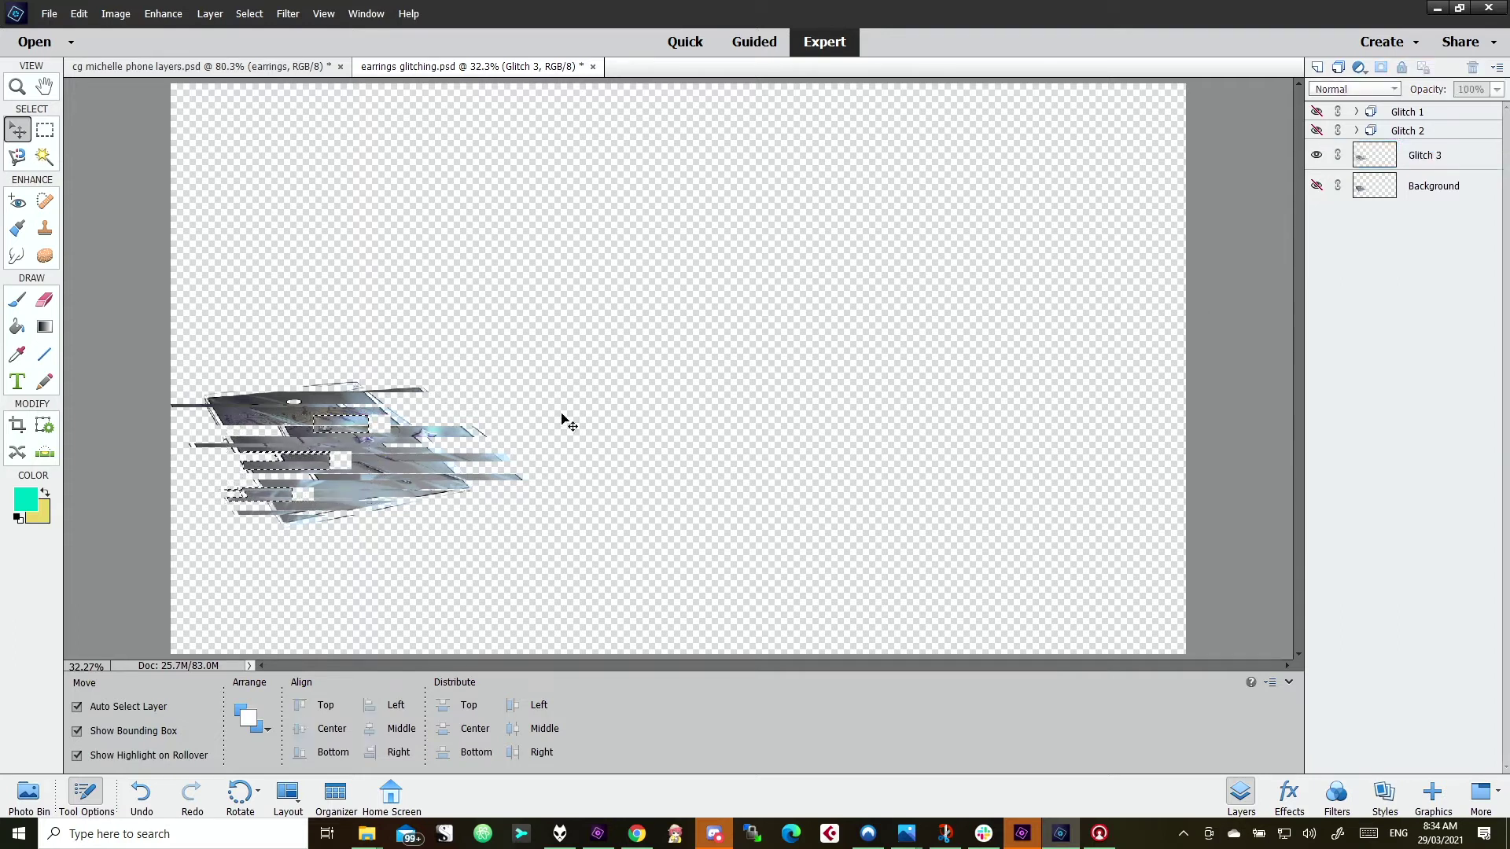
- Select two more strips, nudge them right on Glitch 3, and clear the selection
{"action": "key", "text": "m"}
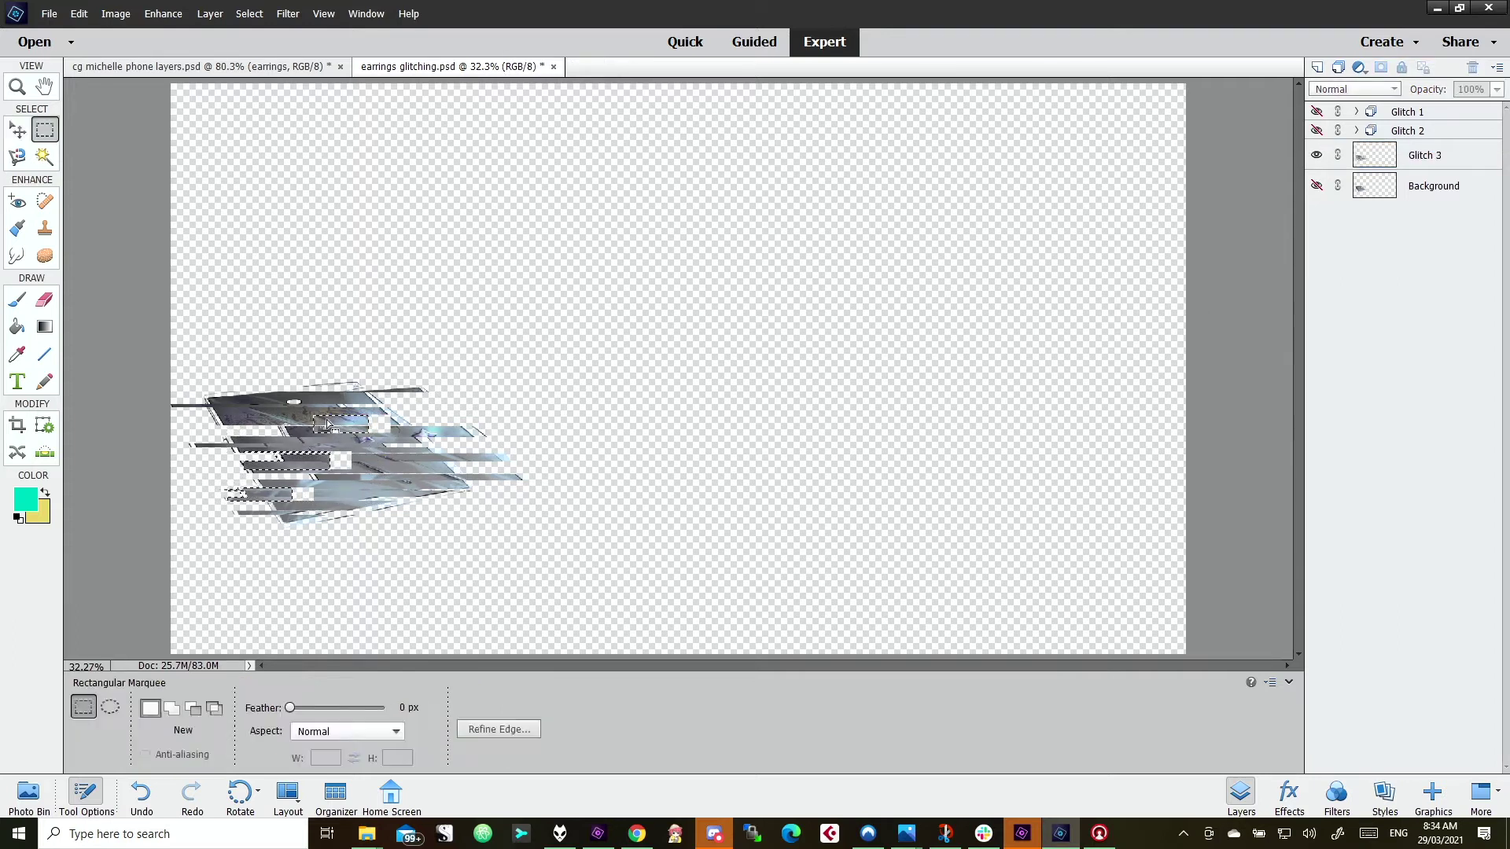
{"action": "mouse_move", "coordinate": [317, 389]}
{"action": "left_mouse_down"}
{"action": "mouse_move", "coordinate": [398, 399]}
{"action": "mouse_move", "coordinate": [431, 450]}
{"action": "left_mouse_up"}
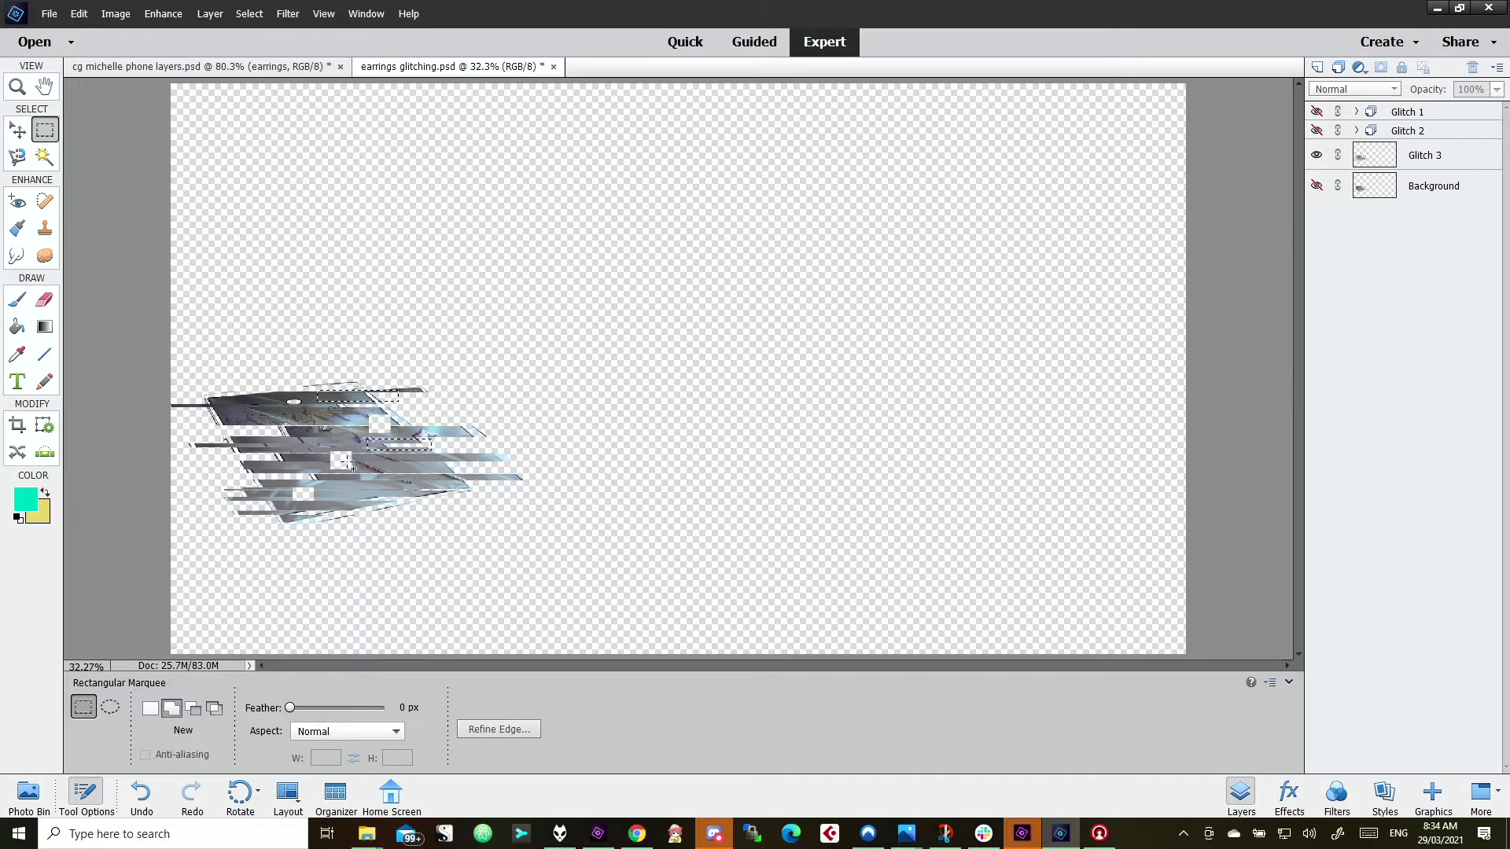
{"action": "left_click_drag", "start_coordinate": [342, 463], "coordinate": [420, 475]}
{"action": "key", "text": "v"}
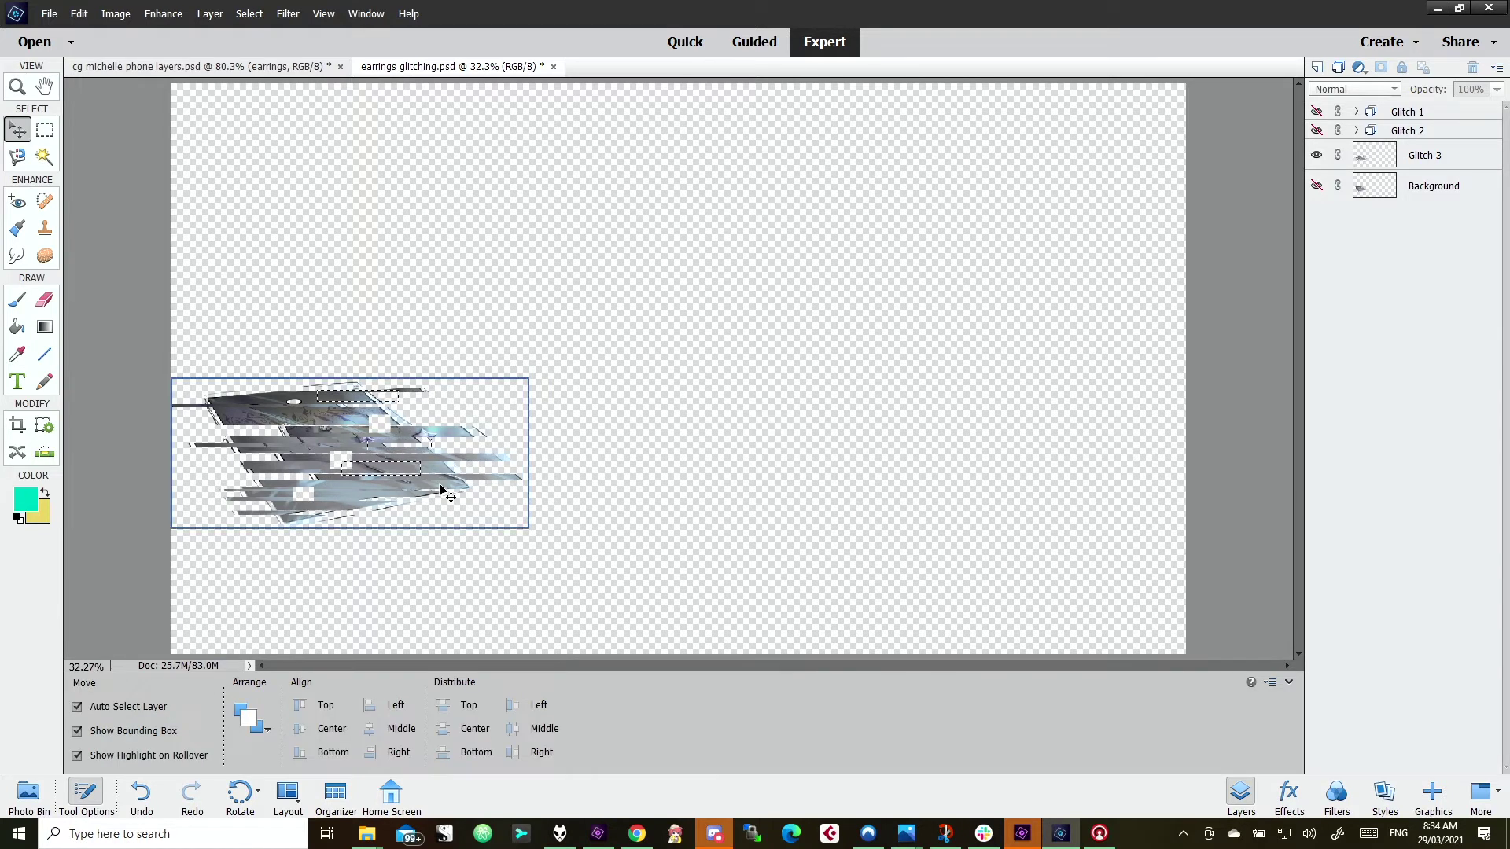
{"action": "left_click", "coordinate": [1444, 137]}
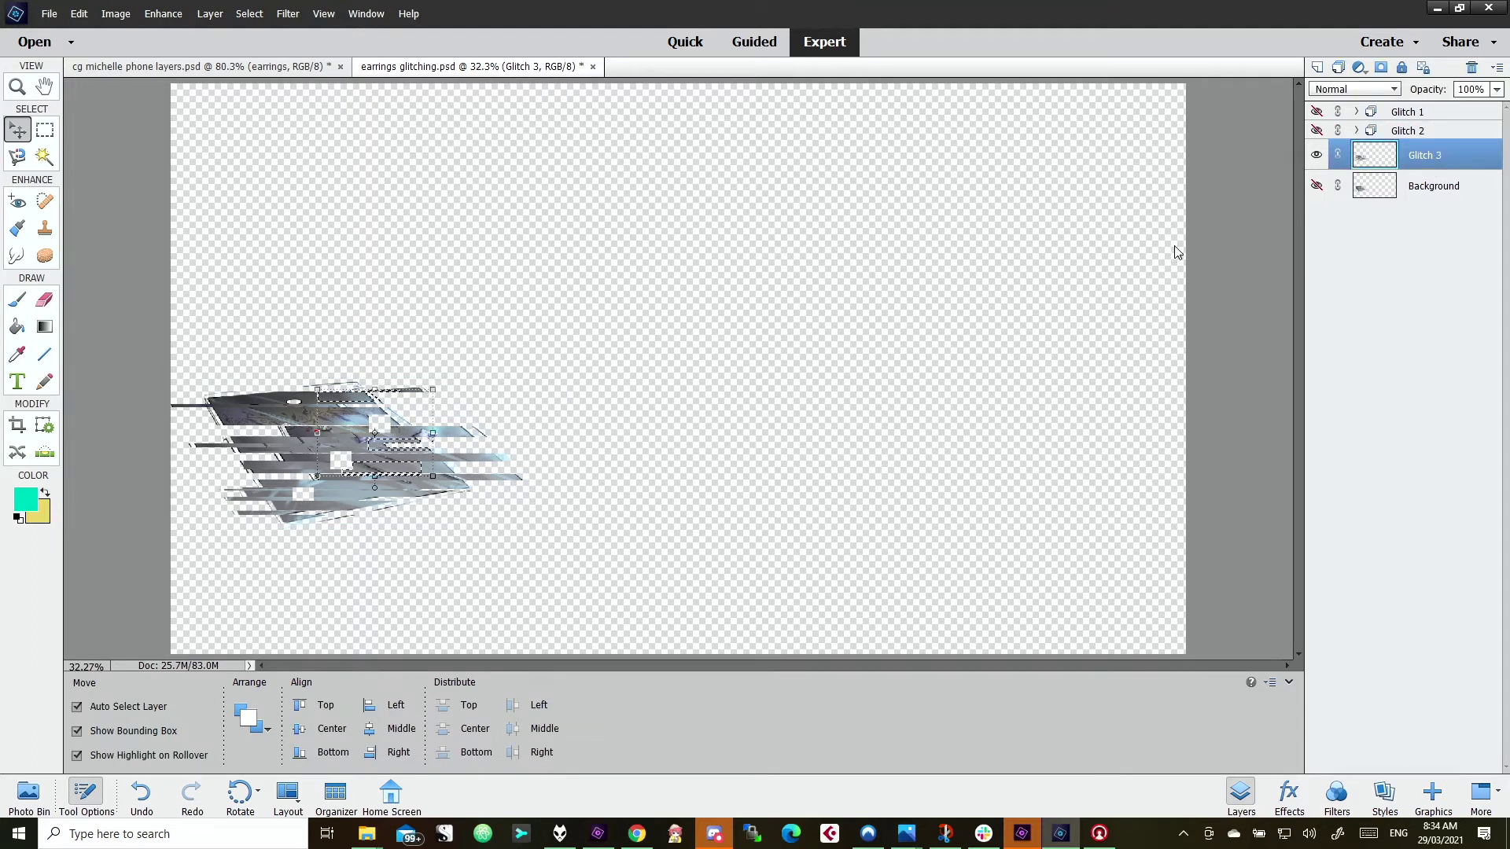
{"action": "key", "text": "shift+Right"}
{"action": "key", "text": "shift+Right"}
{"action": "key", "text": "shift+Right"}
{"action": "key", "text": "shift+Right"}
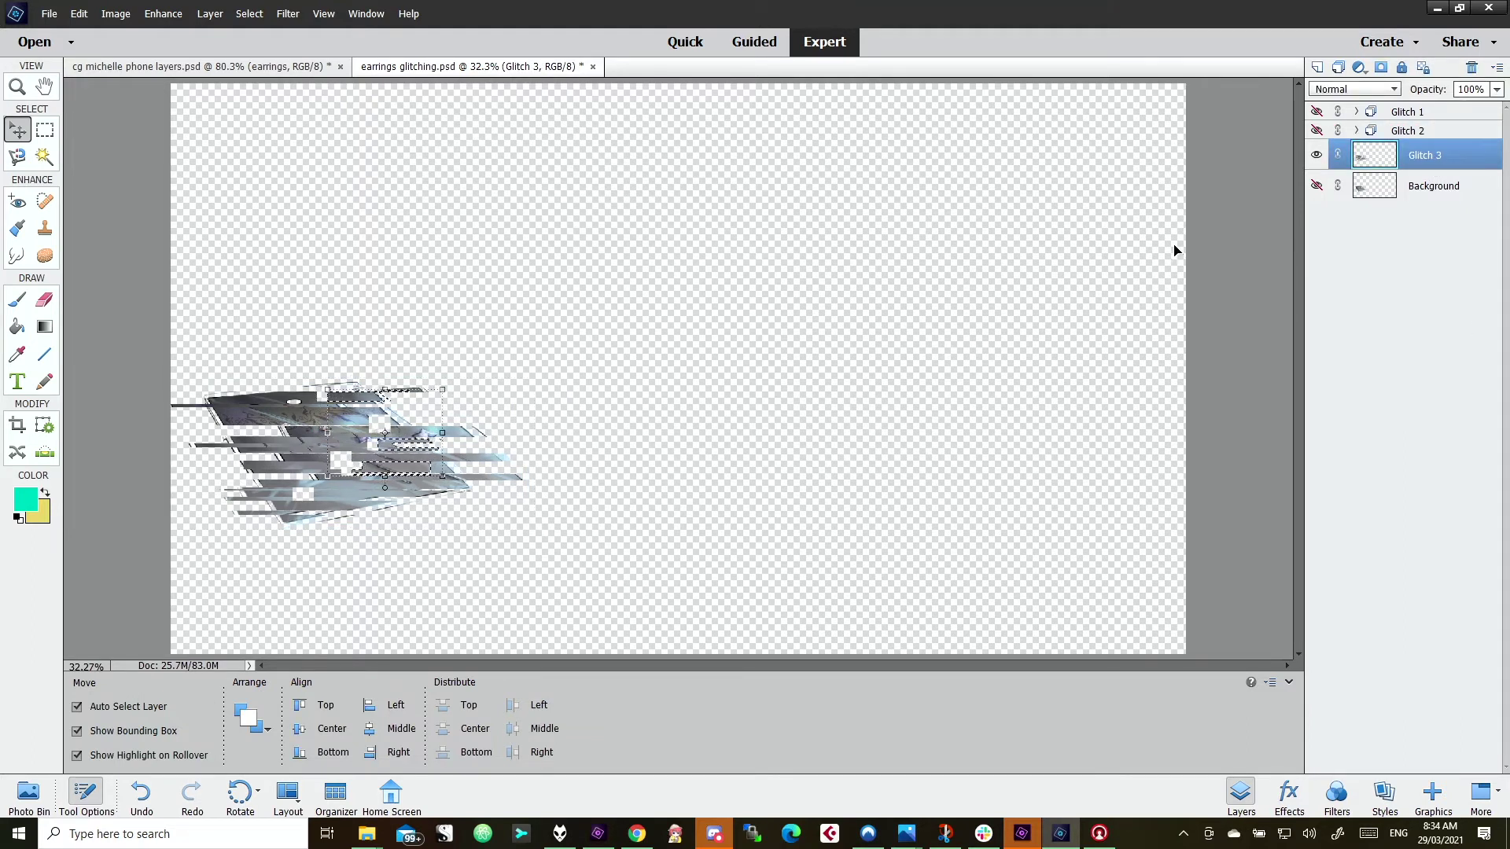
{"action": "left_click", "coordinate": [718, 443]}
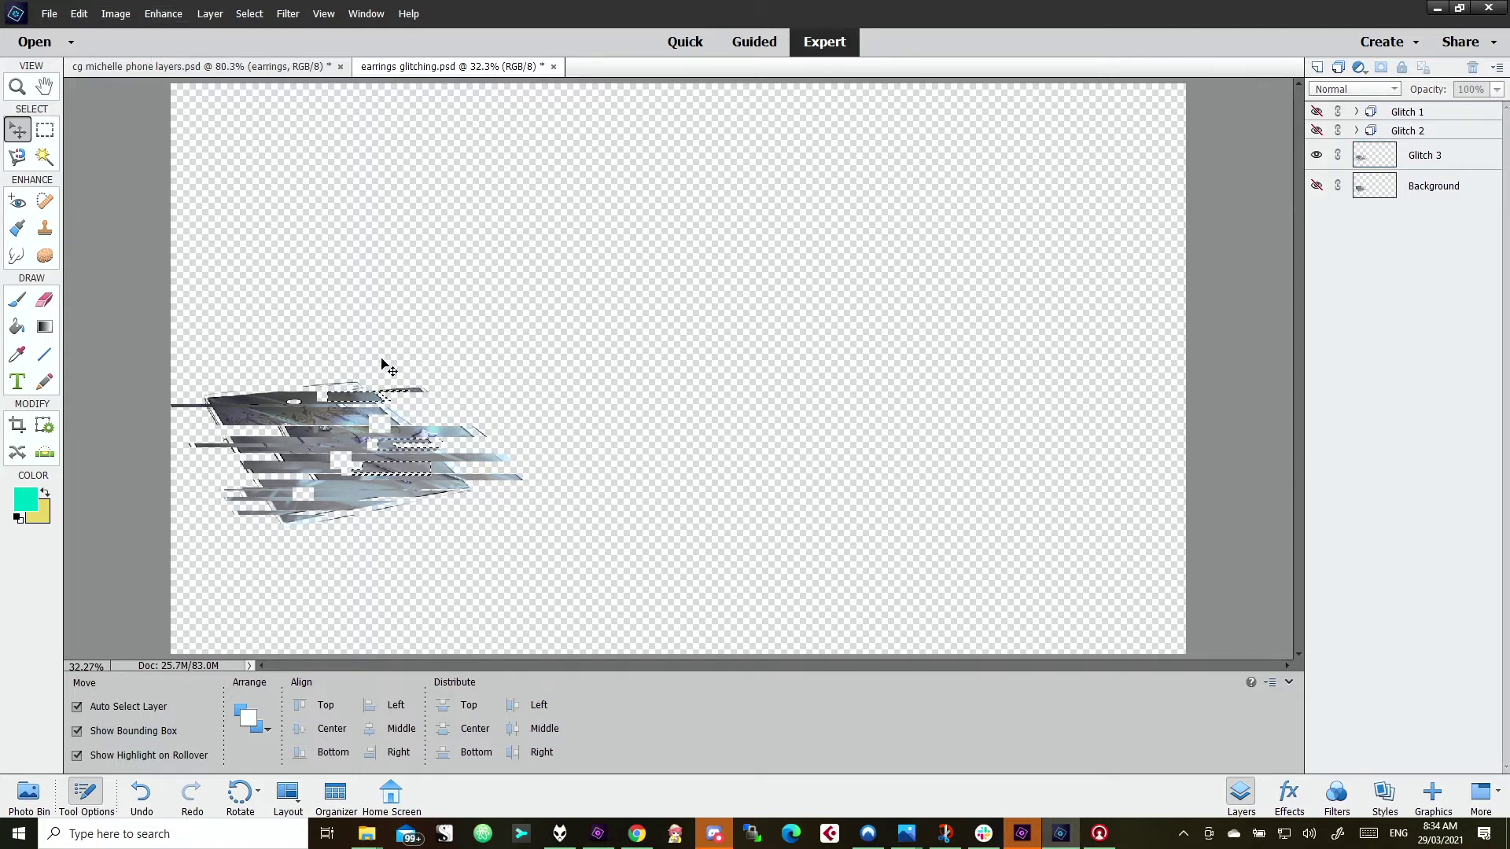
{"action": "key", "text": "ctrl+d"}
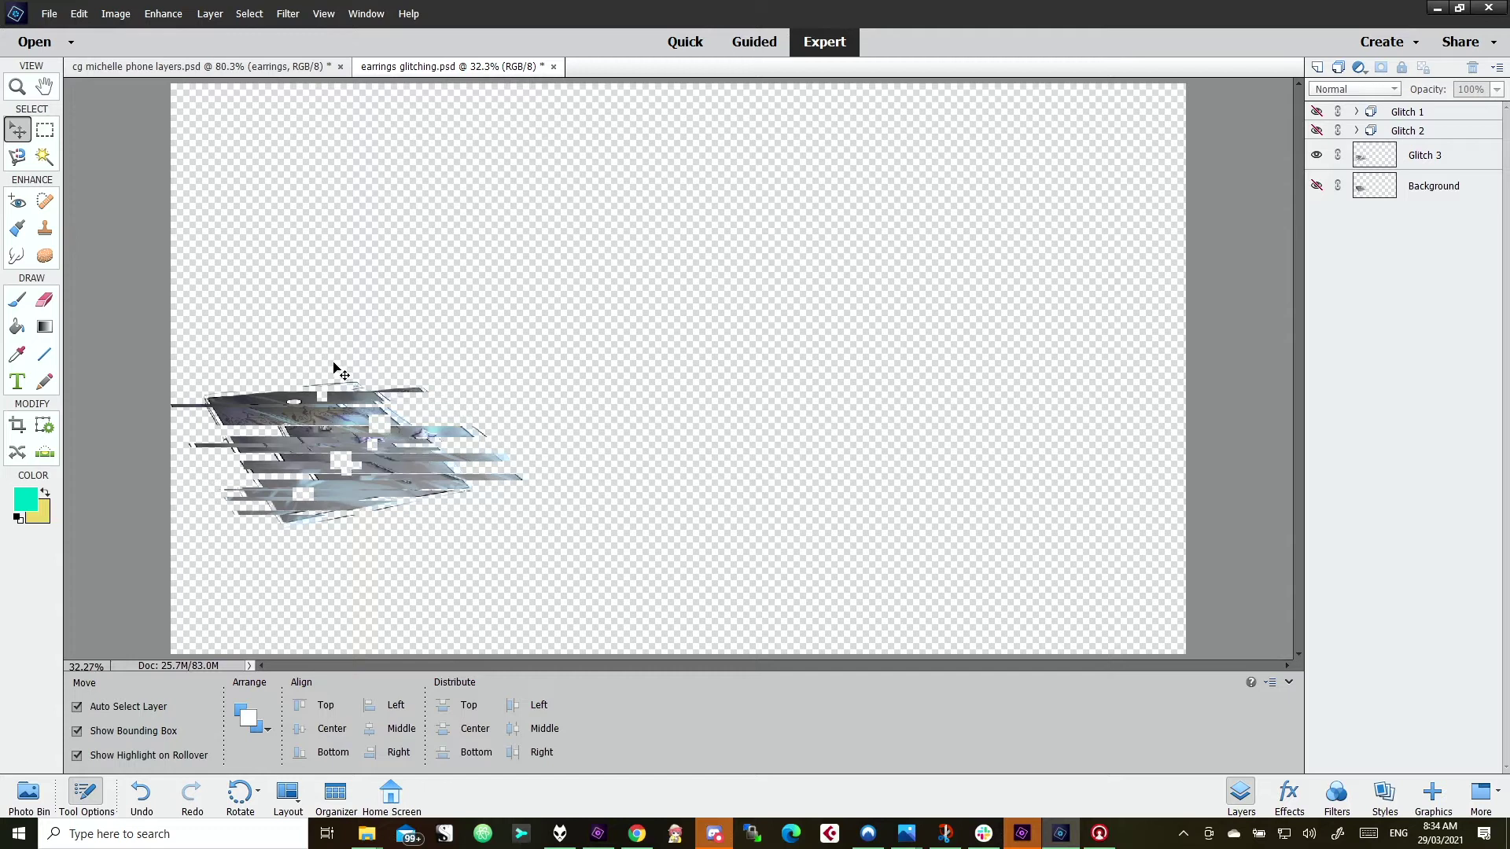
{"action": "key", "text": "m"}
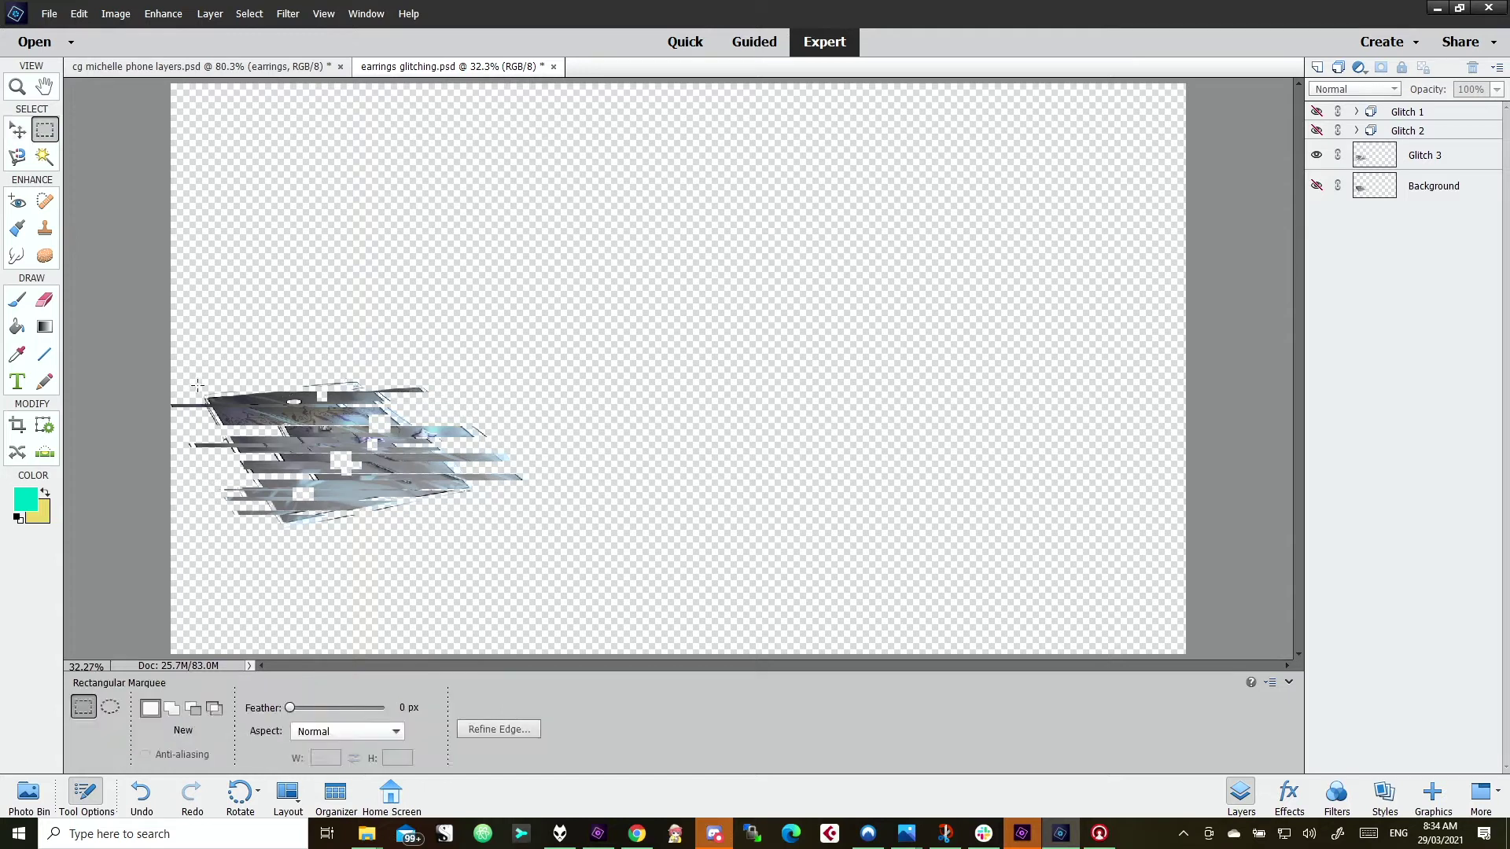
- Select top, middle and lower strips of the glitch image with Glitch 3 active
{"action": "left_click_drag", "start_coordinate": [196, 386], "coordinate": [336, 403]}
{"action": "left_click_drag", "start_coordinate": [337, 469], "coordinate": [457, 459]}
{"action": "left_click_drag", "start_coordinate": [221, 497], "coordinate": [391, 513]}
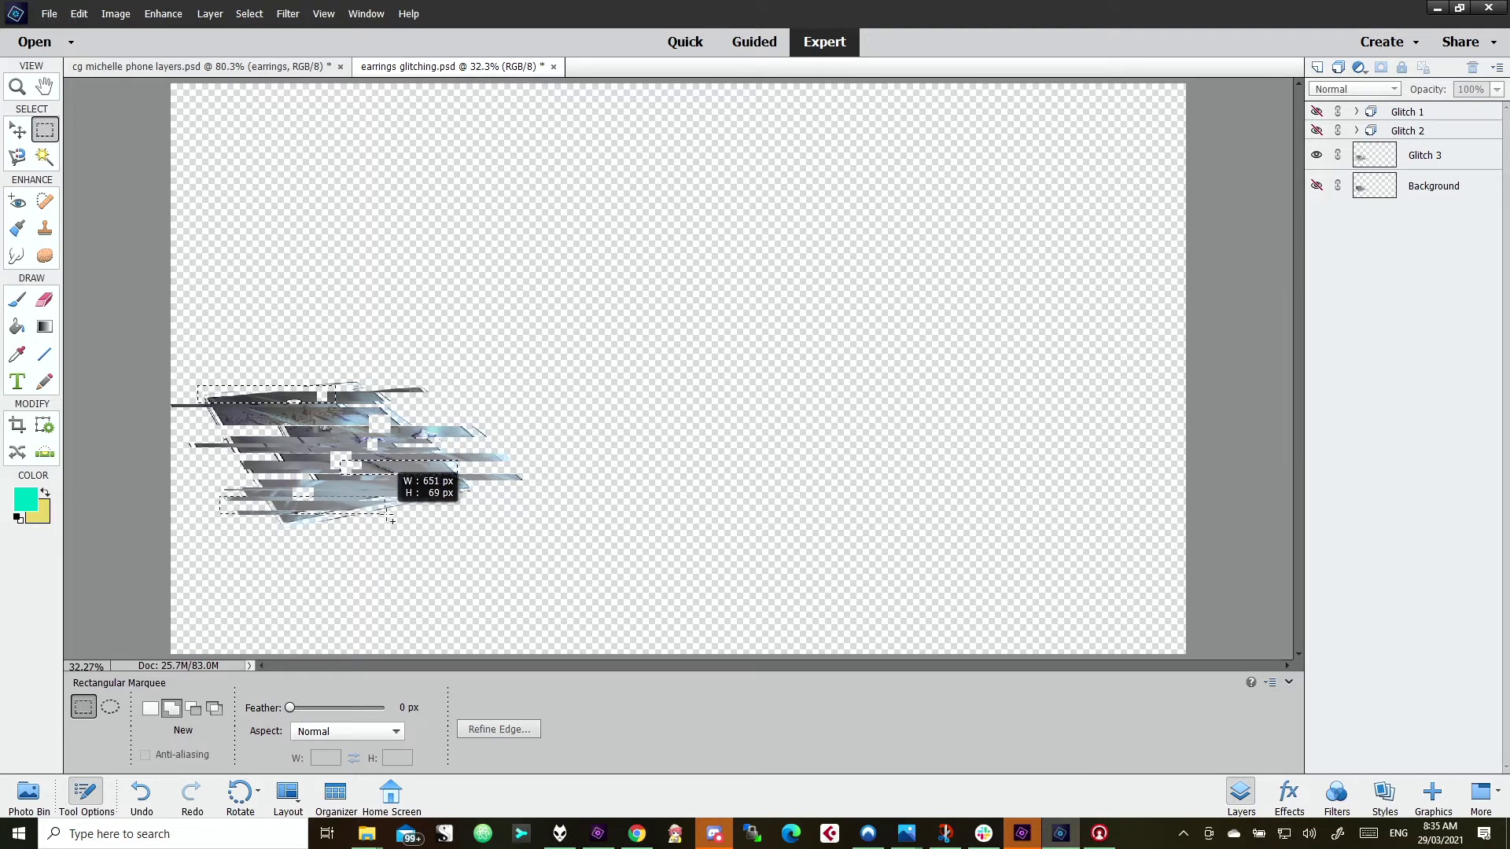
{"action": "left_click", "coordinate": [154, 14]}
{"action": "mouse_move", "coordinate": [209, 12]}
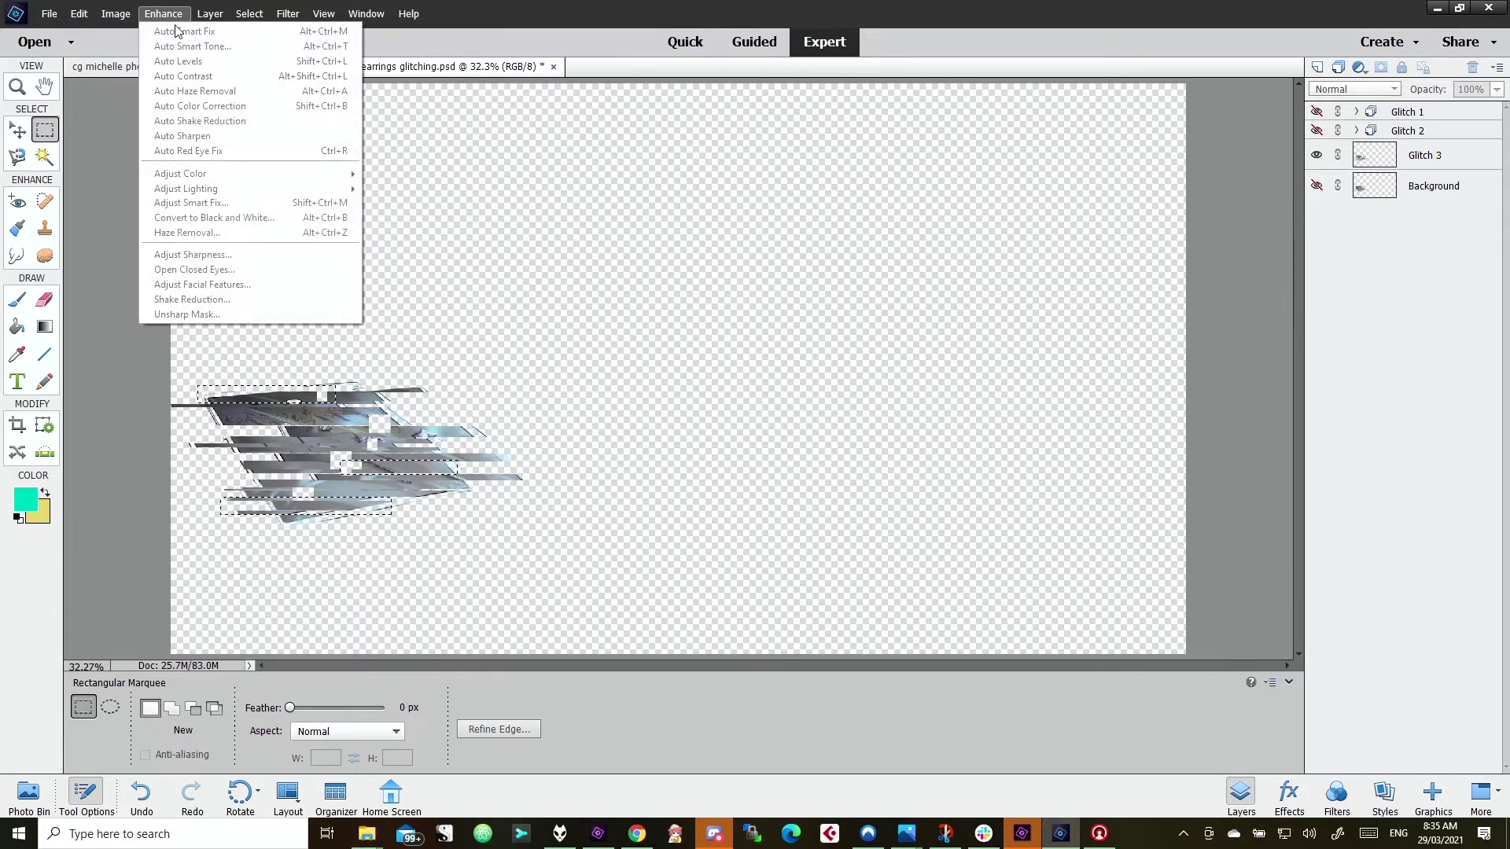
{"action": "left_click", "coordinate": [450, 6]}
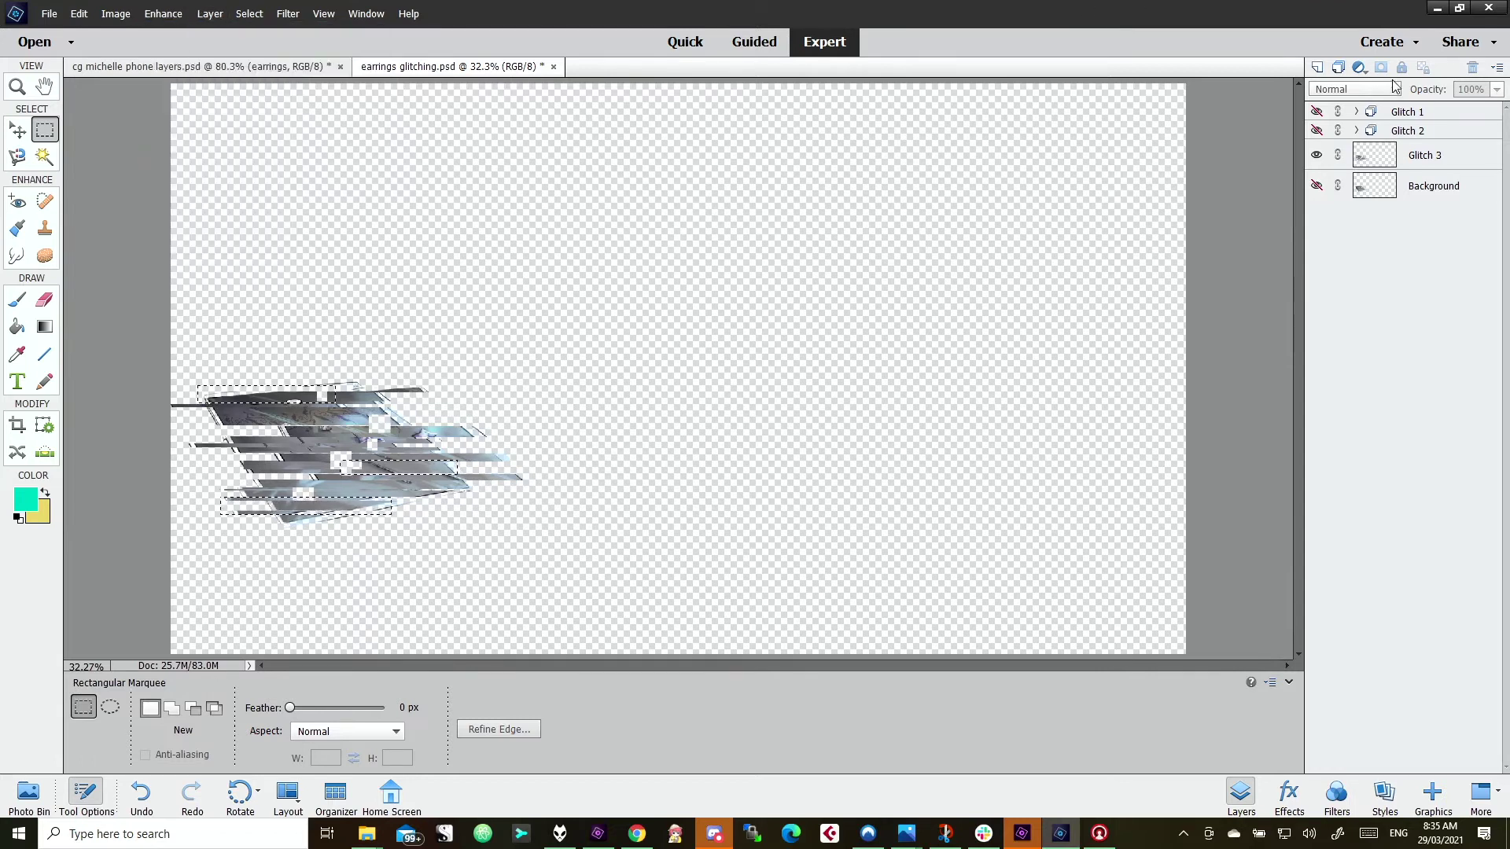
{"action": "left_click", "coordinate": [1436, 160]}
{"action": "left_click", "coordinate": [175, 16]}
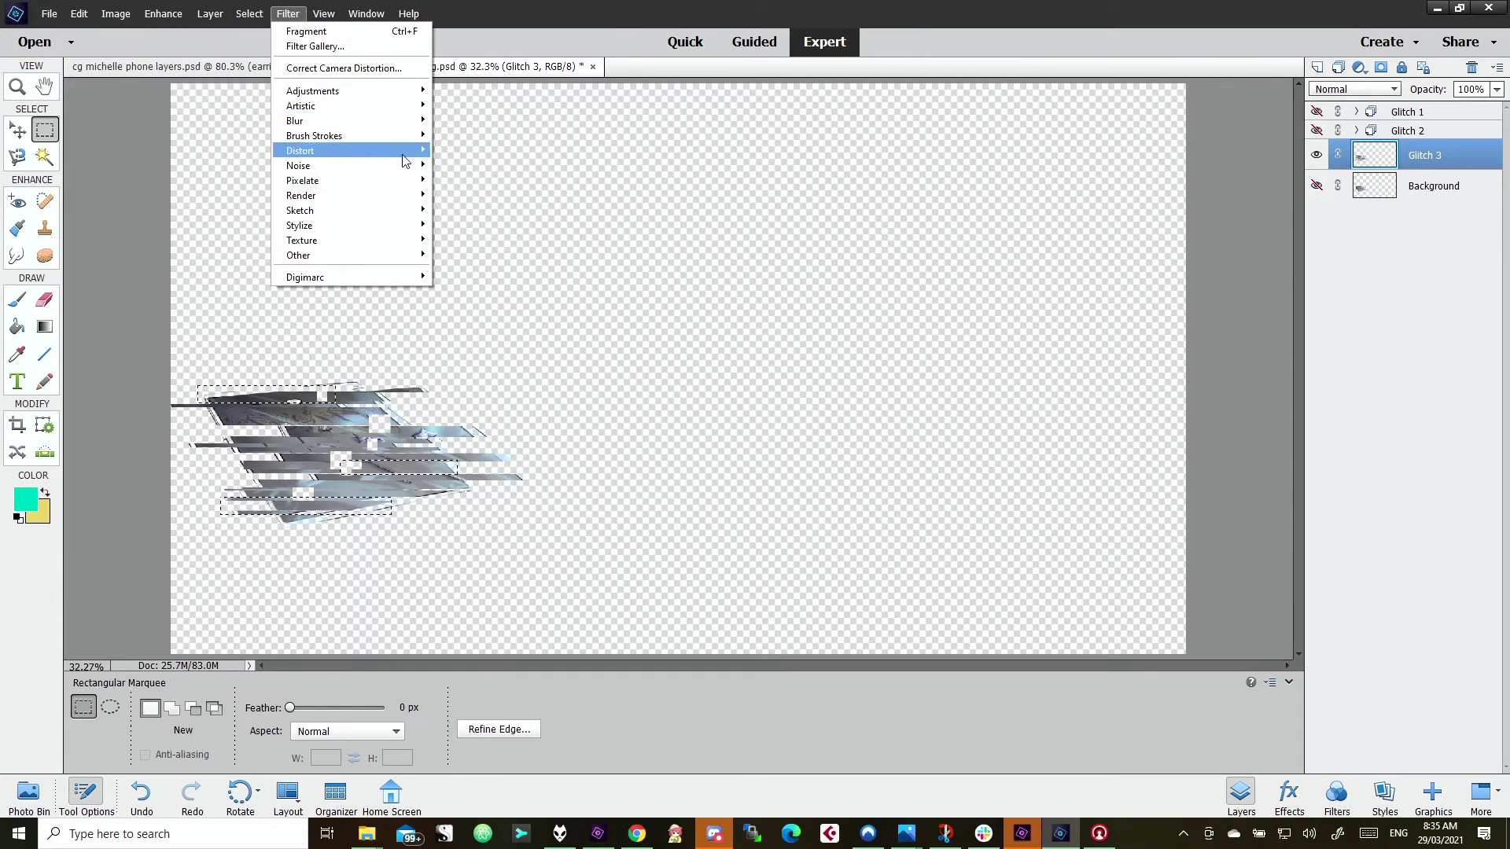
{"action": "mouse_move", "coordinate": [299, 151]}
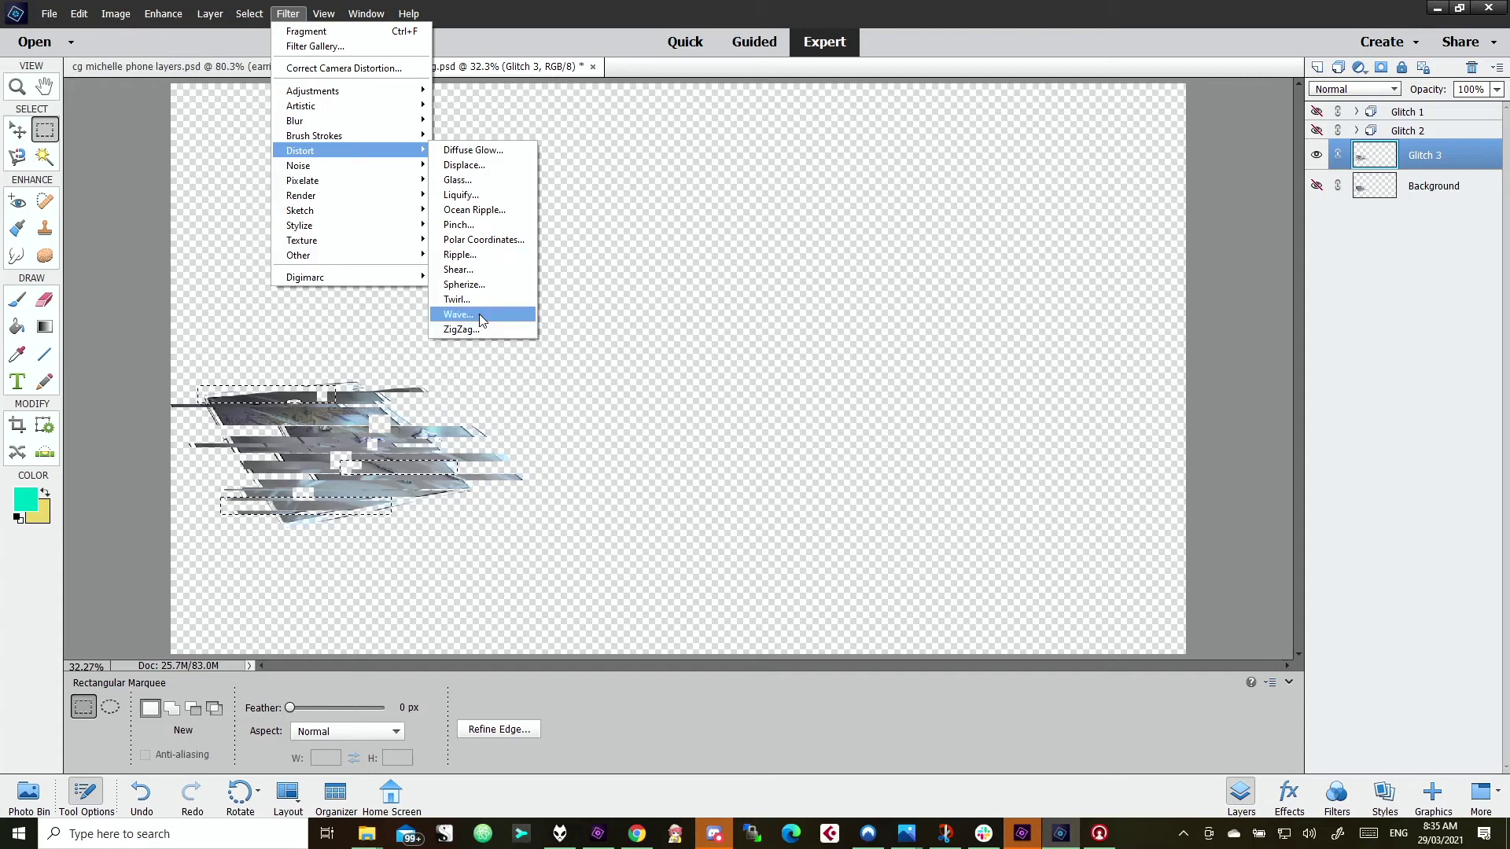
- Apply the Distort > Wave filter to the three strips, then deselect and start a new strip
{"action": "left_click", "coordinate": [479, 314]}
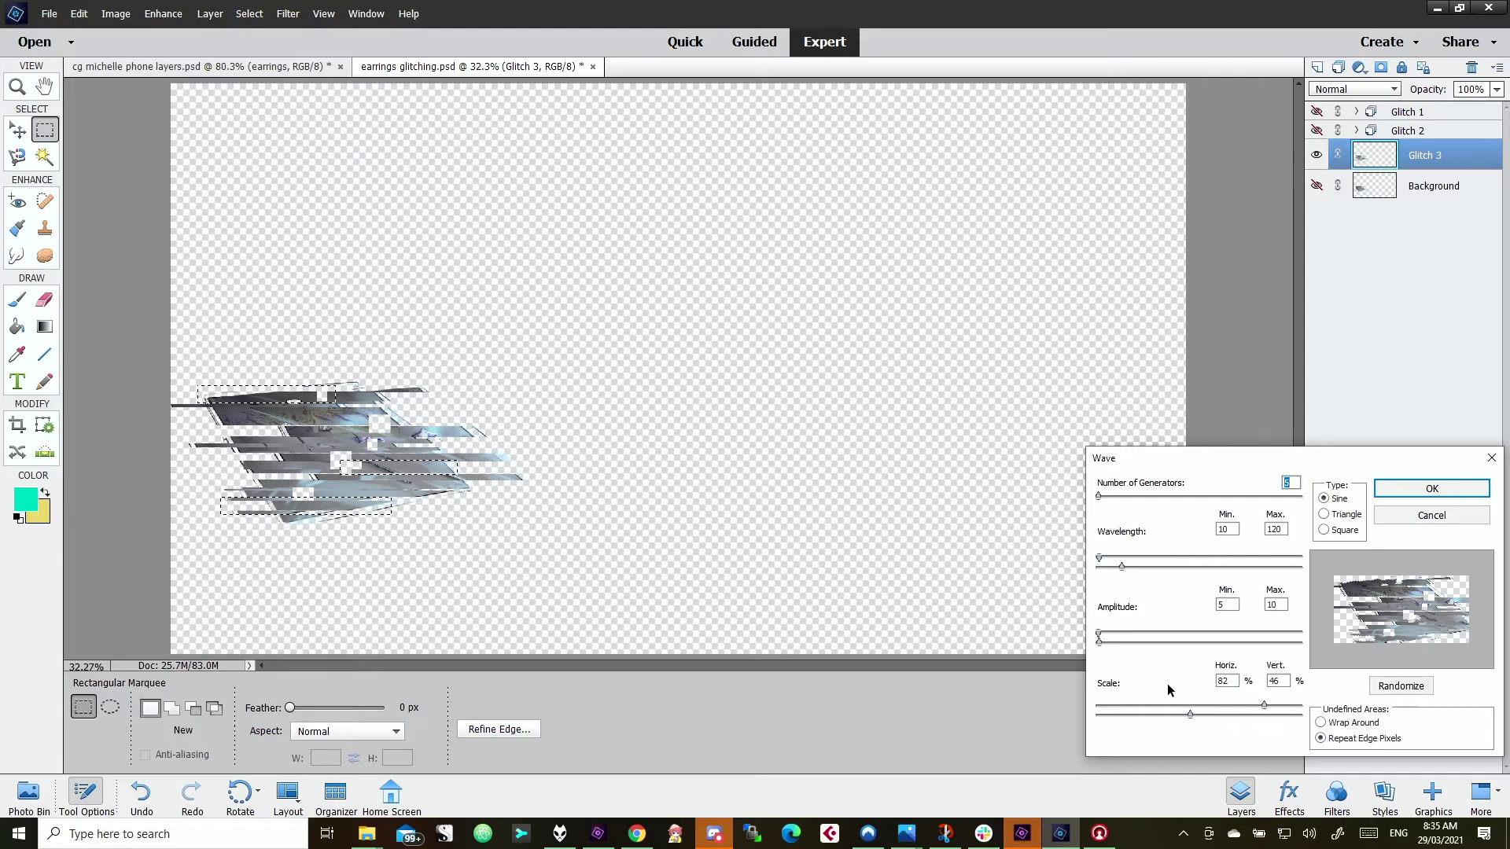
{"action": "left_click", "coordinate": [1434, 491]}
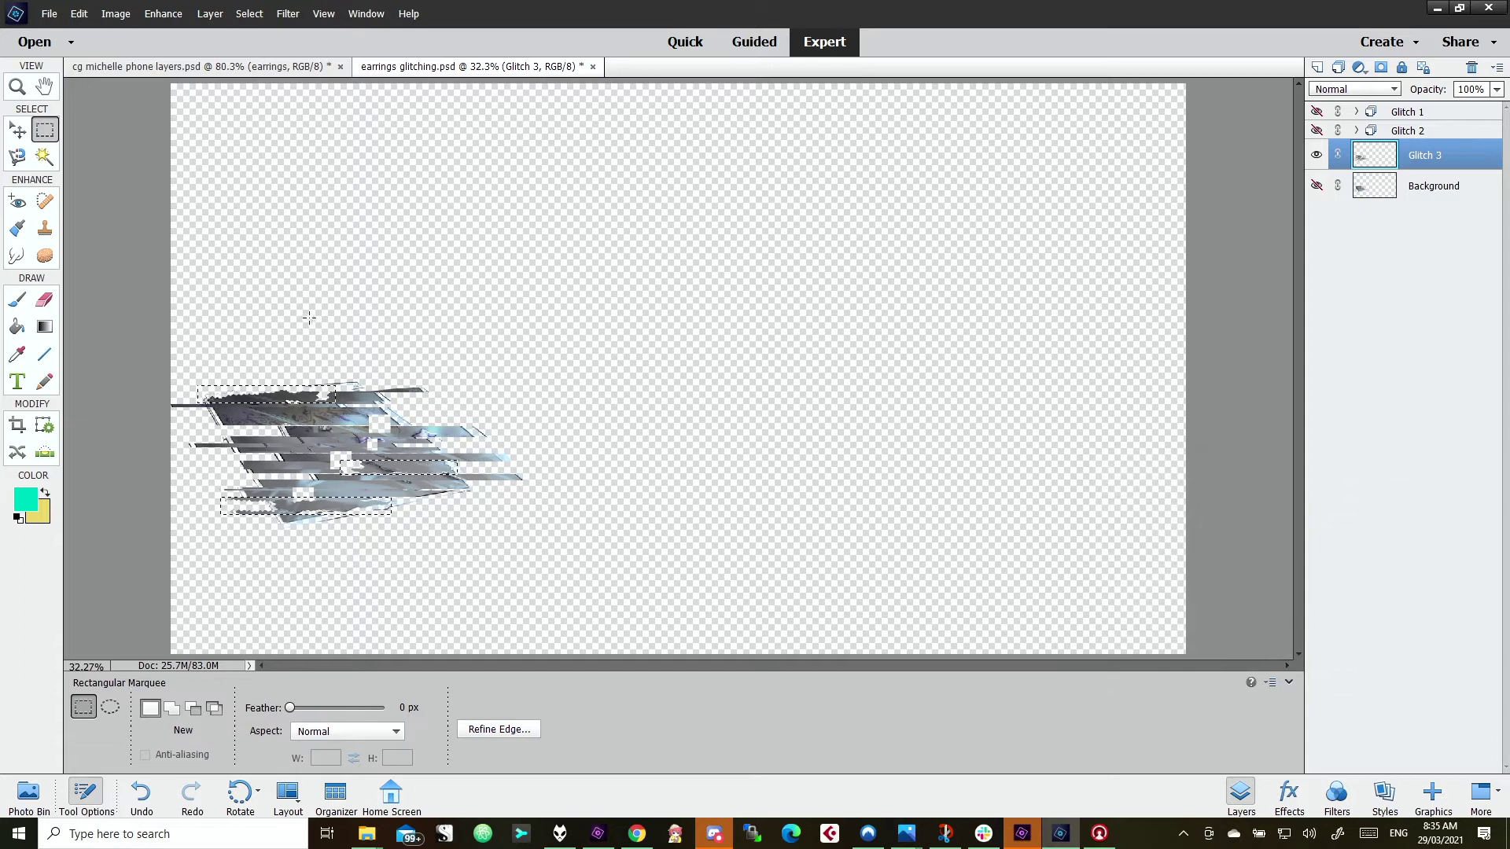
{"action": "left_click", "coordinate": [274, 443]}
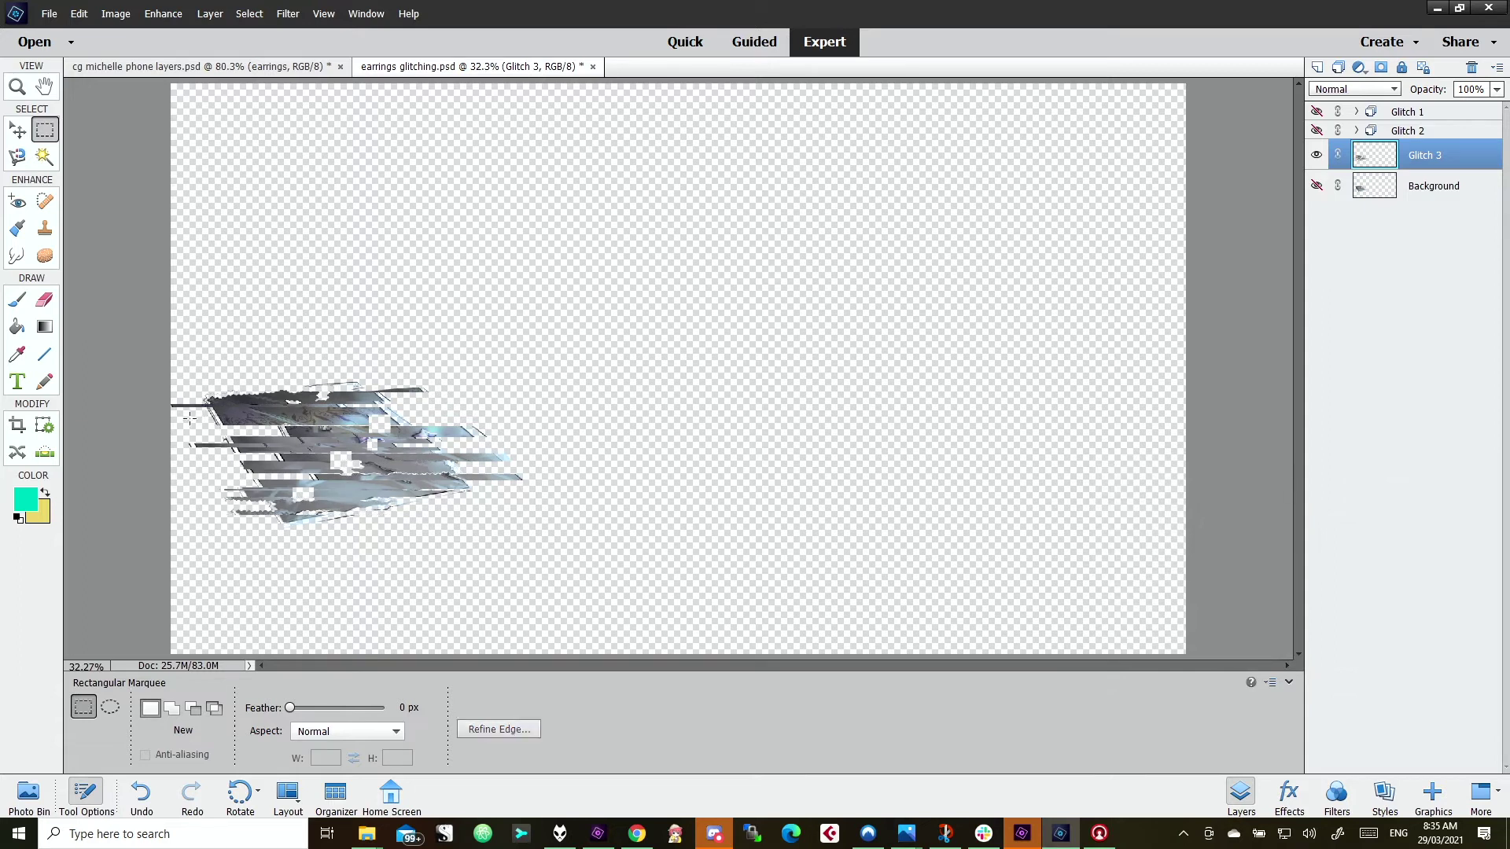
{"action": "left_click_drag", "start_coordinate": [201, 424], "coordinate": [356, 438]}
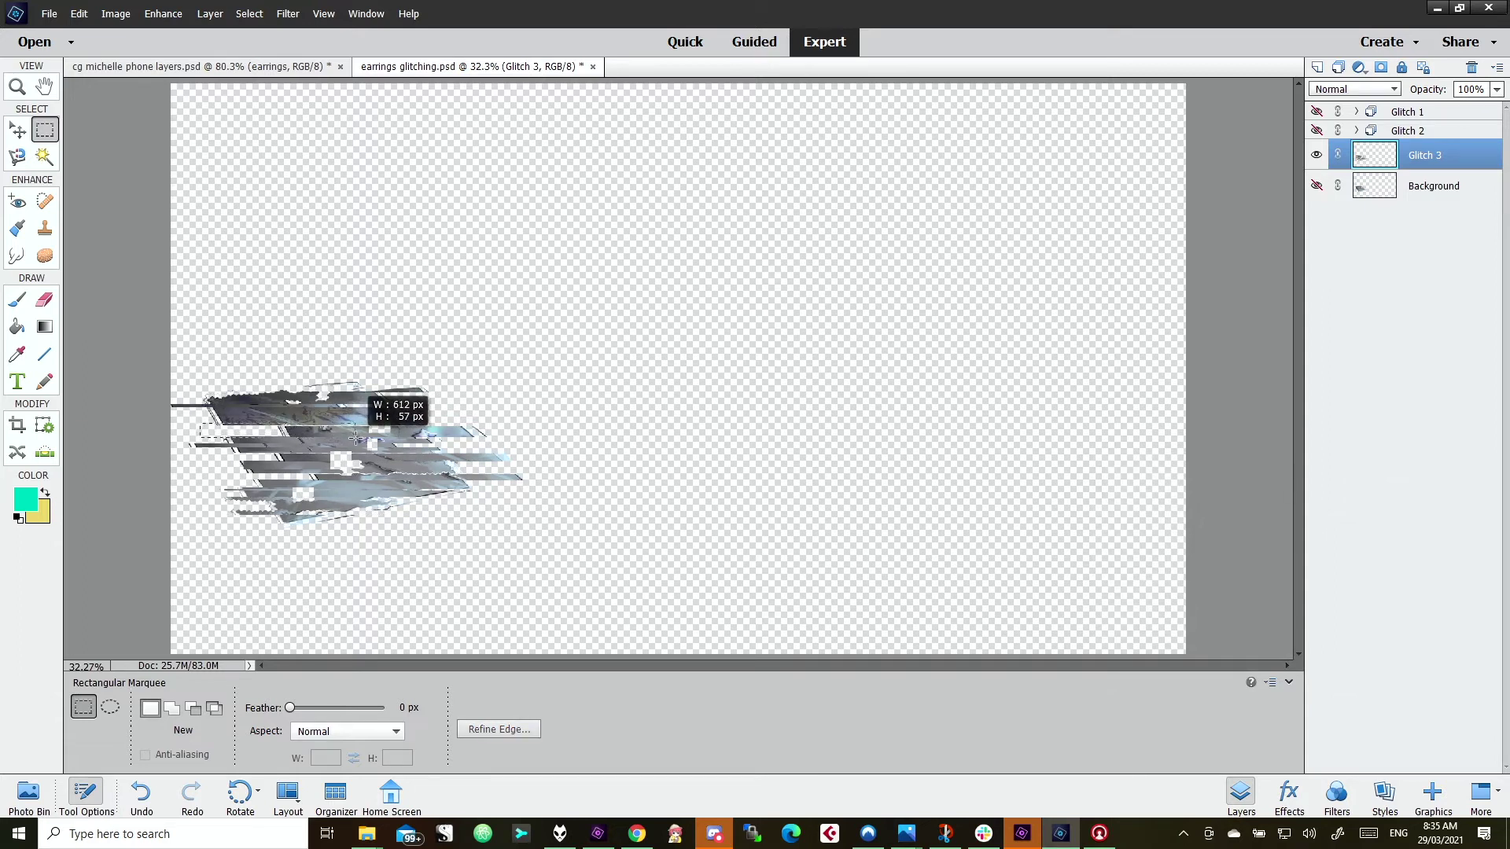
- Add two more strips and apply the Pixelate > Fragment effect to them
{"action": "left_click_drag", "start_coordinate": [215, 477], "coordinate": [351, 498], "text": "shift"}
{"action": "left_click_drag", "start_coordinate": [551, 511], "coordinate": [415, 467], "text": "shift"}
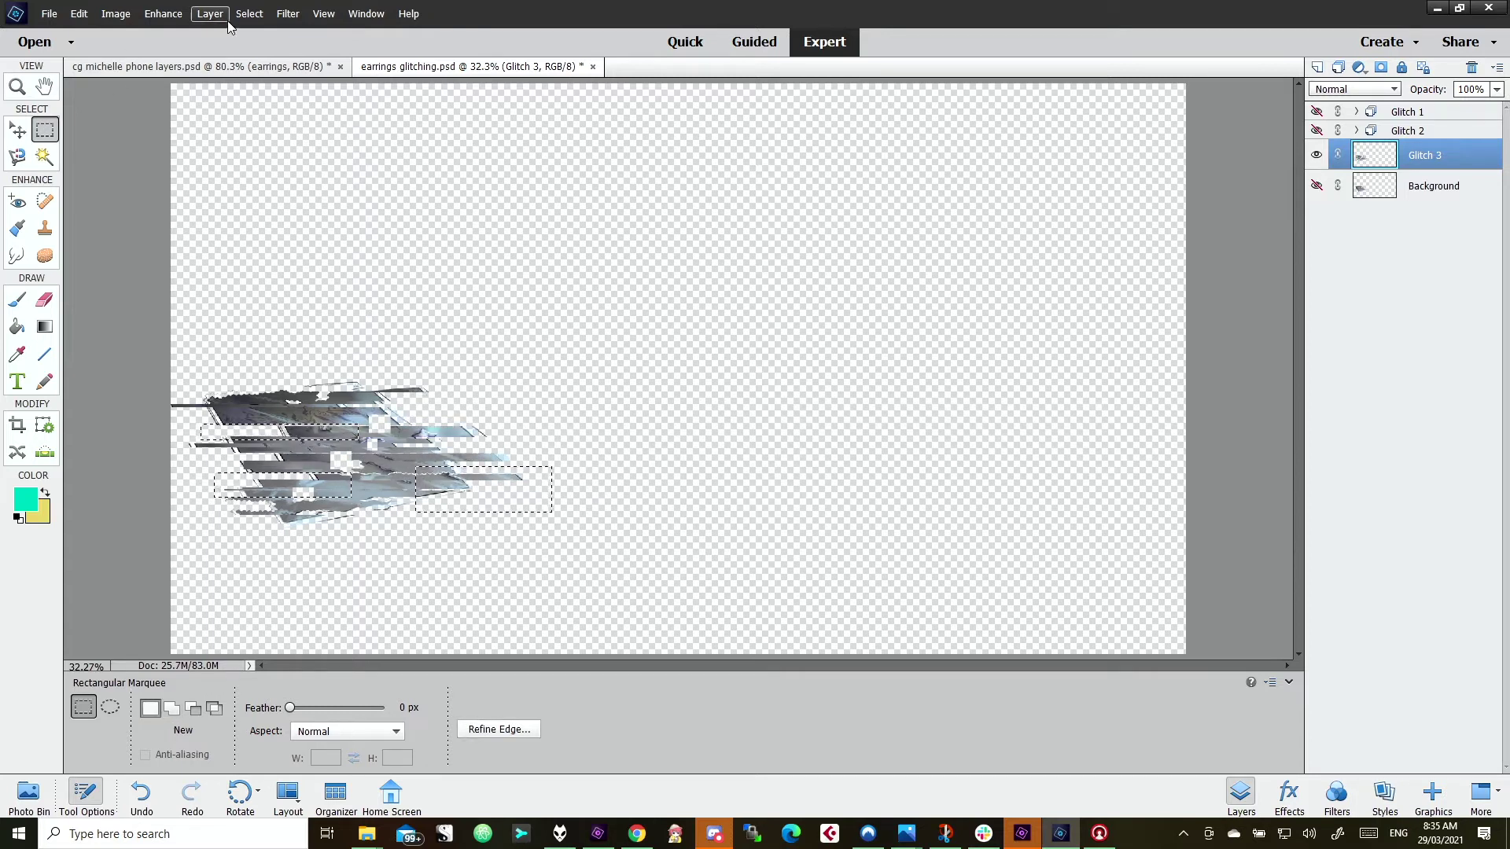
{"action": "left_click", "coordinate": [288, 13]}
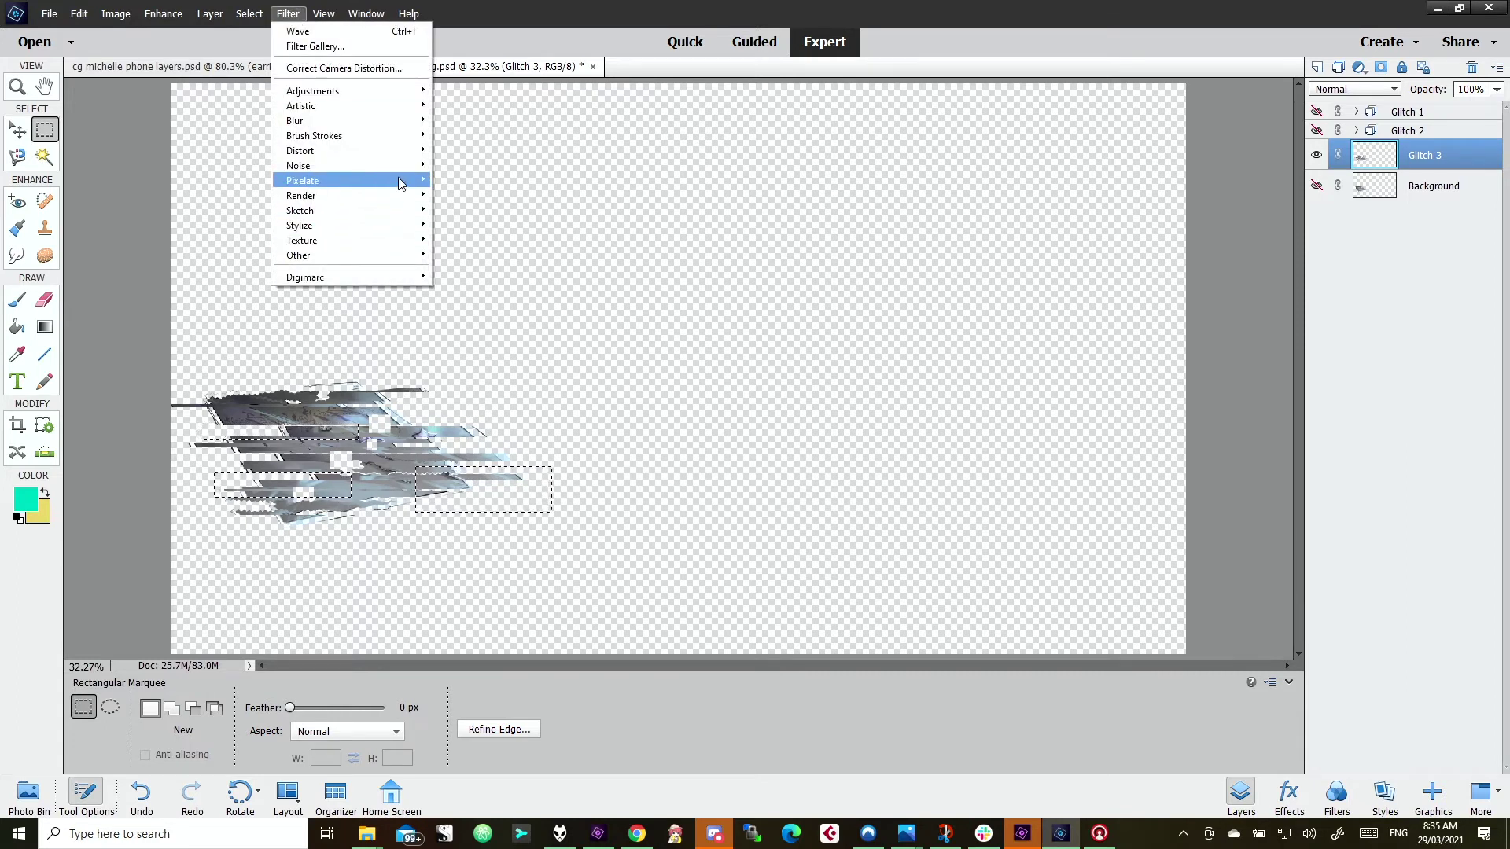
{"action": "mouse_move", "coordinate": [350, 181]}
{"action": "left_click", "coordinate": [497, 225]}
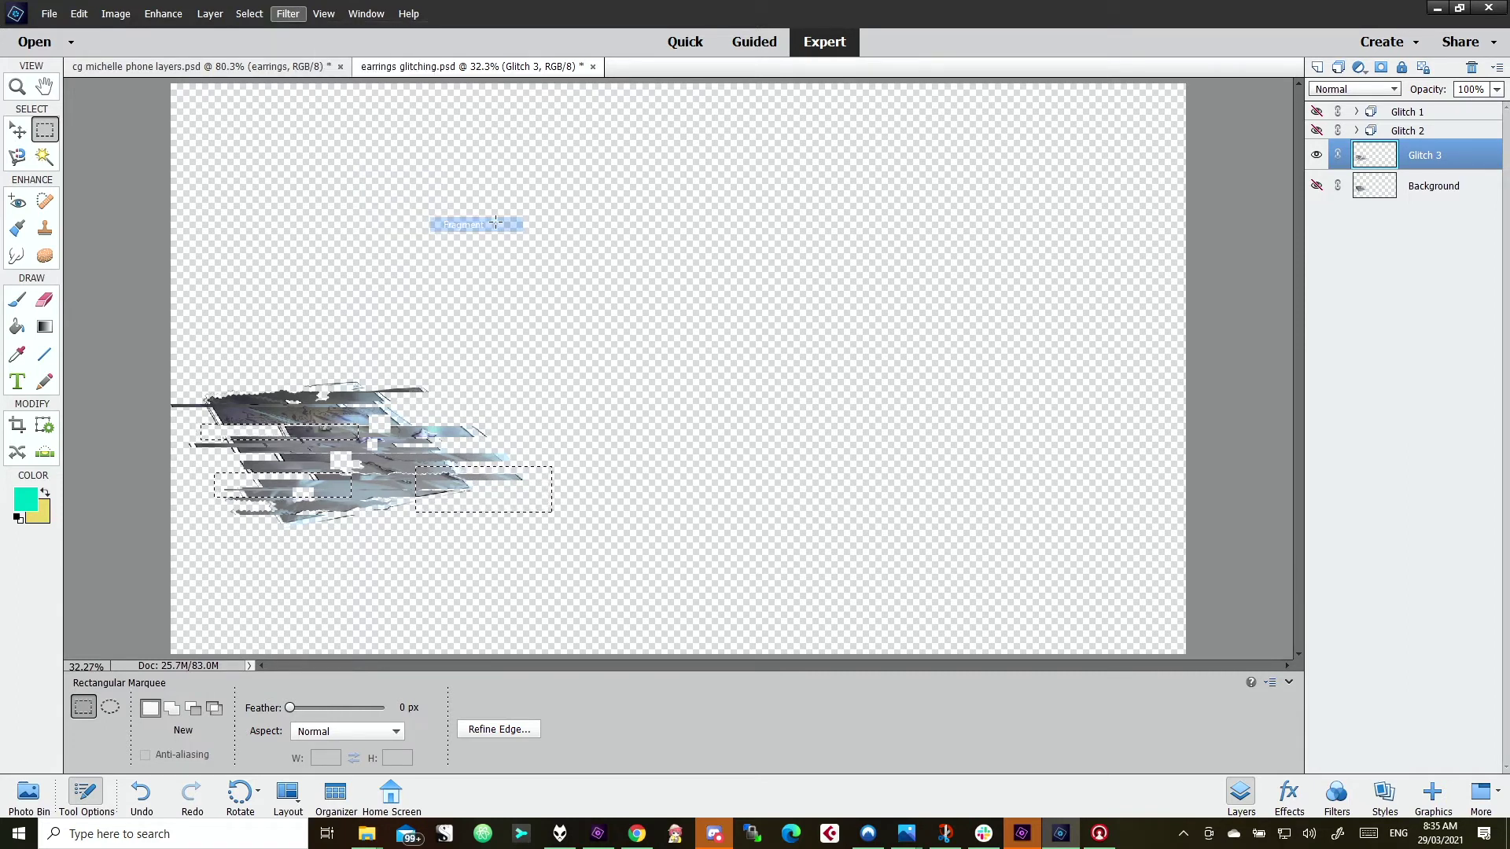
{"action": "left_click", "coordinate": [425, 385]}
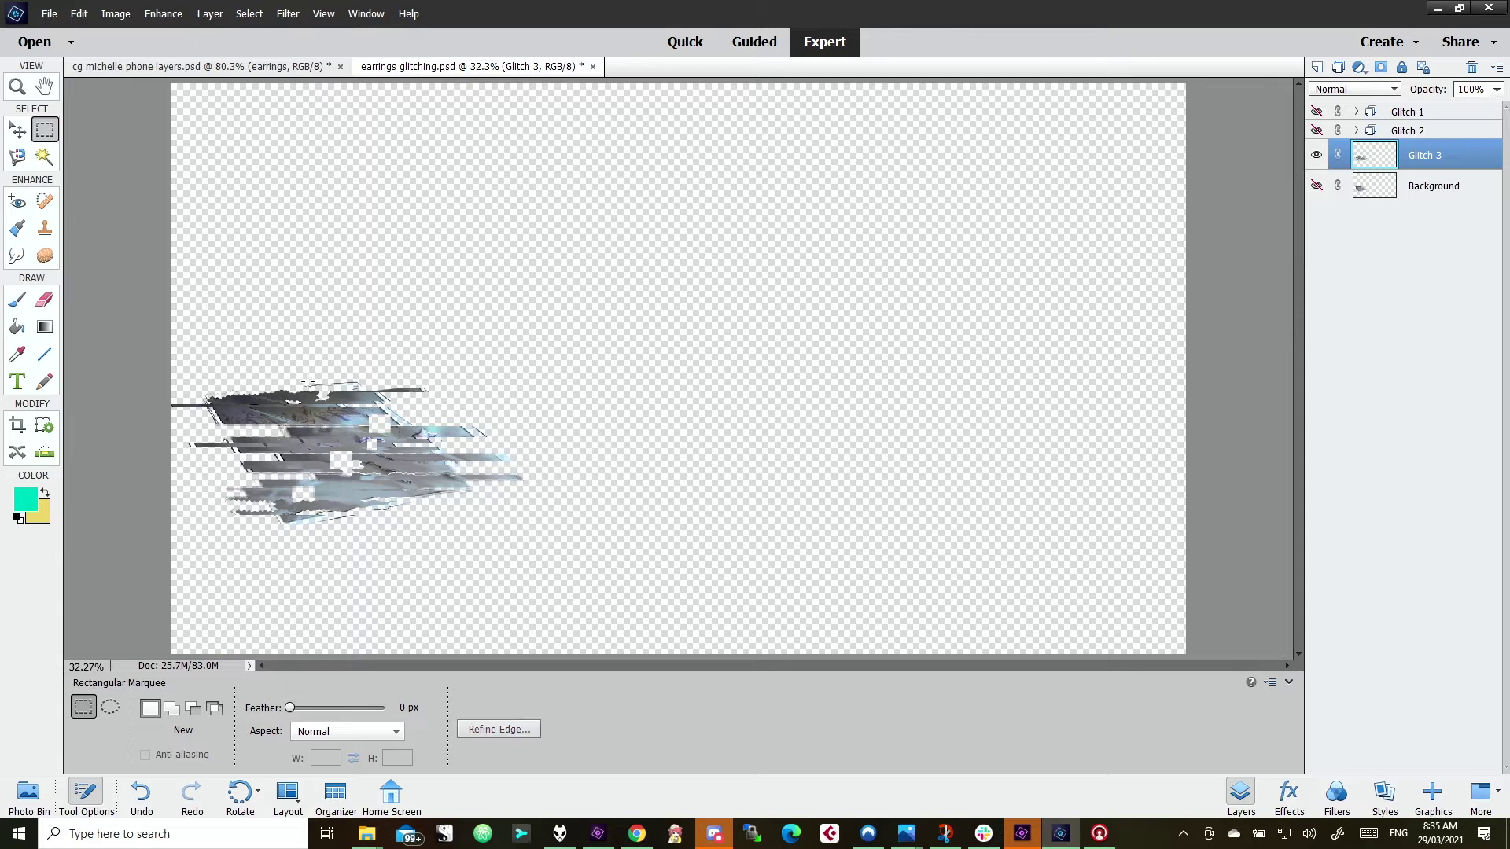
- Fragment a strip along the top, compare against Background, then hide Glitch 3
{"action": "left_click_drag", "start_coordinate": [304, 376], "coordinate": [505, 396]}
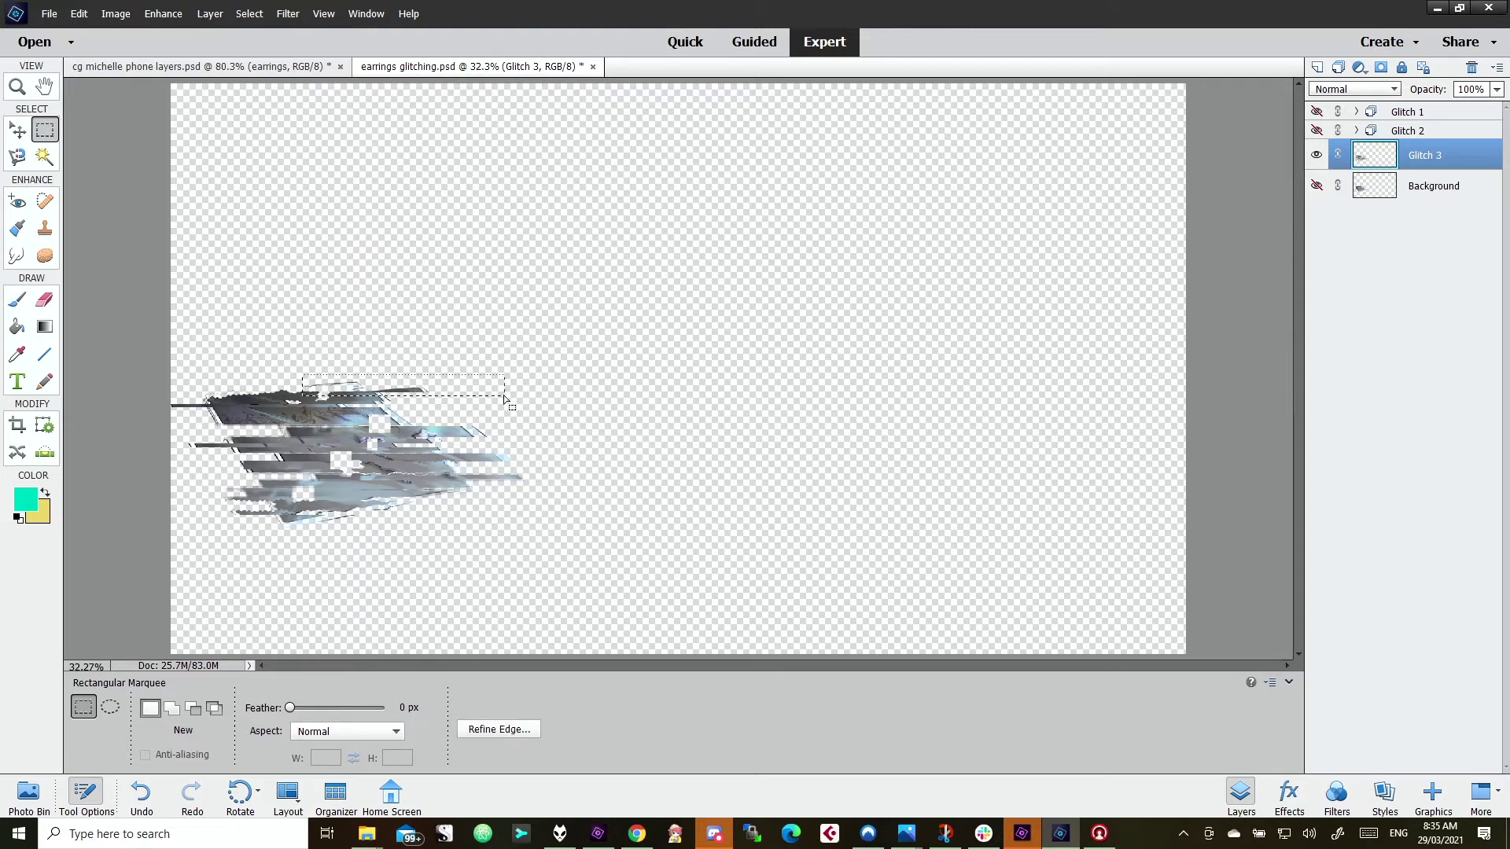
{"action": "left_click", "coordinate": [210, 14]}
{"action": "mouse_move", "coordinate": [324, 13]}
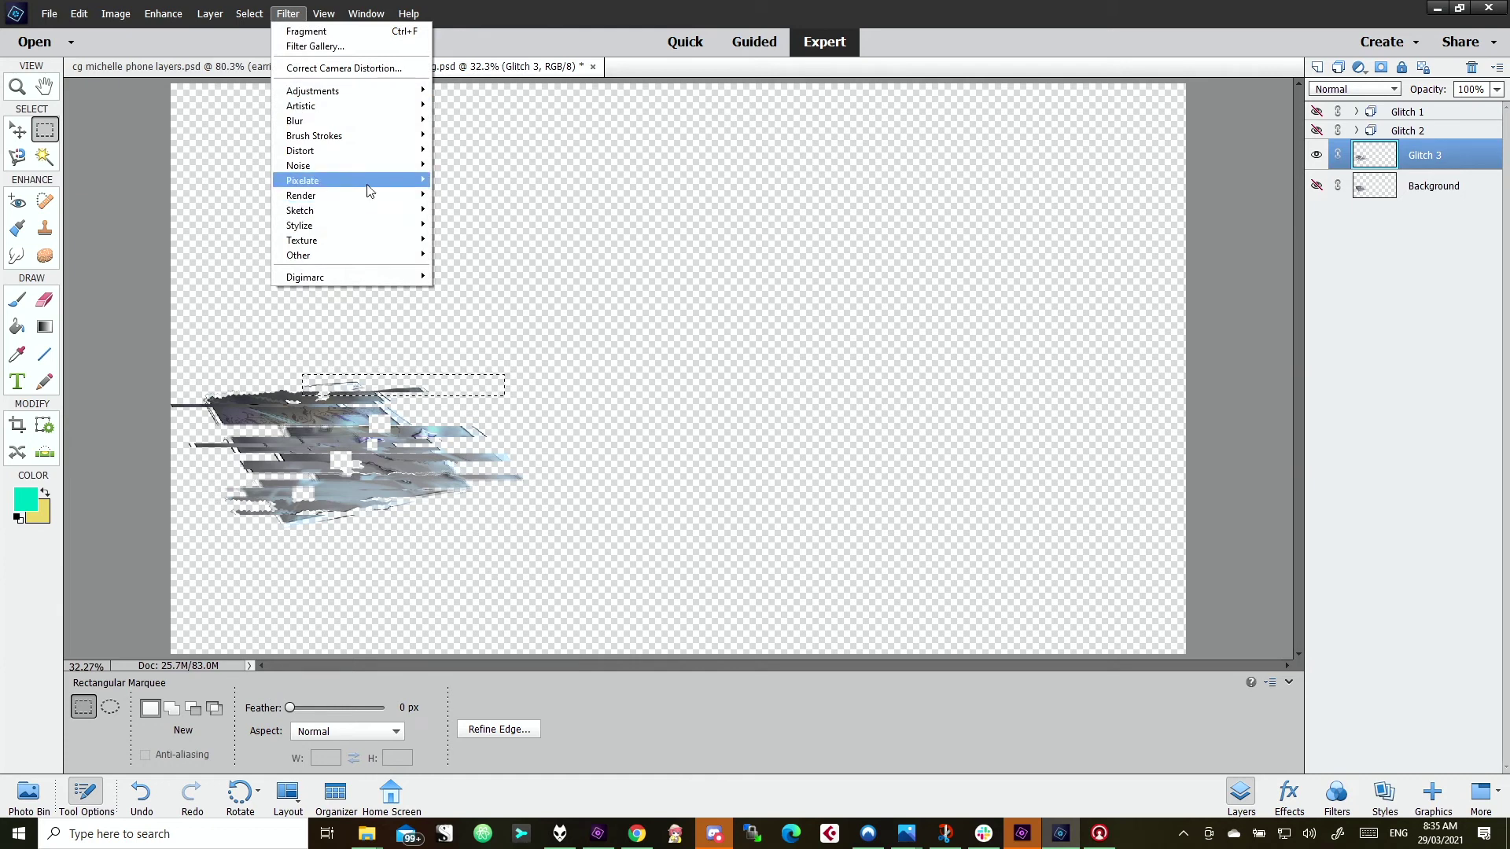
{"action": "mouse_move", "coordinate": [302, 181]}
{"action": "left_click", "coordinate": [488, 236]}
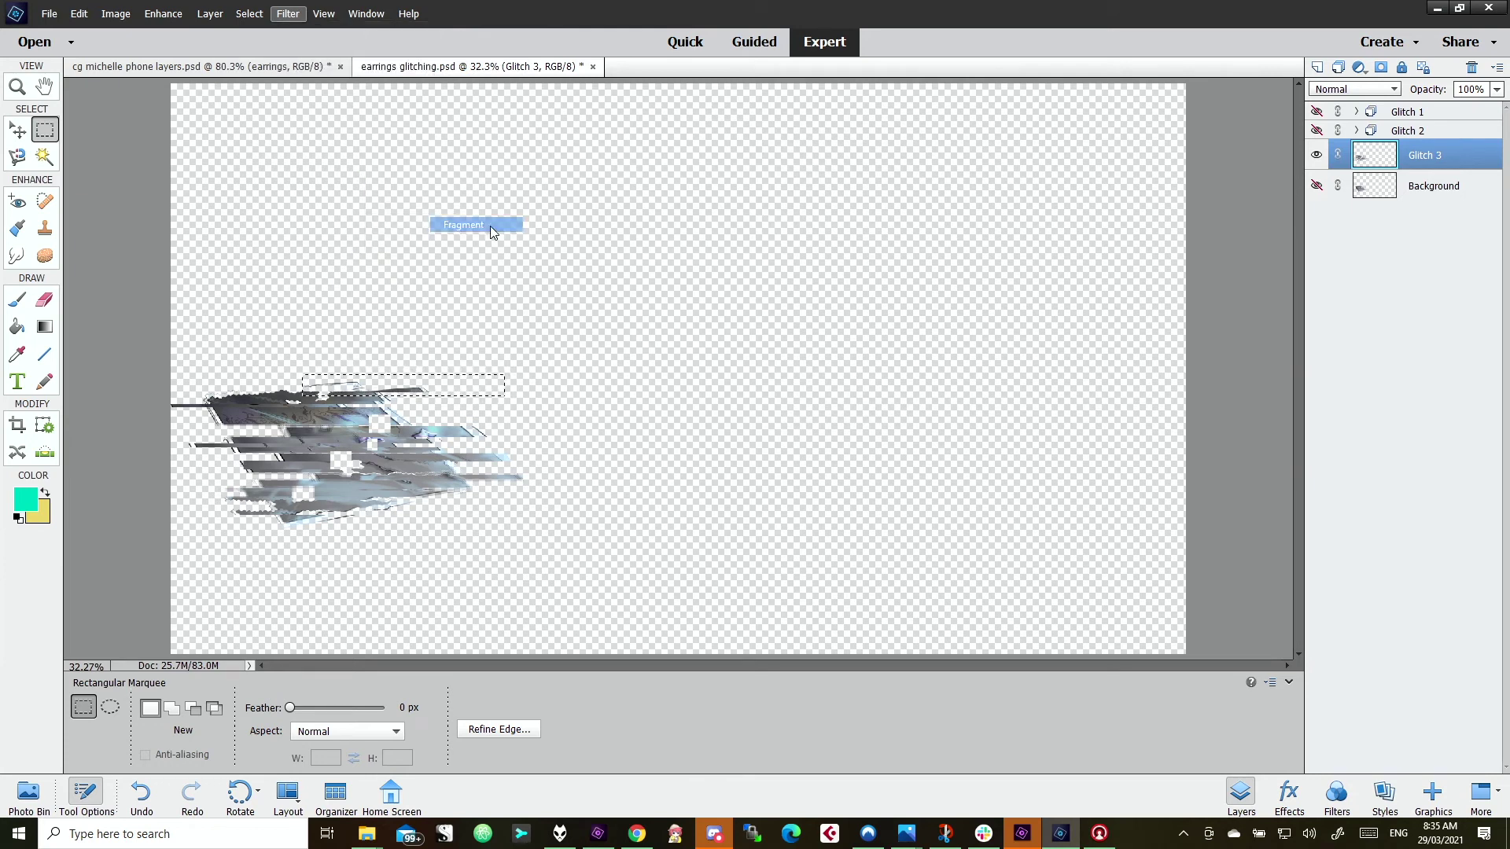
{"action": "left_click", "coordinate": [463, 320]}
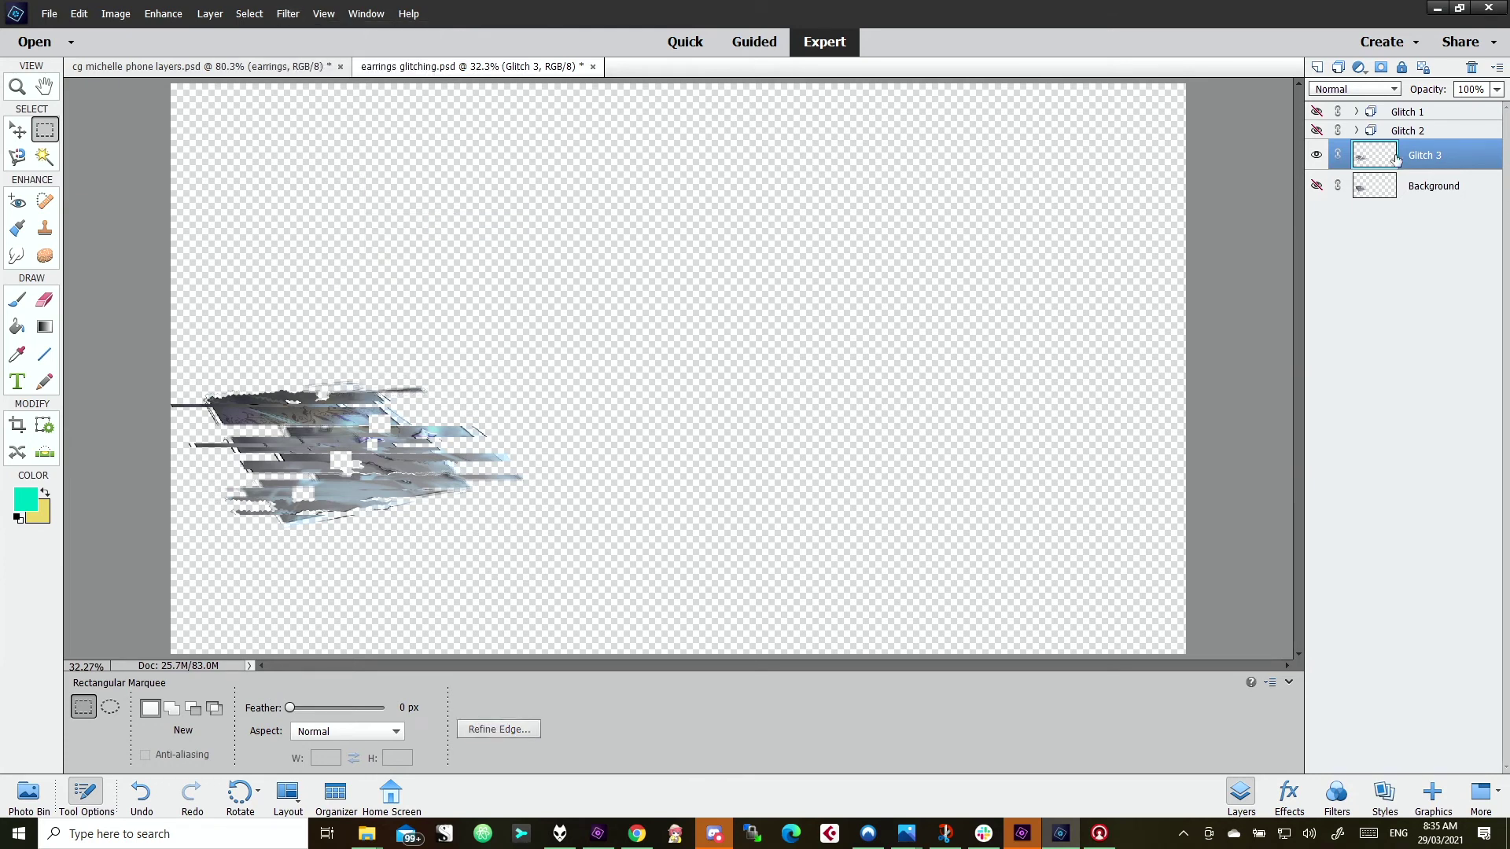
{"action": "left_click", "coordinate": [1317, 186]}
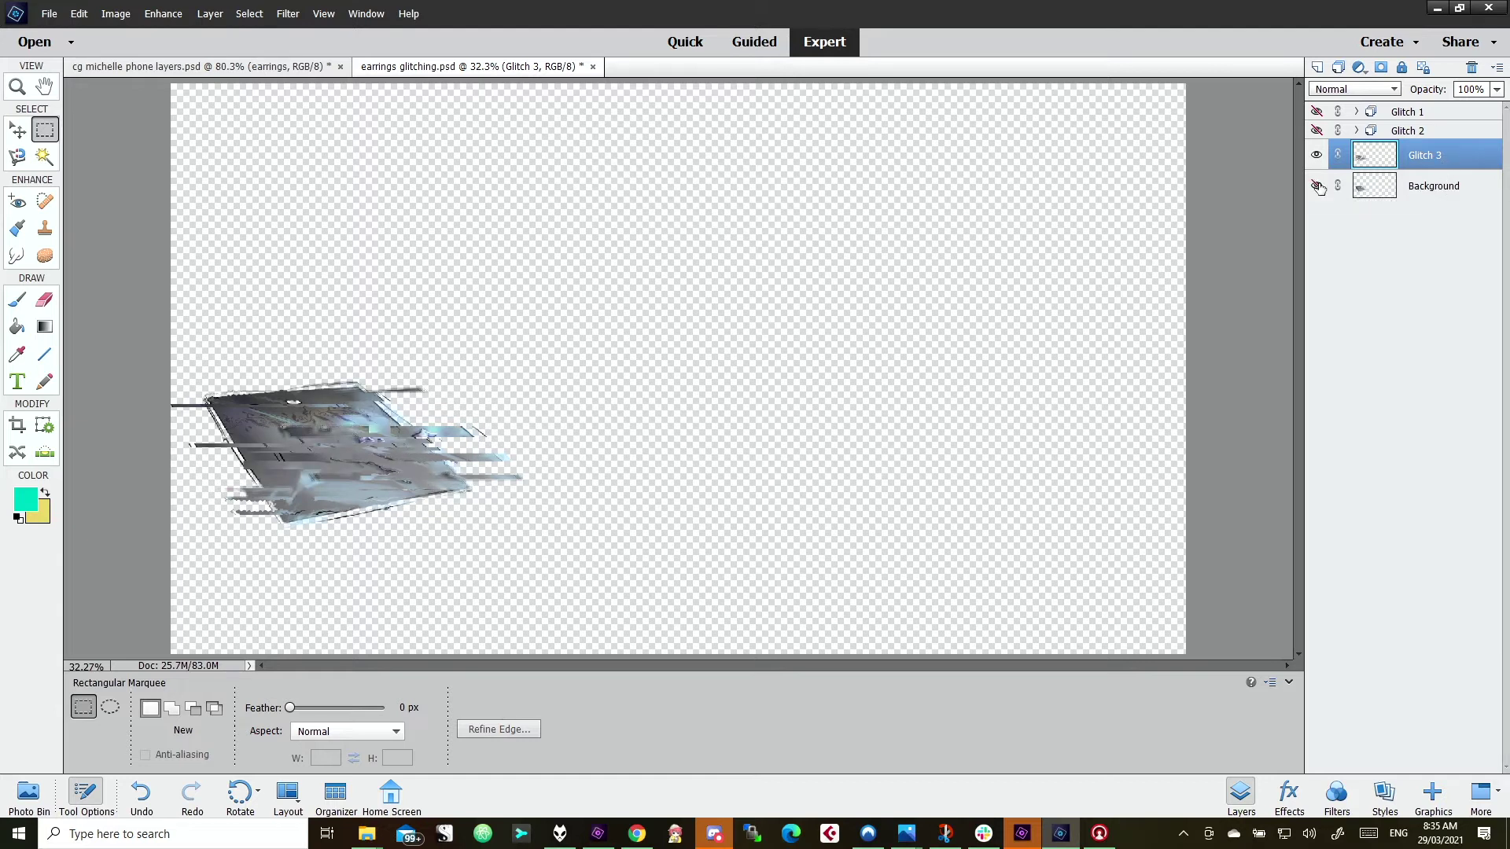
{"action": "left_click", "coordinate": [1318, 187]}
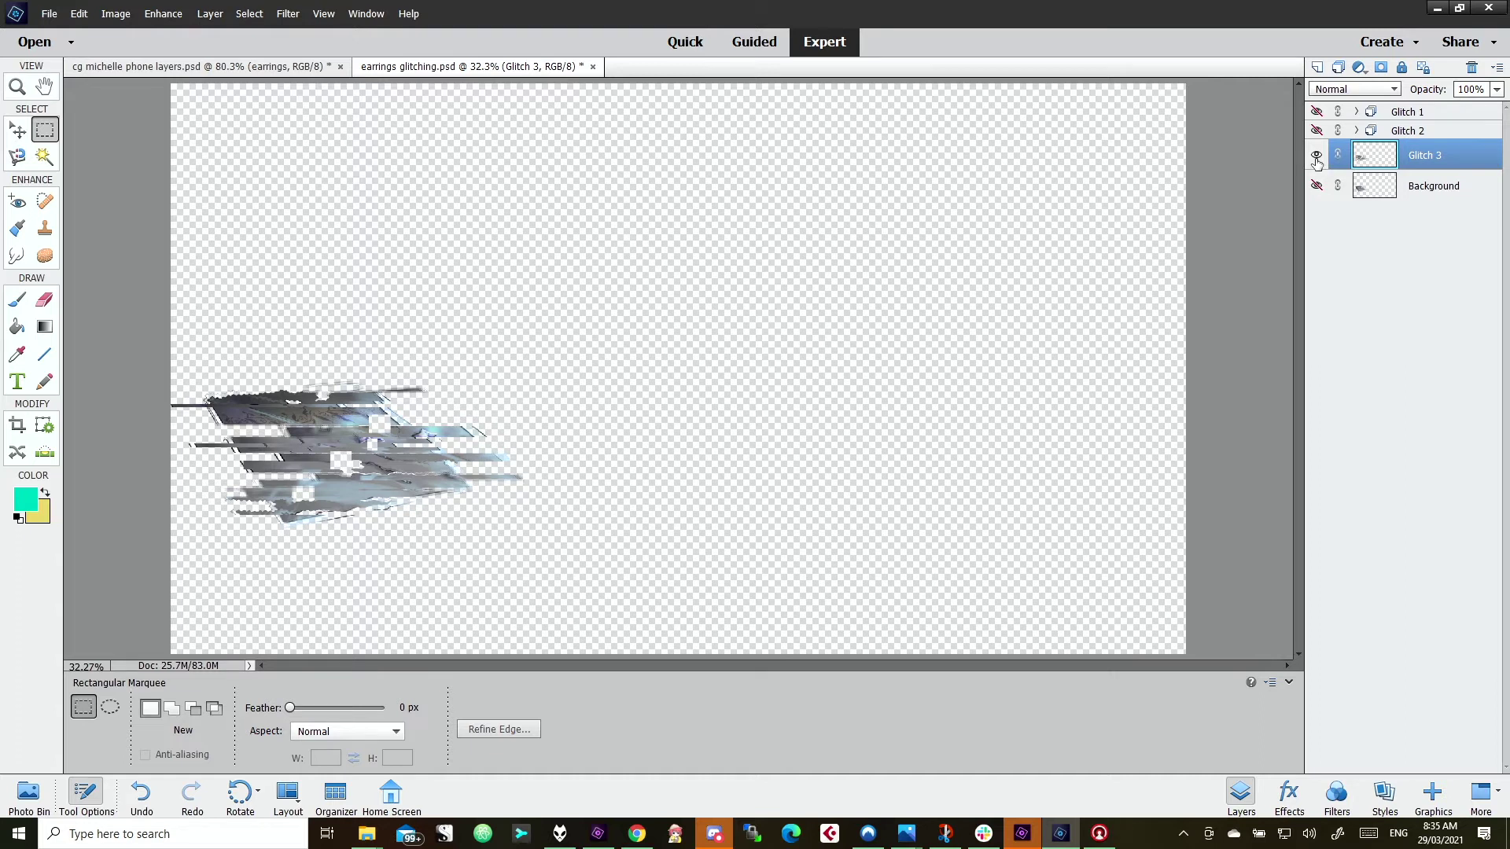
{"action": "left_click", "coordinate": [1317, 157]}
- Duplicate Glitch 3 and rename the copies Glitch 3 Red and Glitch 3 Blue
{"action": "left_click", "coordinate": [1316, 155]}
{"action": "key", "text": "ctrl+j"}
{"action": "key", "text": "ctrl+j"}
{"action": "key", "text": "ctrl+j"}
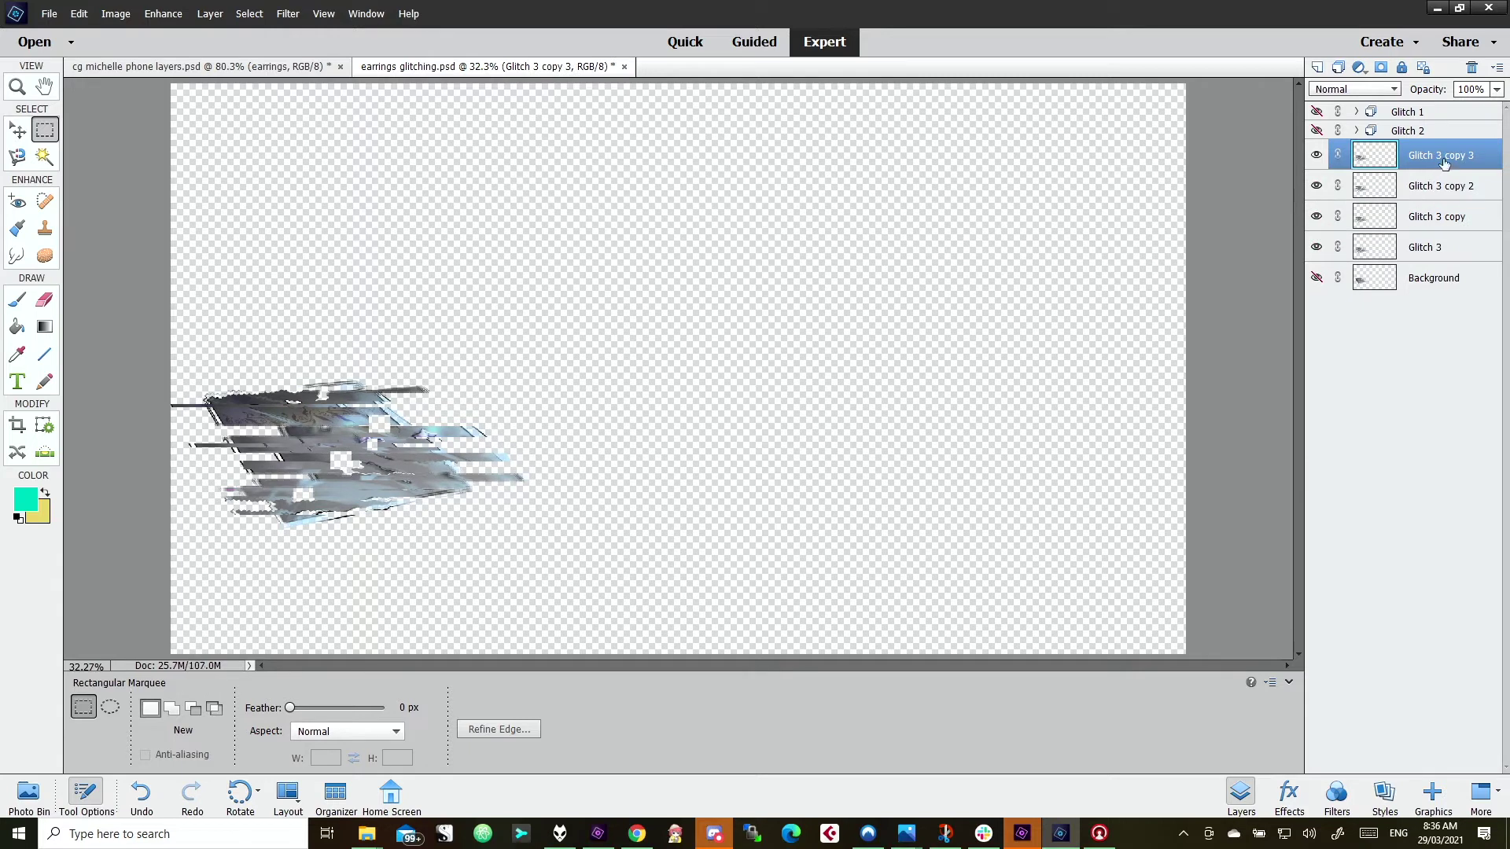
{"action": "double_click", "coordinate": [1444, 156]}
{"action": "left_click_drag", "start_coordinate": [1449, 156], "coordinate": [1506, 158]}
{"action": "key", "text": "BackSpace"}
{"action": "key", "text": "BackSpace"}
{"action": "type", "text": "Re"}
{"action": "double_click", "coordinate": [1457, 187]}
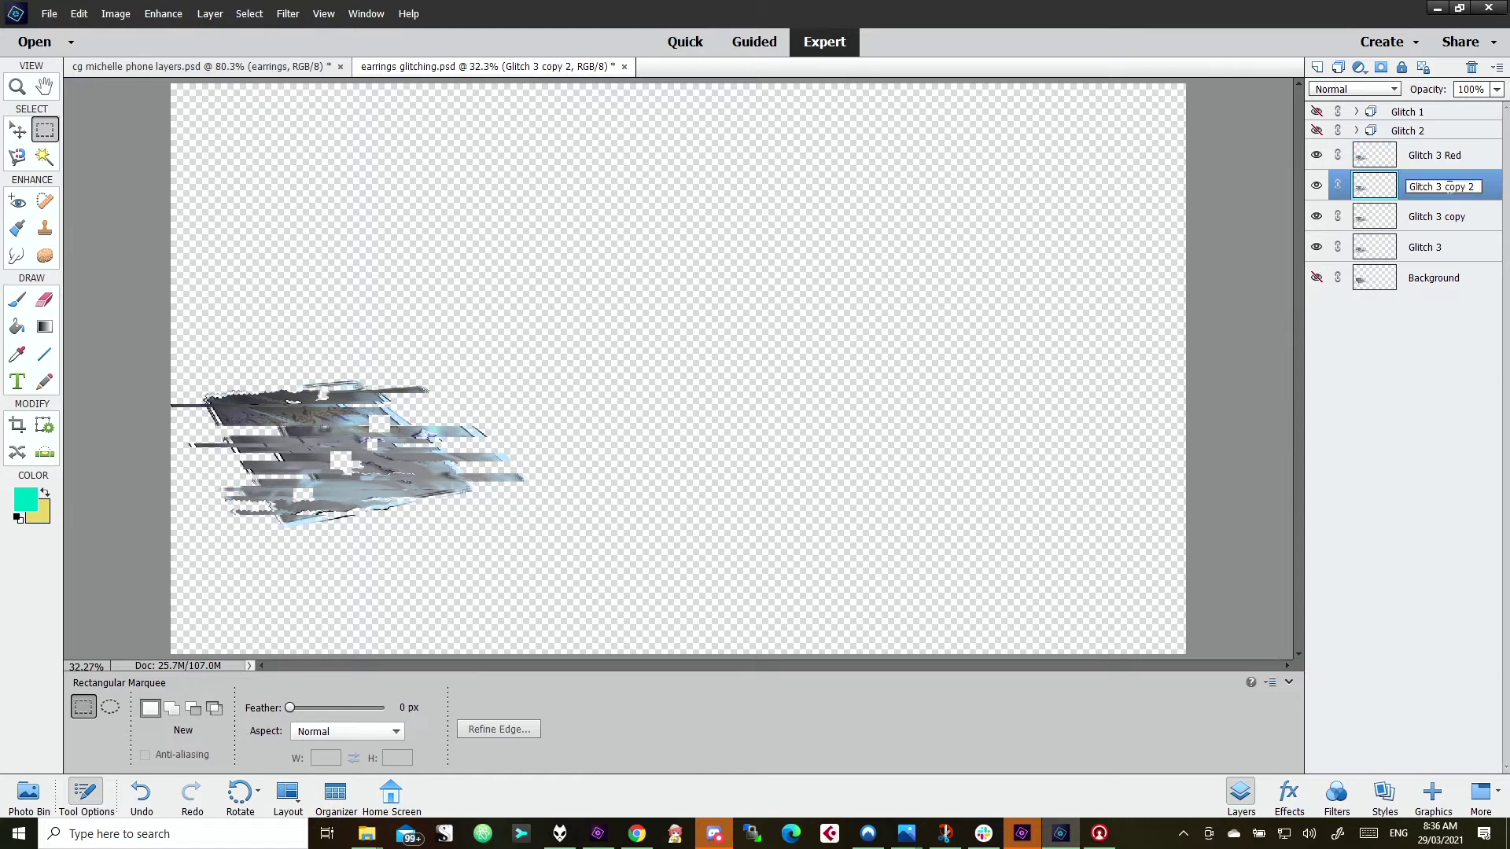
{"action": "left_click_drag", "start_coordinate": [1452, 187], "coordinate": [1507, 182]}
{"action": "key", "text": "BackSpace"}
{"action": "key", "text": "BackSpace"}
{"action": "type", "text": "e"}
{"action": "key", "text": "Return"}
- Rename the remaining copy Glitch 3 Green and hide every Glitch layer except Red
{"action": "left_click", "coordinate": [1447, 219]}
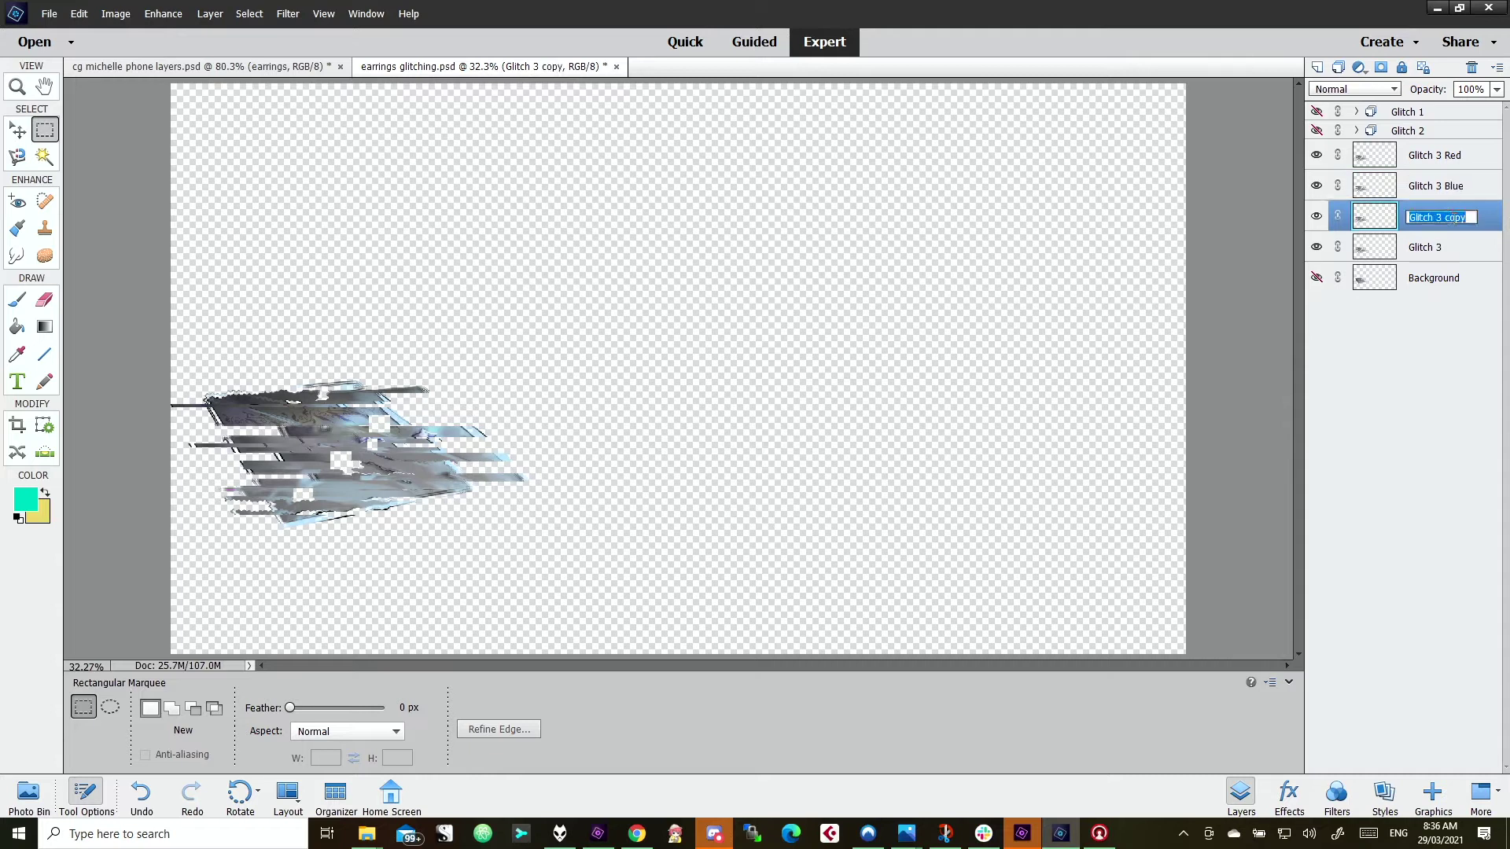
{"action": "double_click", "coordinate": [1449, 218]}
{"action": "double_click", "coordinate": [1454, 218]}
{"action": "type", "text": "Green"}
{"action": "key", "text": "Return"}
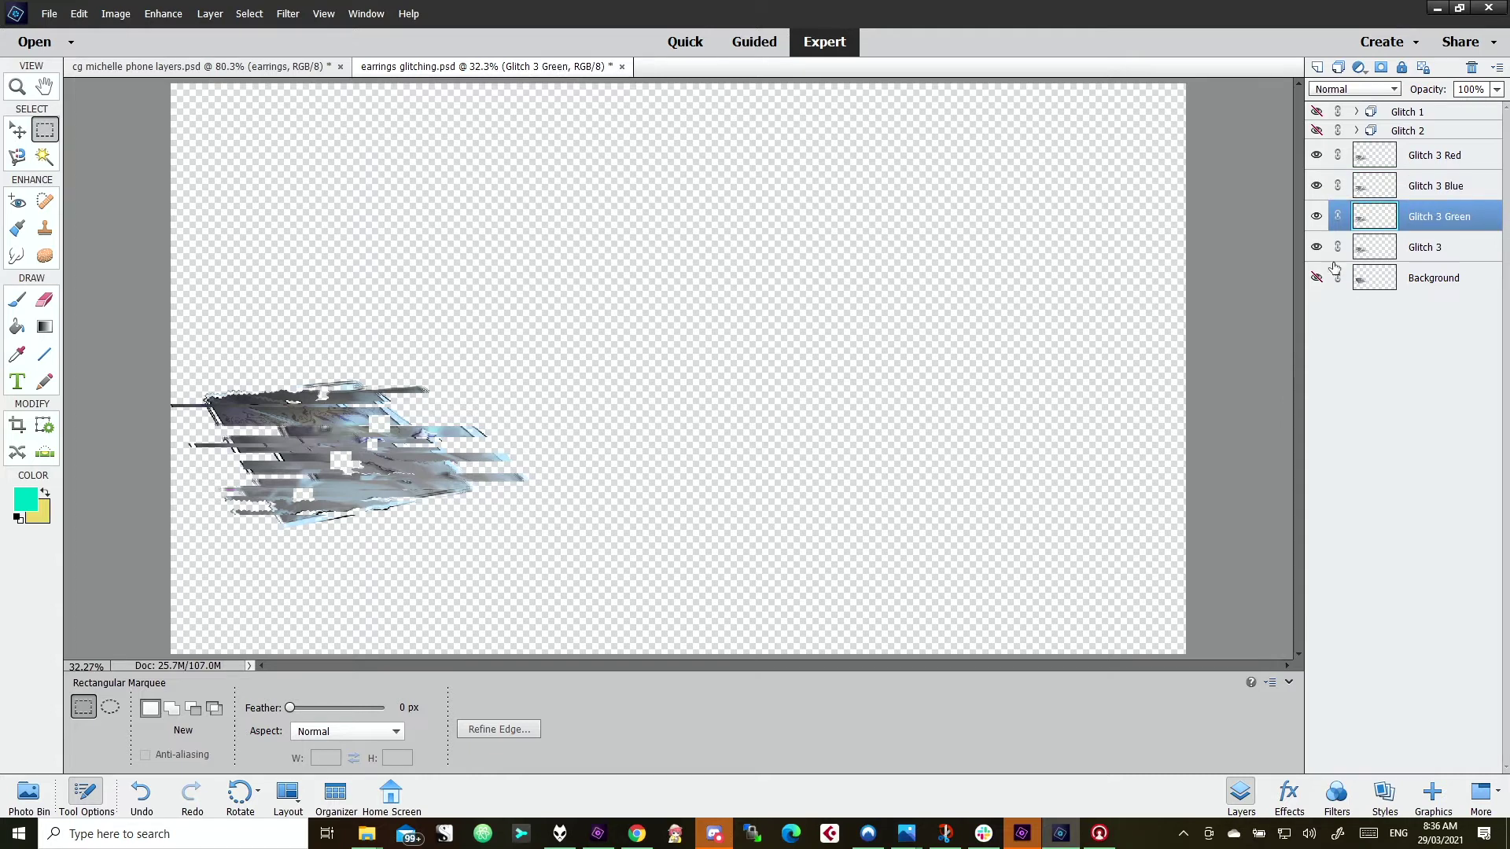
{"action": "left_click", "coordinate": [1316, 247]}
{"action": "left_click", "coordinate": [1315, 215]}
{"action": "left_click", "coordinate": [1316, 184]}
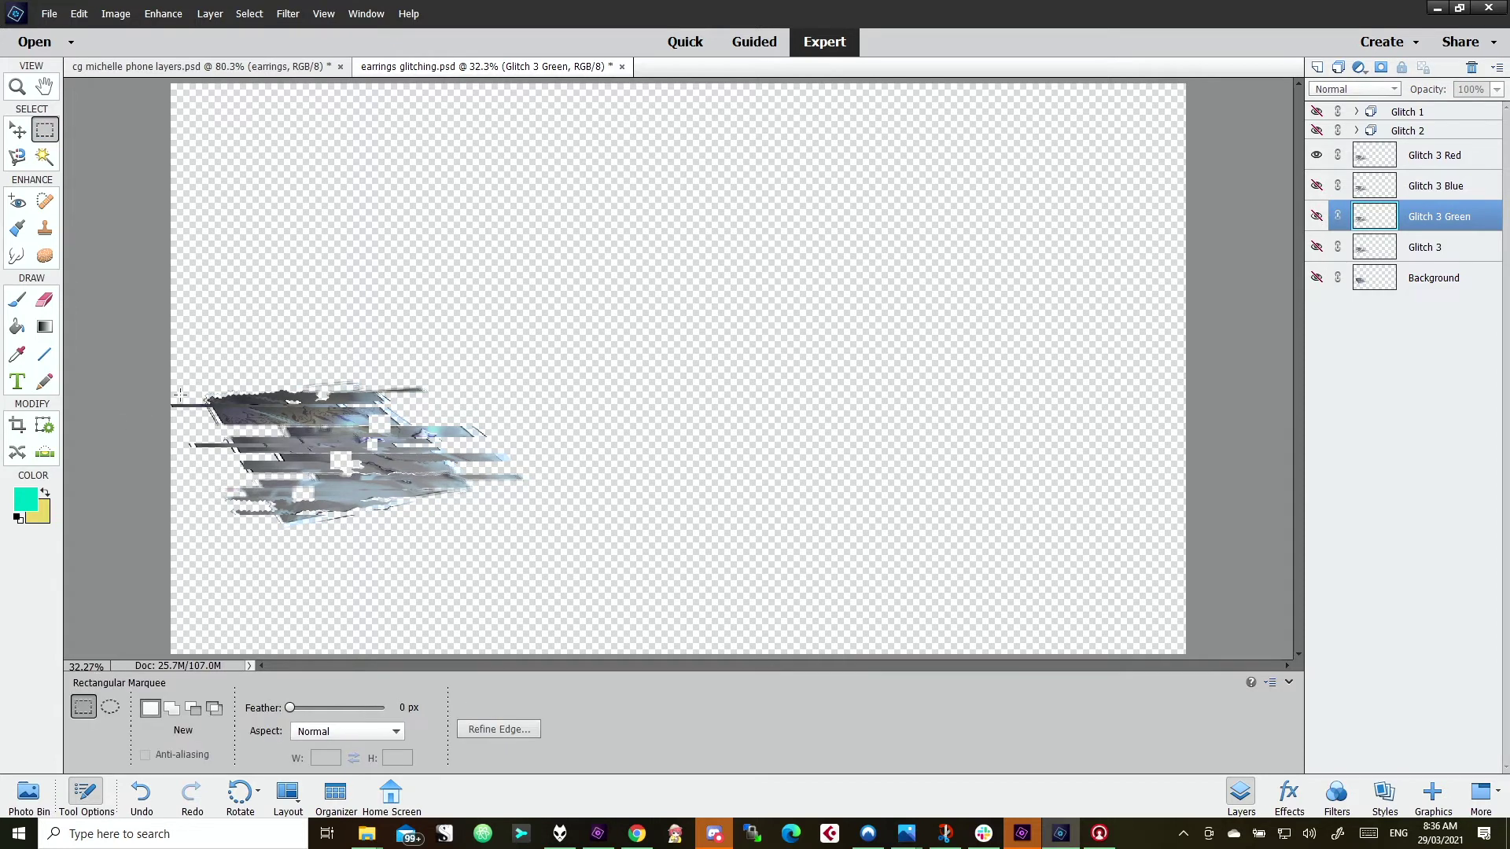
- Marquee the glitched earrings and make Glitch 3 Red the active layer
{"action": "left_click_drag", "start_coordinate": [135, 332], "coordinate": [713, 553]}
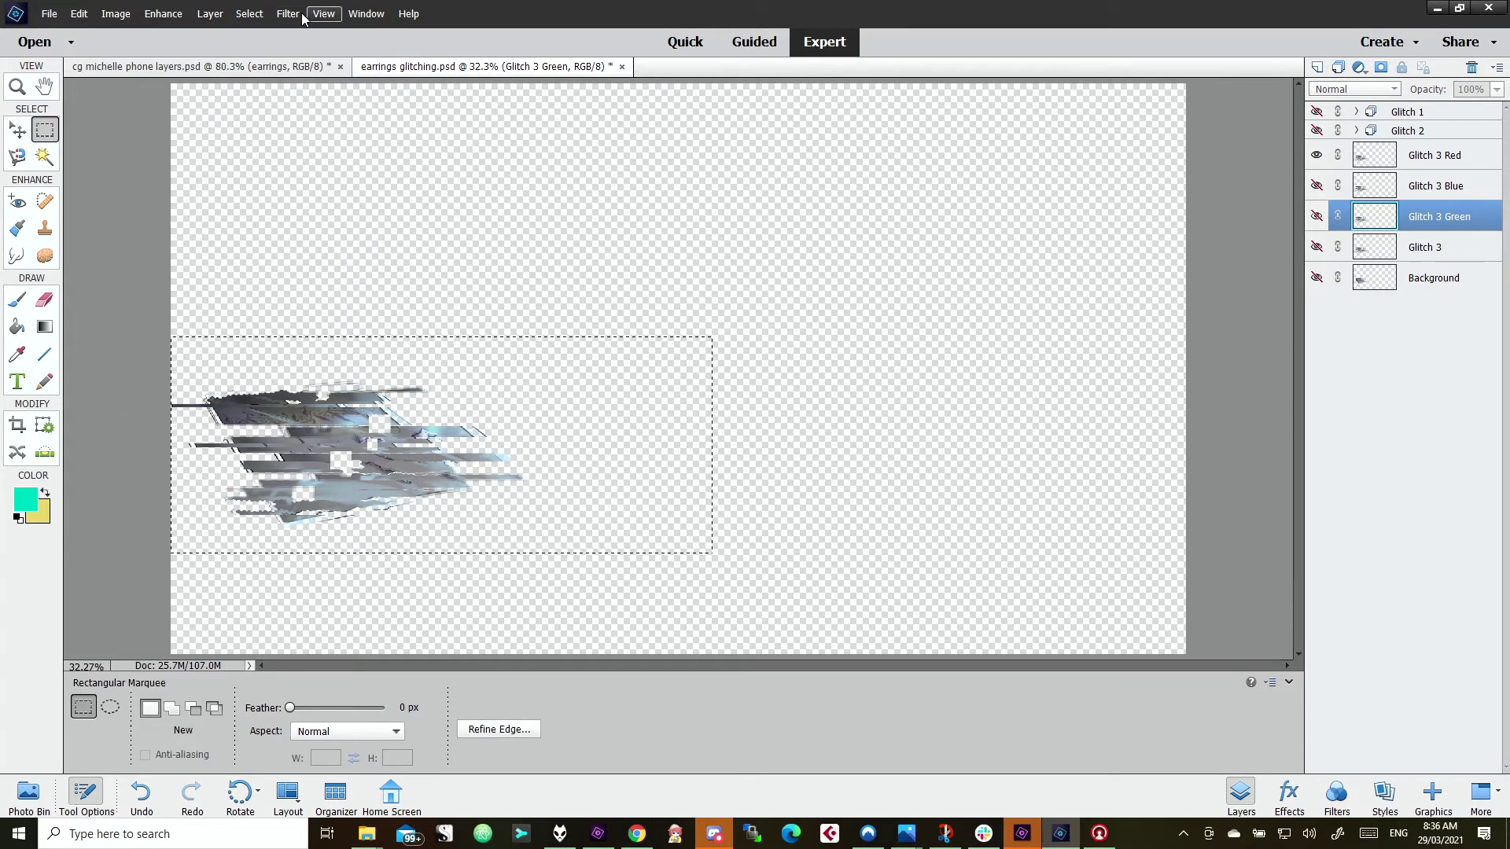
{"action": "left_click", "coordinate": [163, 13]}
{"action": "mouse_move", "coordinate": [209, 13]}
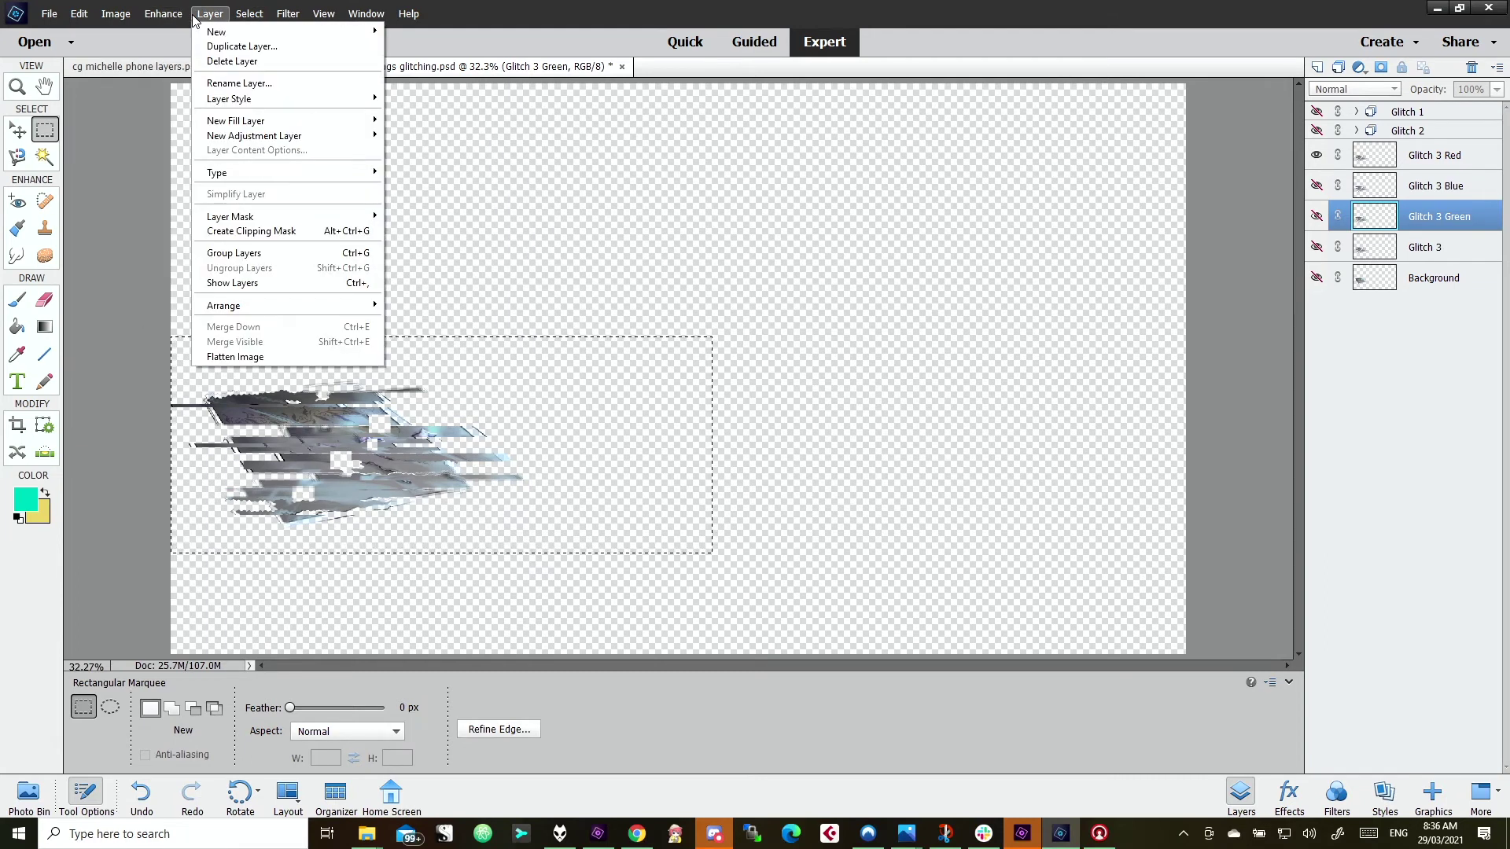
{"action": "left_click", "coordinate": [236, 10]}
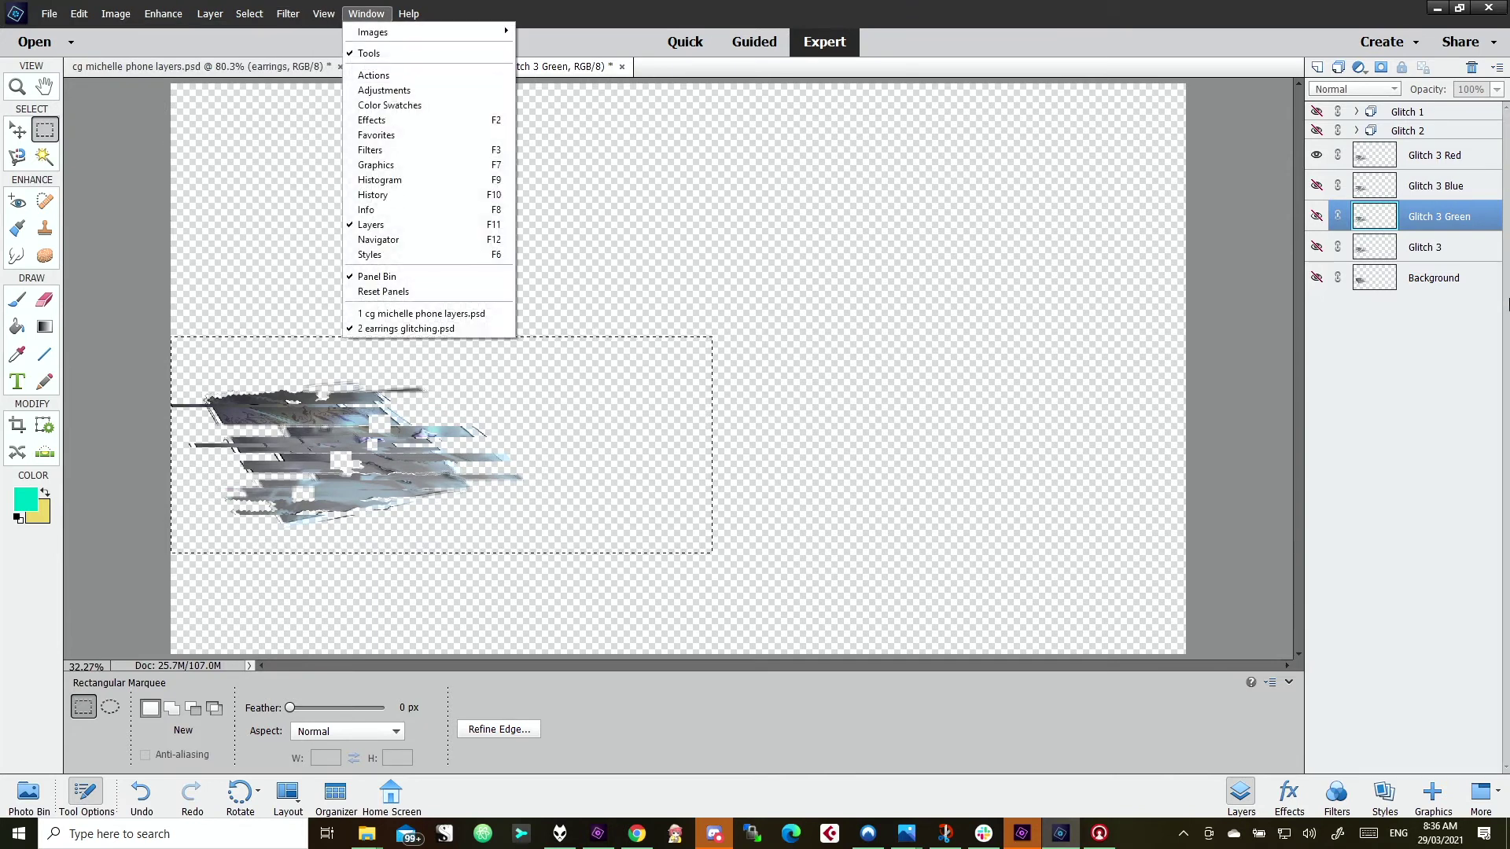
{"action": "left_click", "coordinate": [1411, 201]}
{"action": "left_click", "coordinate": [1434, 155]}
{"action": "double_click", "coordinate": [1434, 155]}
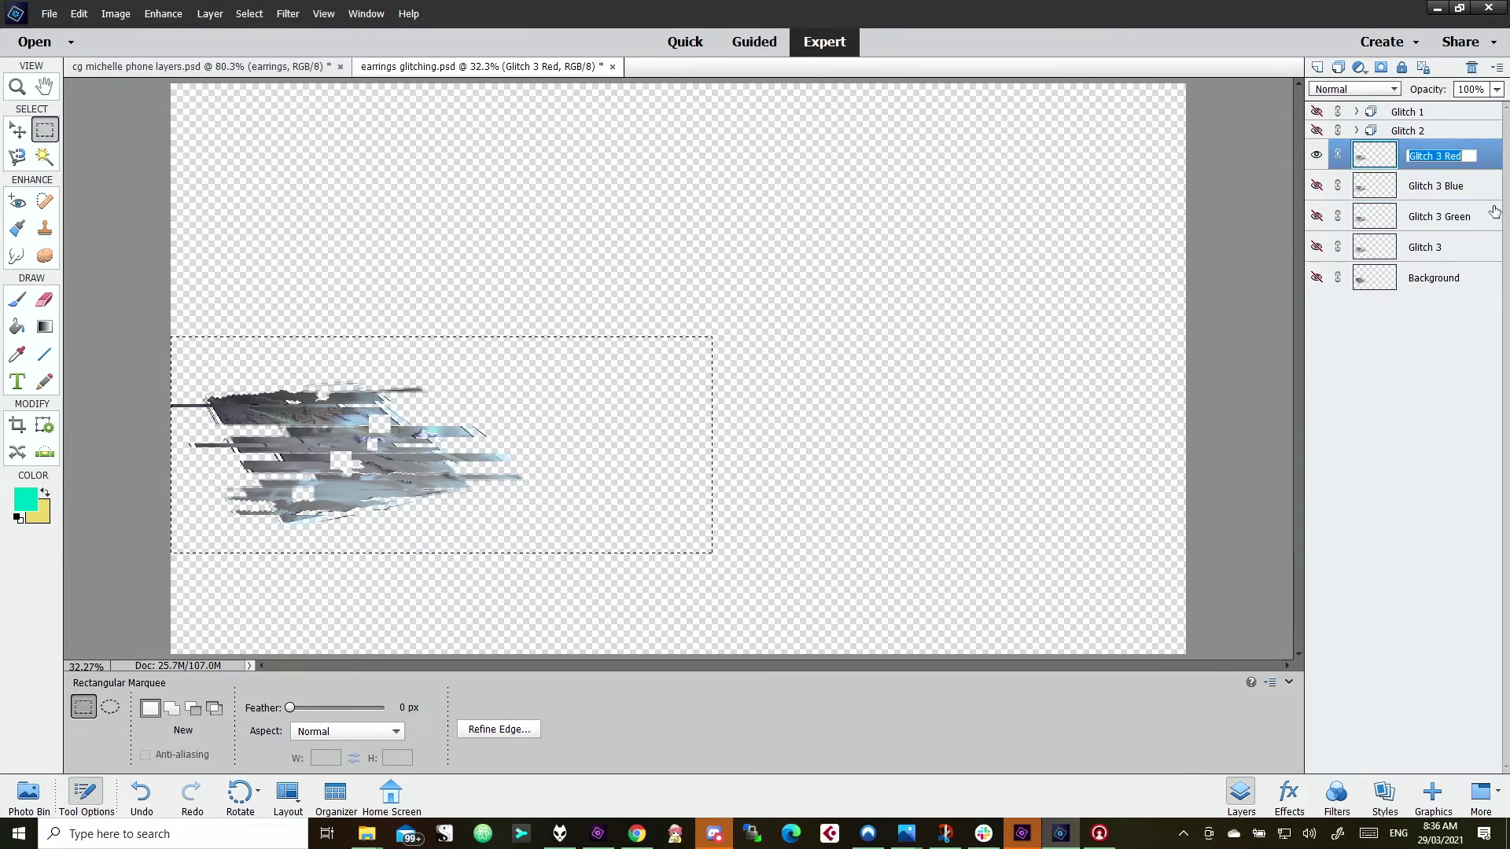
{"action": "key", "text": "Return"}
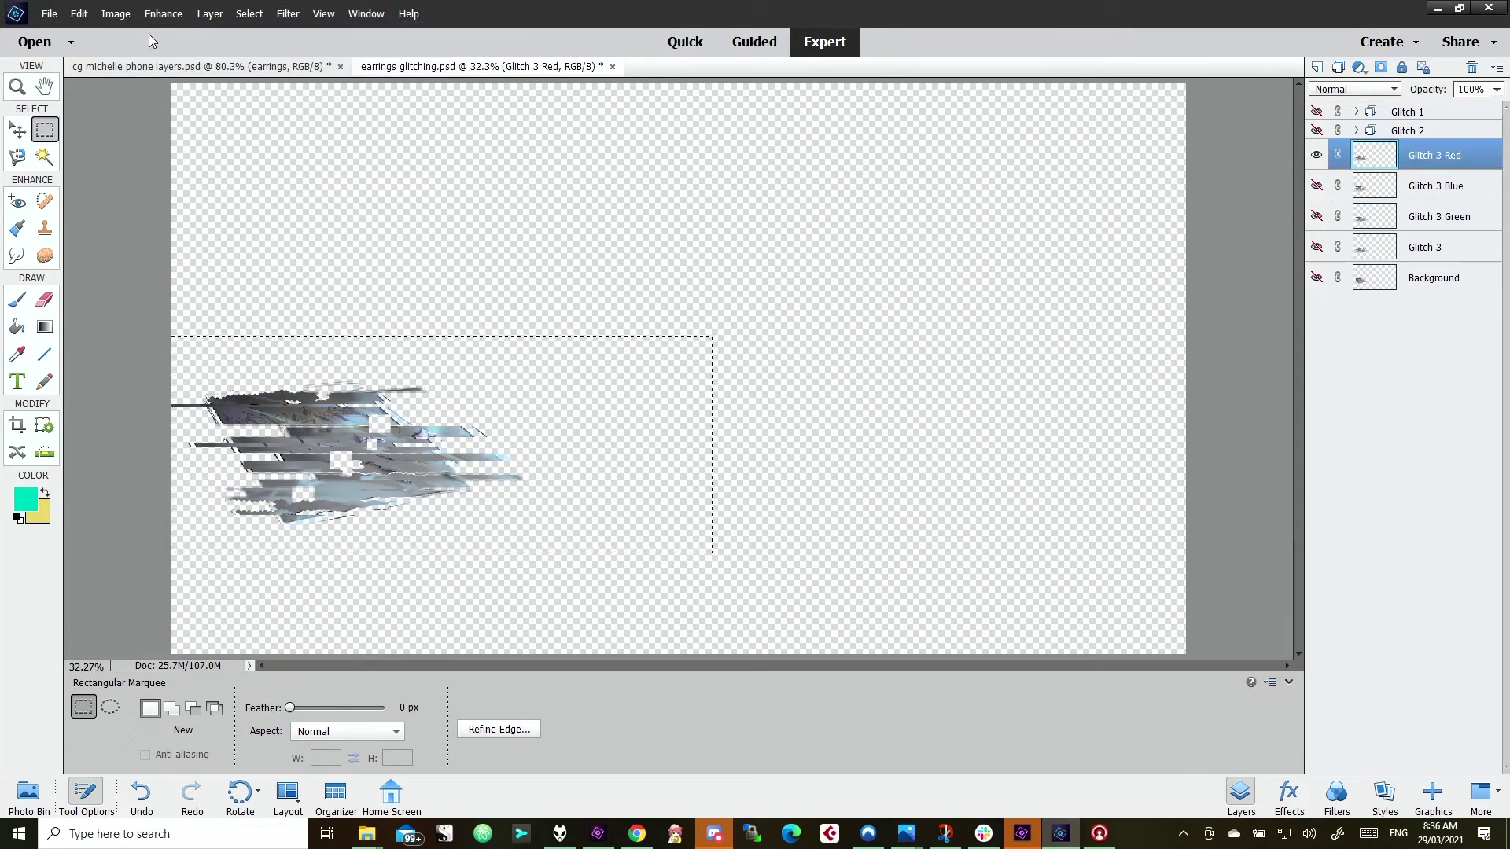
- Colorize Glitch 3 Red via Hue/Saturation with Hue 0 and Saturation 78
{"action": "left_click", "coordinate": [209, 14]}
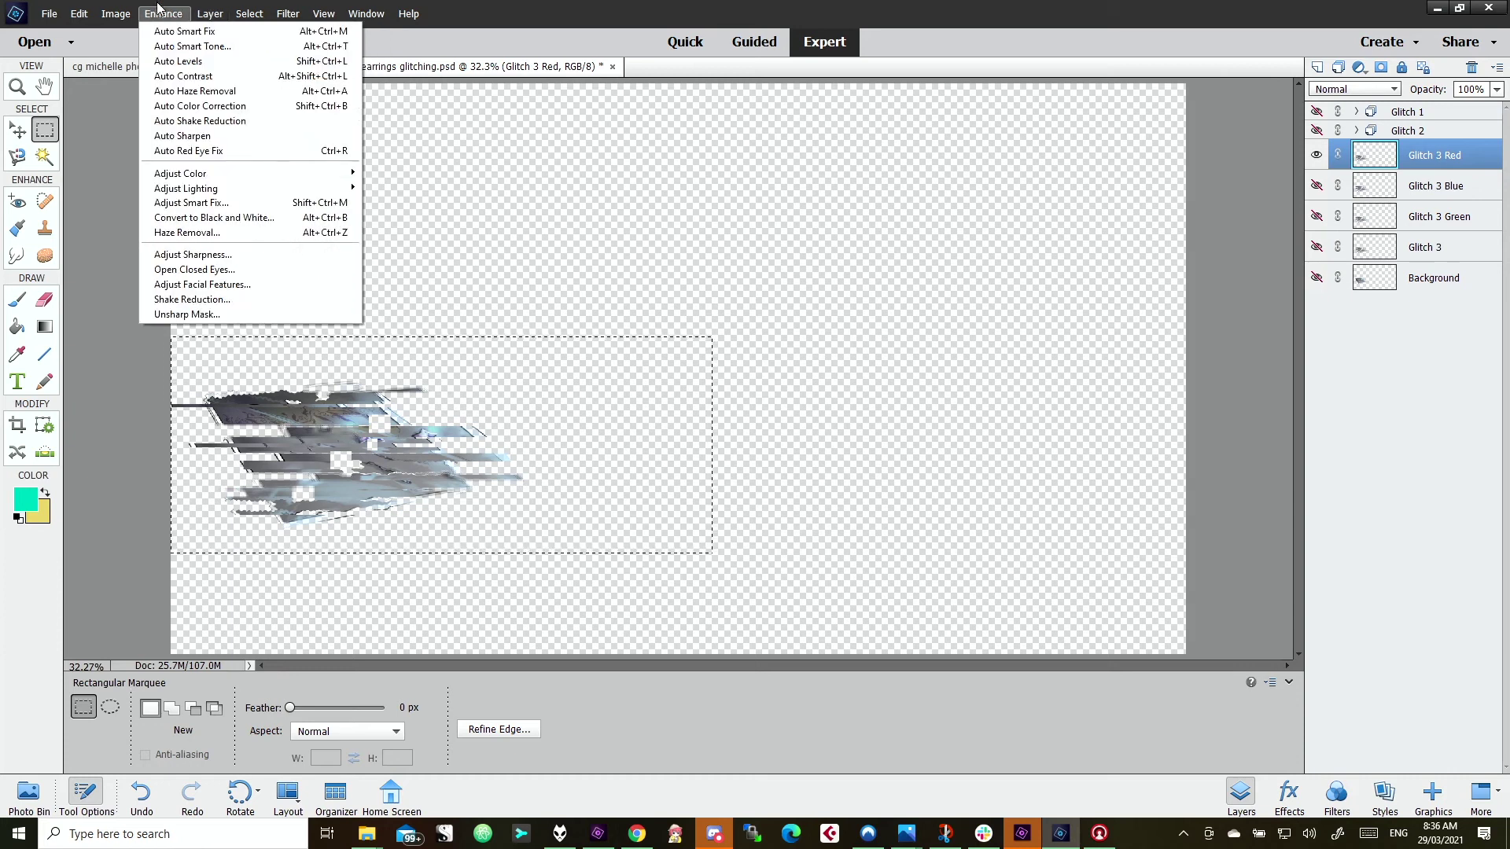
{"action": "mouse_move", "coordinate": [179, 173]}
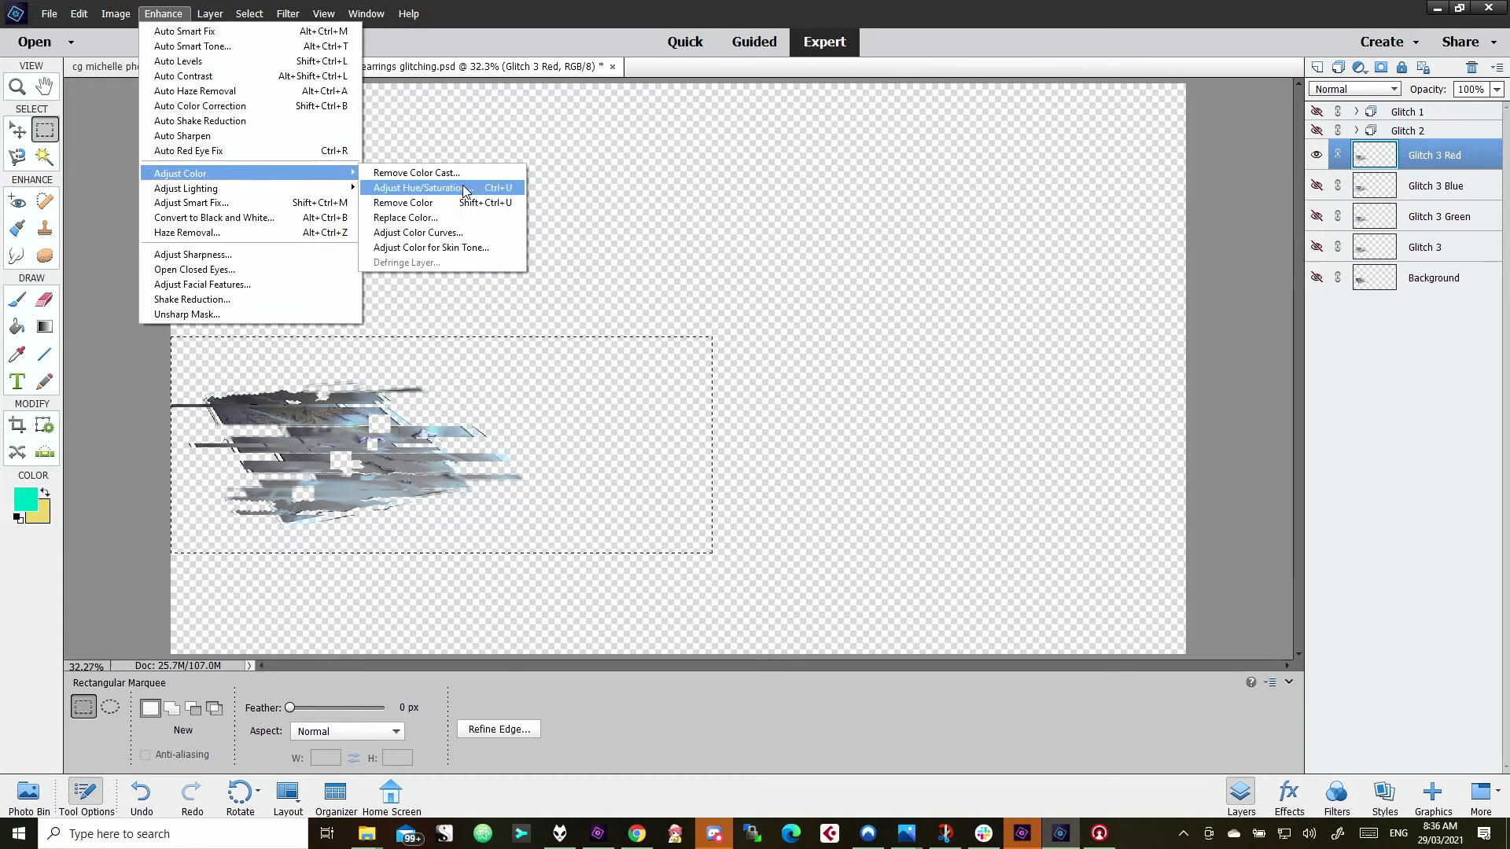
{"action": "left_click", "coordinate": [464, 191]}
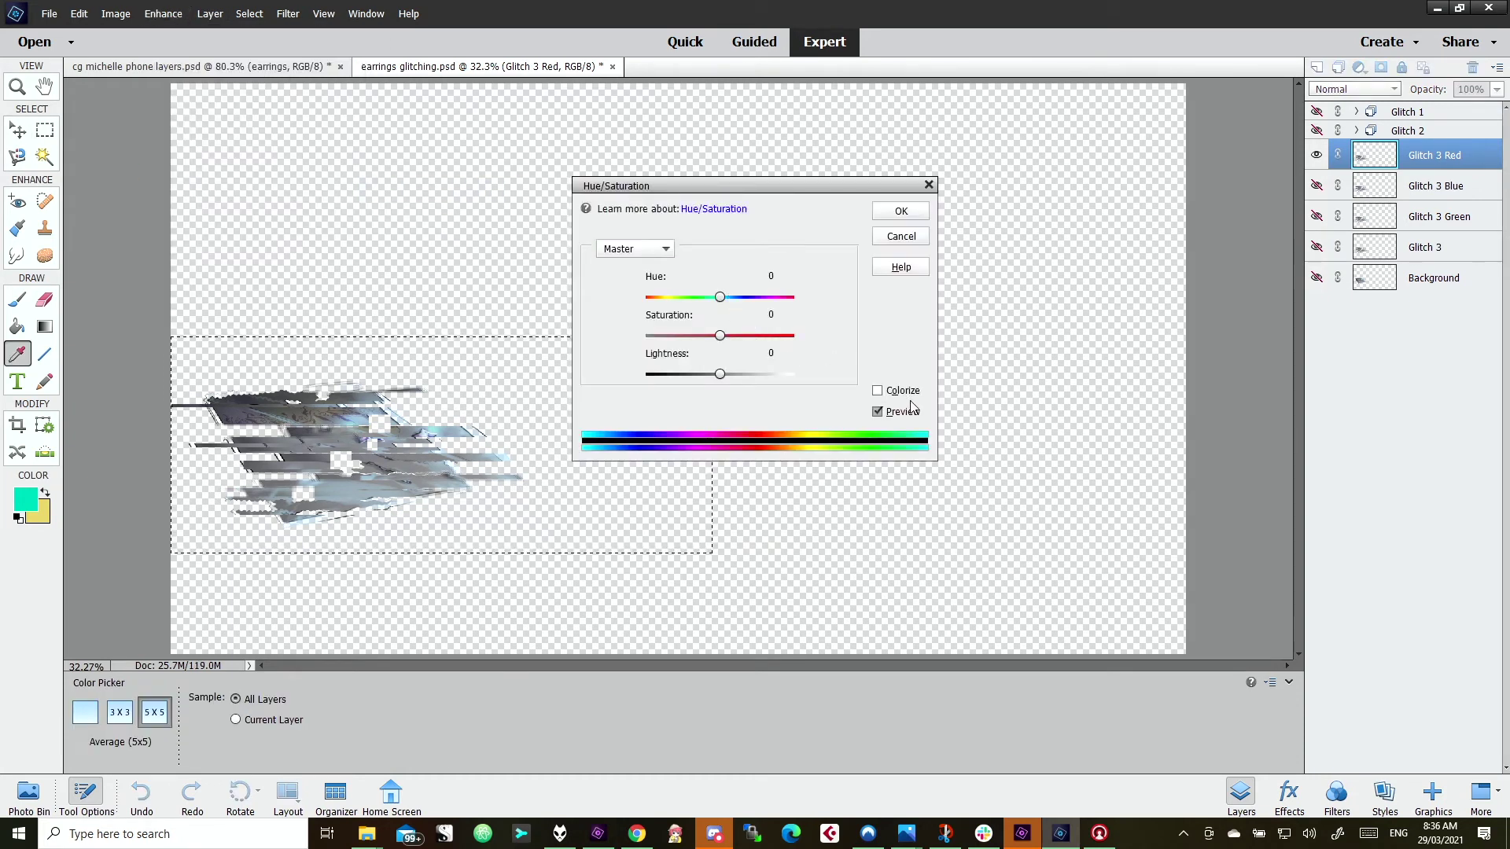
{"action": "left_click", "coordinate": [901, 391]}
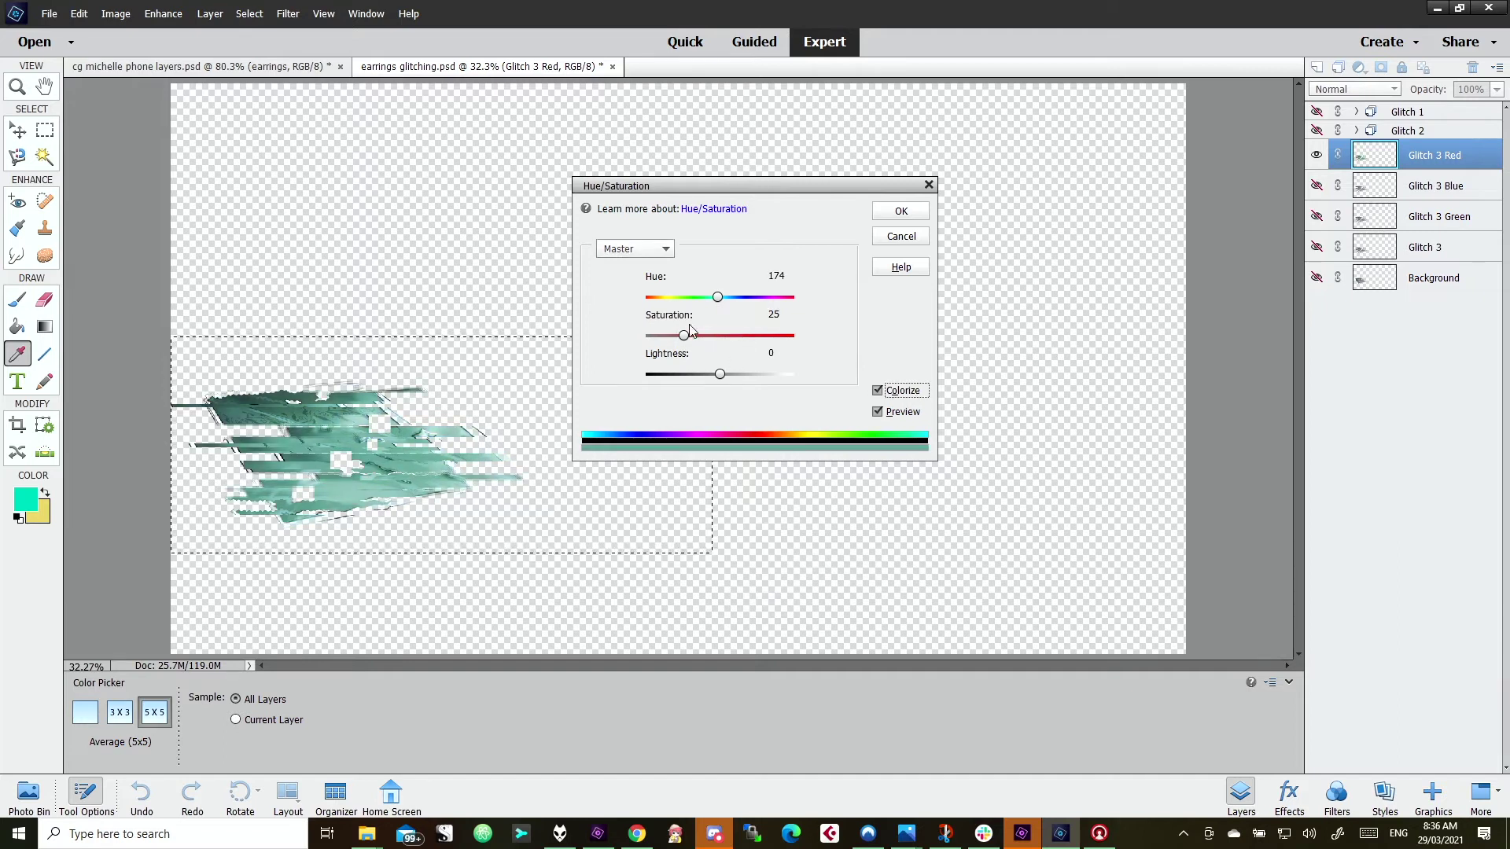
{"action": "left_click_drag", "start_coordinate": [717, 297], "coordinate": [571, 298]}
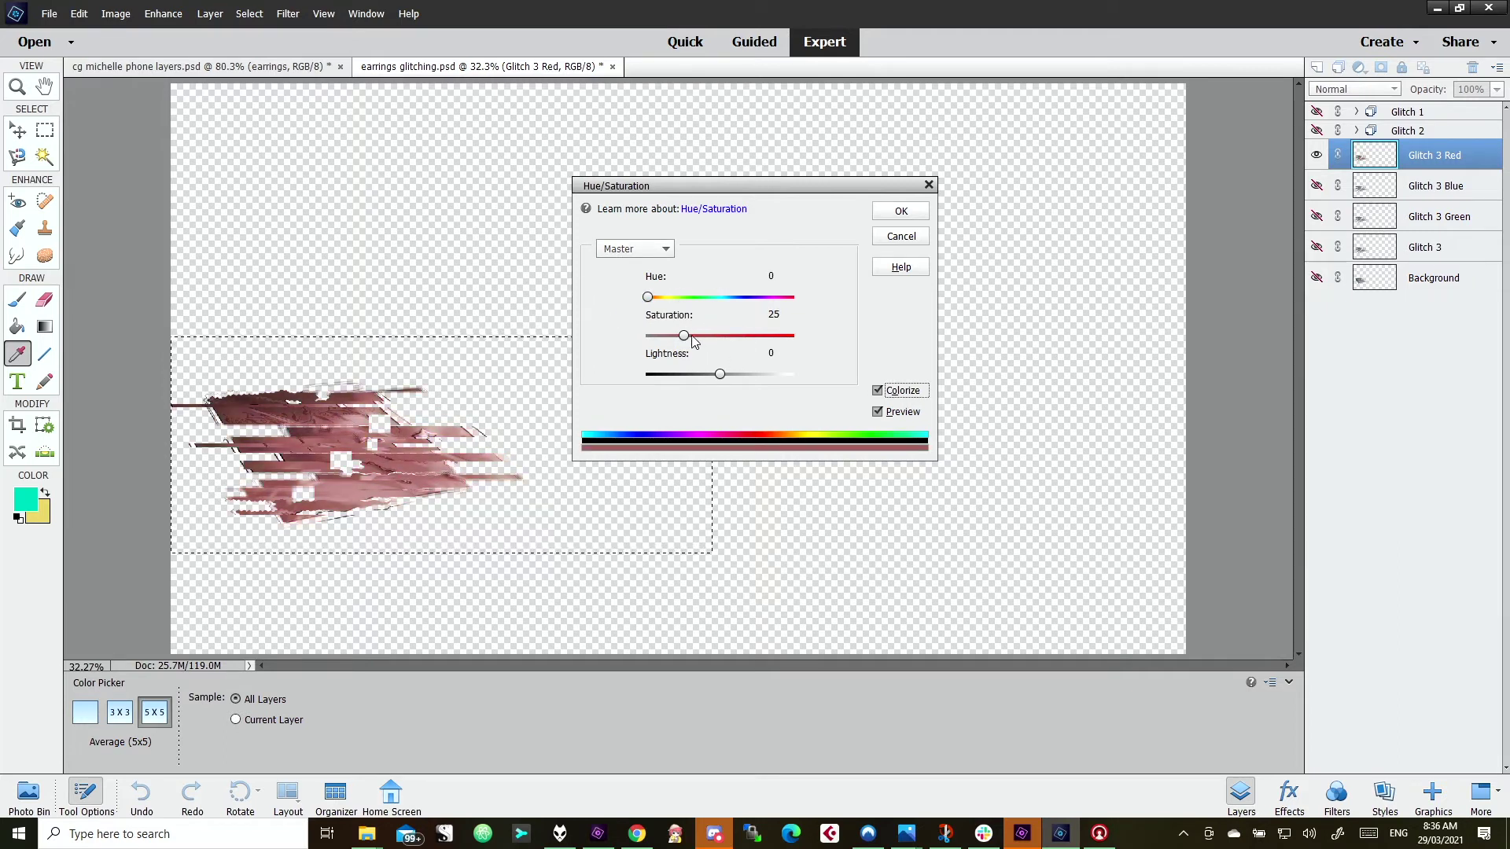
{"action": "left_click_drag", "start_coordinate": [684, 336], "coordinate": [761, 336]}
{"action": "left_click", "coordinate": [900, 212]}
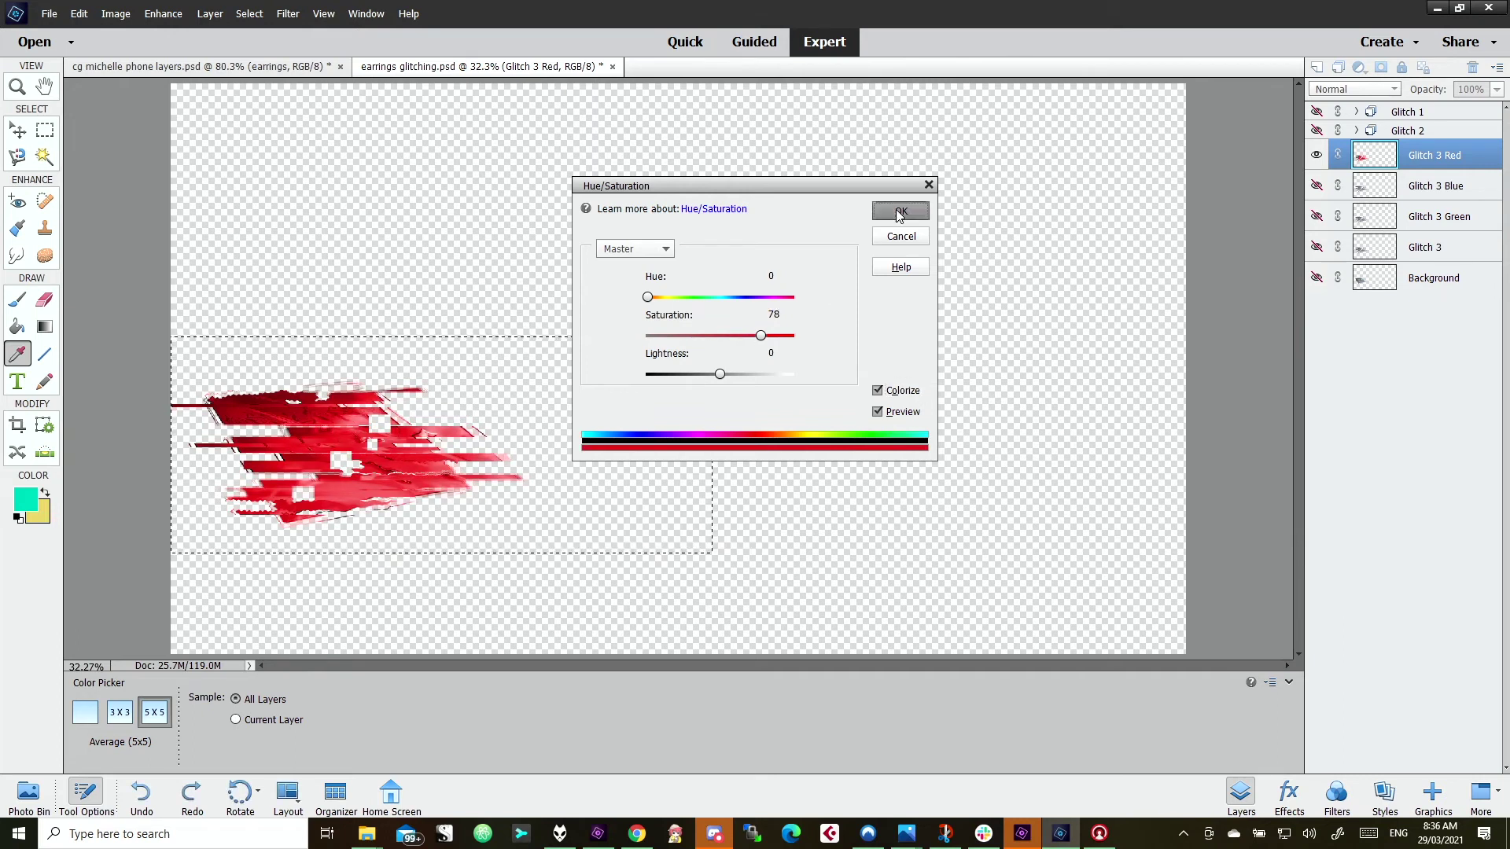
- Give Glitch 3 Red a red label, hide it, and show and select Glitch 3 Blue
{"action": "right_click", "coordinate": [1439, 161]}
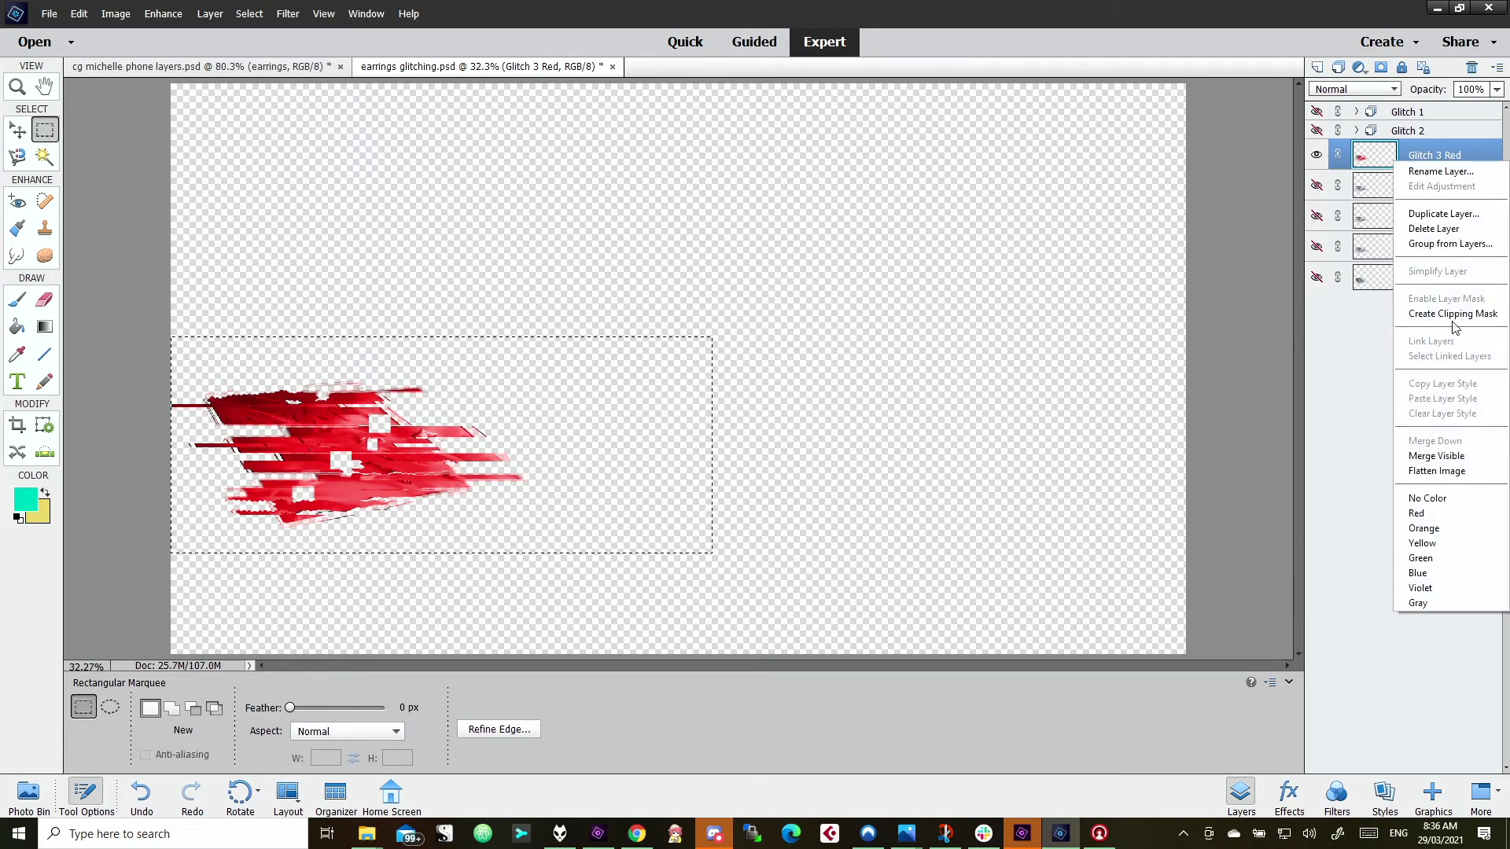
{"action": "left_click", "coordinate": [1458, 511]}
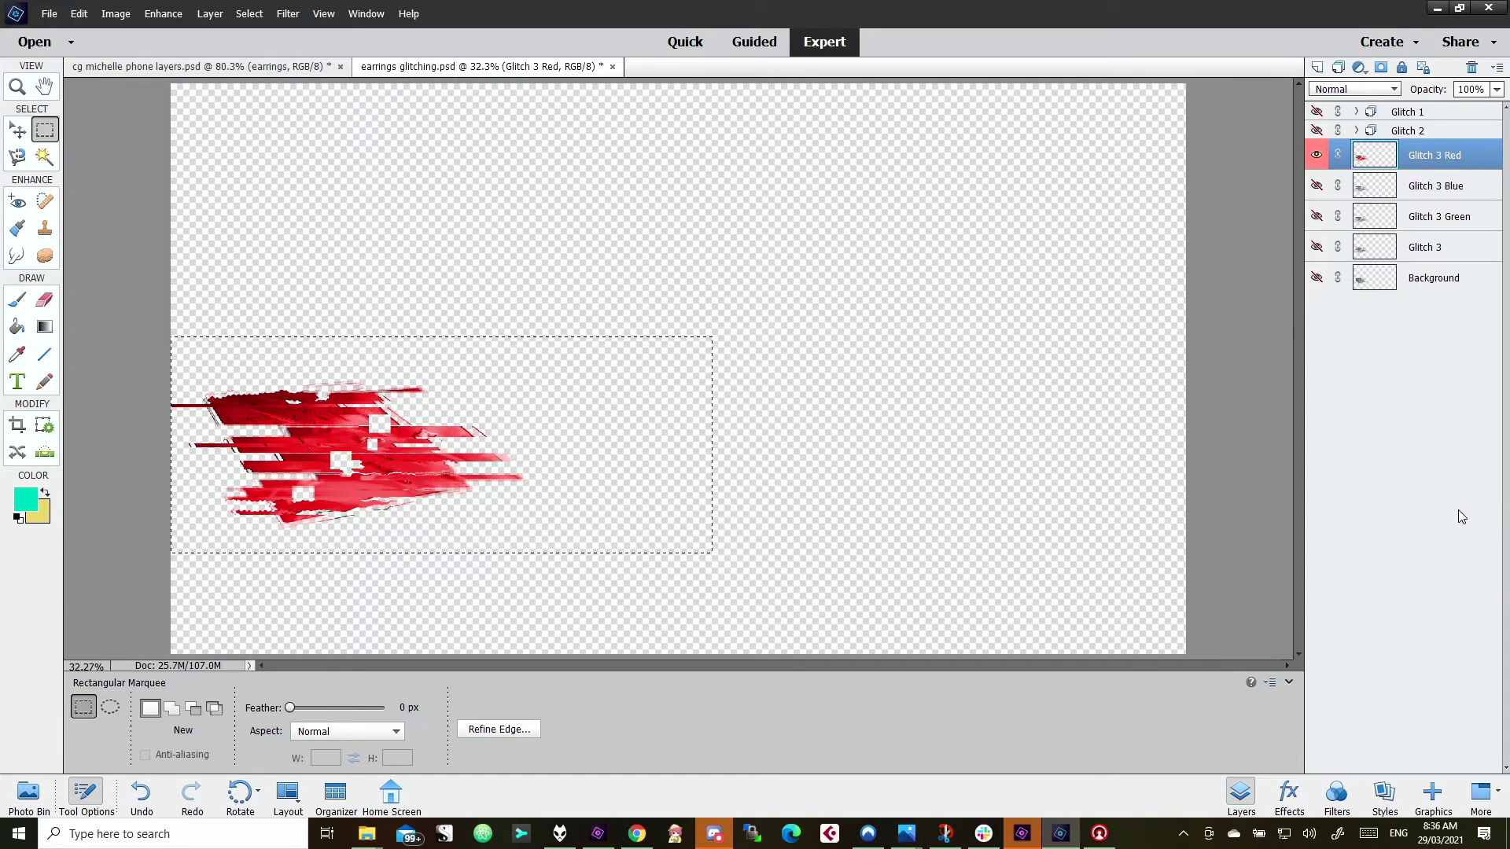
{"action": "left_click", "coordinate": [1317, 155]}
{"action": "left_click", "coordinate": [1317, 185]}
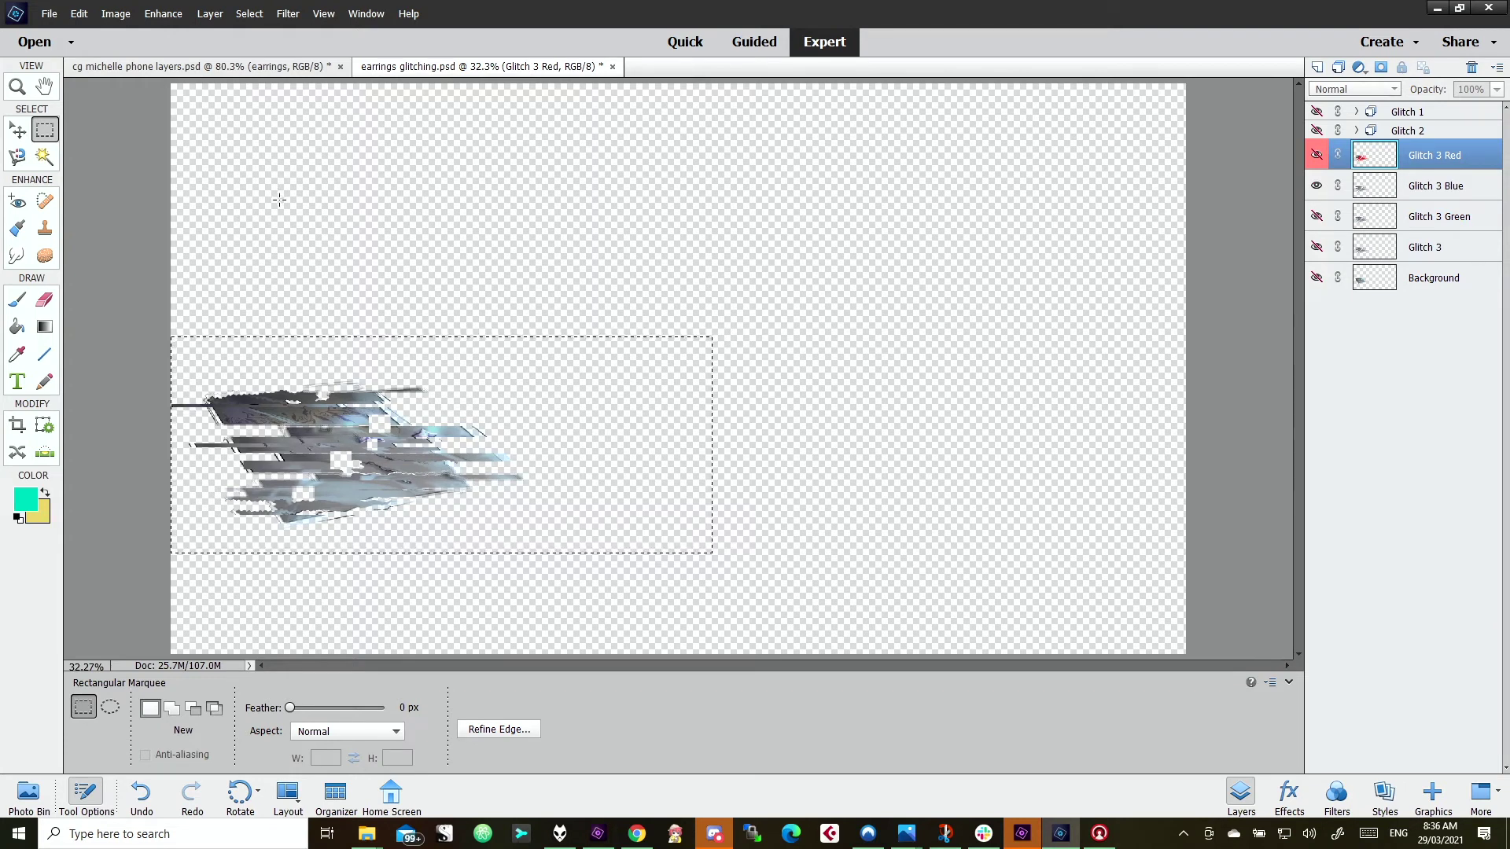
{"action": "left_click", "coordinate": [1455, 194]}
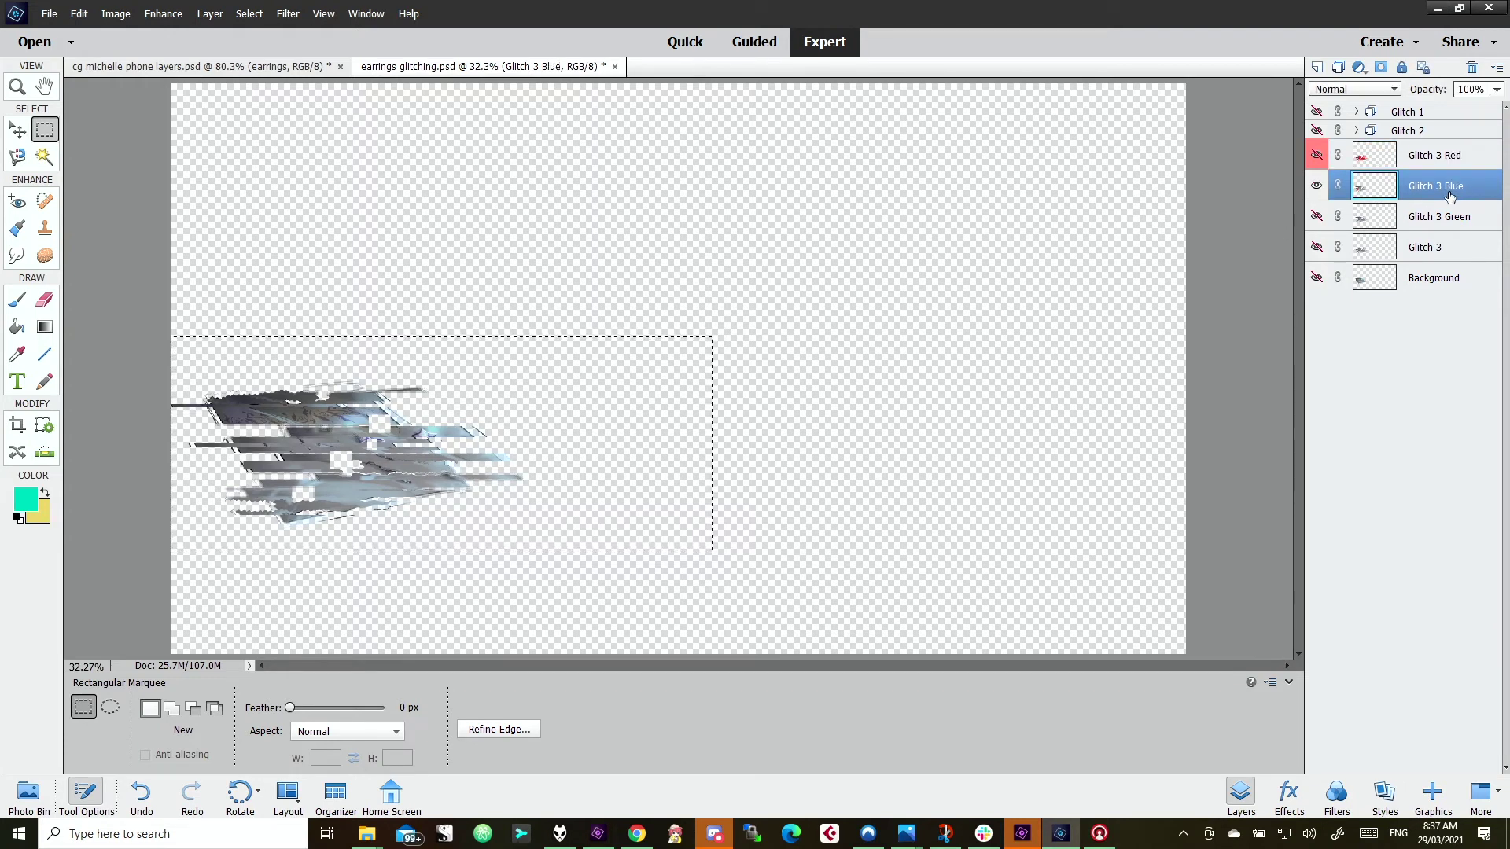
- Colorize Glitch 3 Blue at Hue 239, Saturation 78 with Ctrl+U, then hide it
{"action": "key", "text": "ctrl+u"}
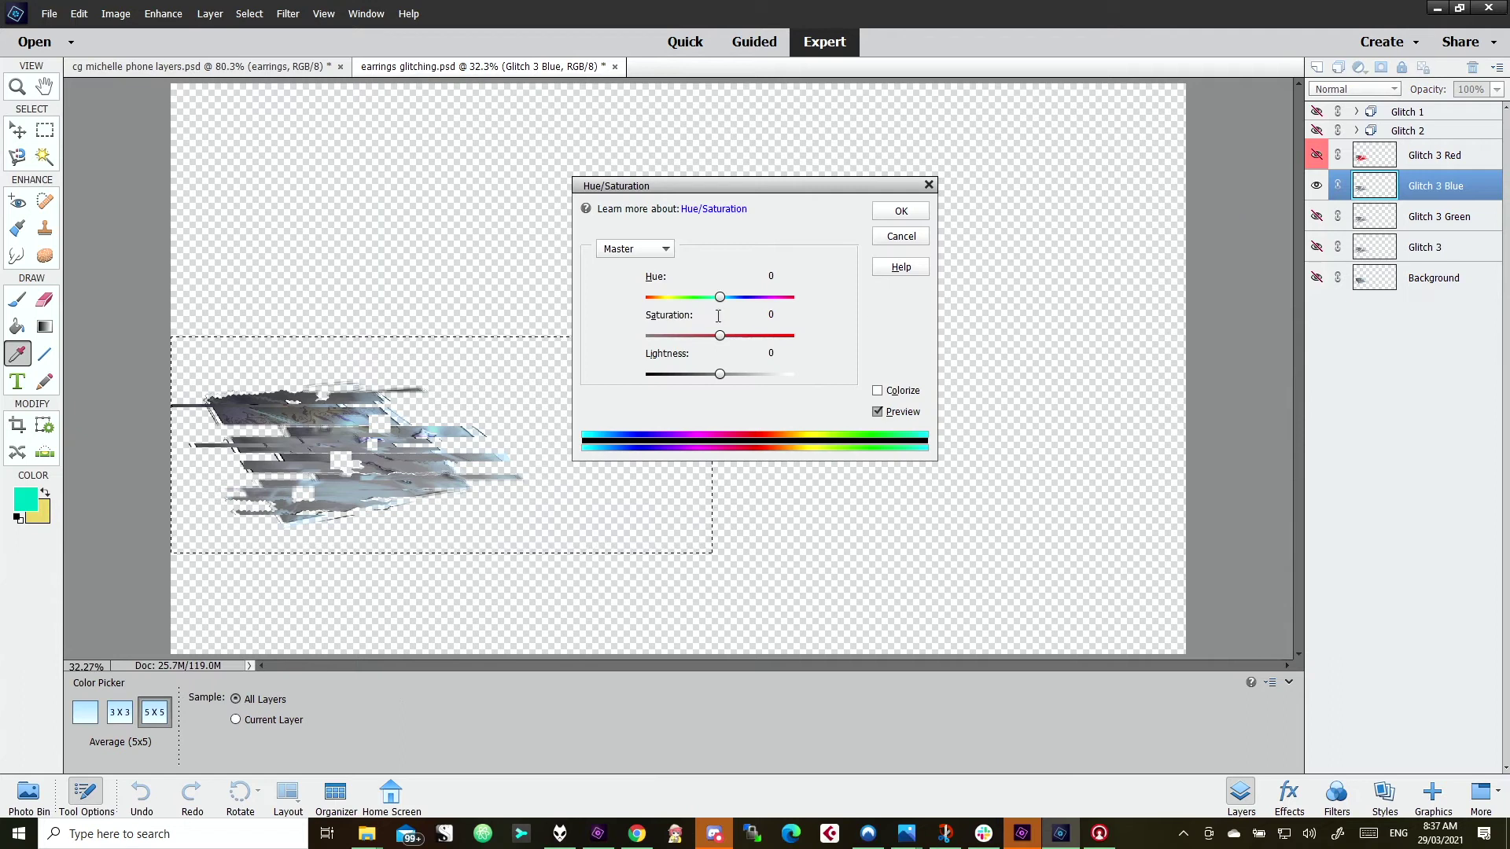
{"action": "left_click", "coordinate": [878, 390]}
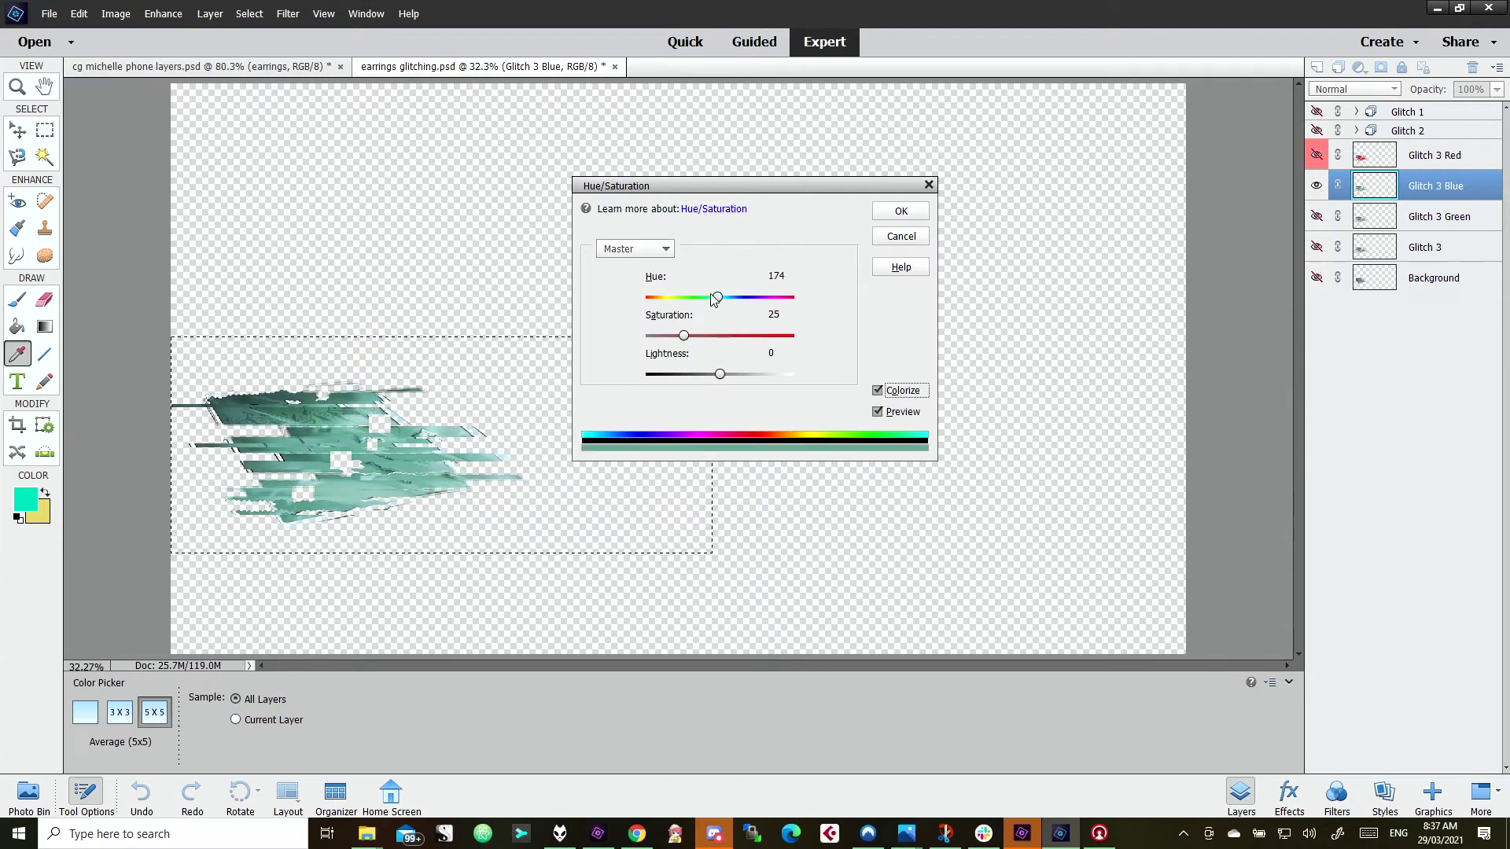
{"action": "mouse_move", "coordinate": [717, 298]}
{"action": "left_mouse_down"}
{"action": "mouse_move", "coordinate": [745, 301]}
{"action": "mouse_move", "coordinate": [757, 337]}
{"action": "left_mouse_up"}
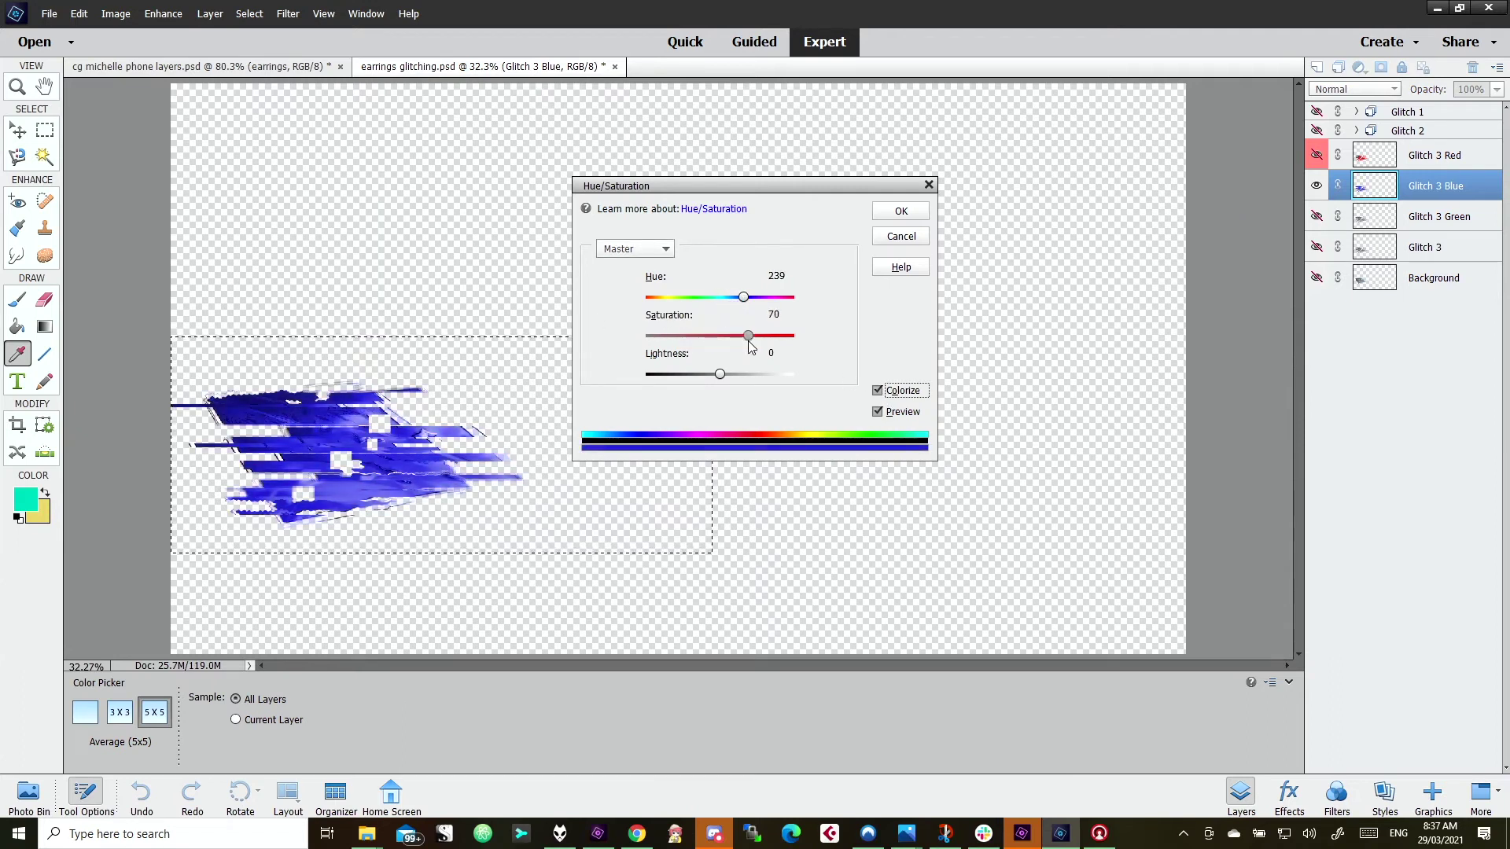
{"action": "left_click", "coordinate": [900, 213]}
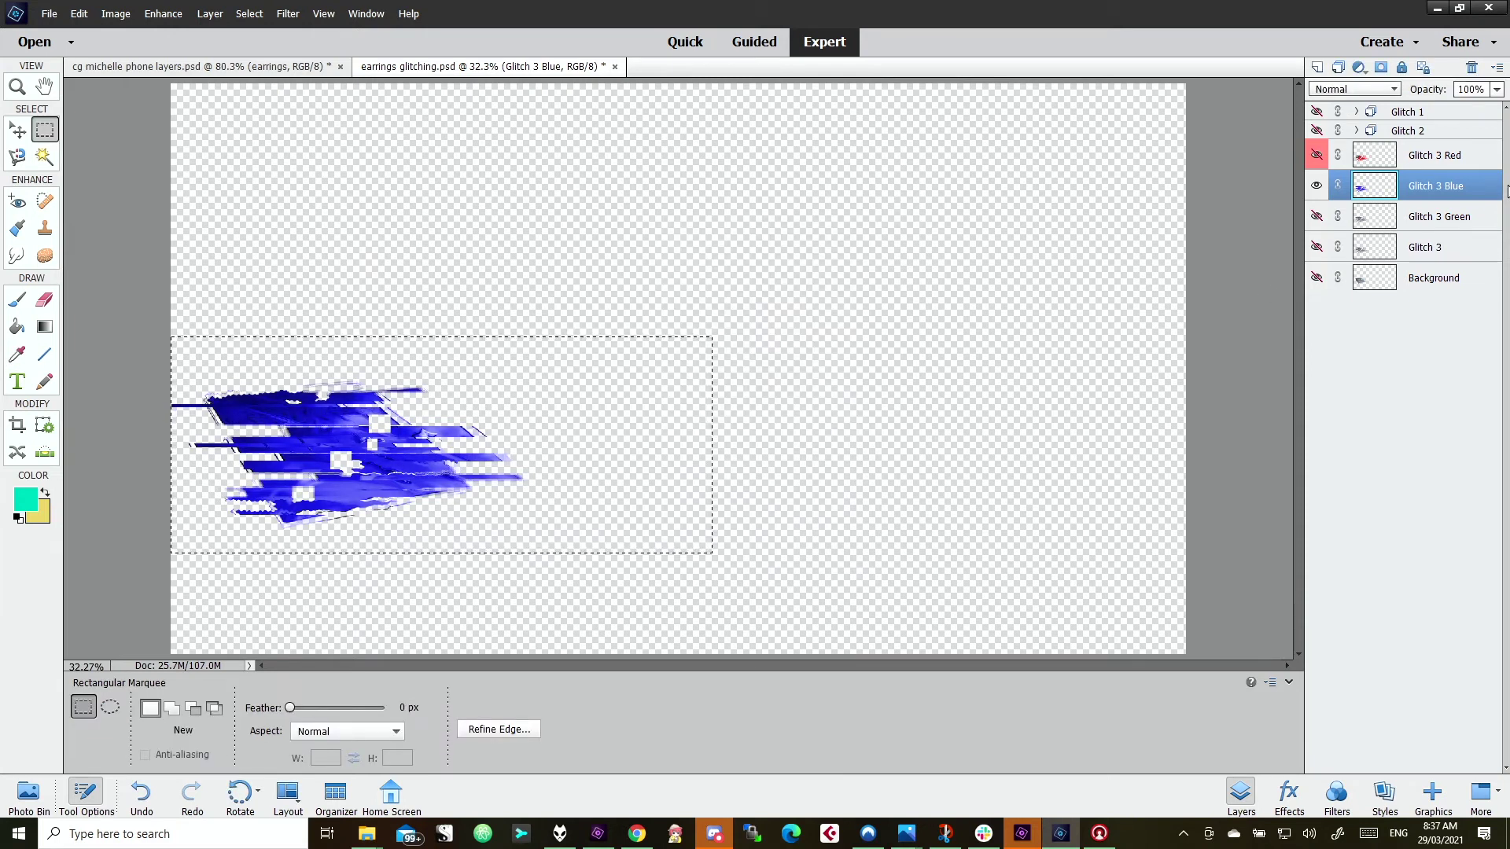
{"action": "left_click", "coordinate": [1316, 189]}
- Give Glitch 3 Blue a blue label and Glitch 3 Green a green label
{"action": "right_click", "coordinate": [1393, 186]}
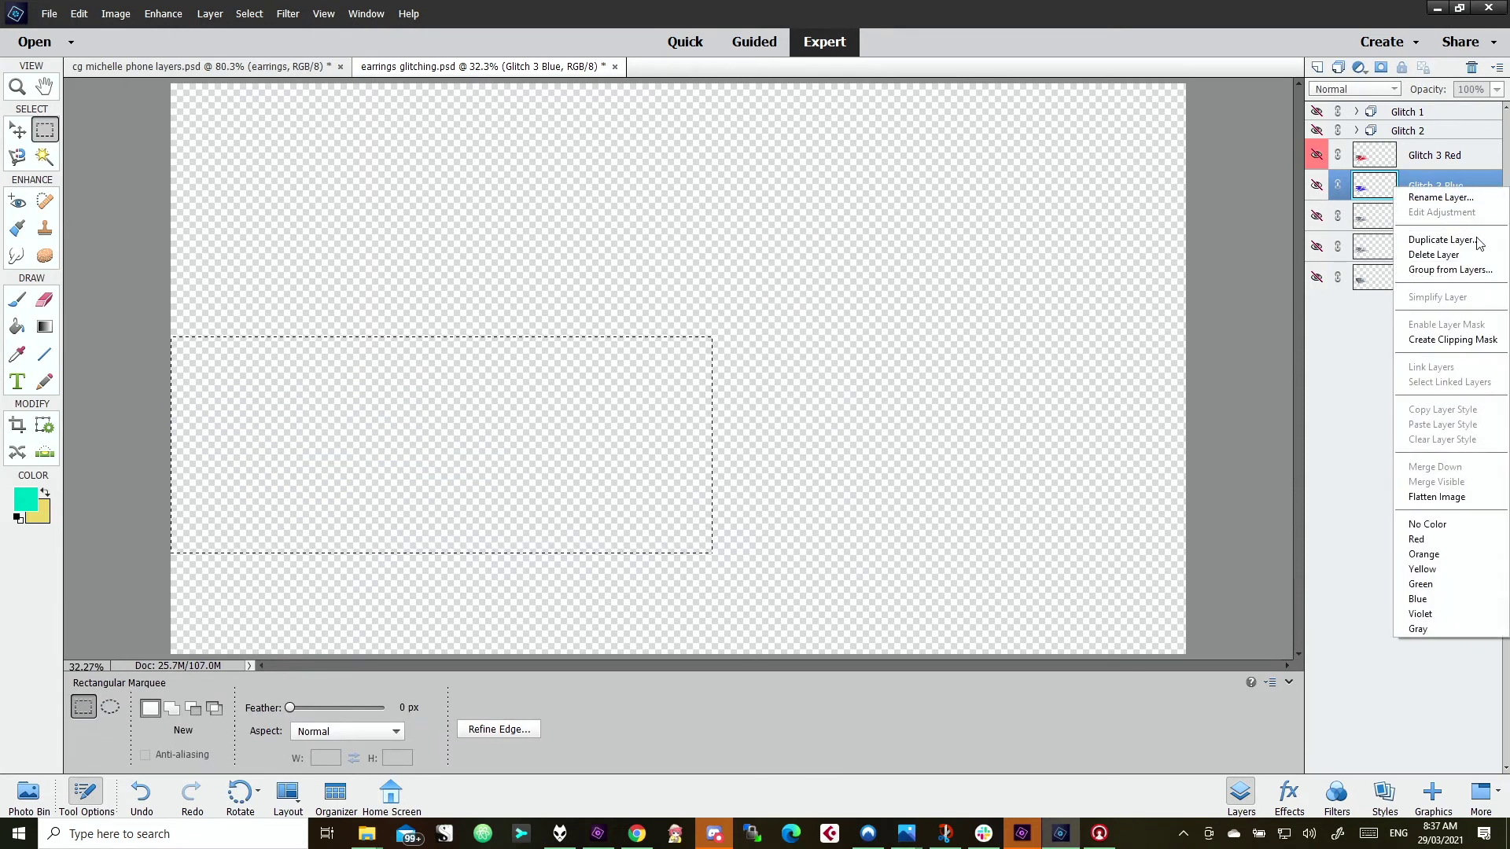
{"action": "left_click", "coordinate": [1429, 600]}
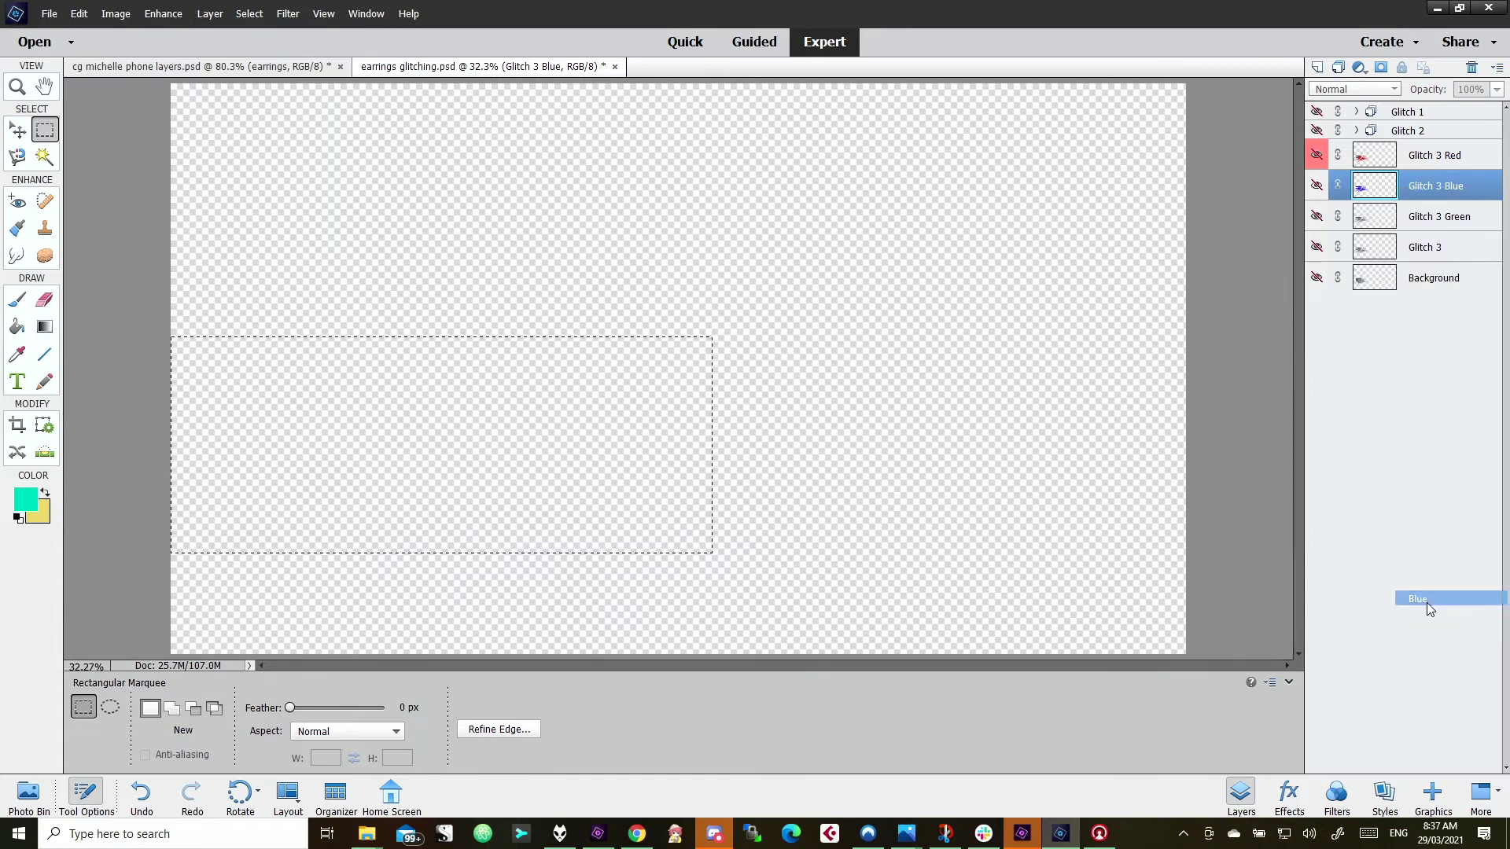
{"action": "left_click", "coordinate": [1317, 216]}
{"action": "right_click", "coordinate": [1319, 222]}
{"action": "left_click", "coordinate": [1353, 229]}
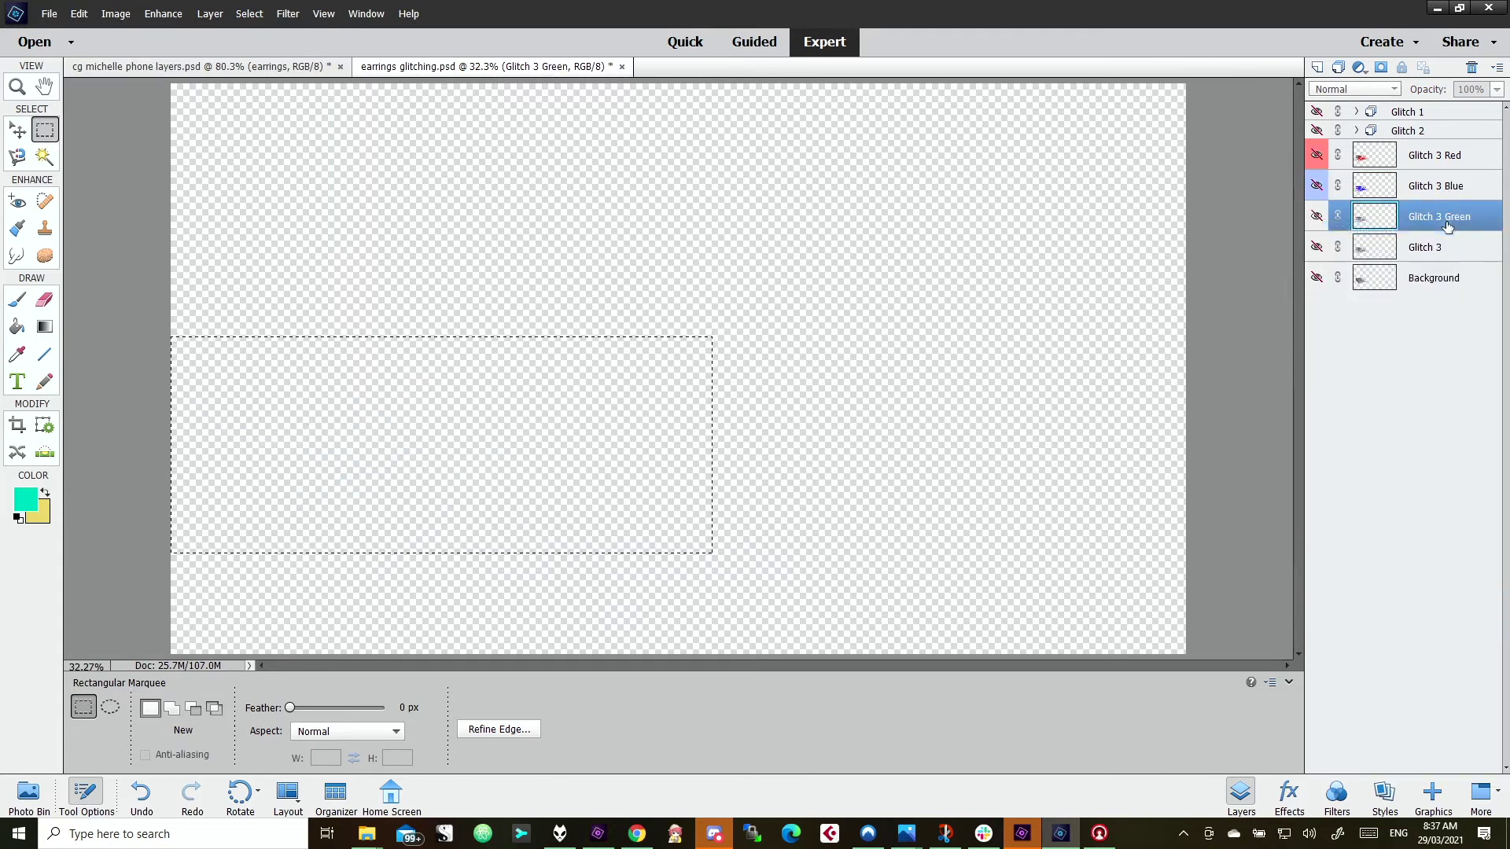
{"action": "right_click", "coordinate": [1394, 221]}
{"action": "left_click", "coordinate": [1450, 620]}
{"action": "left_click", "coordinate": [1315, 217]}
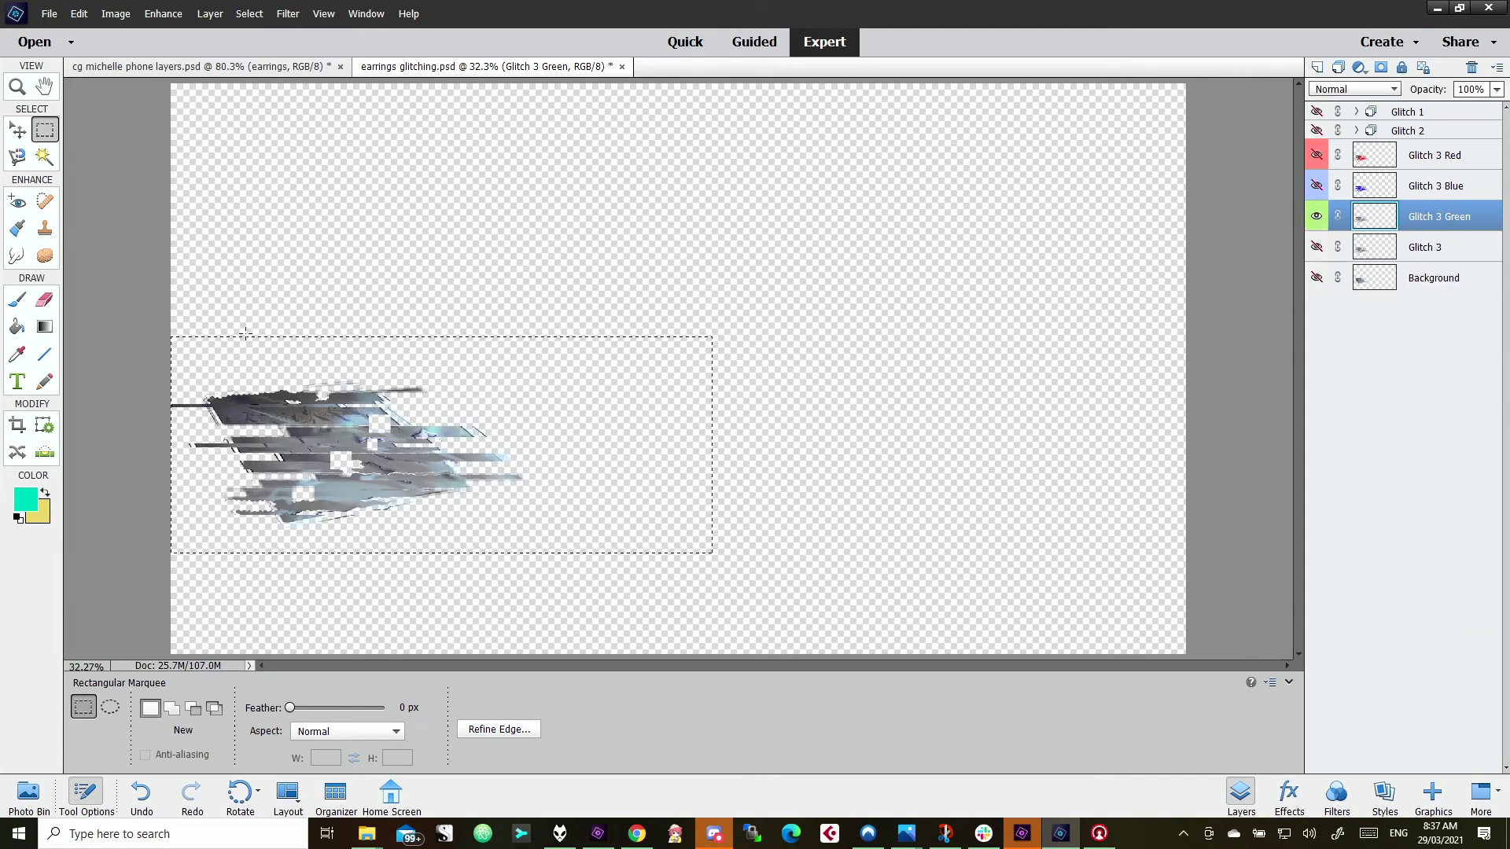
- Colorize Glitch 3 Green bright green with Hue 110 and Saturation 95
{"action": "key", "text": "ctrl+u"}
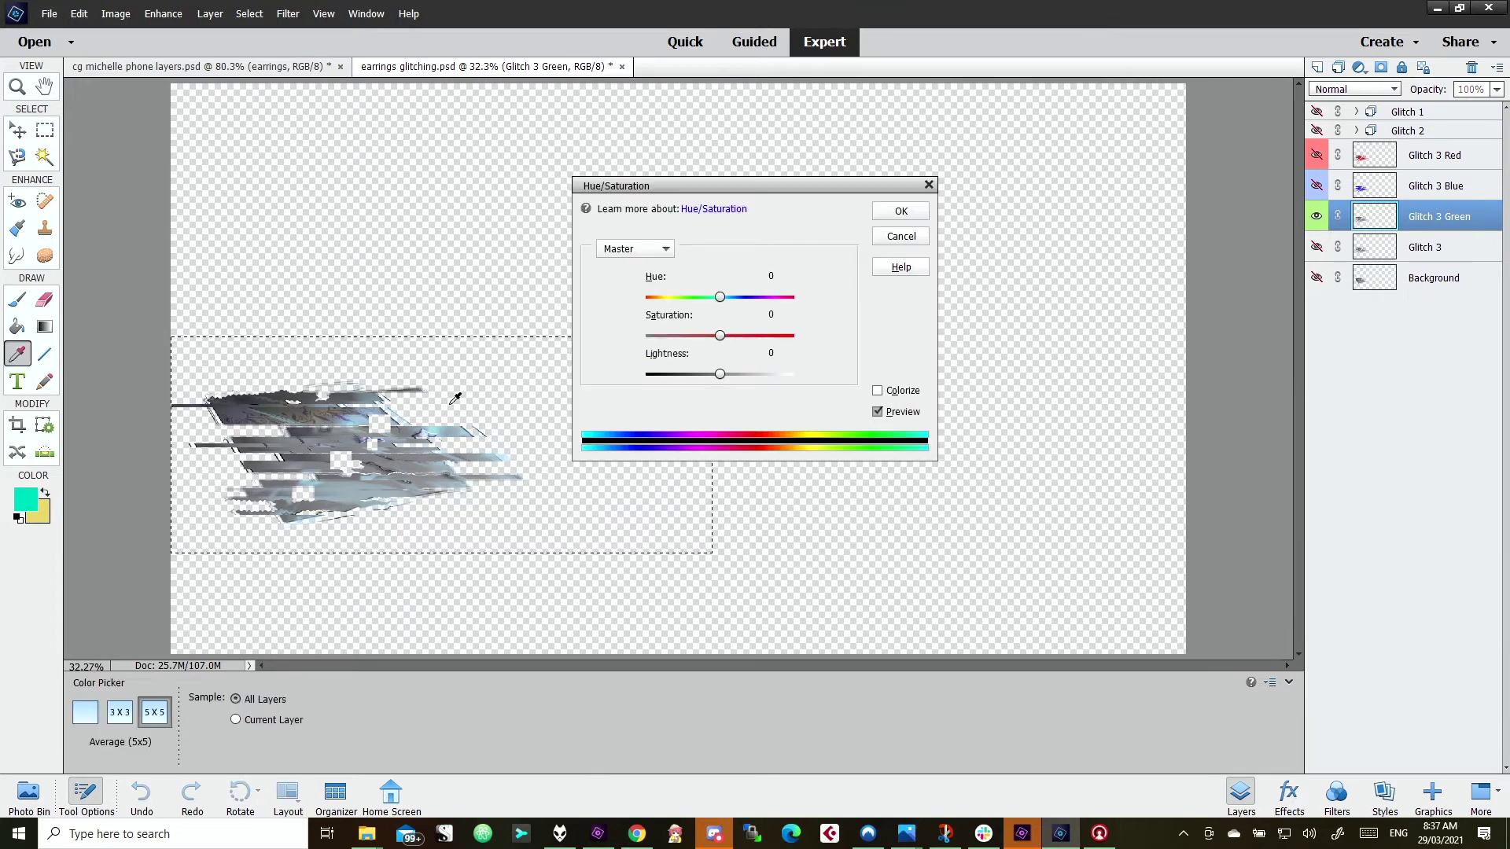
{"action": "left_click_drag", "start_coordinate": [720, 296], "coordinate": [692, 297]}
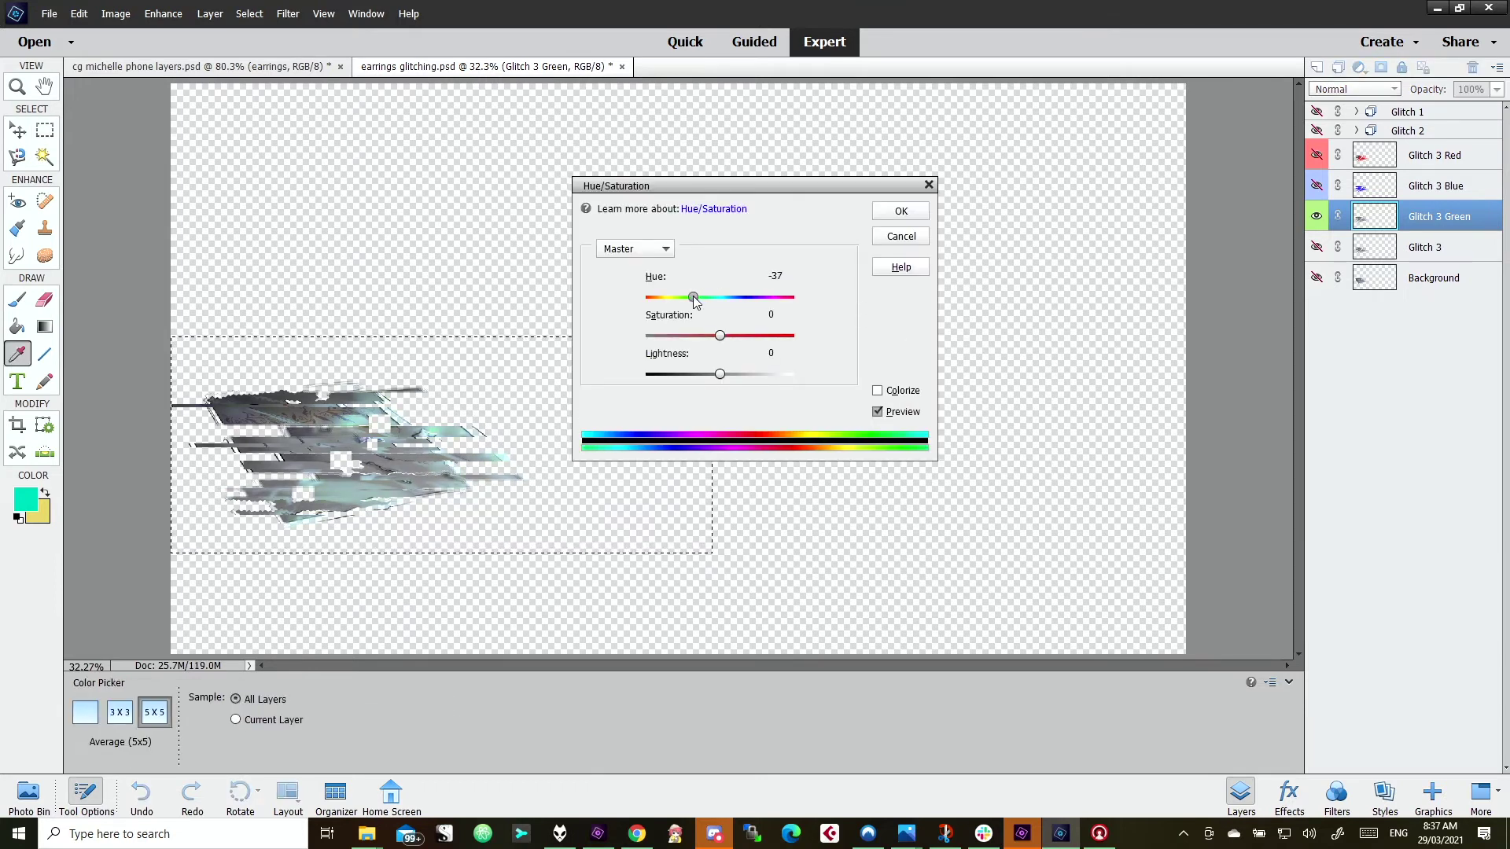
{"action": "left_click", "coordinate": [902, 391]}
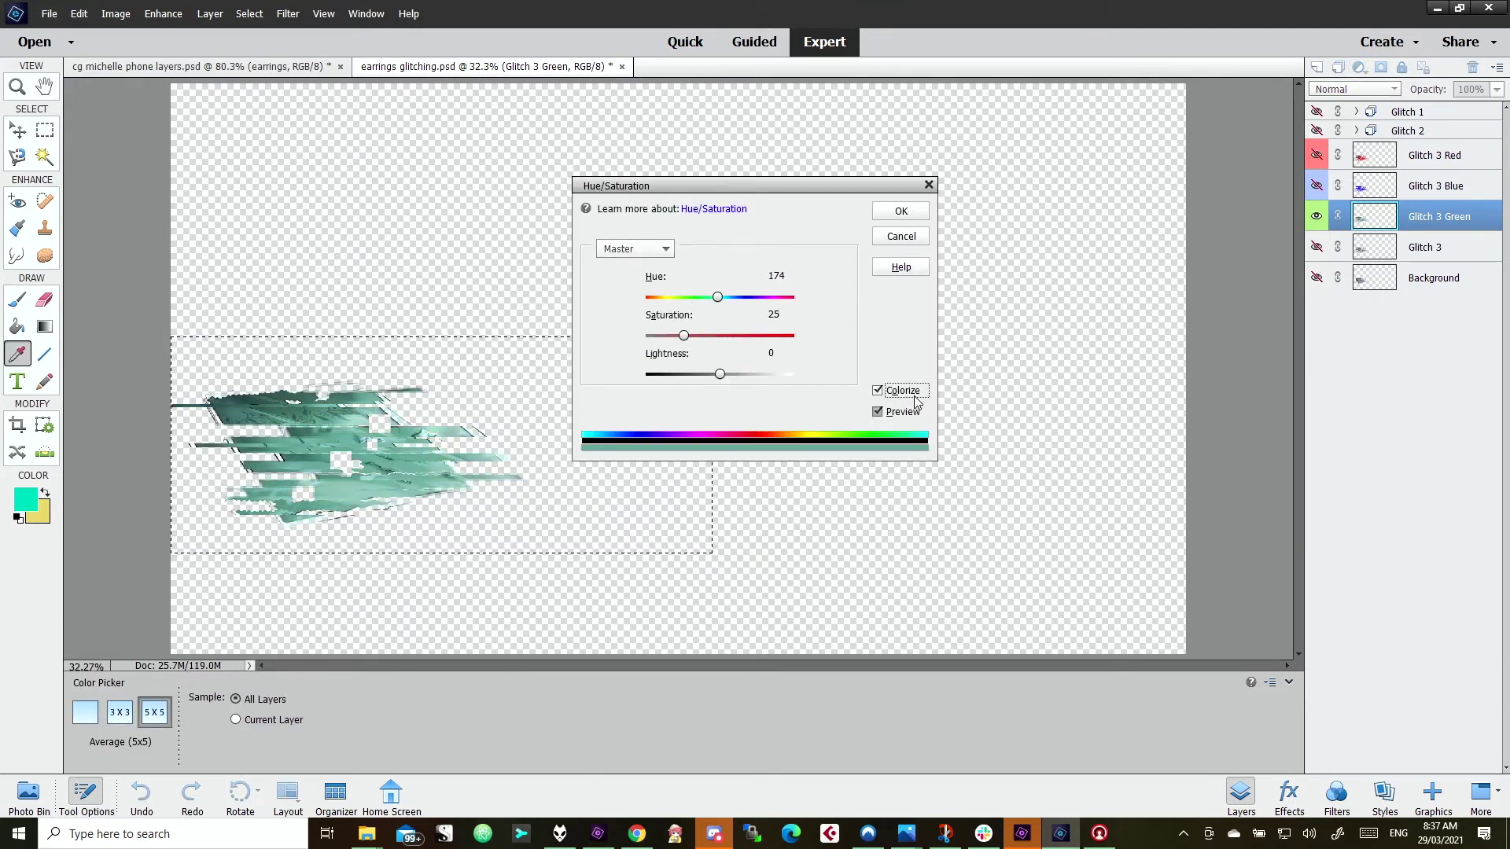
{"action": "mouse_move", "coordinate": [718, 297]}
{"action": "left_mouse_down"}
{"action": "mouse_move", "coordinate": [697, 297]}
{"action": "mouse_move", "coordinate": [785, 336]}
{"action": "left_mouse_up"}
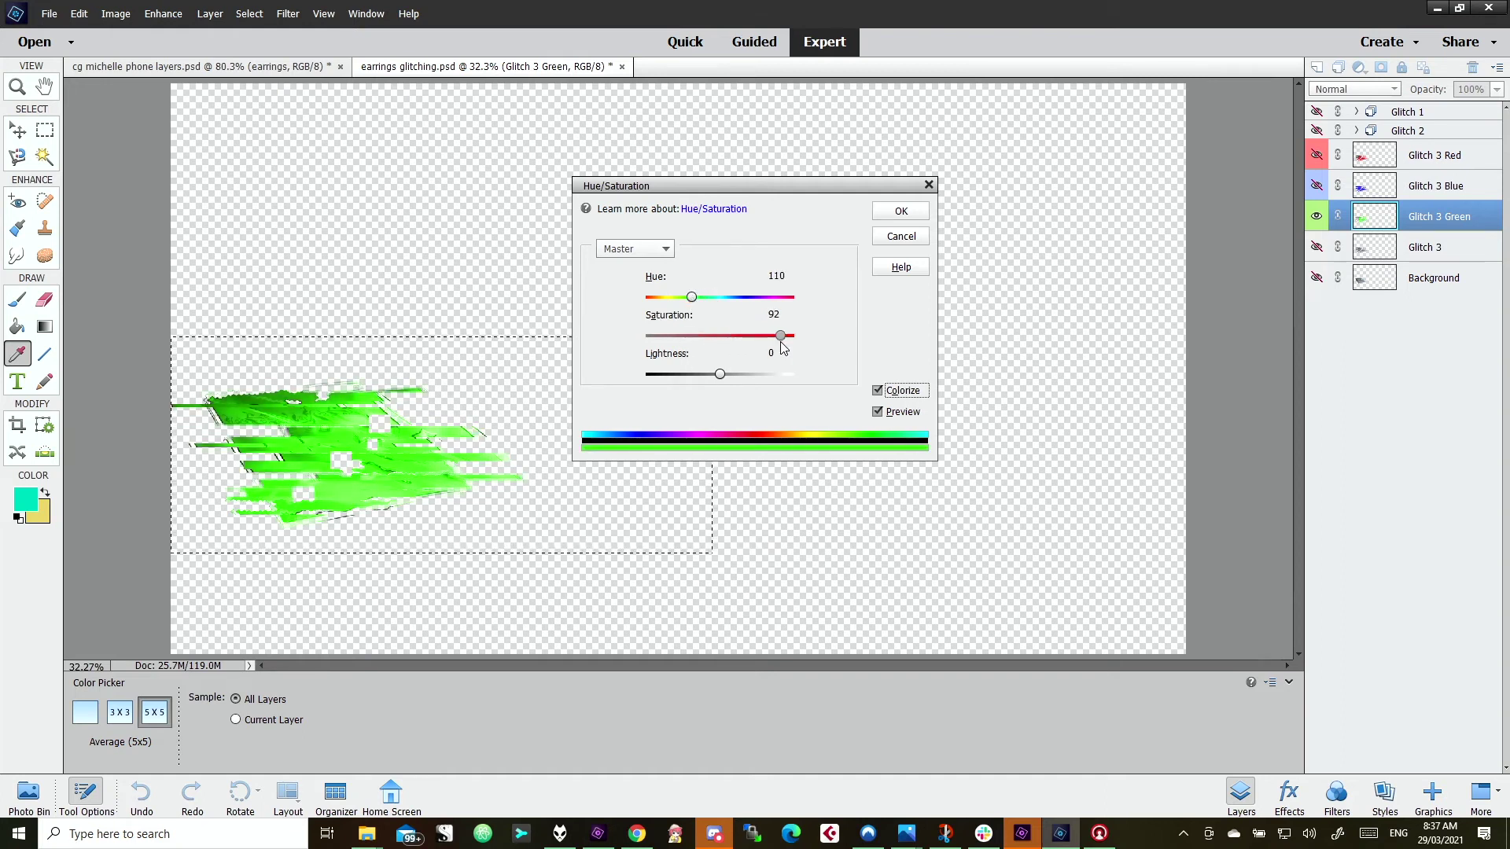
{"action": "left_click", "coordinate": [900, 210]}
{"action": "key", "text": "m"}
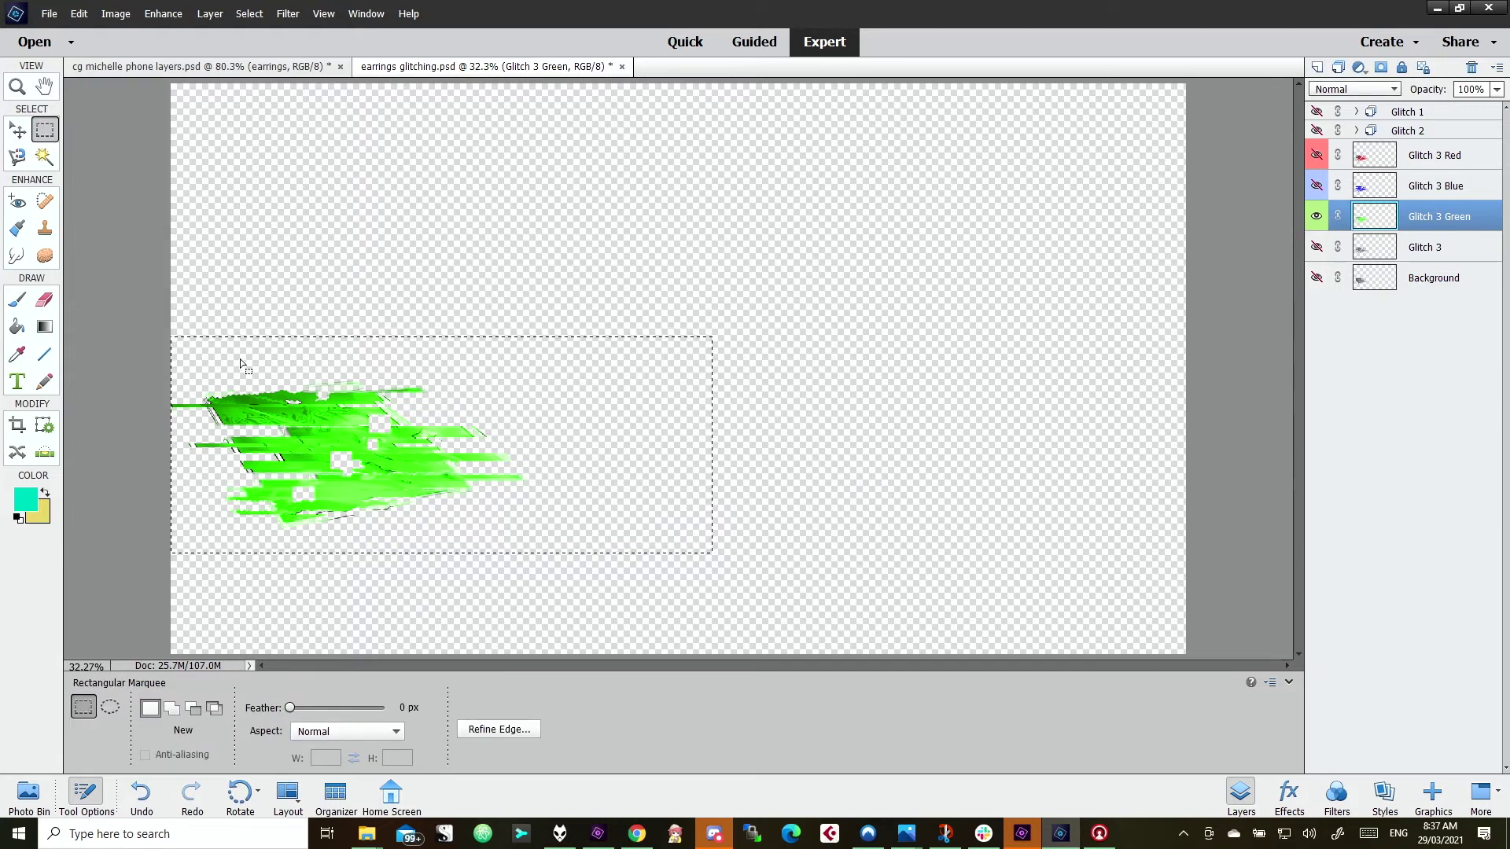
- Shift the Glitch 3 Green and Glitch 3 Blue layer contents sideways with the Move tool
{"action": "key", "text": "v"}
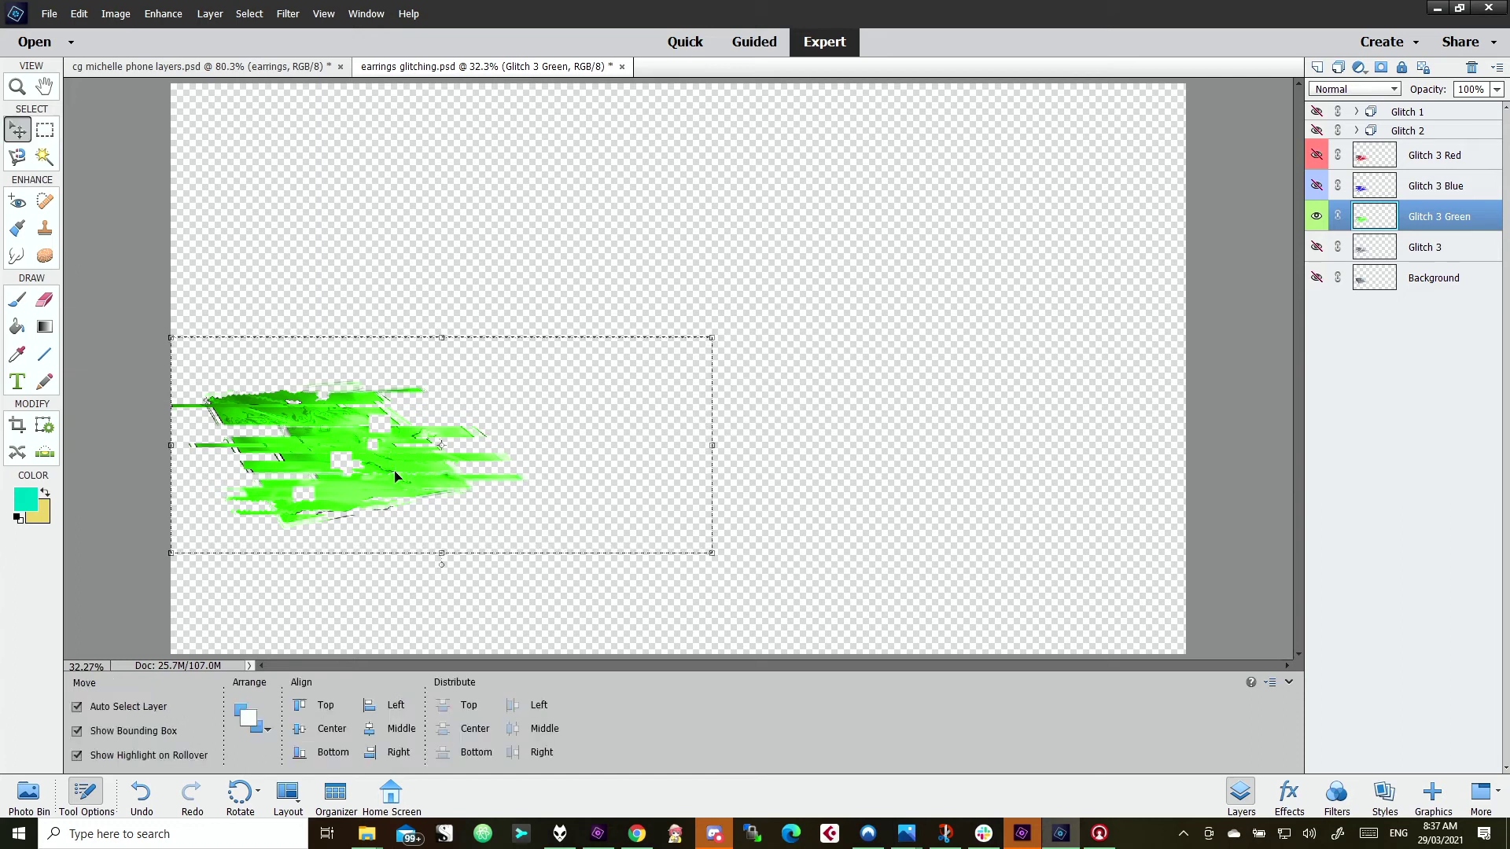
{"action": "left_click_drag", "start_coordinate": [398, 473], "coordinate": [424, 471]}
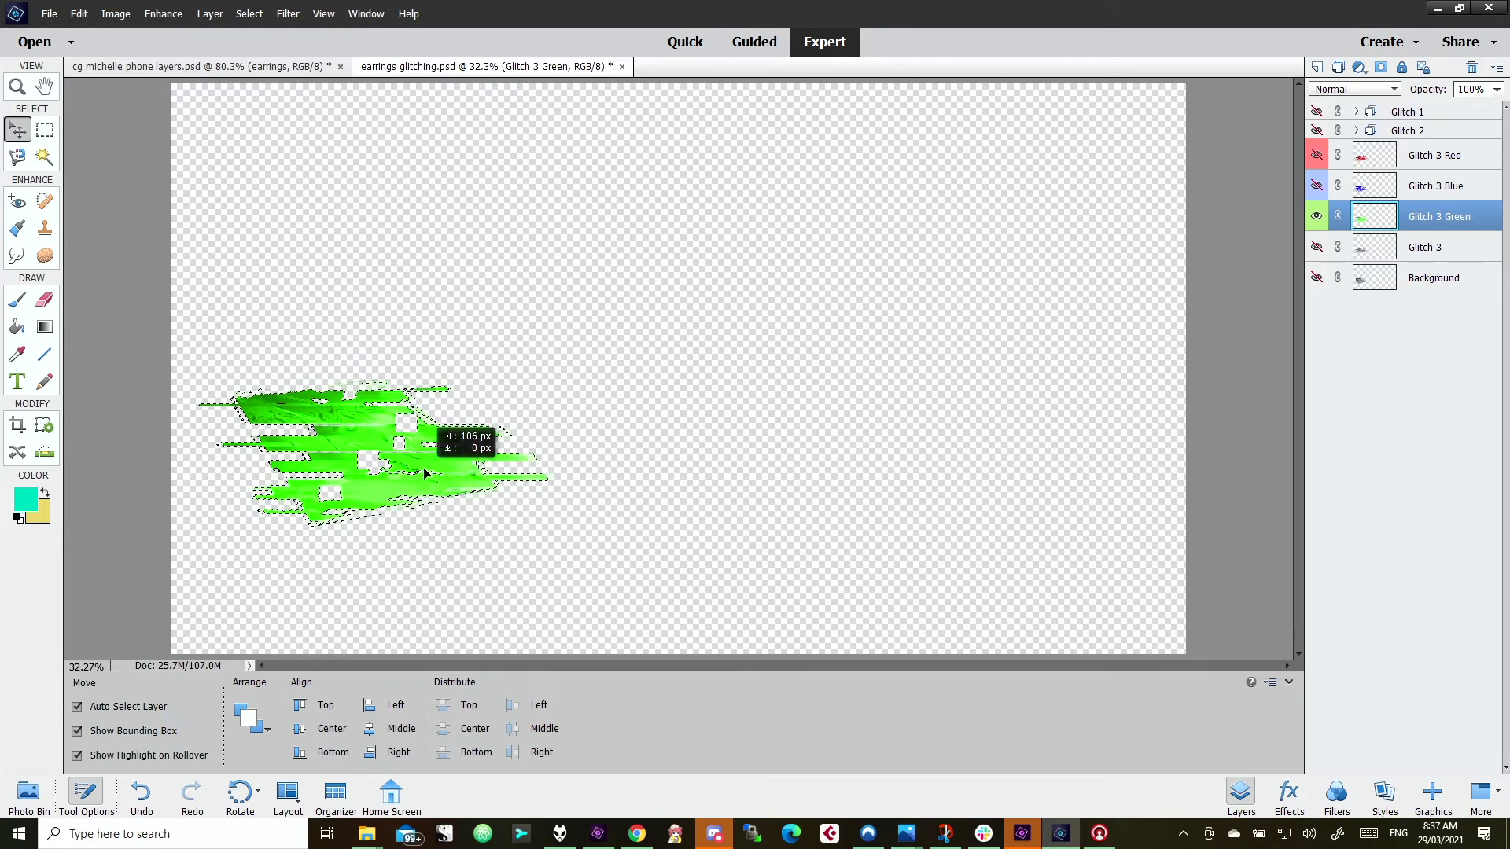
{"action": "left_click_drag", "start_coordinate": [424, 471], "coordinate": [426, 474]}
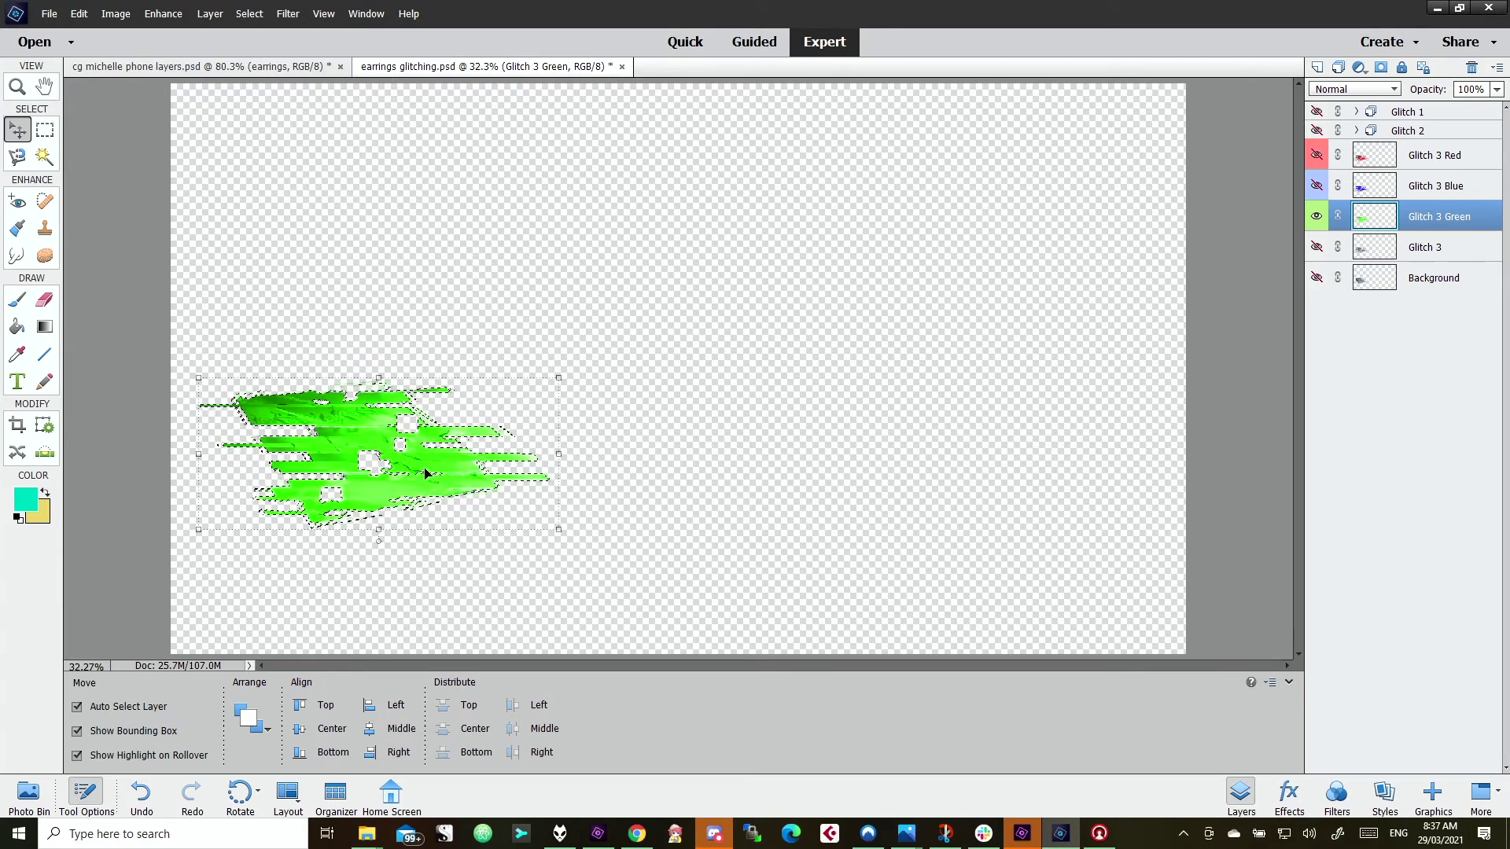
{"action": "left_click", "coordinate": [1376, 187]}
{"action": "left_click", "coordinate": [1315, 216]}
{"action": "left_click", "coordinate": [1316, 185]}
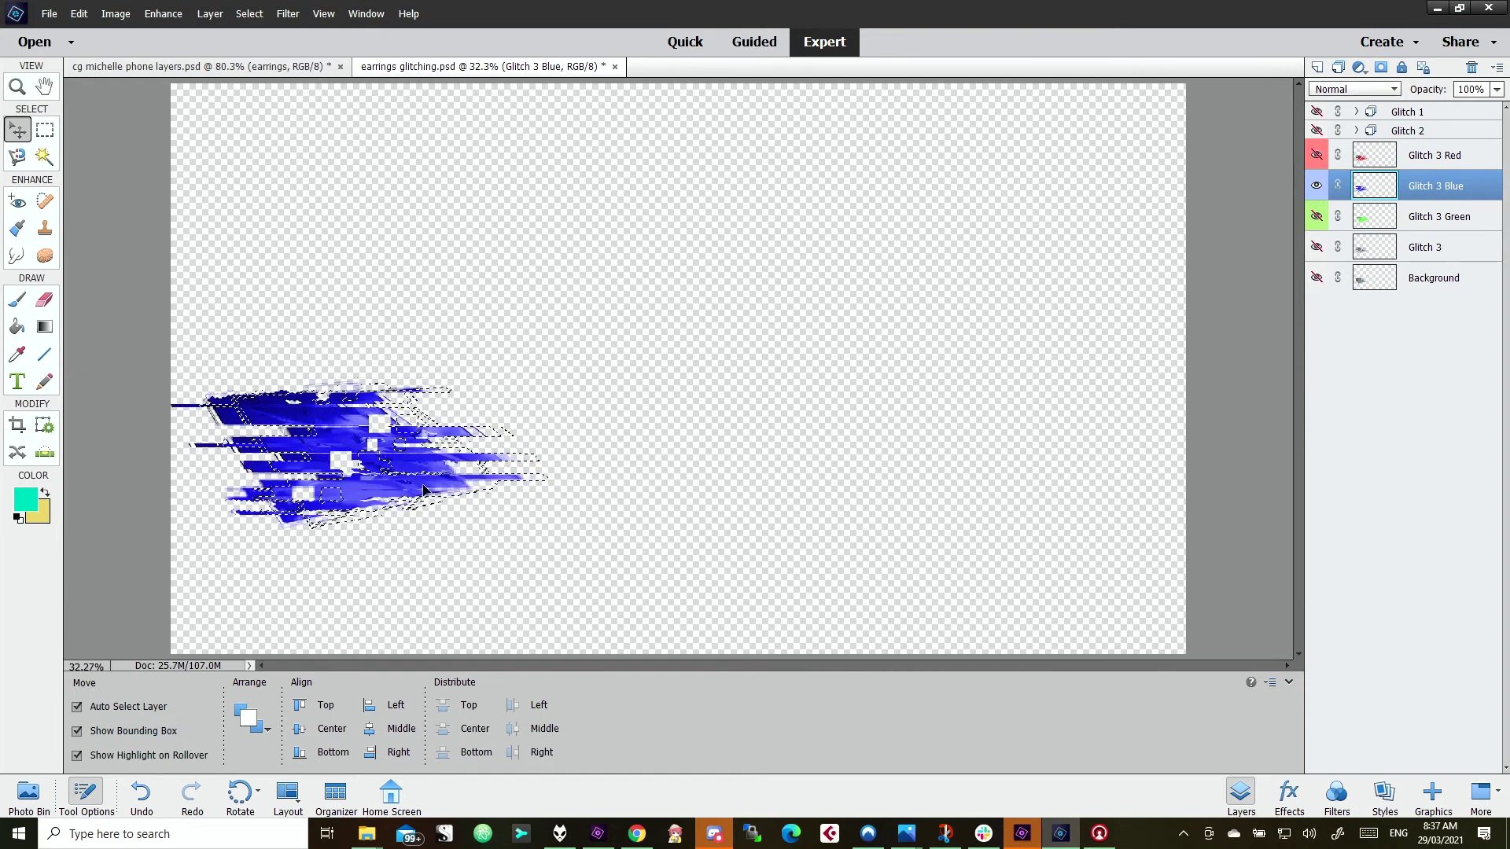
{"action": "left_click_drag", "start_coordinate": [424, 501], "coordinate": [416, 490]}
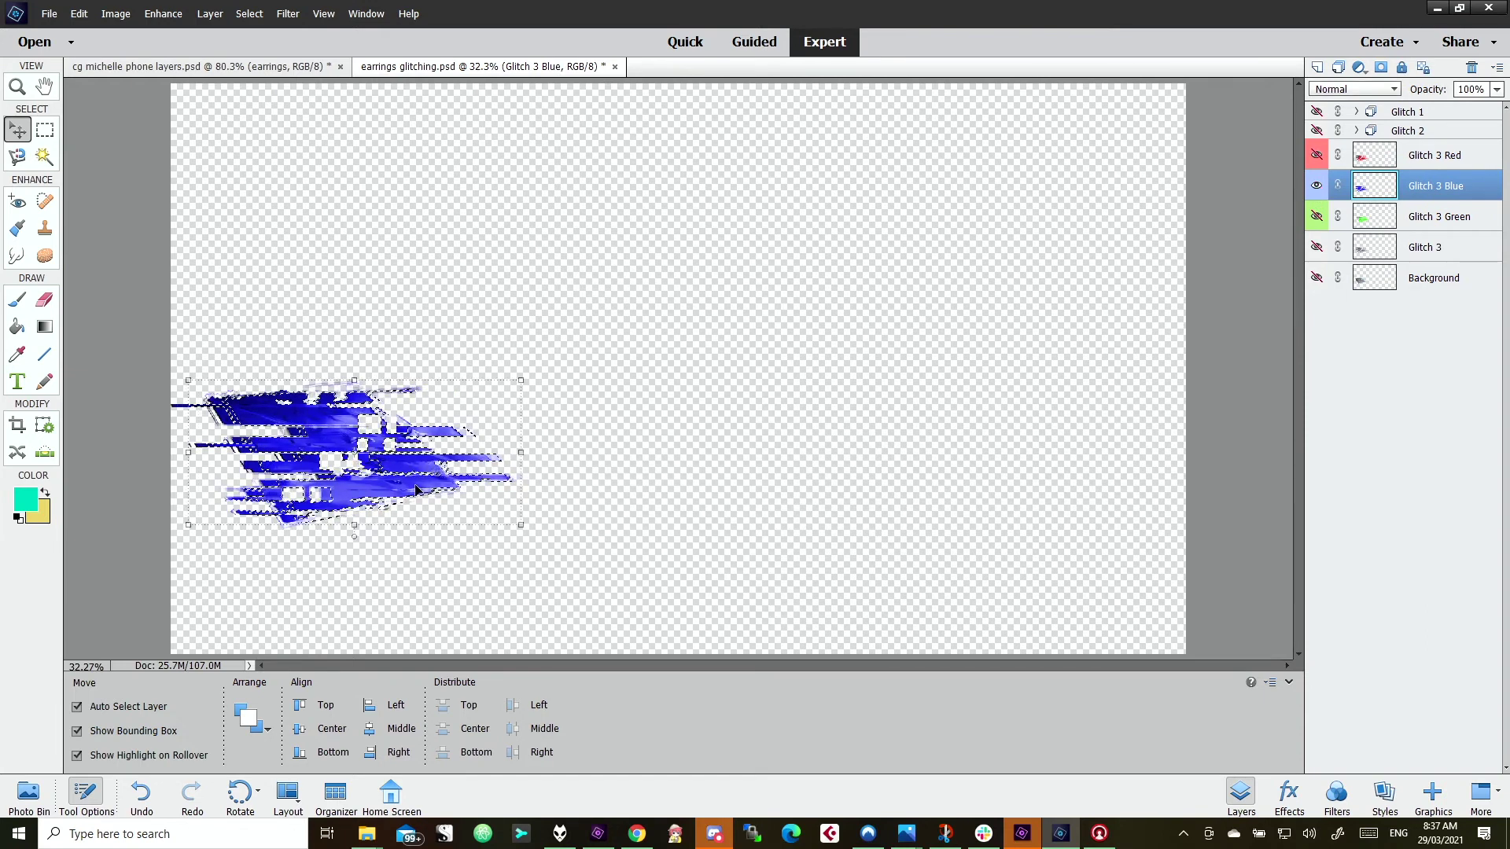
- Offset Glitch 3 Red to the right and set its opacity to 70%
{"action": "left_click", "coordinate": [1315, 186]}
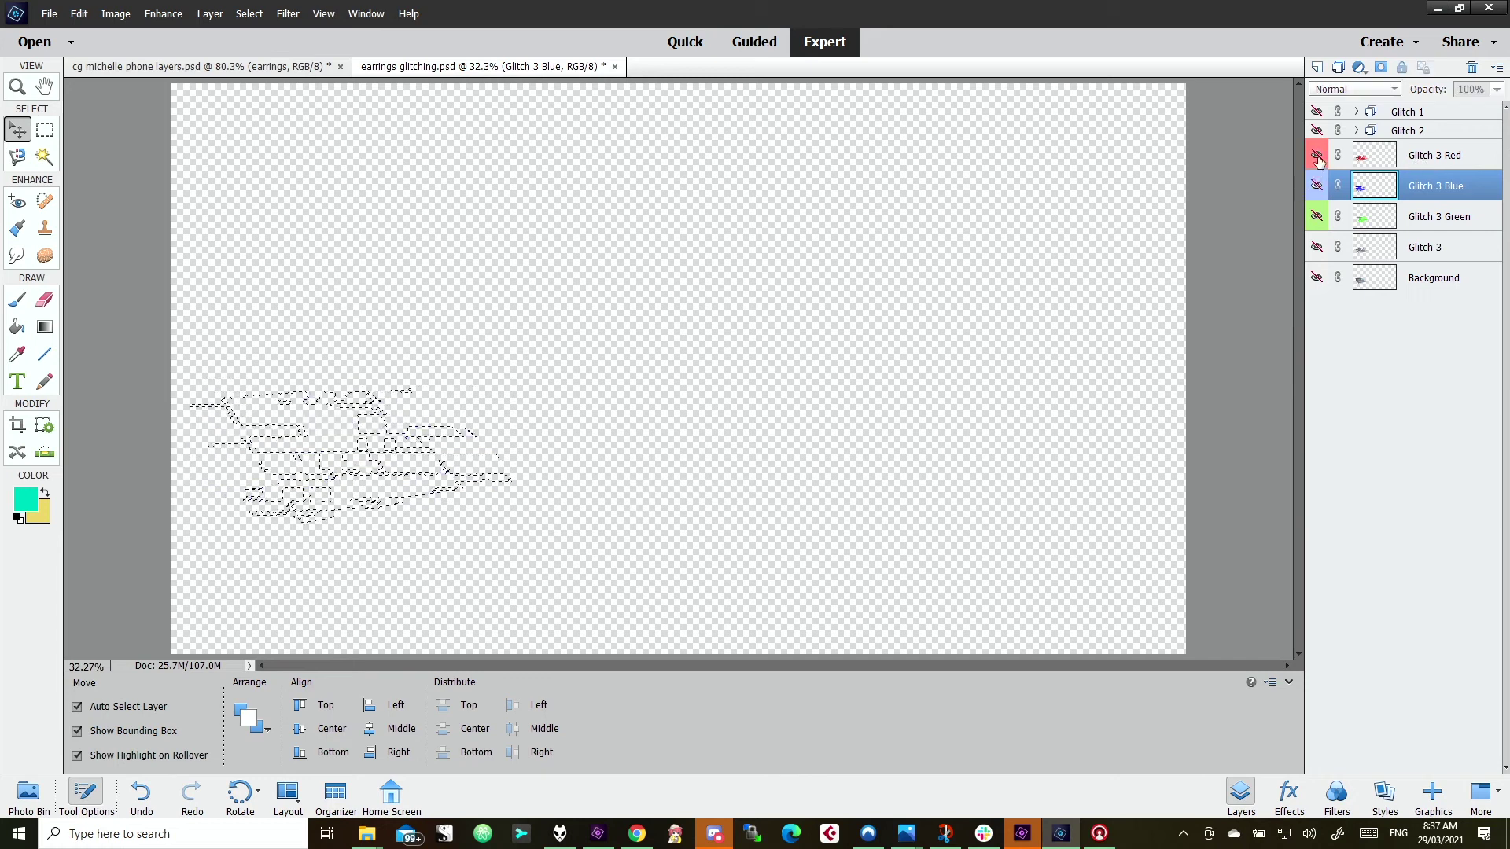
{"action": "left_click", "coordinate": [1316, 155]}
{"action": "left_click", "coordinate": [329, 460]}
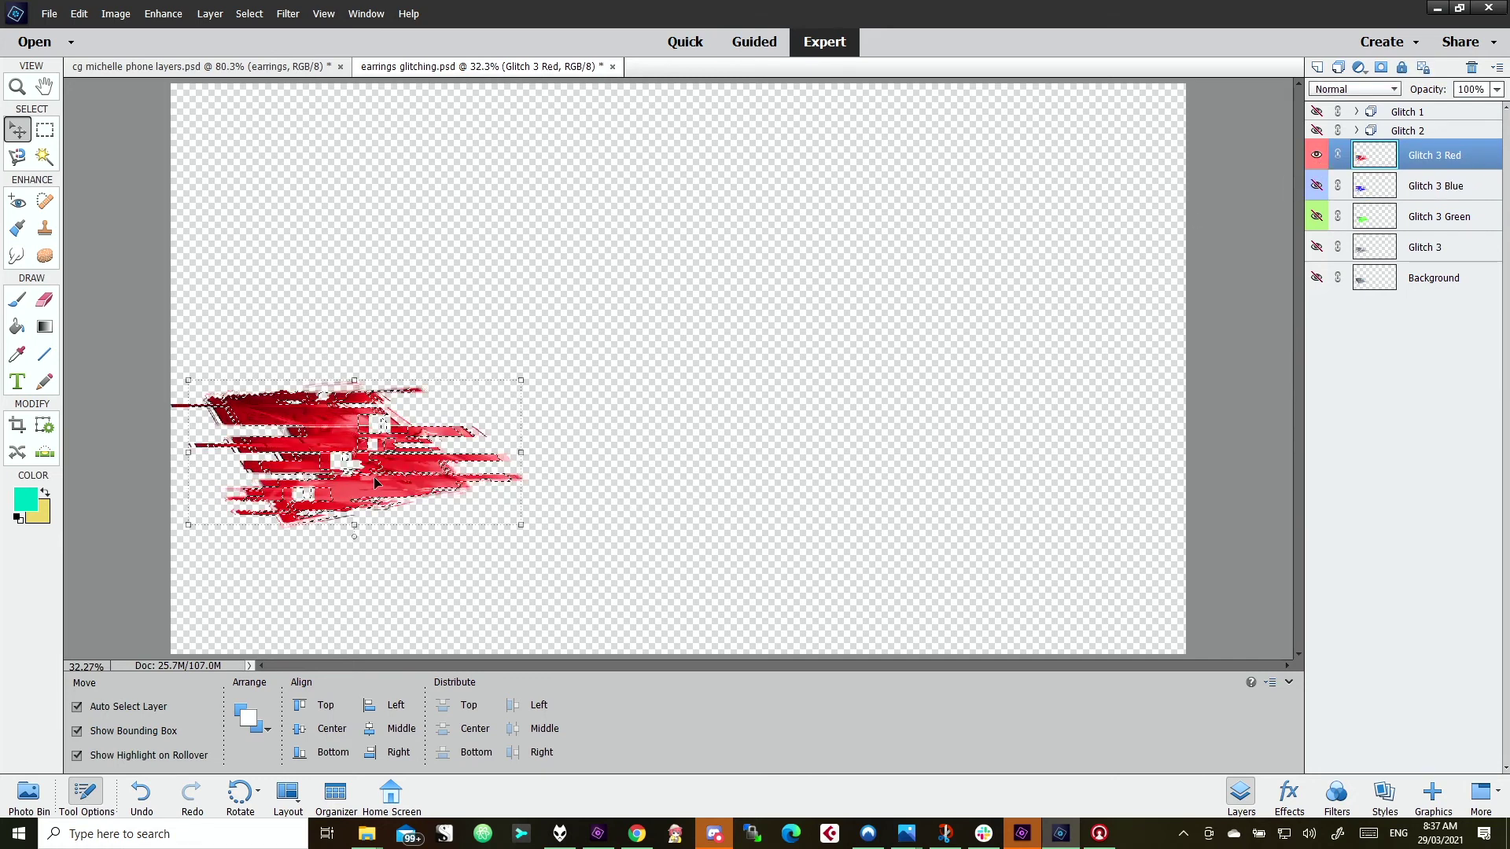
{"action": "left_click_drag", "start_coordinate": [375, 480], "coordinate": [389, 478]}
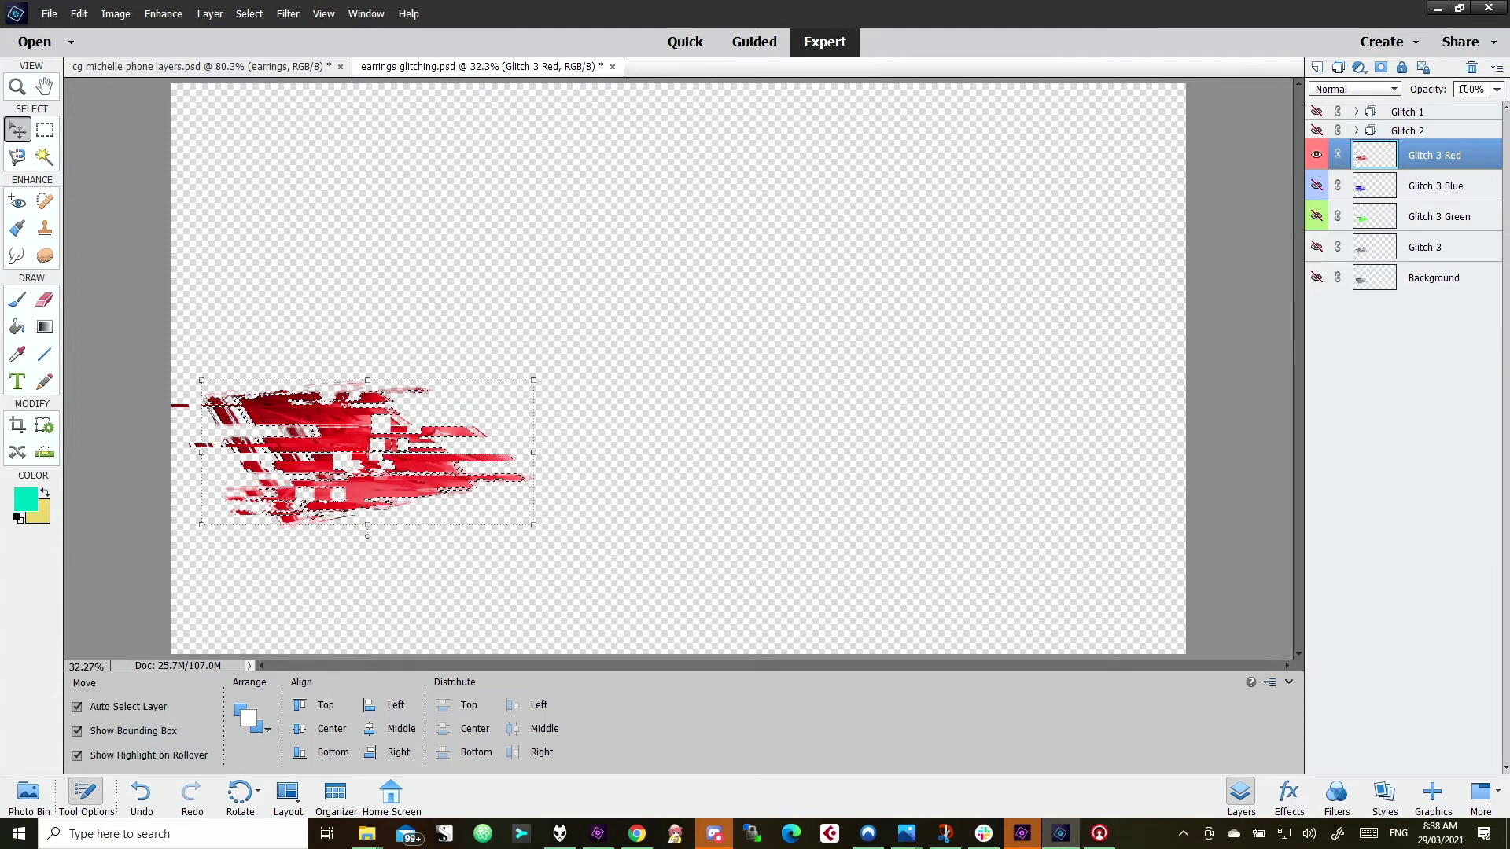
{"action": "left_click", "coordinate": [1496, 90]}
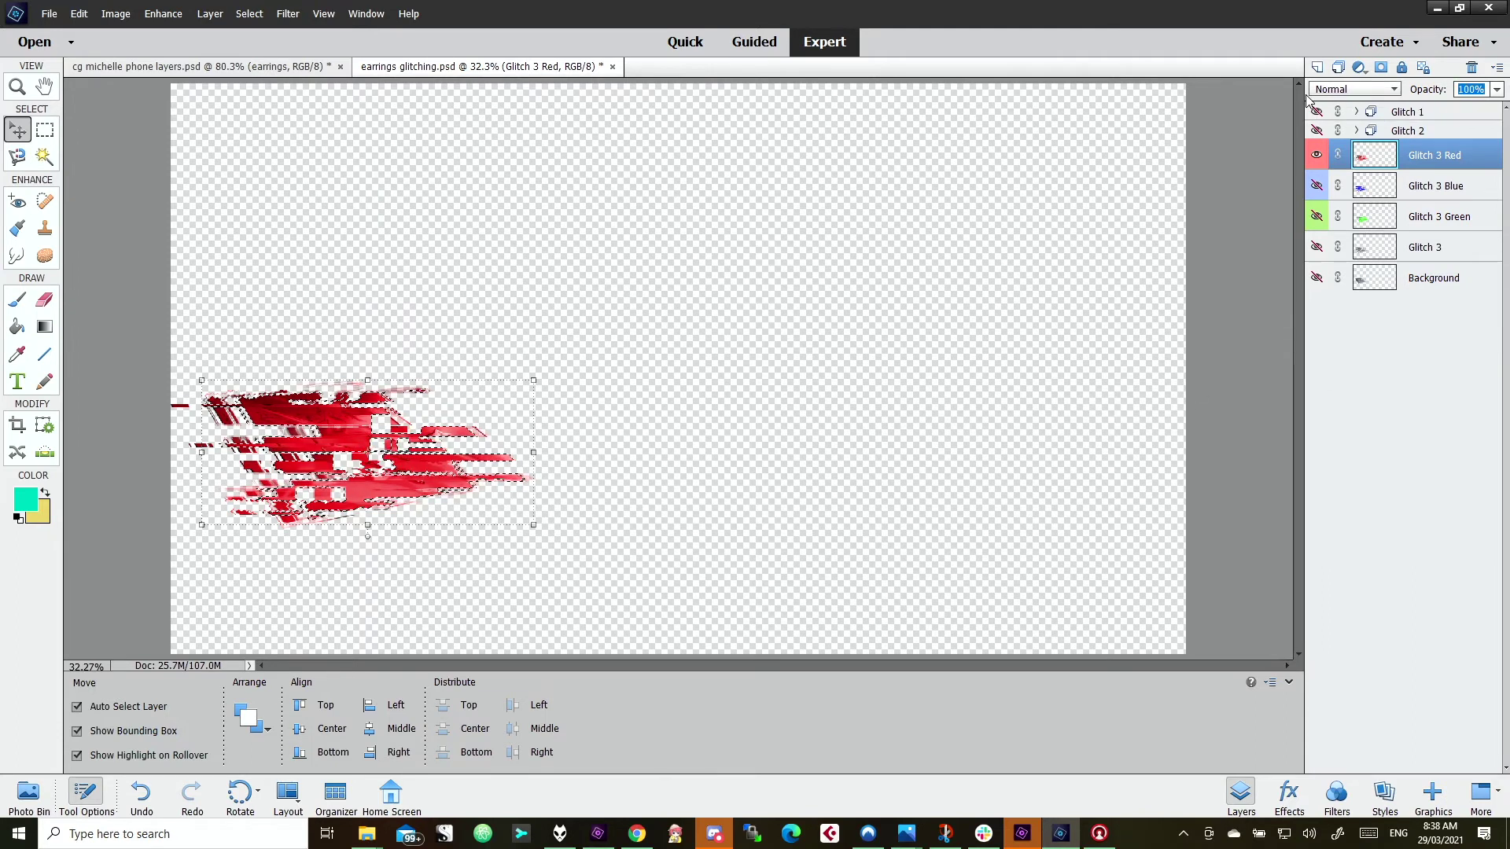
{"action": "type", "text": "70"}
{"action": "key", "text": "Return"}
- Set Glitch 3 Blue and Glitch 3 Green to 70% opacity
{"action": "left_click", "coordinate": [1478, 193]}
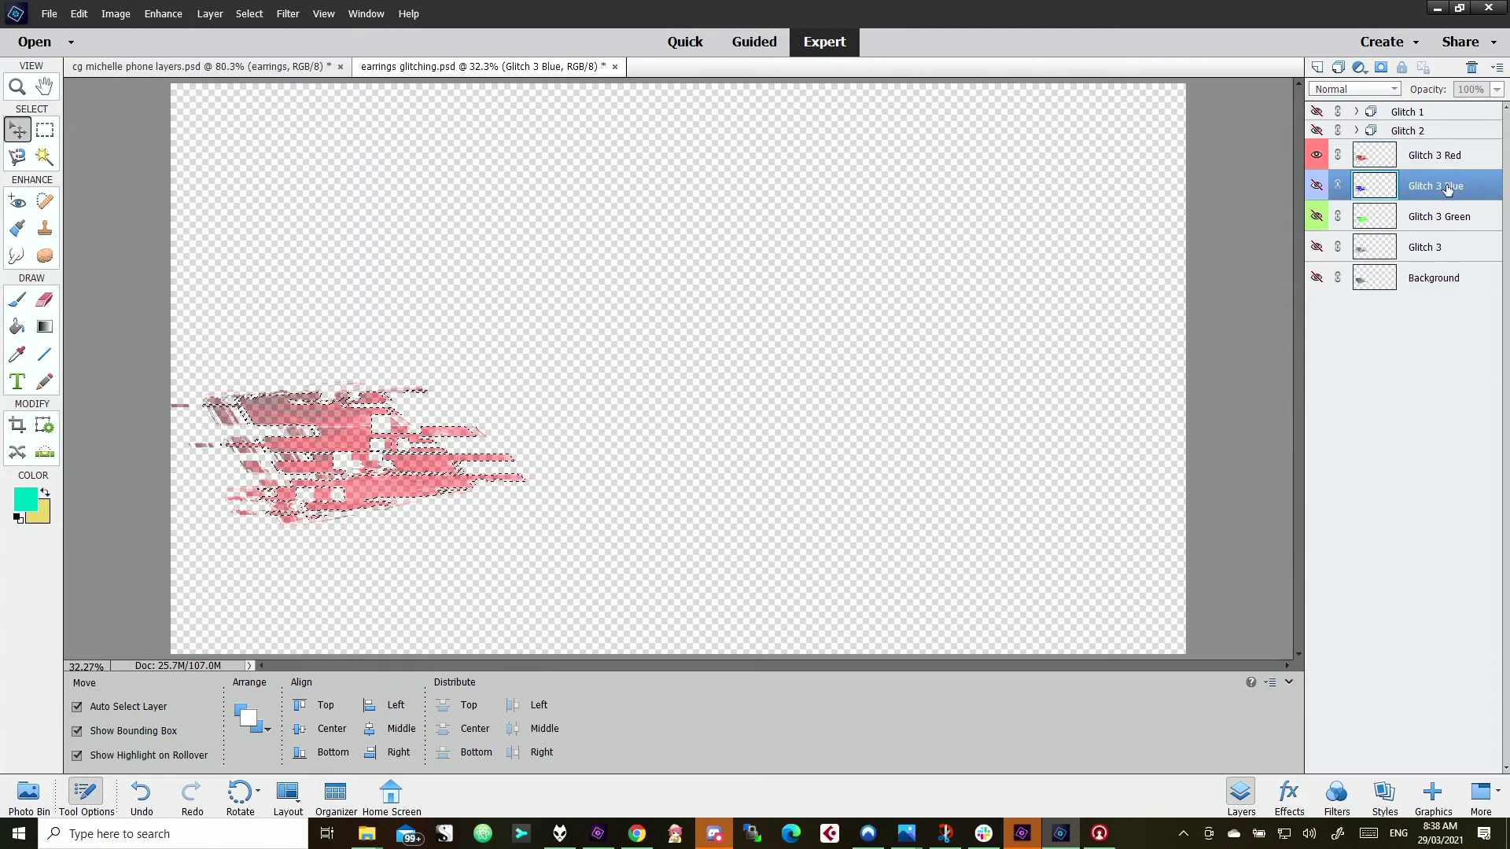
{"action": "left_click", "coordinate": [1321, 187]}
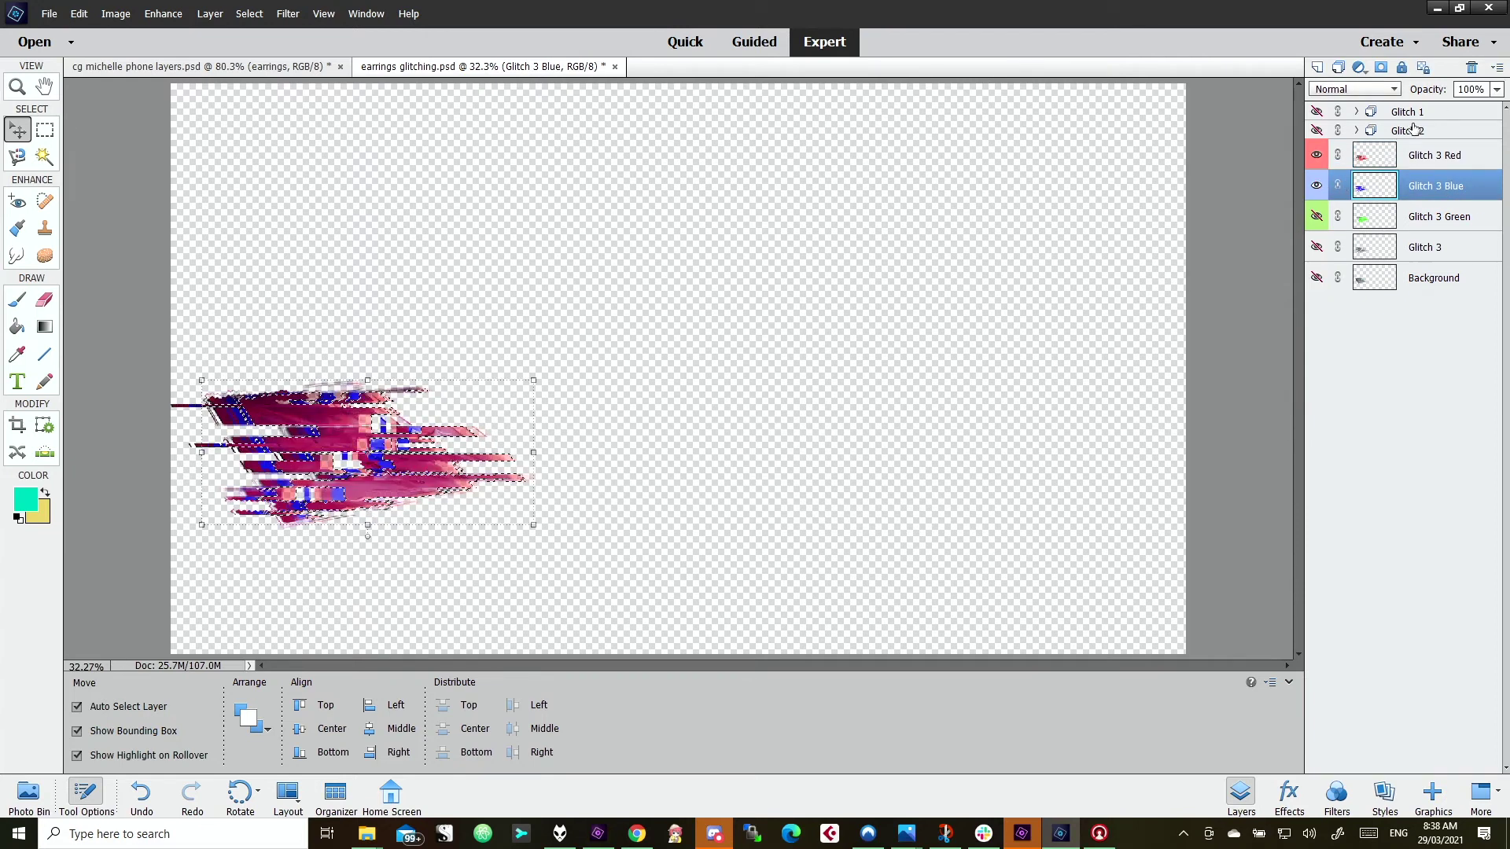
{"action": "left_click", "coordinate": [1497, 91]}
{"action": "type", "text": "70"}
{"action": "key", "text": "Return"}
{"action": "left_click", "coordinate": [1444, 228]}
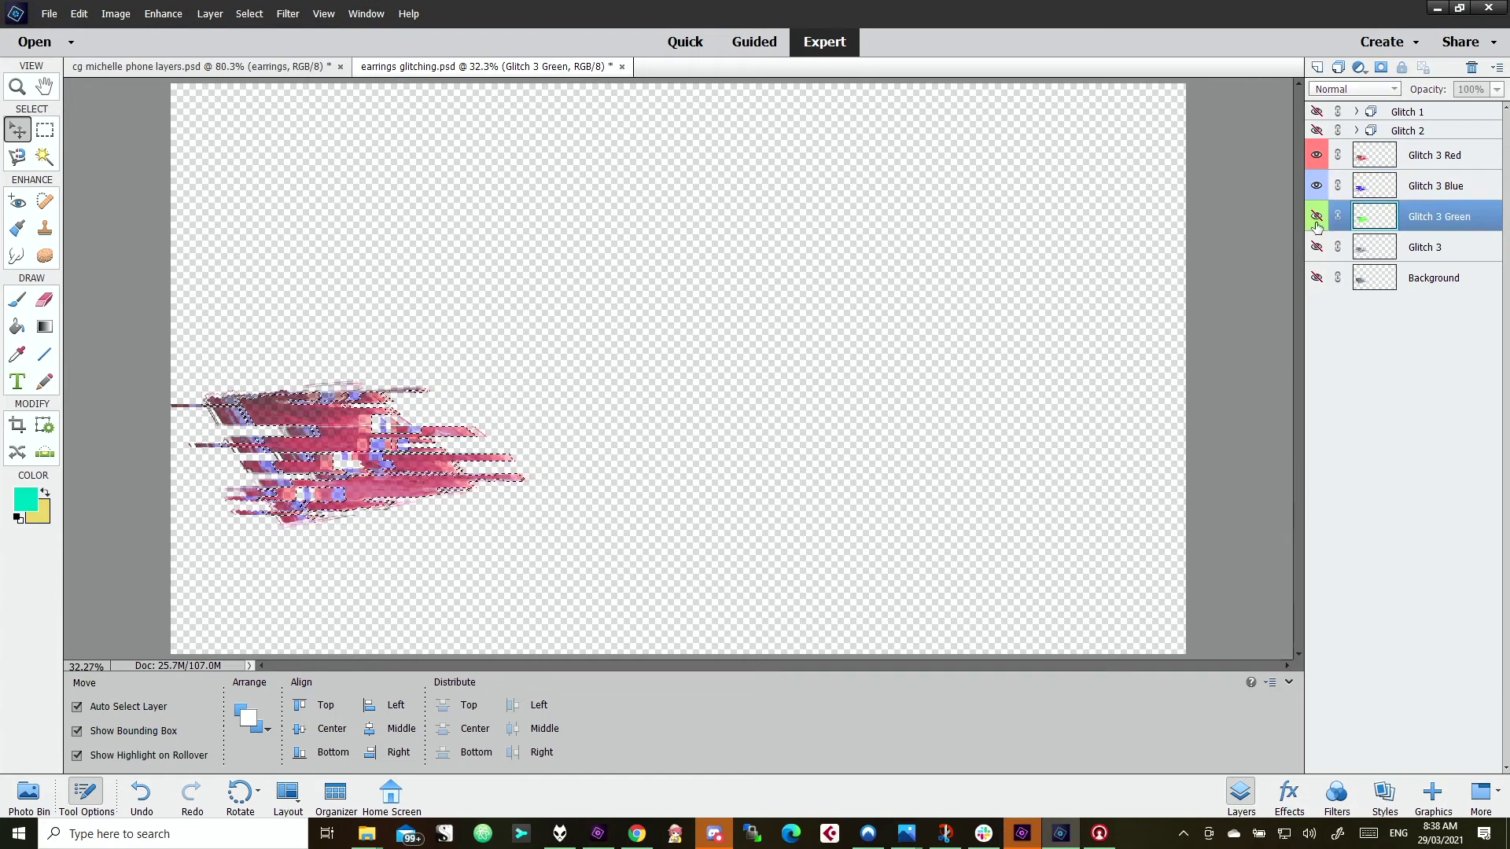
{"action": "left_click", "coordinate": [1316, 216]}
{"action": "left_click", "coordinate": [1485, 89]}
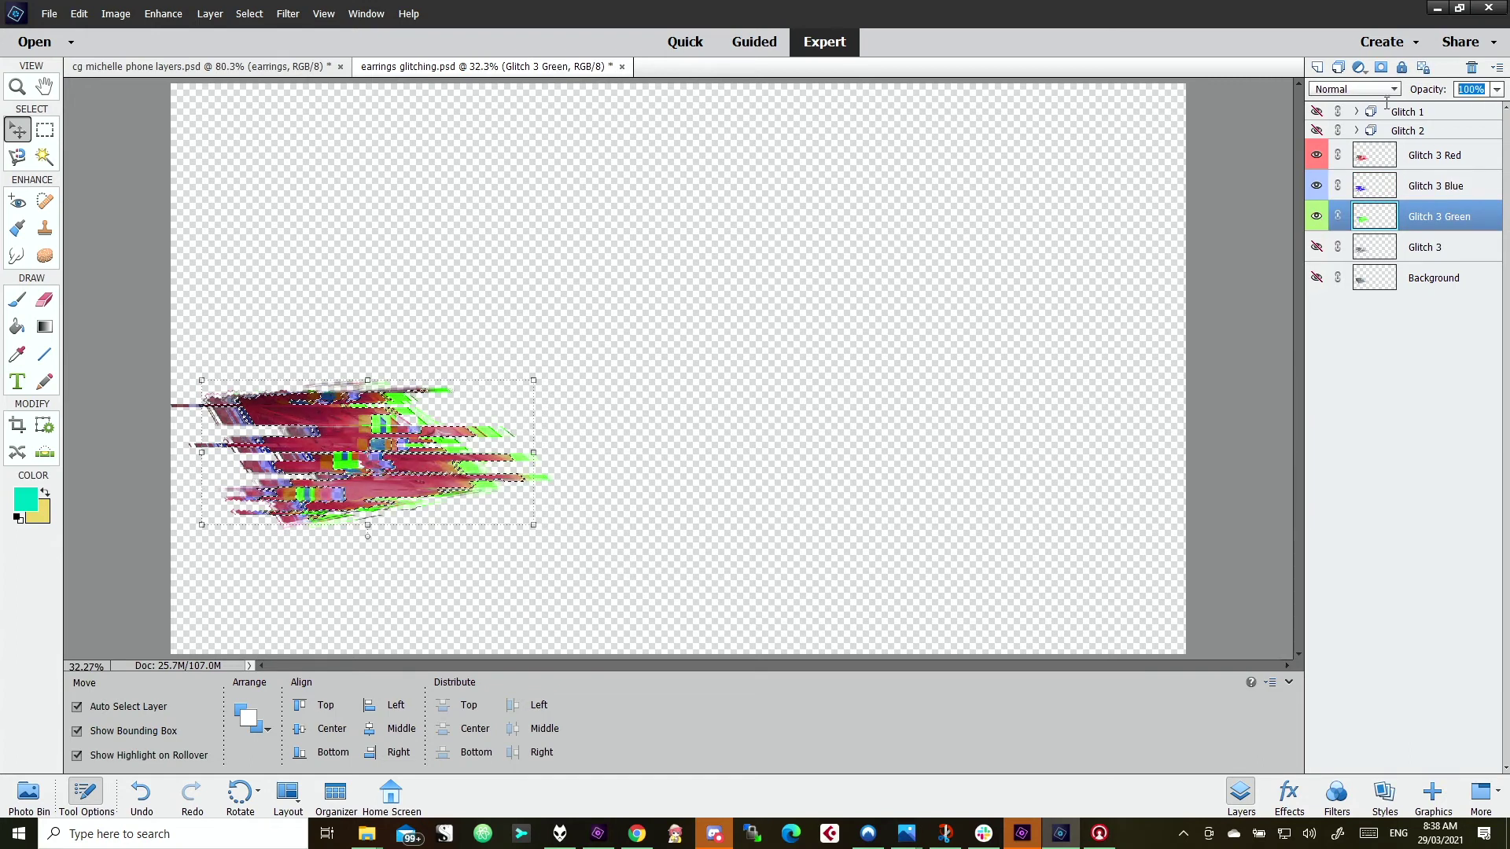
{"action": "type", "text": "70"}
{"action": "key", "text": "Return"}
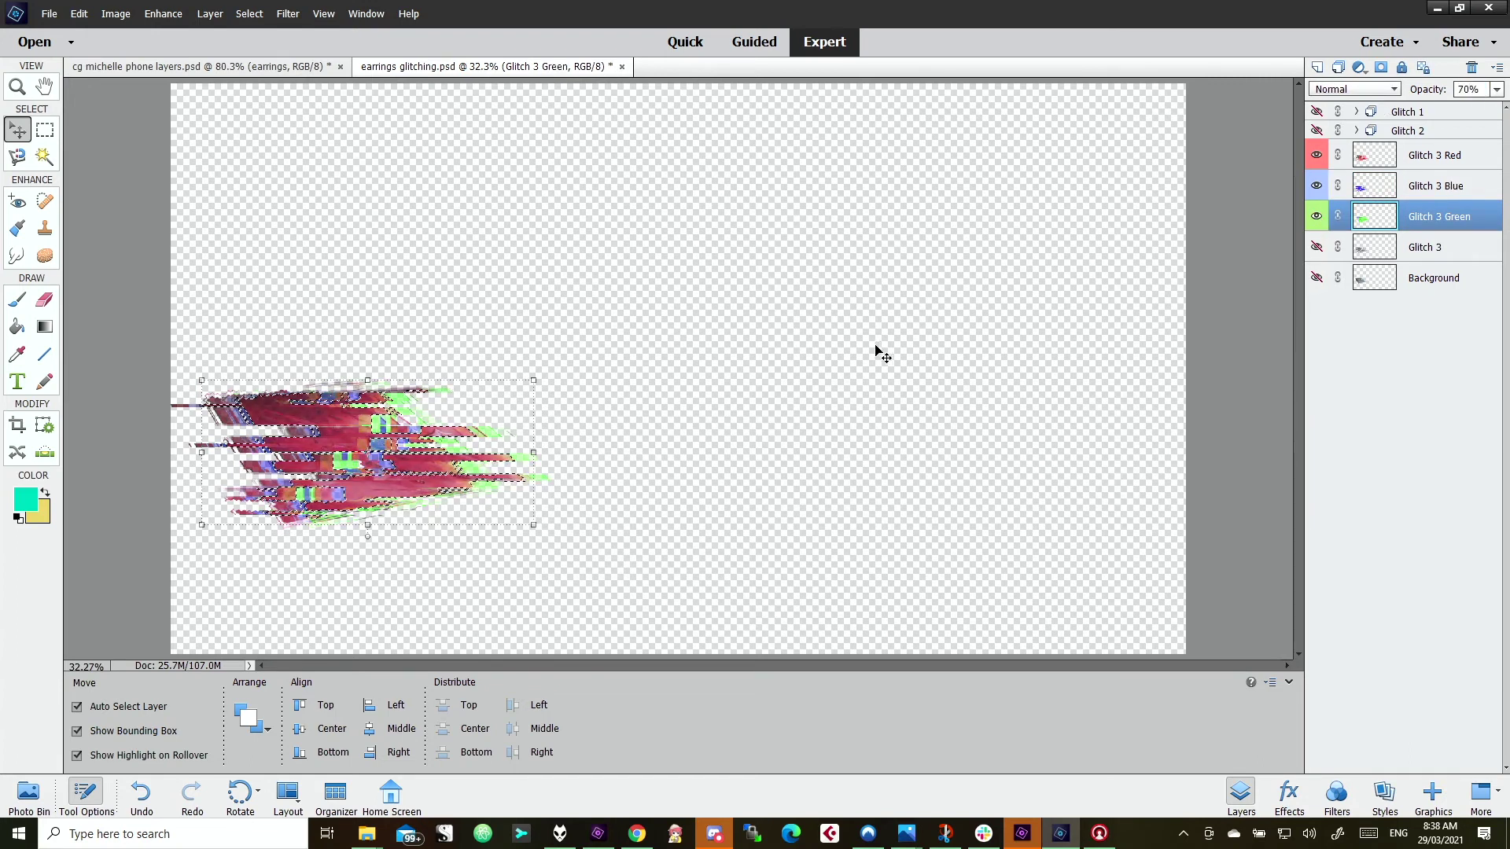
- Show the Glitch 3 and Background layers, moving Glitch 3 to the top of the stack
{"action": "left_click", "coordinate": [1316, 247]}
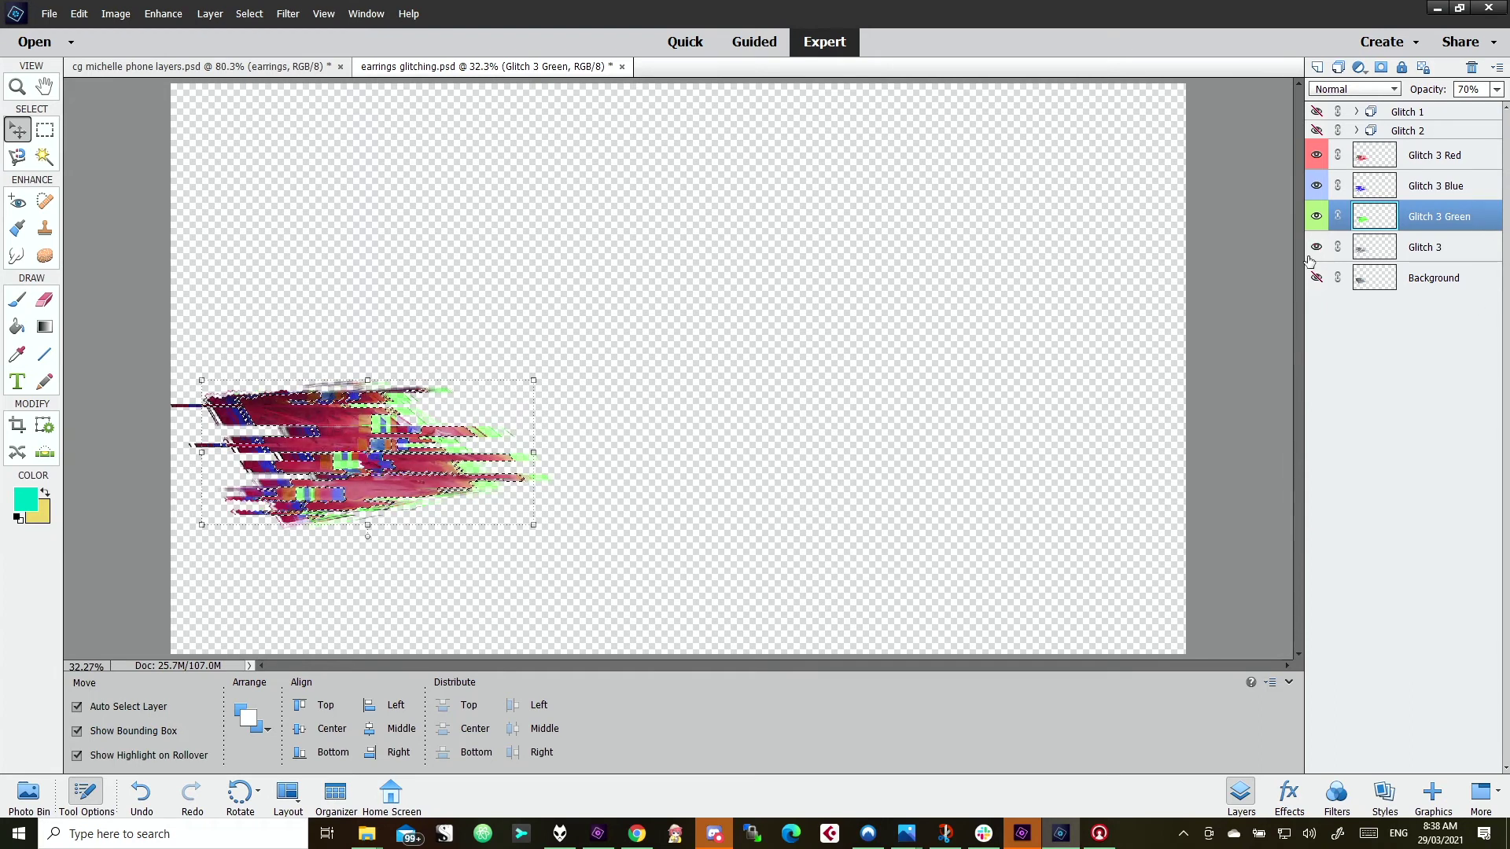
{"action": "left_click_drag", "start_coordinate": [1444, 247], "coordinate": [1440, 145]}
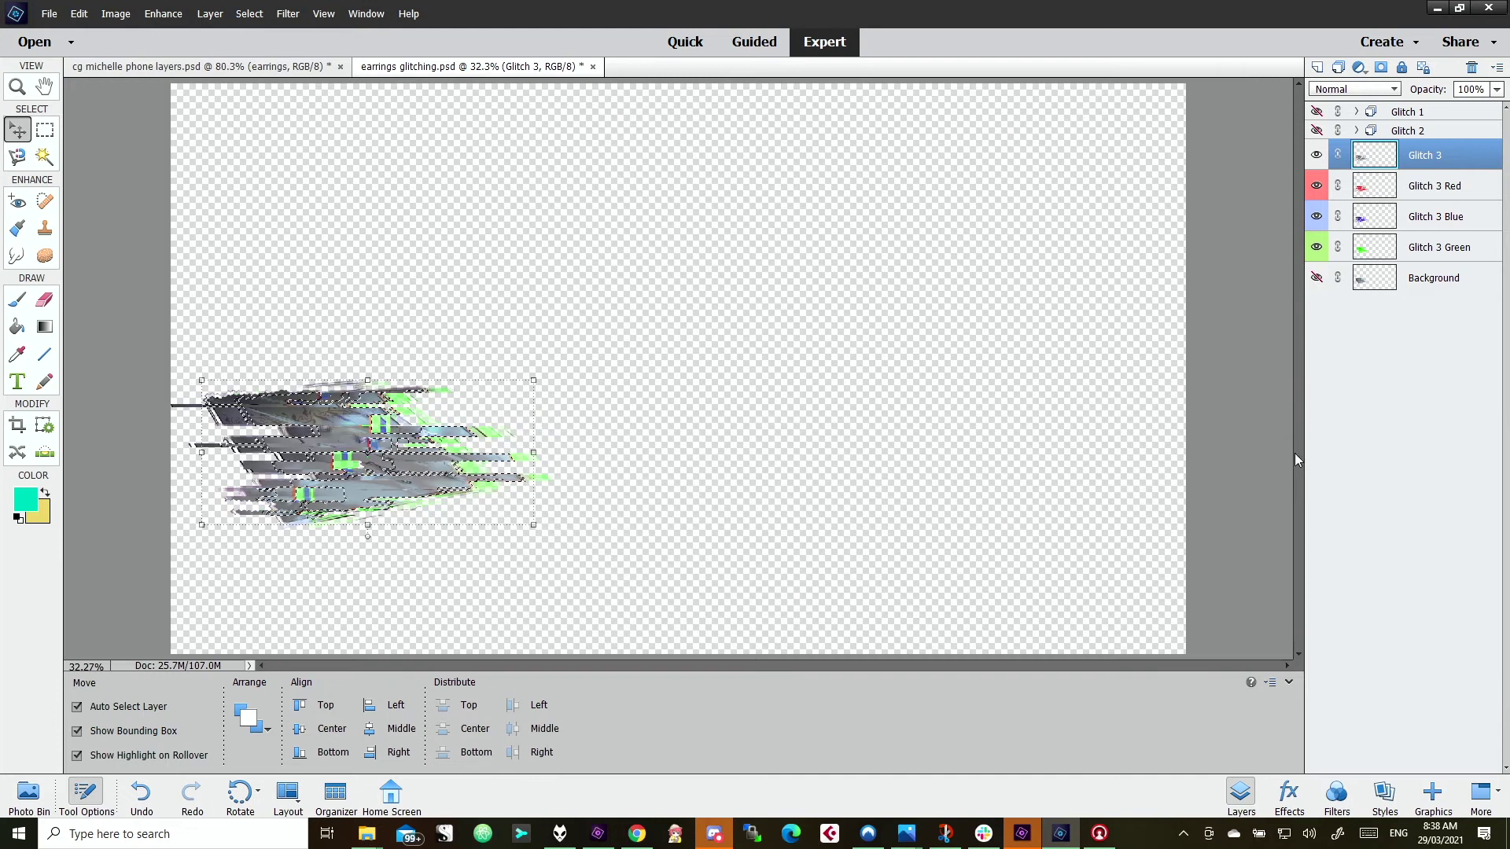
{"action": "left_click", "coordinate": [1316, 278]}
{"action": "left_click", "coordinate": [560, 493]}
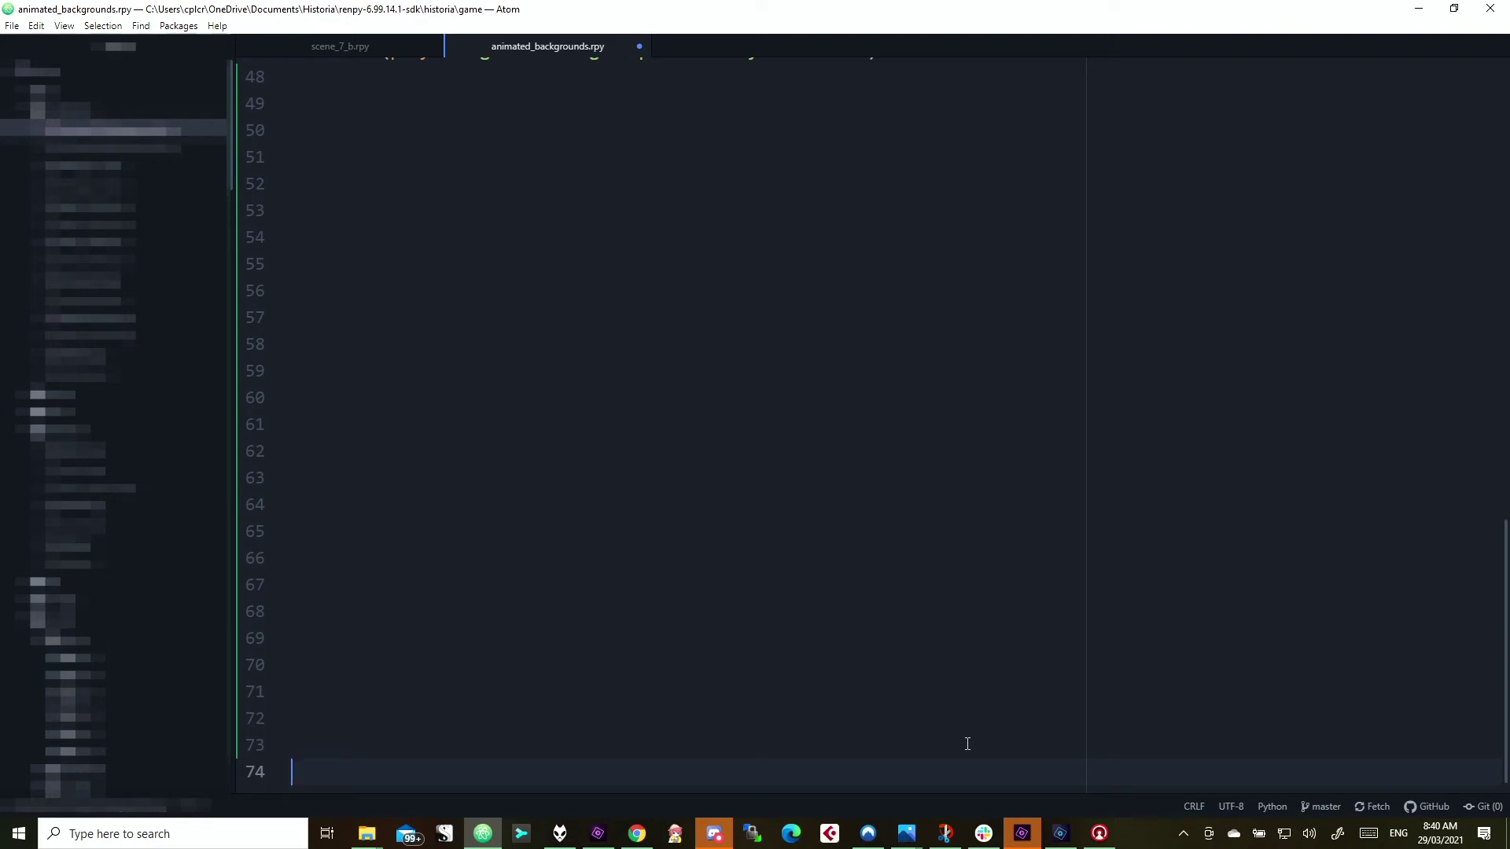
- Type the 'image earring_glitch:' header line on line 74
{"action": "type", "text": "image "}
{"action": "type", "text": "e"}
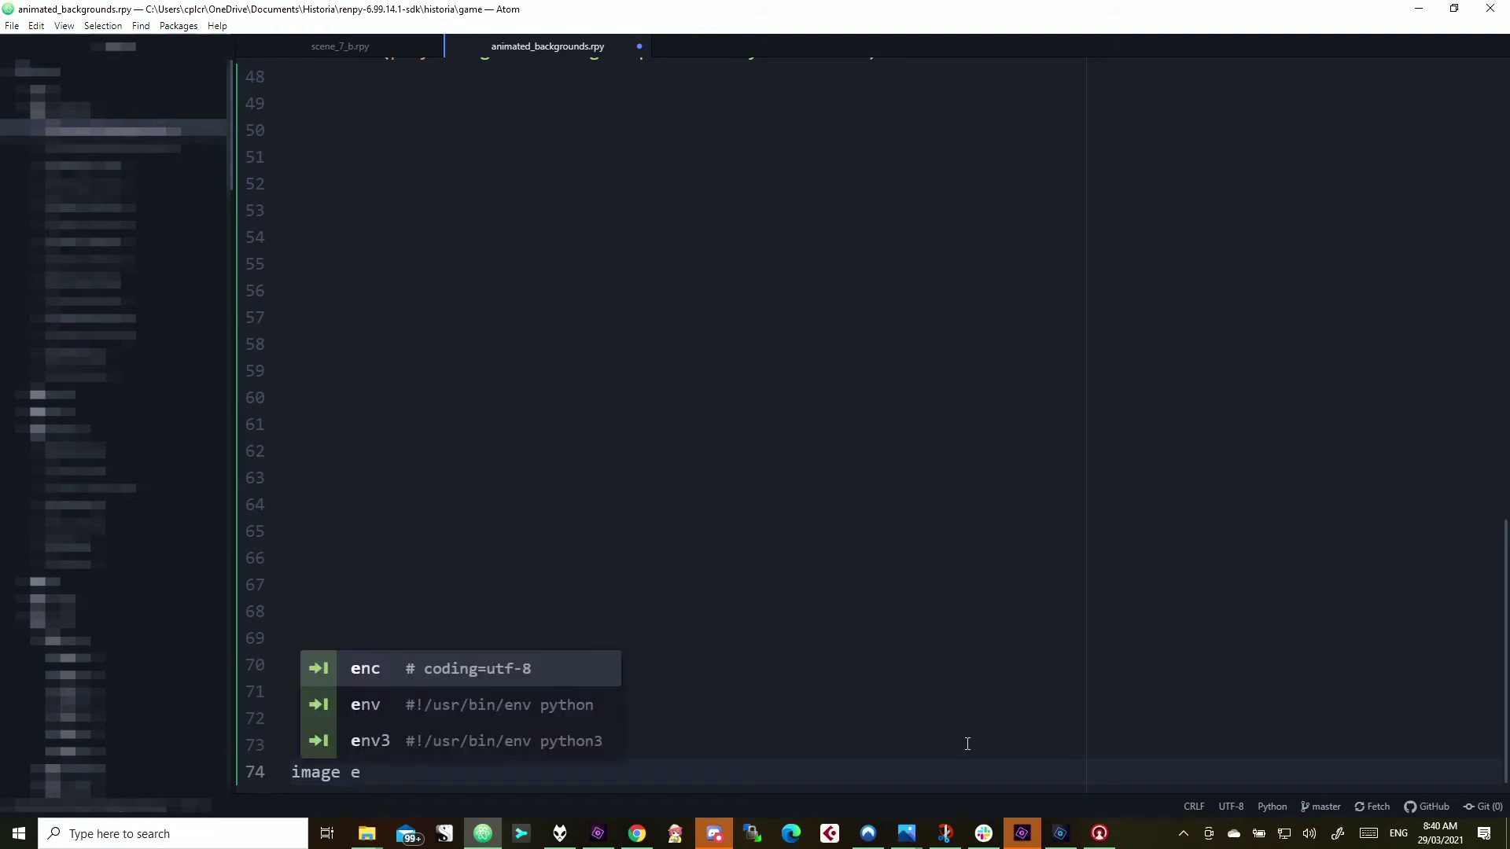
{"action": "type", "text": "arring_"}
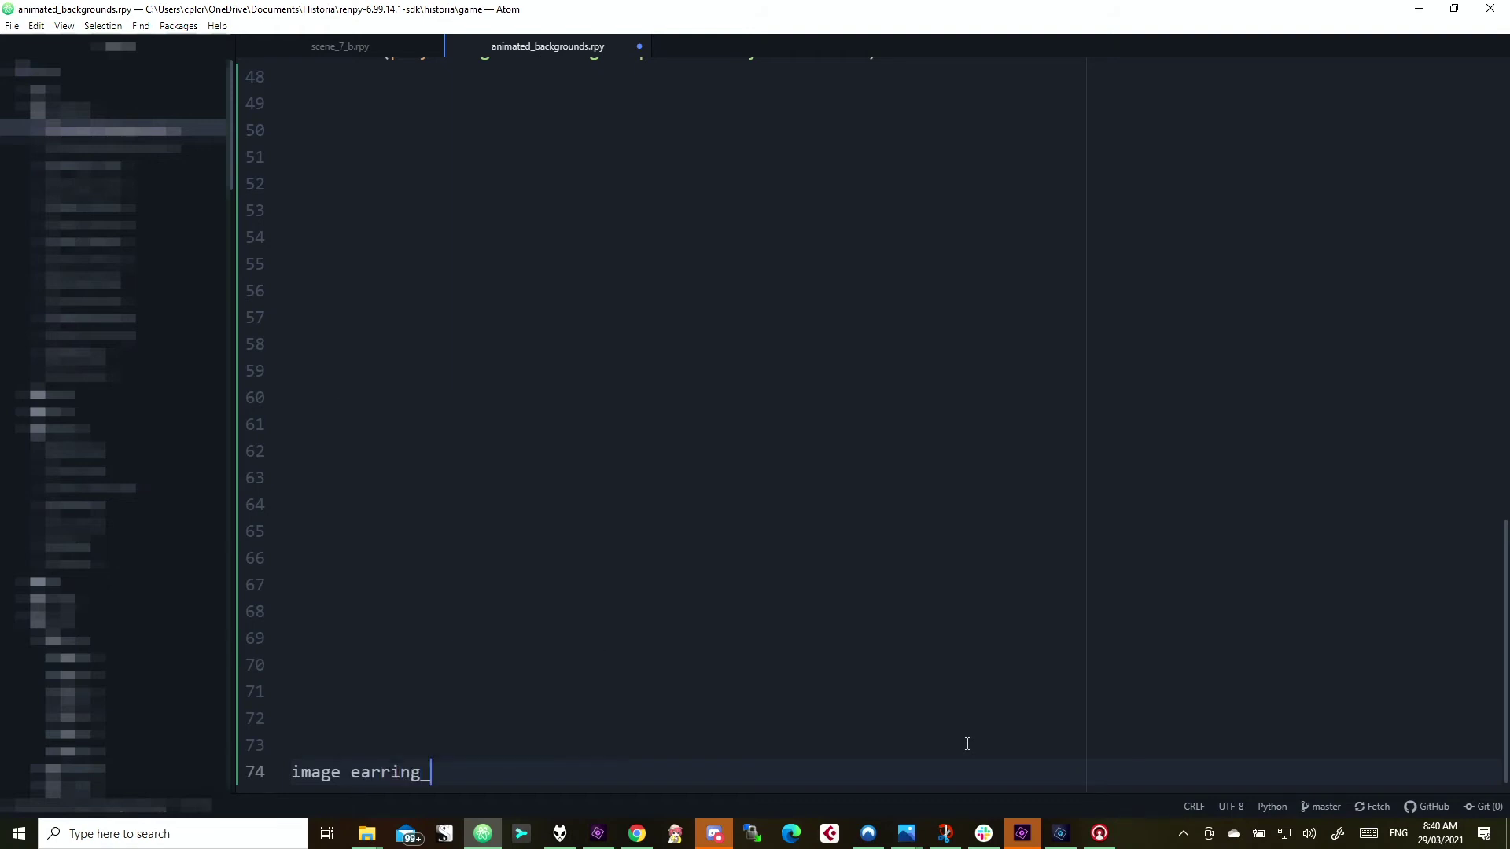
{"action": "type", "text": "glitch:"}
{"action": "key", "text": "Return"}
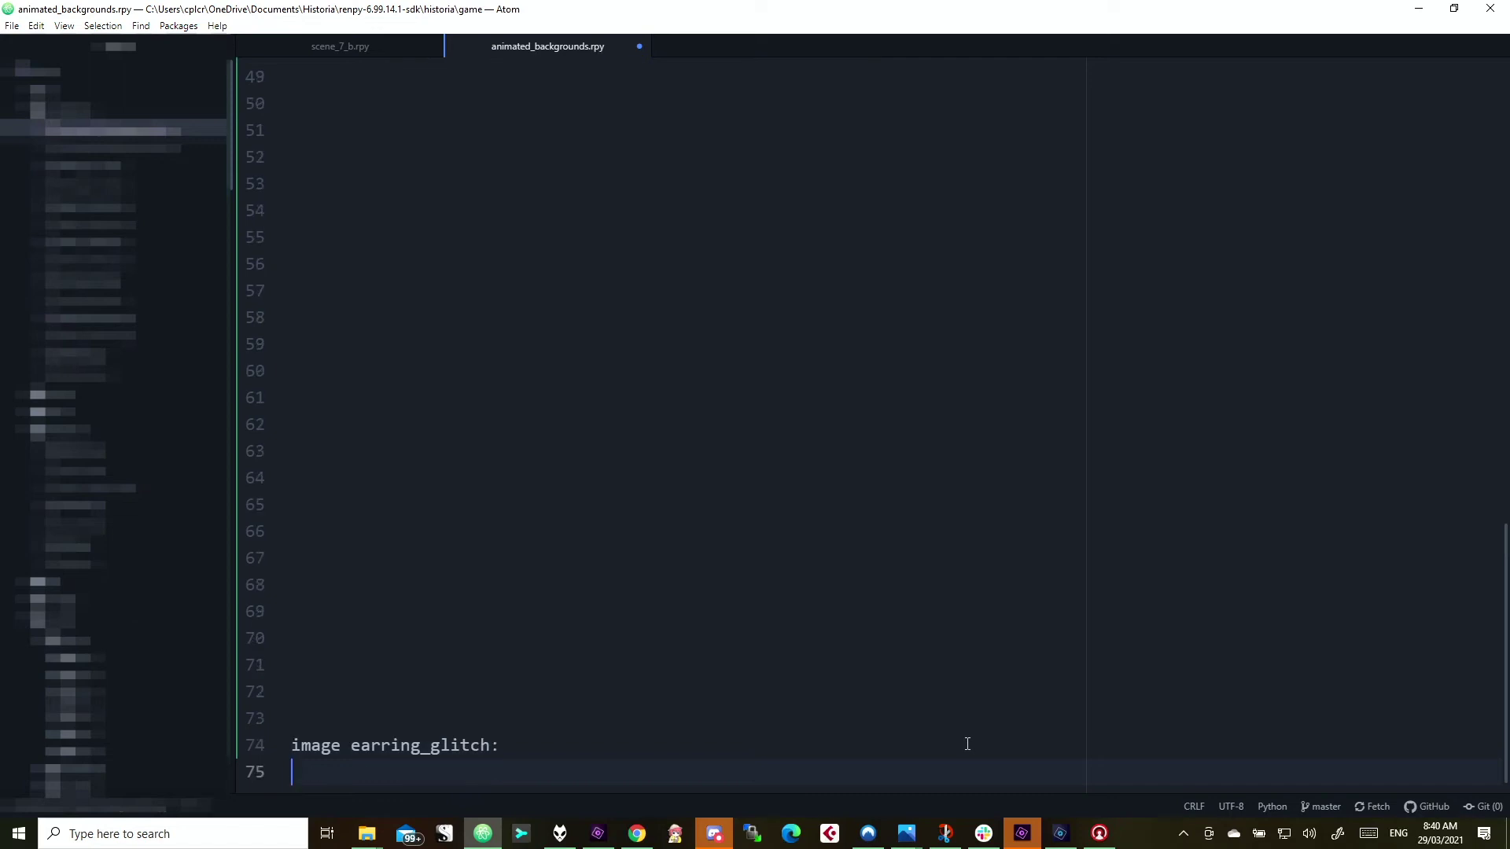
{"action": "scroll", "coordinate": [817, 568], "scroll_direction": "up", "scroll_amount": 1}
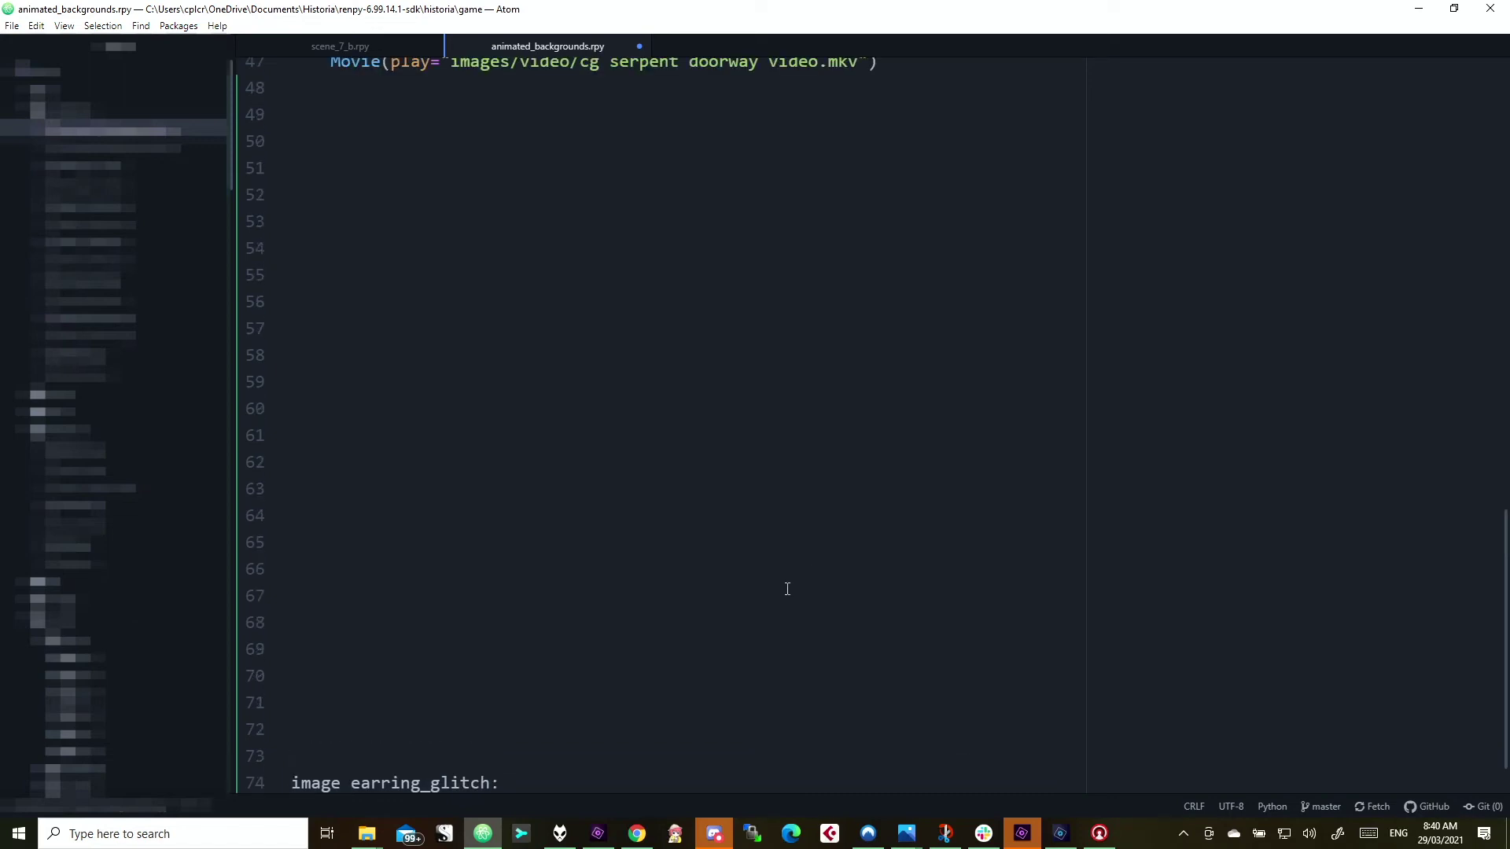
{"action": "scroll", "coordinate": [813, 574], "scroll_direction": "down", "scroll_amount": 1}
{"action": "scroll", "coordinate": [787, 589], "scroll_direction": "up", "scroll_amount": 2}
{"action": "scroll", "coordinate": [787, 589], "scroll_direction": "down", "scroll_amount": 2}
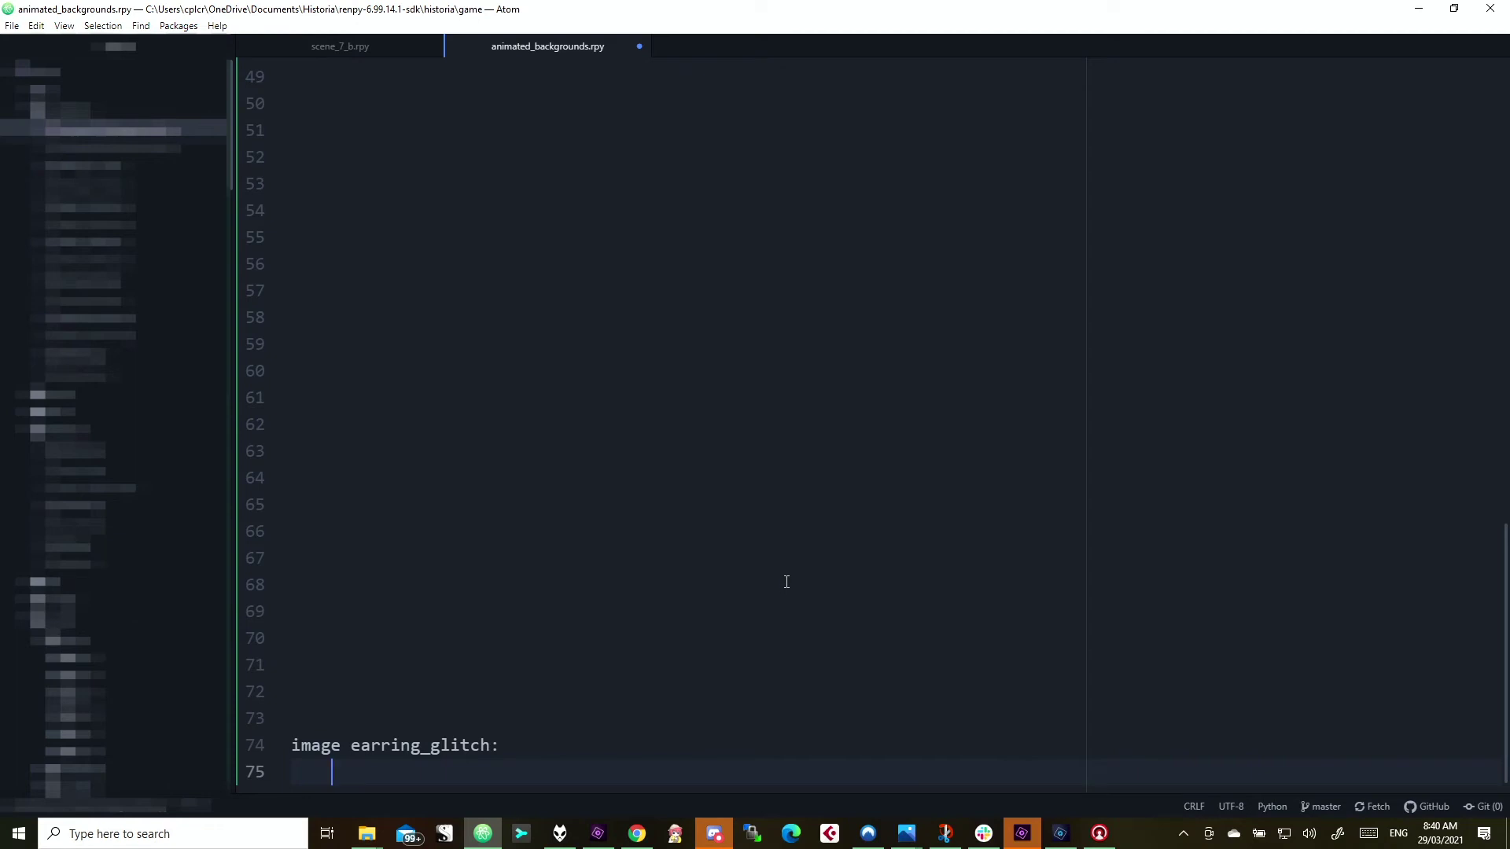
- Add the first frame path "images/cg/earring_glitch_1.png" below the header
{"action": "type", "text": "\"images/"}
{"action": "type", "text": "cg/"}
{"action": "type", "text": "earr"}
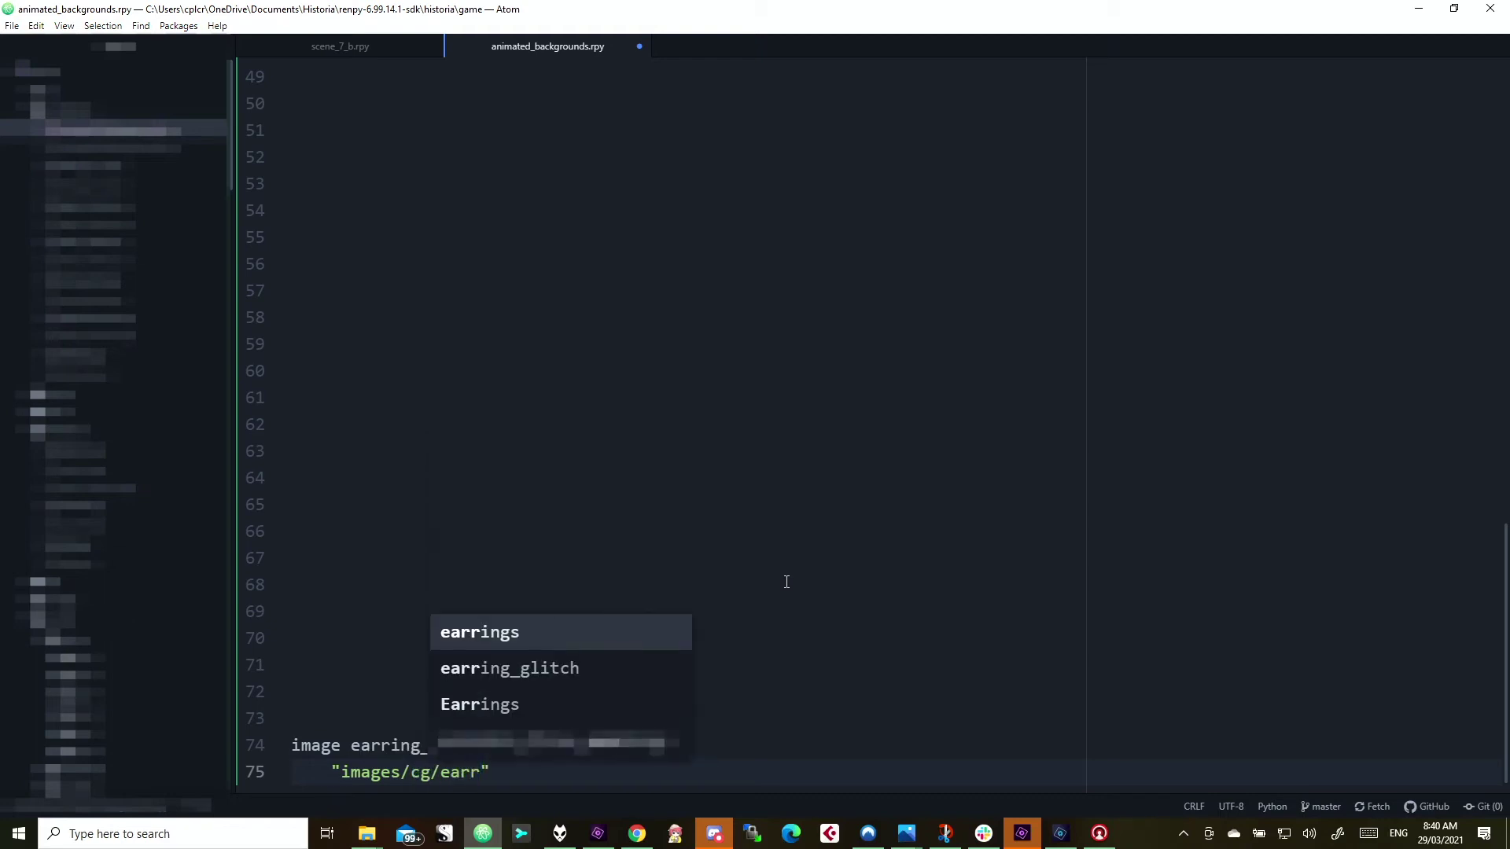
{"action": "key", "text": "Down"}
{"action": "key", "text": "Tab"}
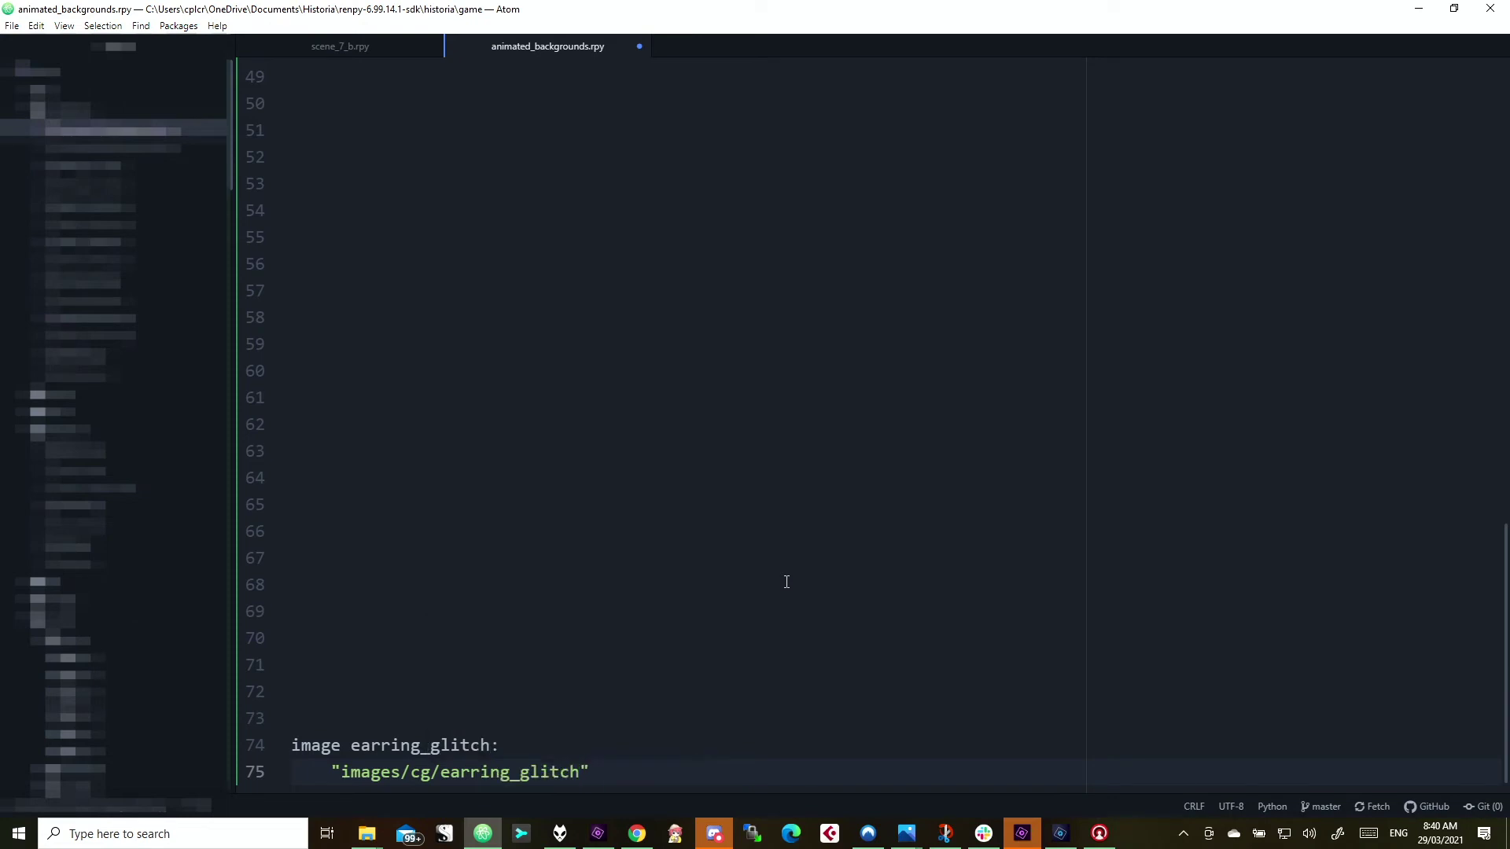
{"action": "type", "text": "1."}
{"action": "key", "text": "BackSpace"}
{"action": "key", "text": "BackSpace"}
{"action": "type", "text": "_."}
{"action": "type", "text": "1"}
{"action": "key", "text": "BackSpace"}
{"action": "type", "text": ".1"}
{"action": "key", "text": "BackSpace"}
{"action": "key", "text": "BackSpace"}
{"action": "type", "text": "1"}
{"action": "type", "text": ".p"}
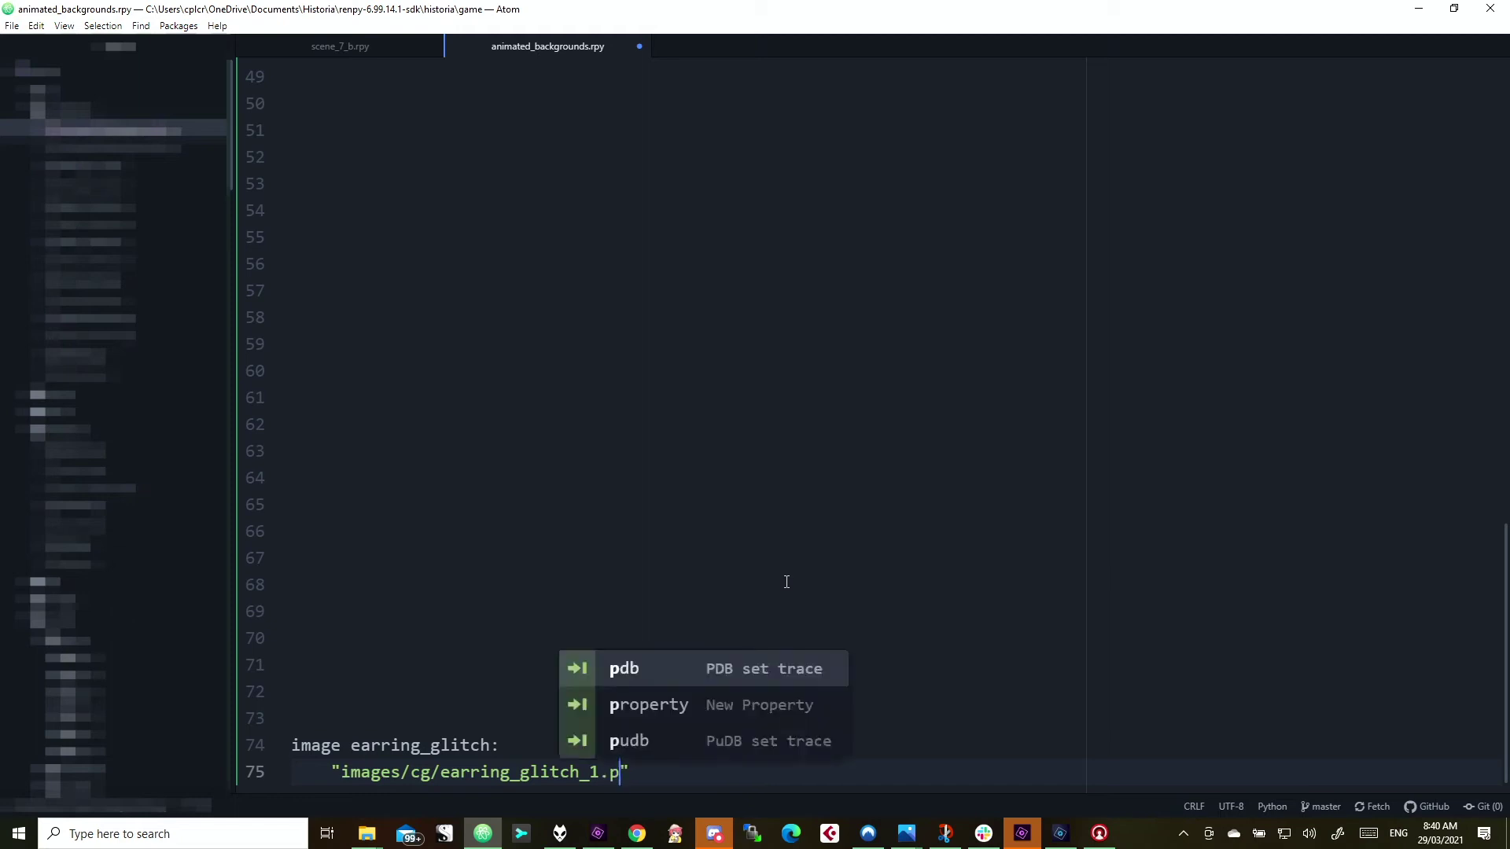
{"action": "type", "text": "ng"}
{"action": "key", "text": "End"}
{"action": "key", "text": "Return"}
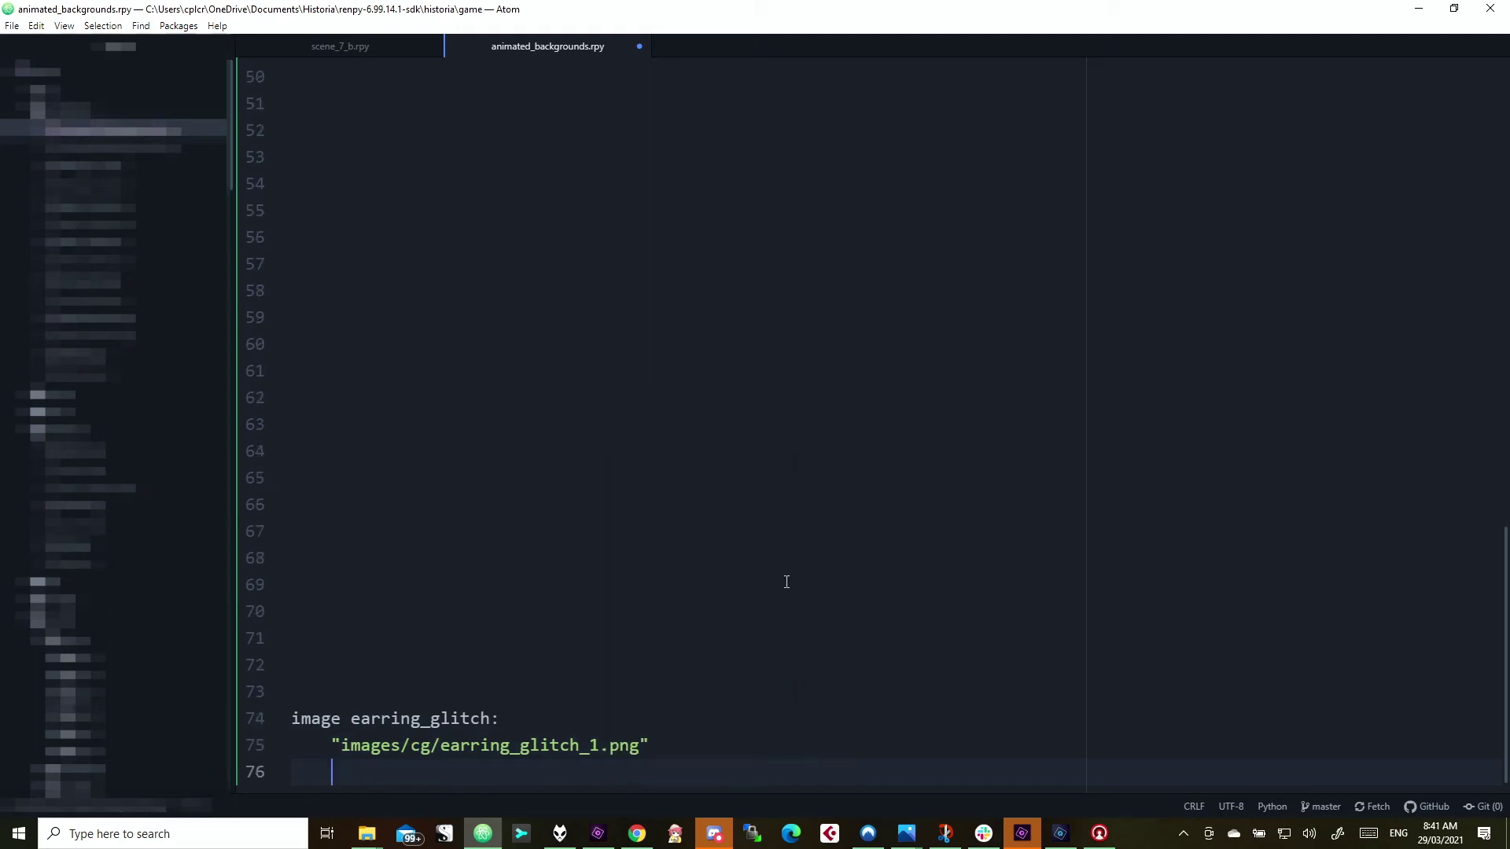
- Add 'pause 0.1' and the second frame "images/cg/earring_glitch_2.png"
{"action": "type", "text": "pau"}
{"action": "key", "text": "Tab"}
{"action": "type", "text": "0.1"}
{"action": "key", "text": "Return"}
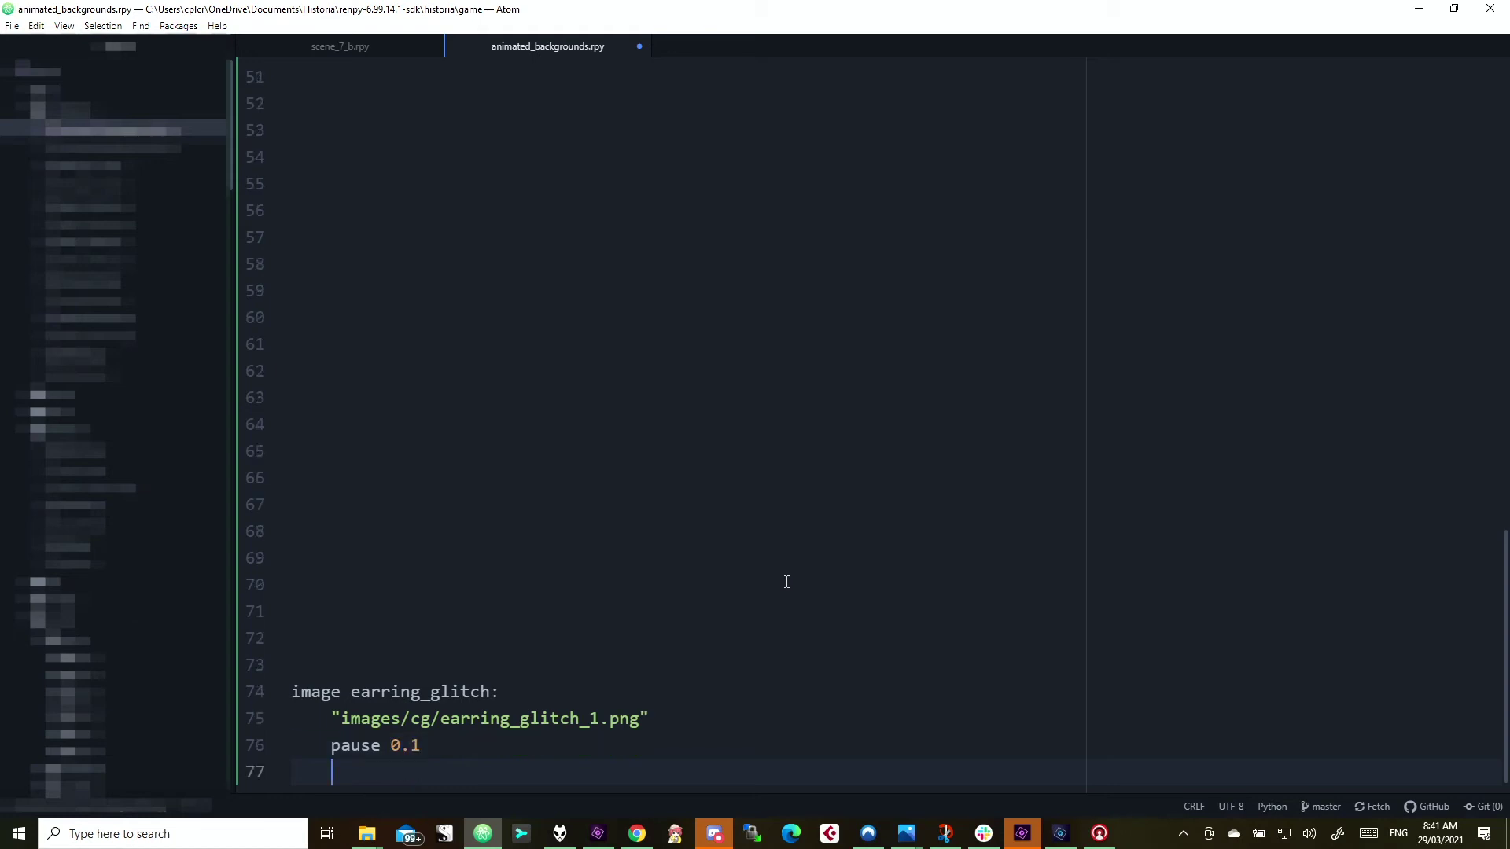
{"action": "type", "text": "\"images"}
{"action": "type", "text": "/cg/"}
{"action": "type", "text": "rea"}
{"action": "key", "text": "BackSpace"}
{"action": "key", "text": "BackSpace"}
{"action": "key", "text": "BackSpace"}
{"action": "type", "text": "ea"}
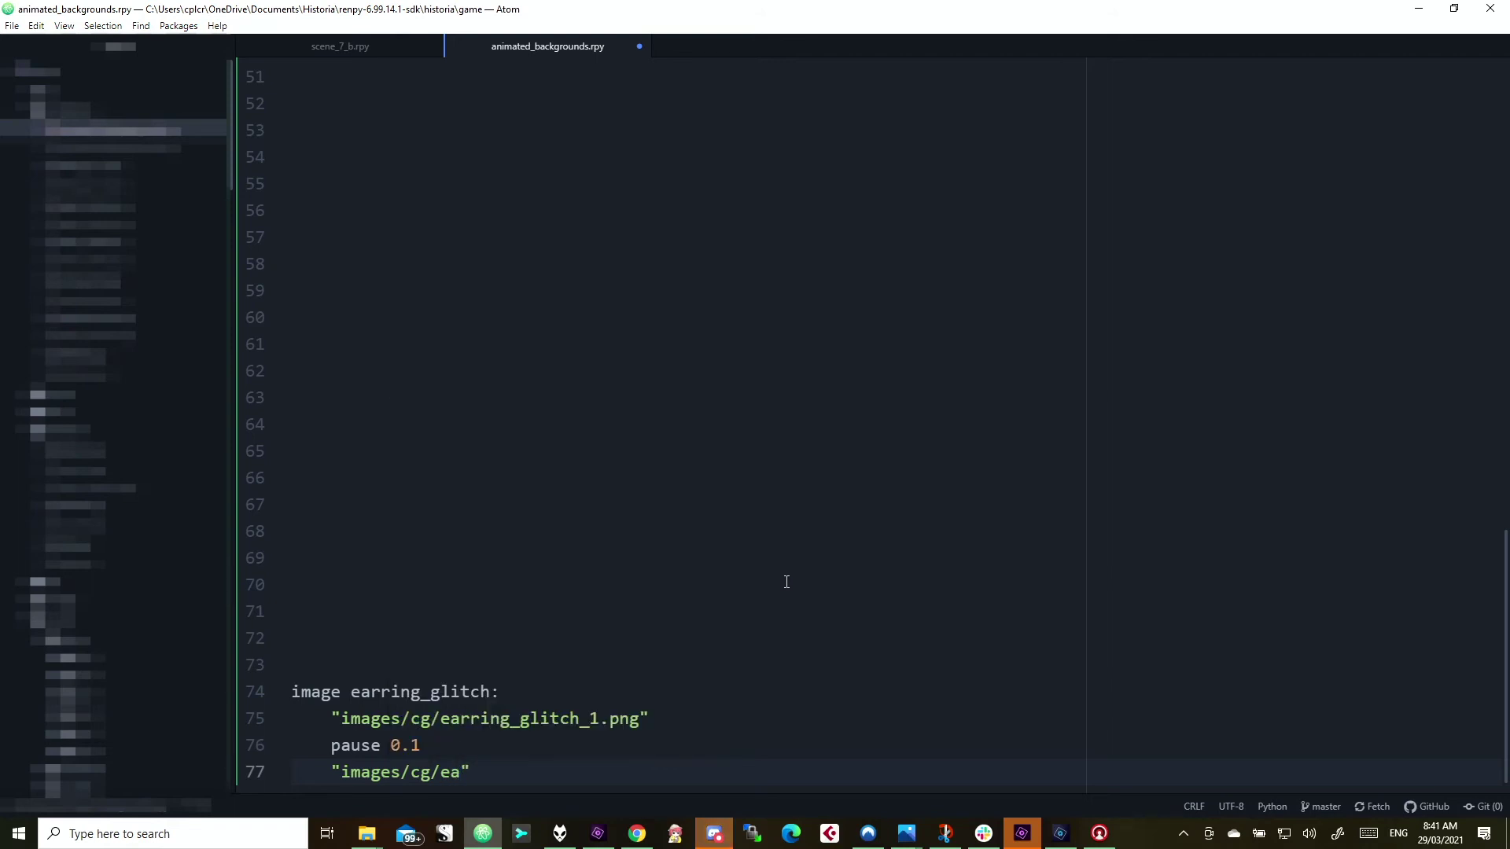
{"action": "type", "text": "rring"}
{"action": "key", "text": "Down"}
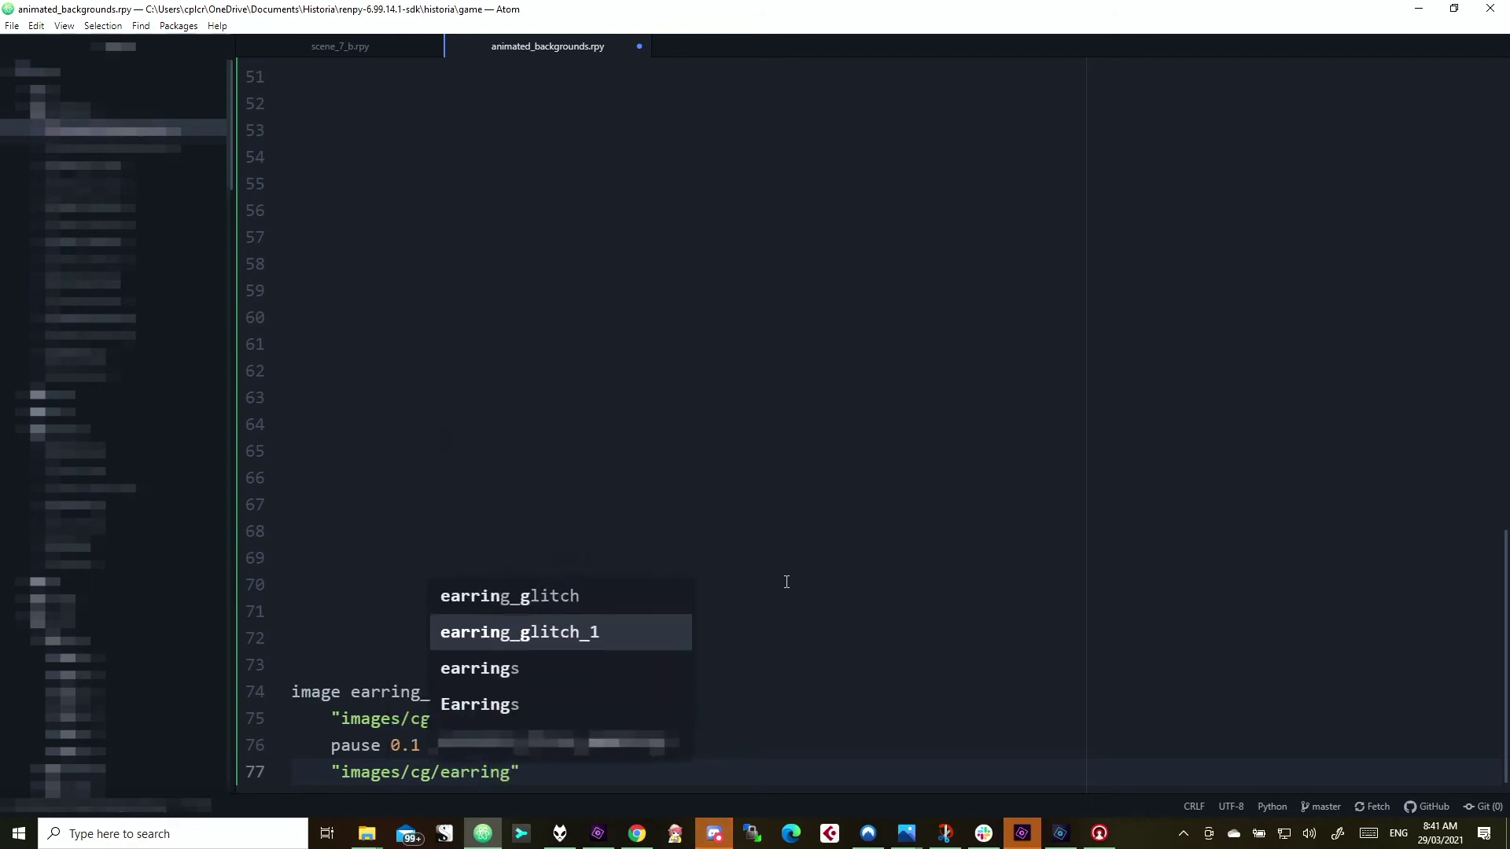
{"action": "key", "text": "Tab"}
{"action": "key", "text": "BackSpace"}
{"action": "type", "text": "2.p"}
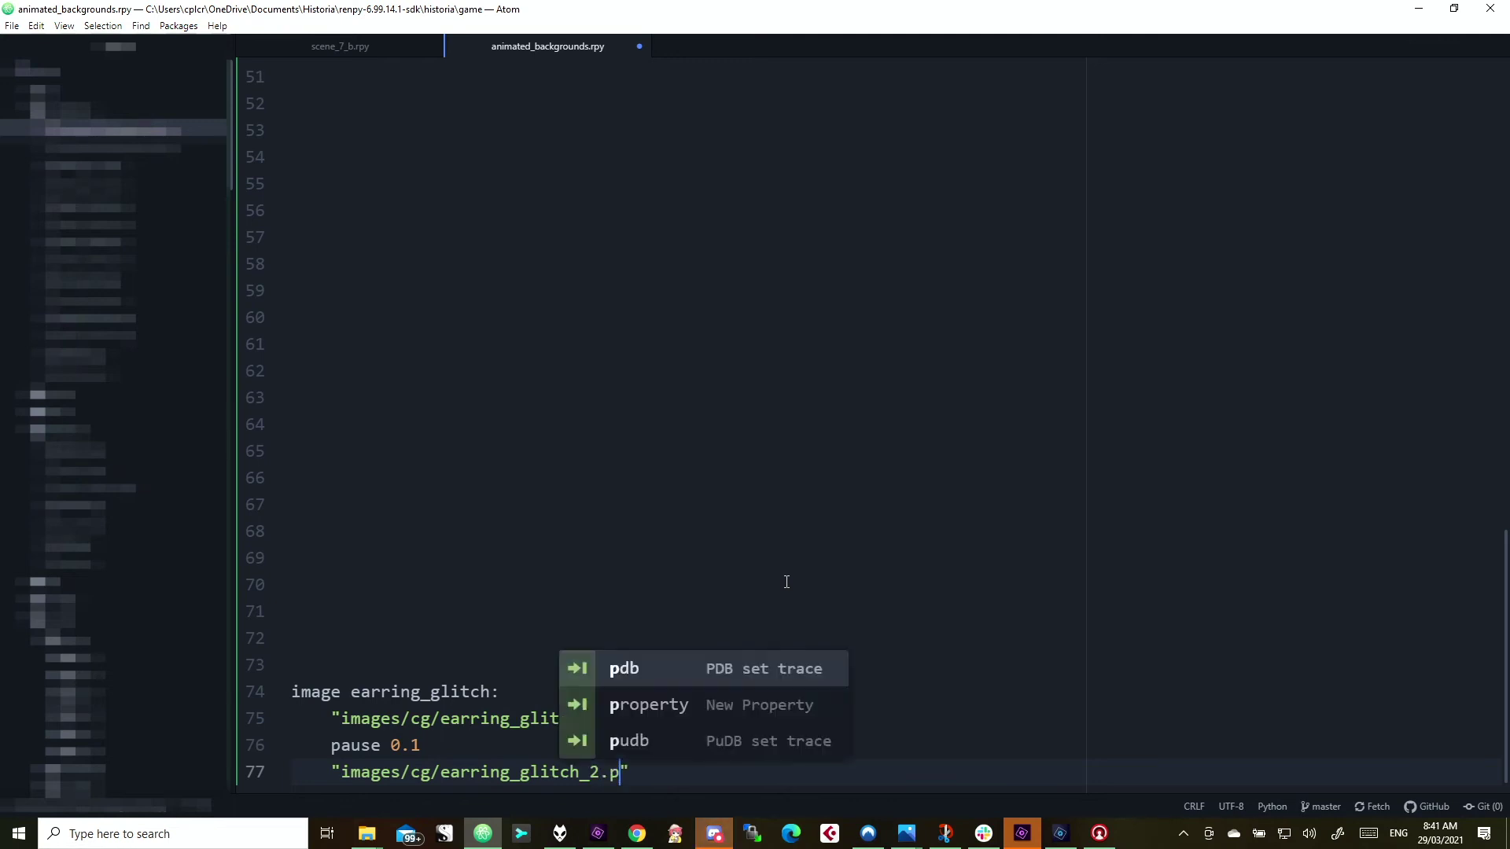
{"action": "type", "text": "ng"}
{"action": "key", "text": "End"}
{"action": "key", "text": "Return"}
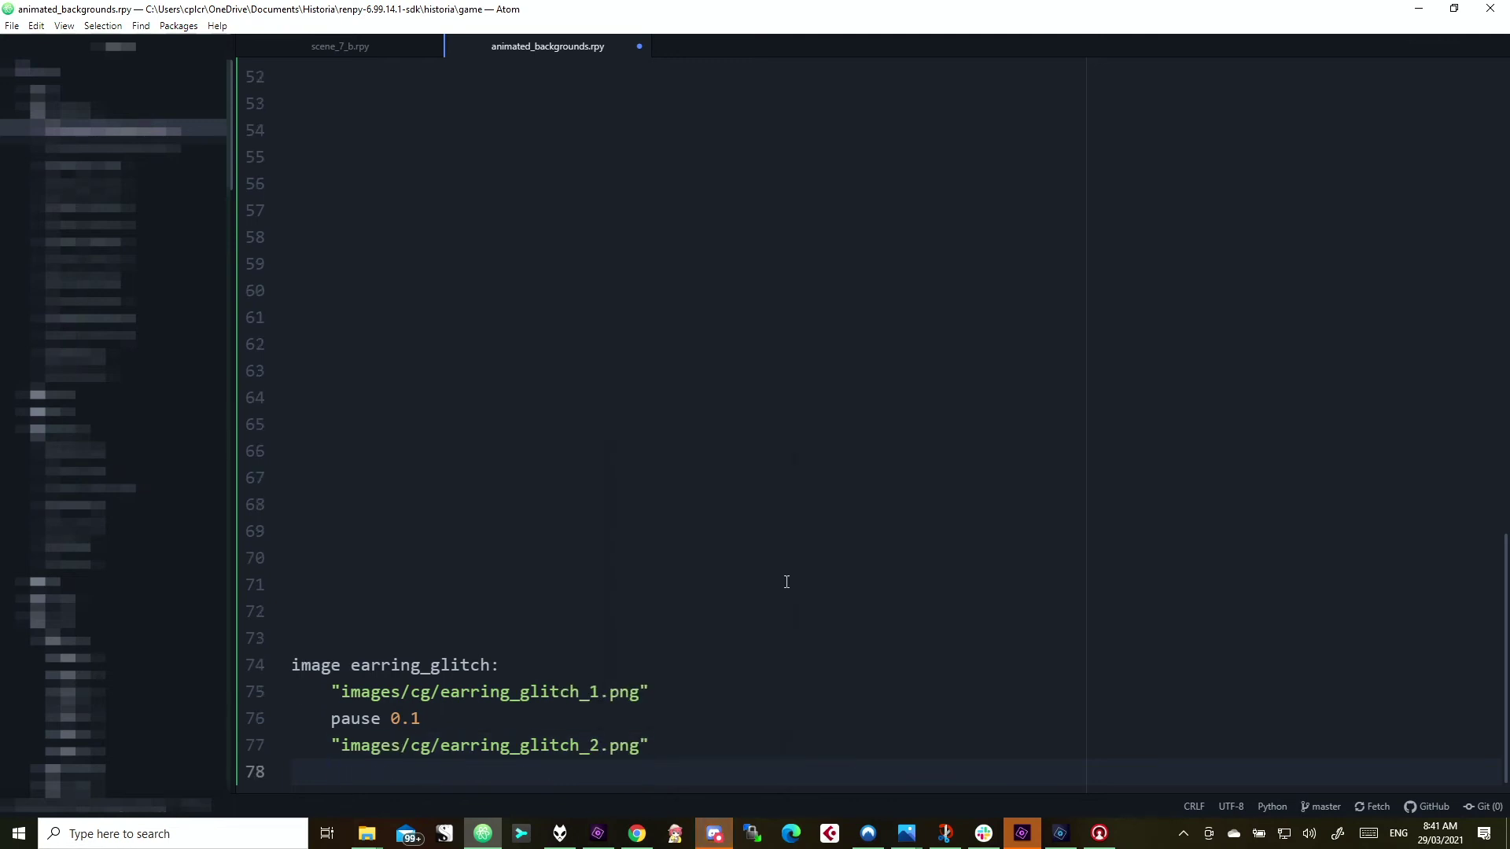
- Add another 'pause 0.1', the third frame earring_glitch_3.png, and a 'repeat' line
{"action": "type", "text": "pause"}
{"action": "type", "text": " 0.1"}
{"action": "key", "text": "Return"}
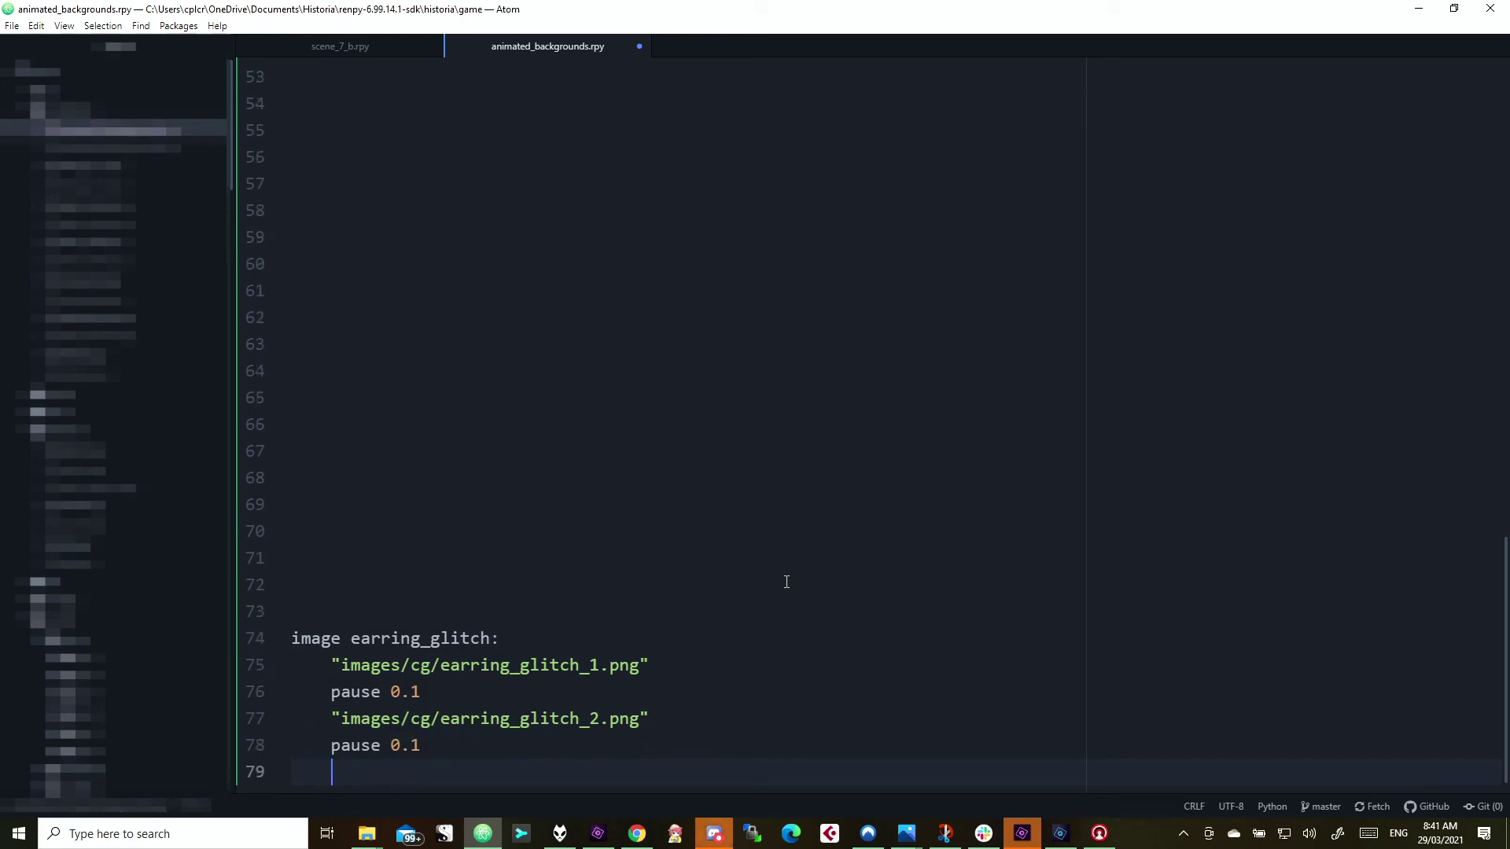
{"action": "type", "text": "\"images/"}
{"action": "type", "text": "cg/ea"}
{"action": "type", "text": "rr"}
{"action": "key", "text": "Down"}
{"action": "key", "text": "Down"}
{"action": "key", "text": "Down"}
{"action": "key", "text": "Tab"}
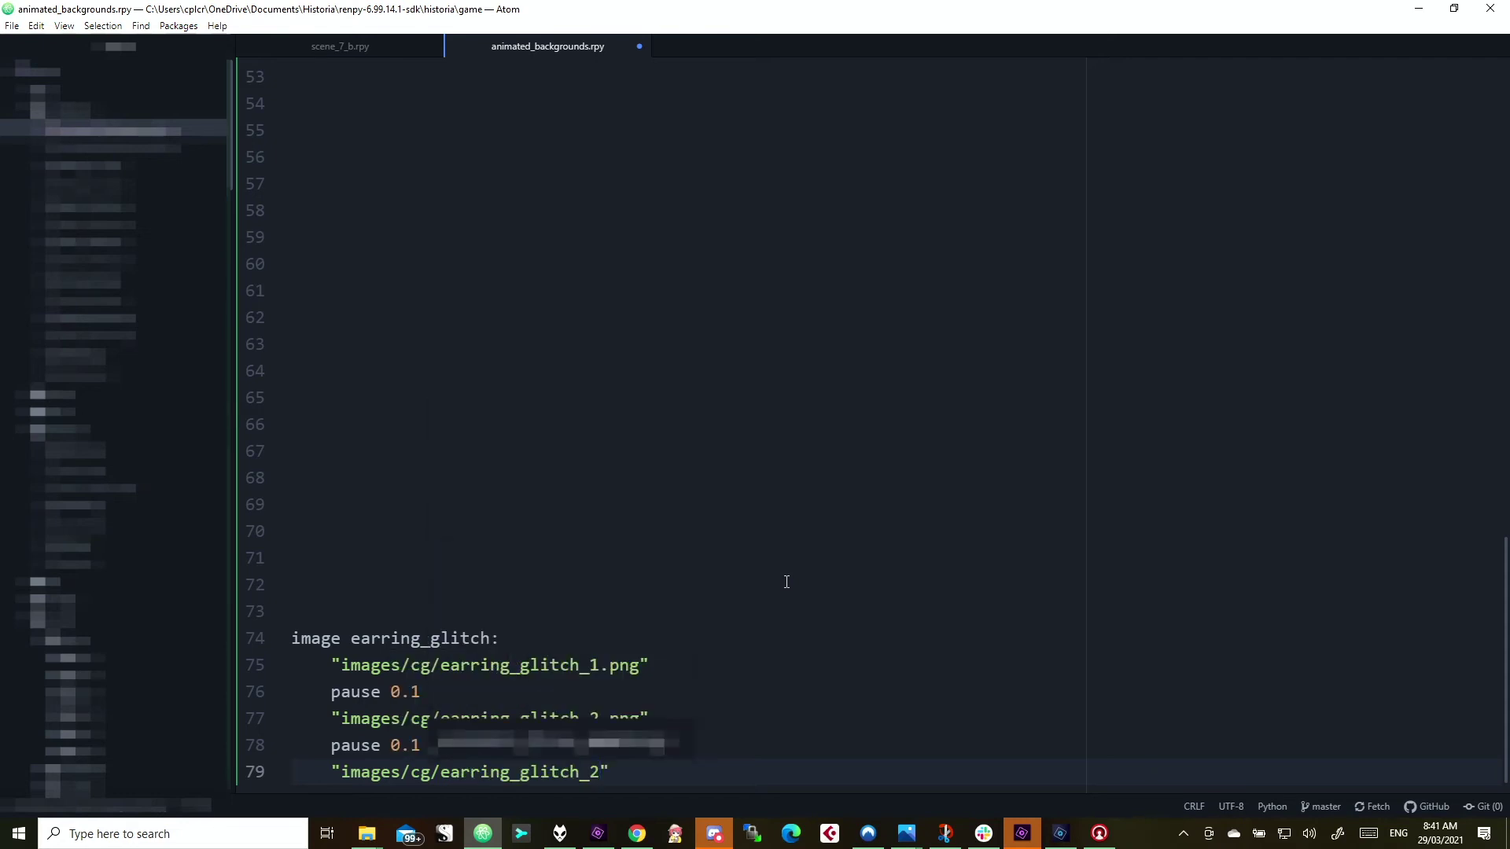
{"action": "key", "text": "BackSpace"}
{"action": "type", "text": "3.pg"}
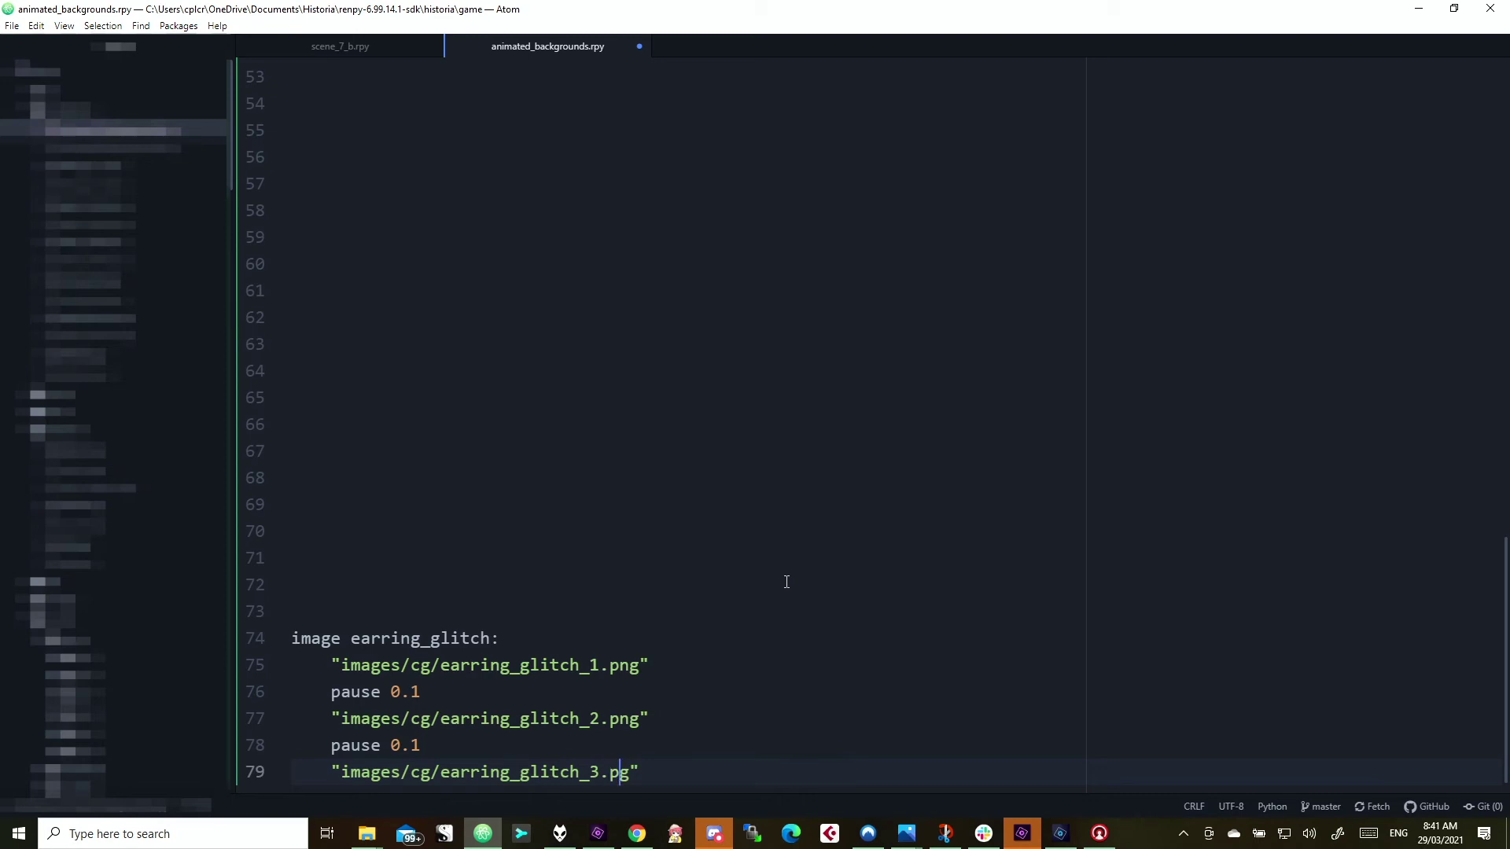
{"action": "type", "text": "n"}
{"action": "key", "text": "Right"}
{"action": "key", "text": "Right"}
{"action": "key", "text": "Return"}
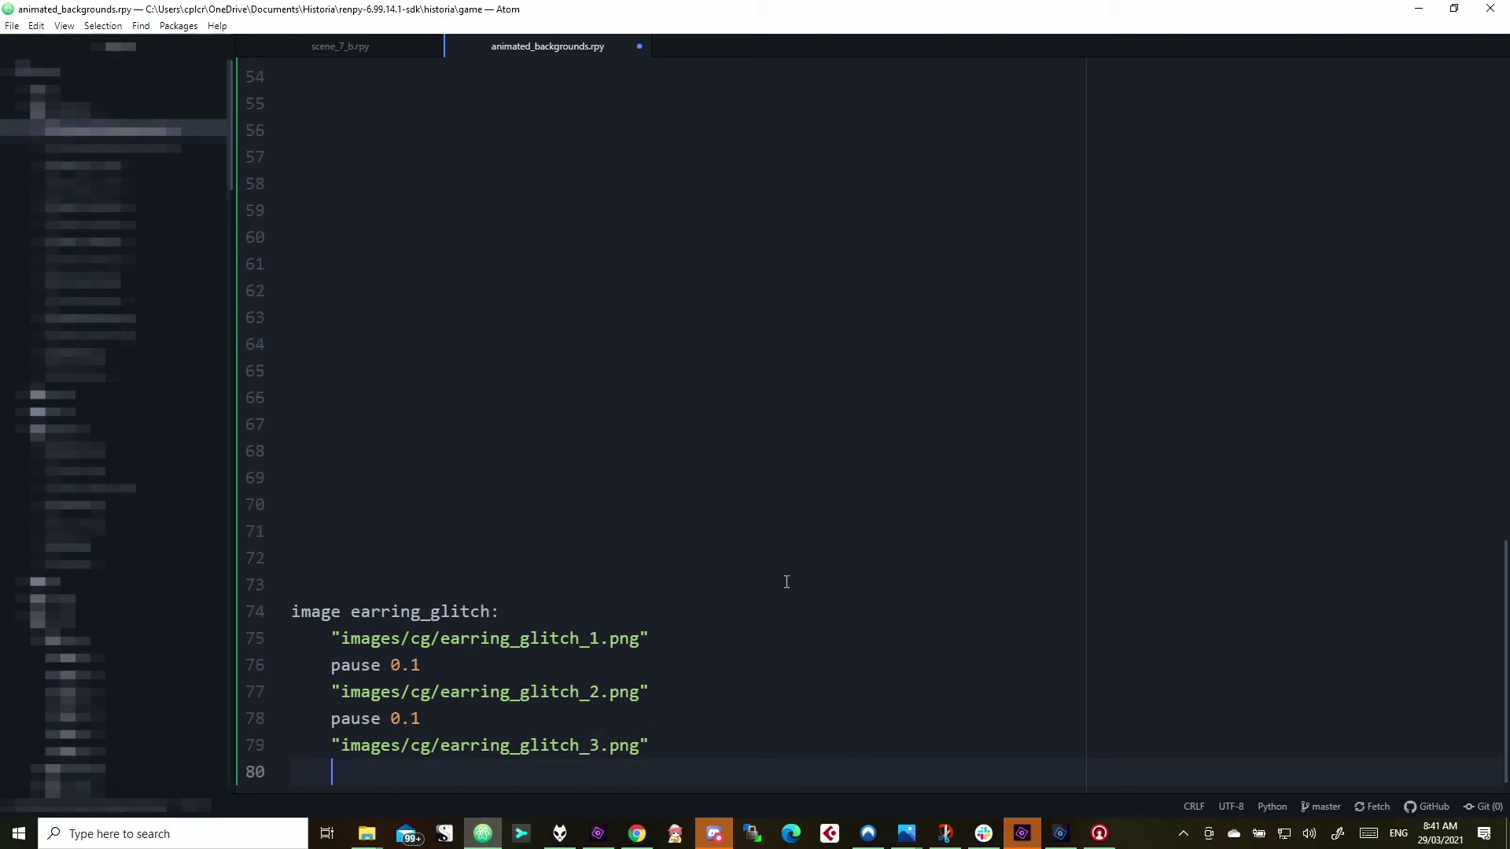
{"action": "type", "text": "repeate"}
{"action": "key", "text": "BackSpace"}
{"action": "key", "text": "BackSpace"}
{"action": "type", "text": "t"}
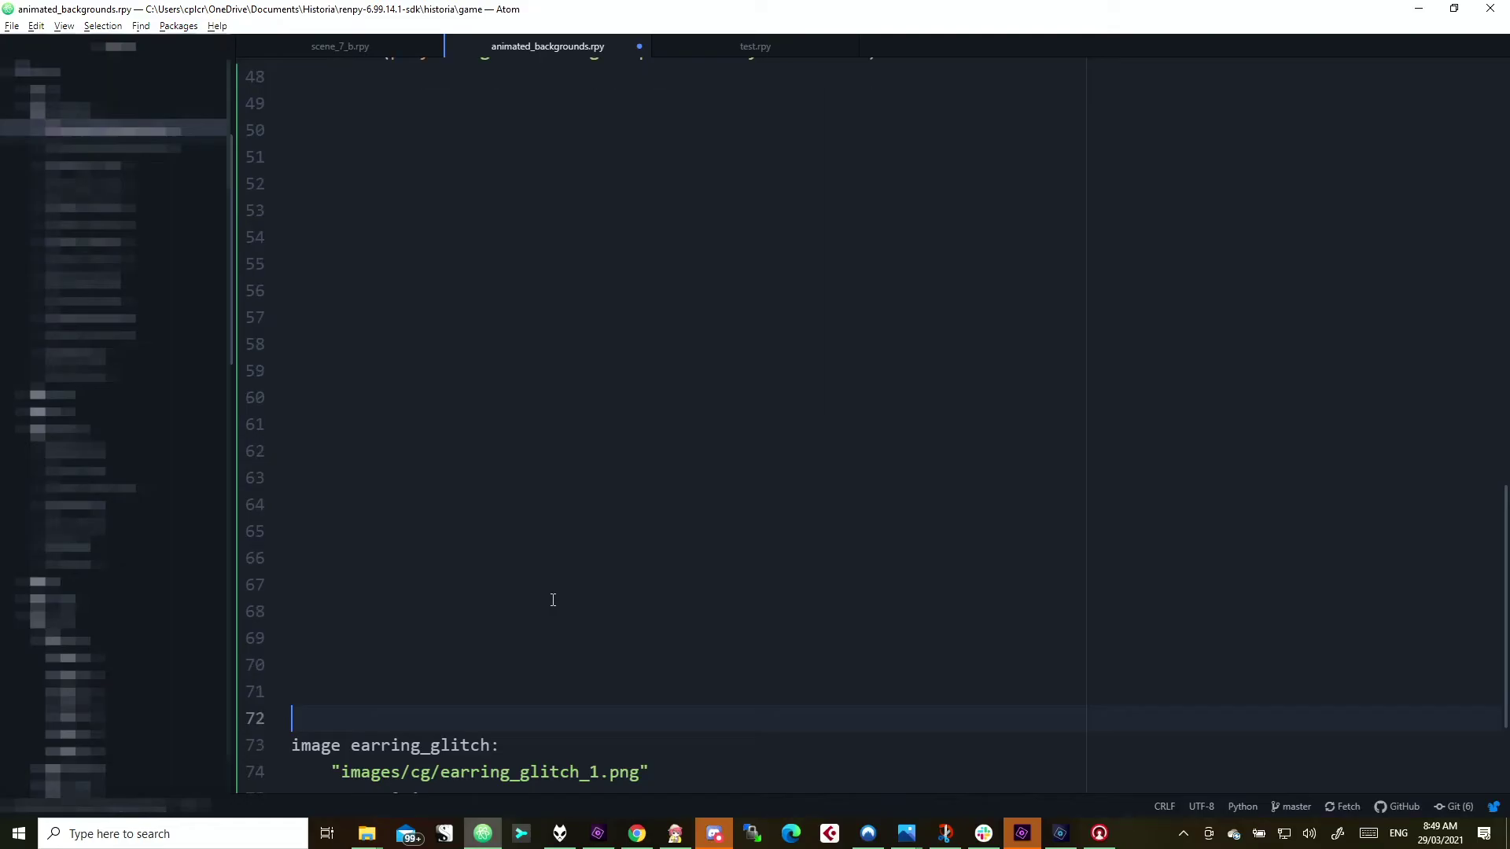
- Copy the first frame's image path onto a new line after the first pause
{"action": "scroll", "coordinate": [598, 586], "scroll_direction": "down", "scroll_amount": 2}
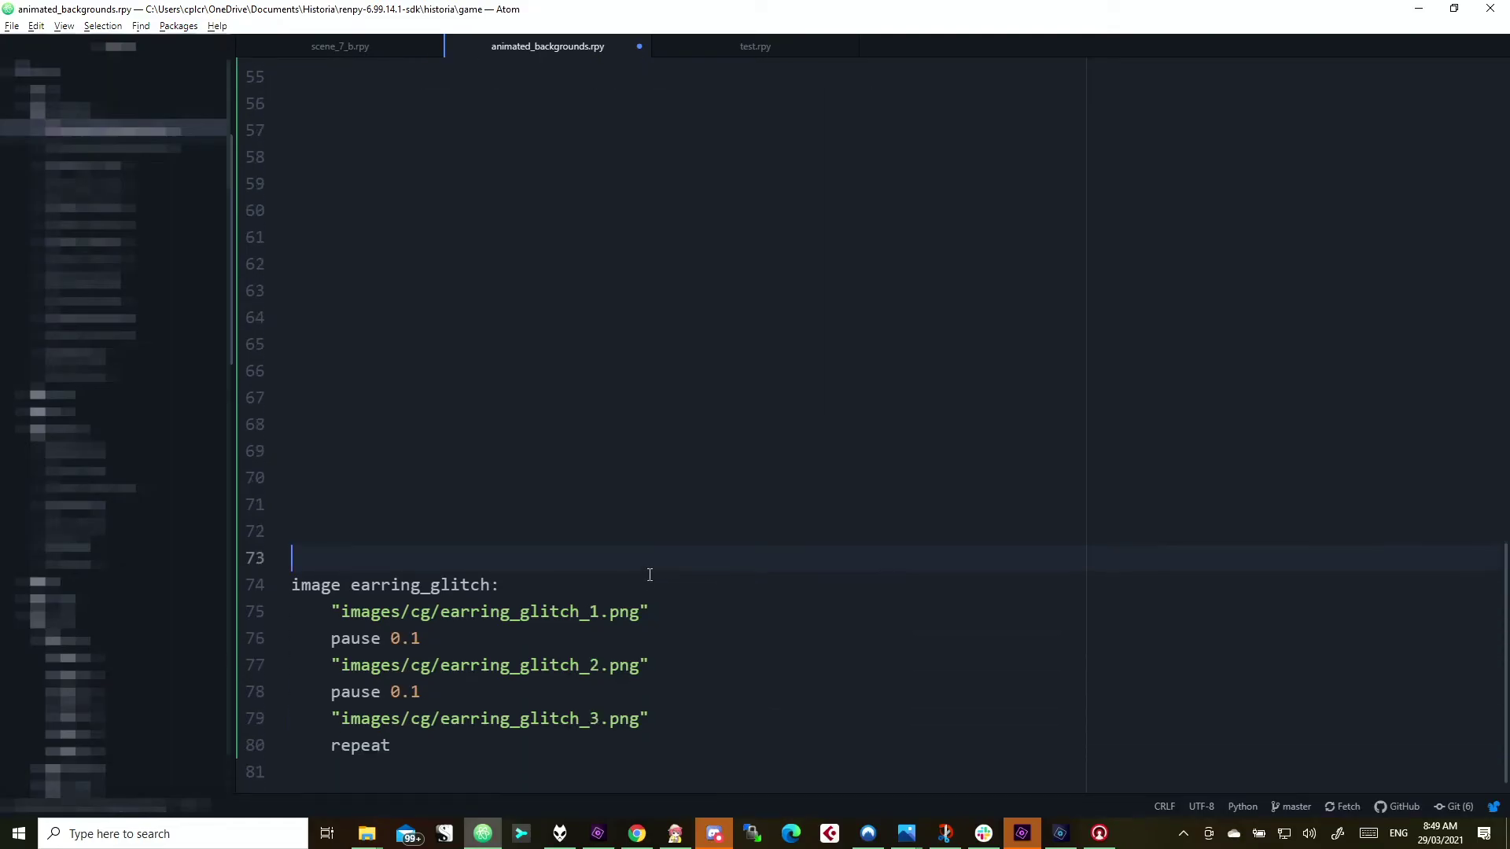
{"action": "left_click", "coordinate": [633, 638]}
{"action": "left_click", "coordinate": [602, 664]}
{"action": "left_click", "coordinate": [706, 614]}
{"action": "key", "text": "ctrl+shift+Left"}
{"action": "key", "text": "ctrl+shift+Left"}
{"action": "key", "text": "ctrl+shift+Left"}
{"action": "key", "text": "ctrl+shift+Left"}
{"action": "key", "text": "ctrl+shift+Left"}
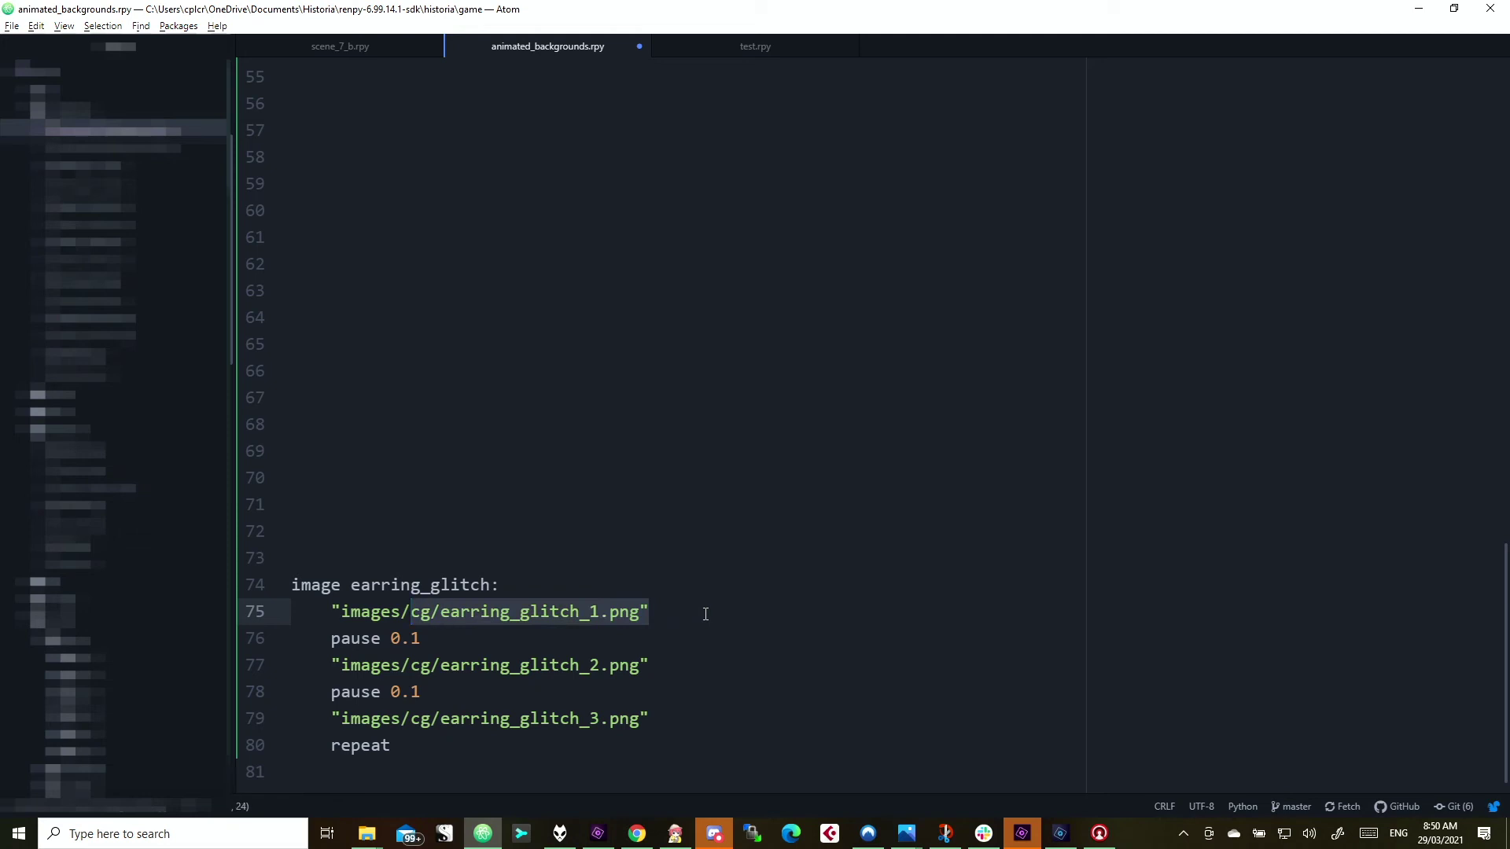
{"action": "key", "text": "ctrl+shift+Left"}
{"action": "key", "text": "ctrl+shift+Left"}
{"action": "key", "text": "ctrl+c"}
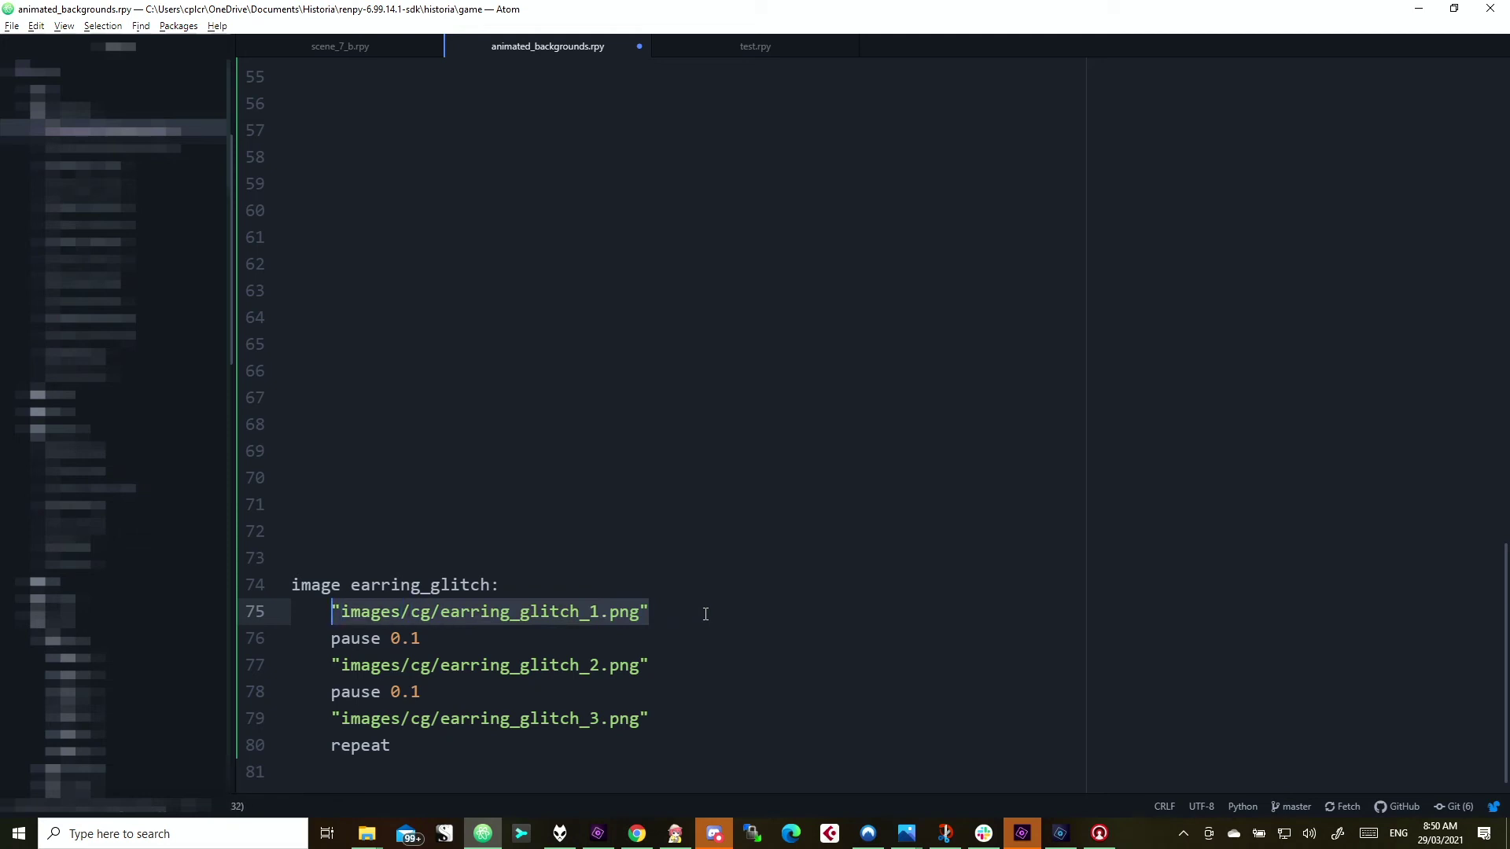
{"action": "key", "text": "Down"}
{"action": "key", "text": "Down"}
{"action": "key", "text": "Up"}
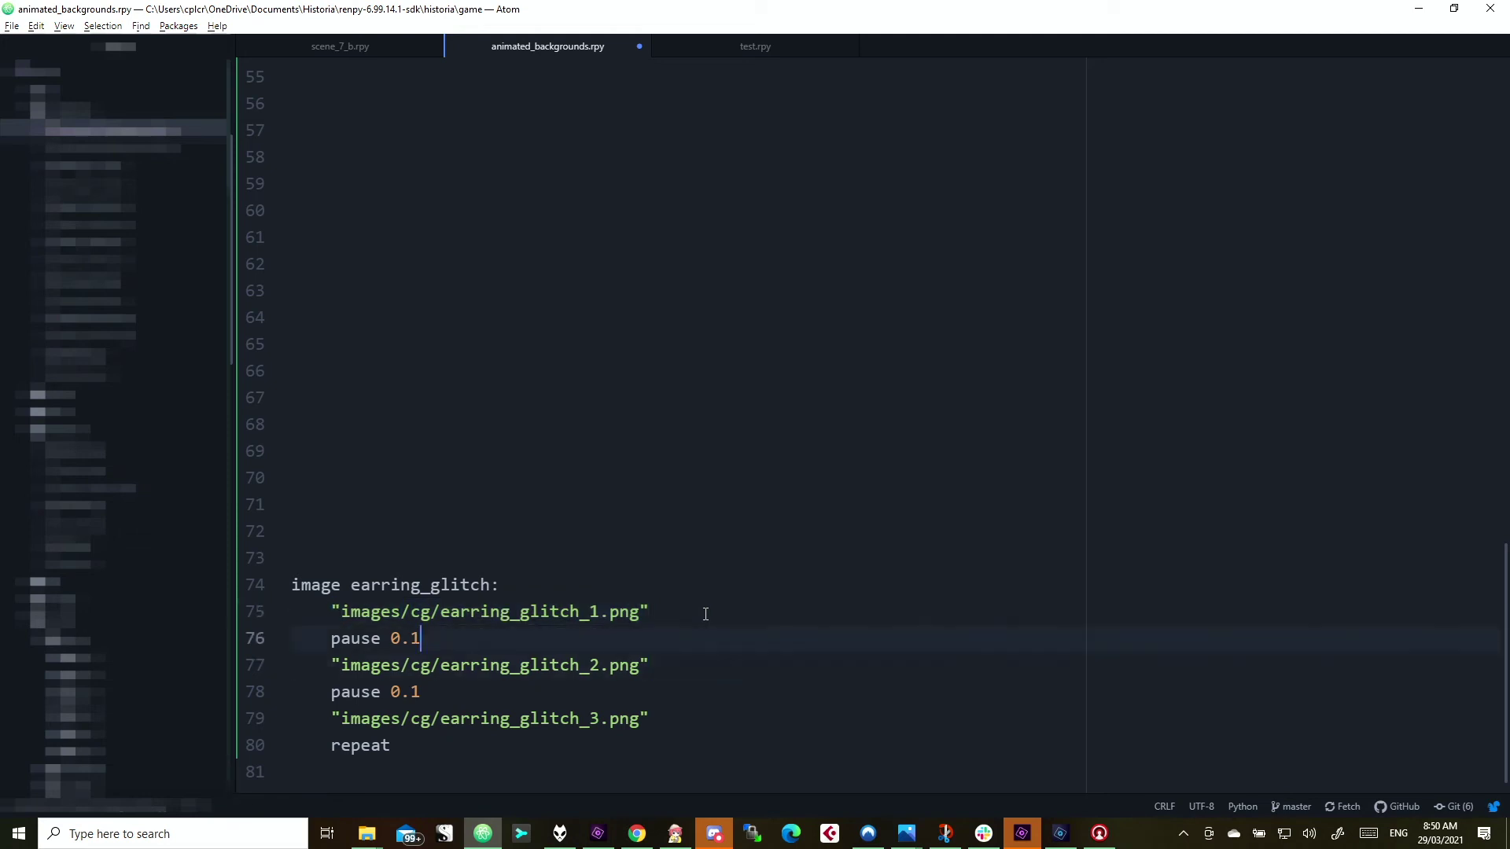
{"action": "key", "text": "Return"}
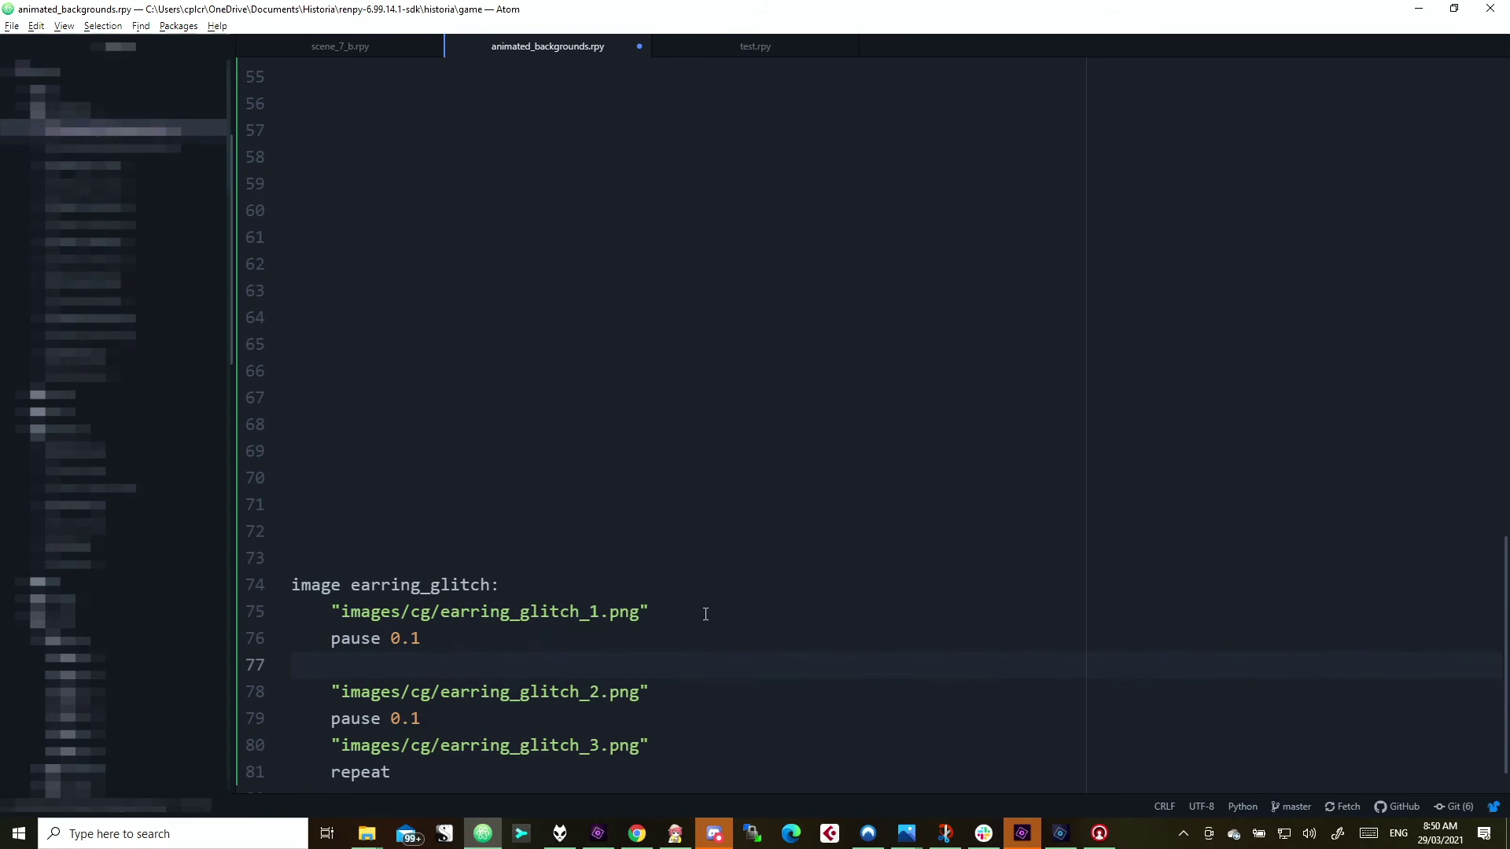
{"action": "key", "text": "ctrl+p"}
{"action": "key", "text": "ctrl+v"}
{"action": "key", "text": "Escape"}
{"action": "key", "text": "ctrl+v"}
- Change the pasted path to earring_glitch_0.png and add 'pause 0.5' below it
{"action": "key", "text": "Left"}
{"action": "key", "text": "Left"}
{"action": "key", "text": "Left"}
{"action": "key", "text": "Left"}
{"action": "key", "text": "Left"}
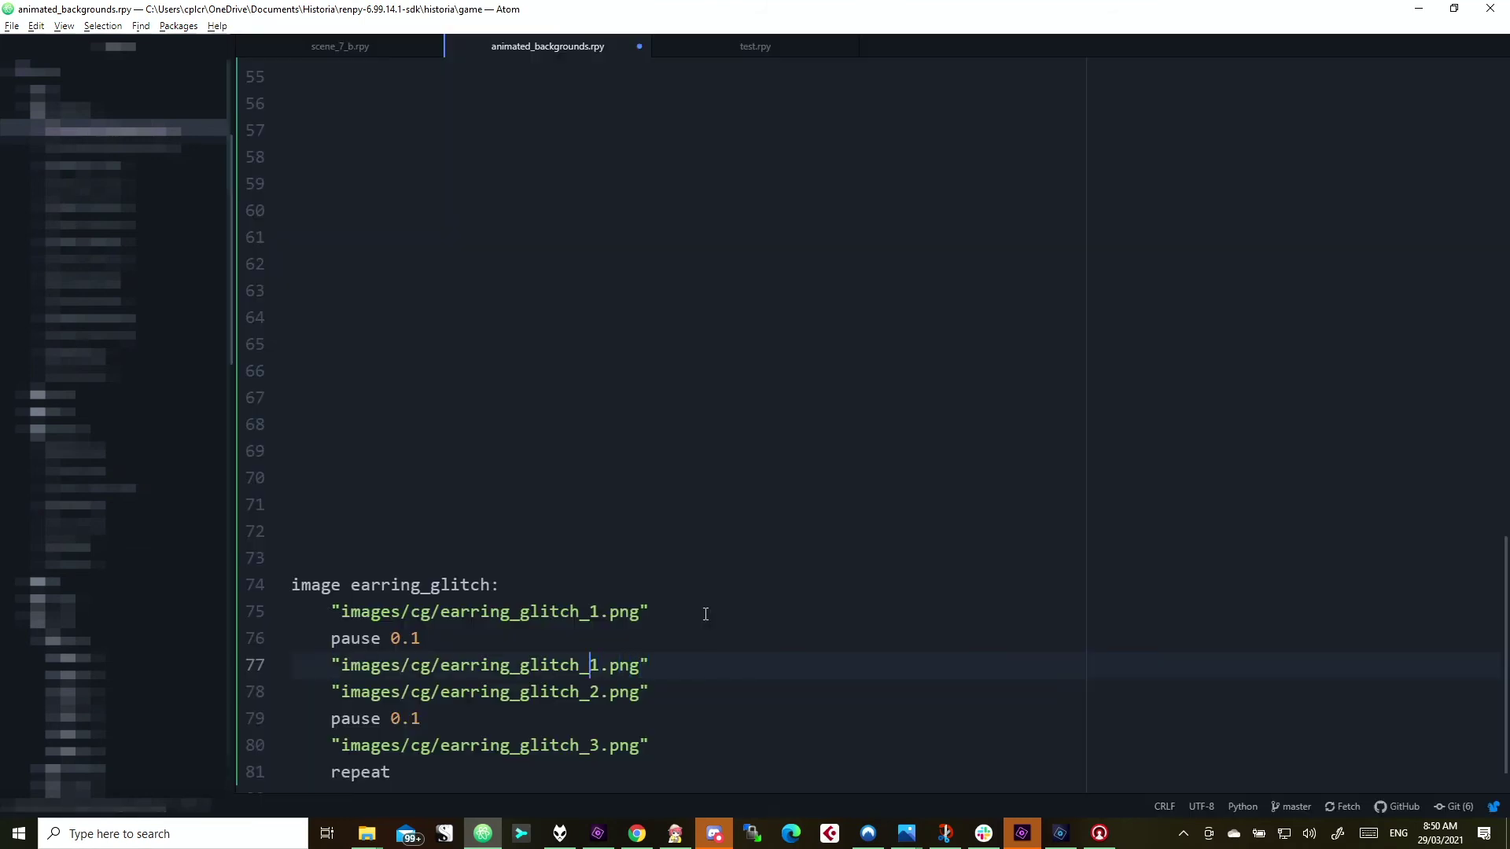
{"action": "key", "text": "BackSpace"}
{"action": "type", "text": "_"}
{"action": "key", "text": "Delete"}
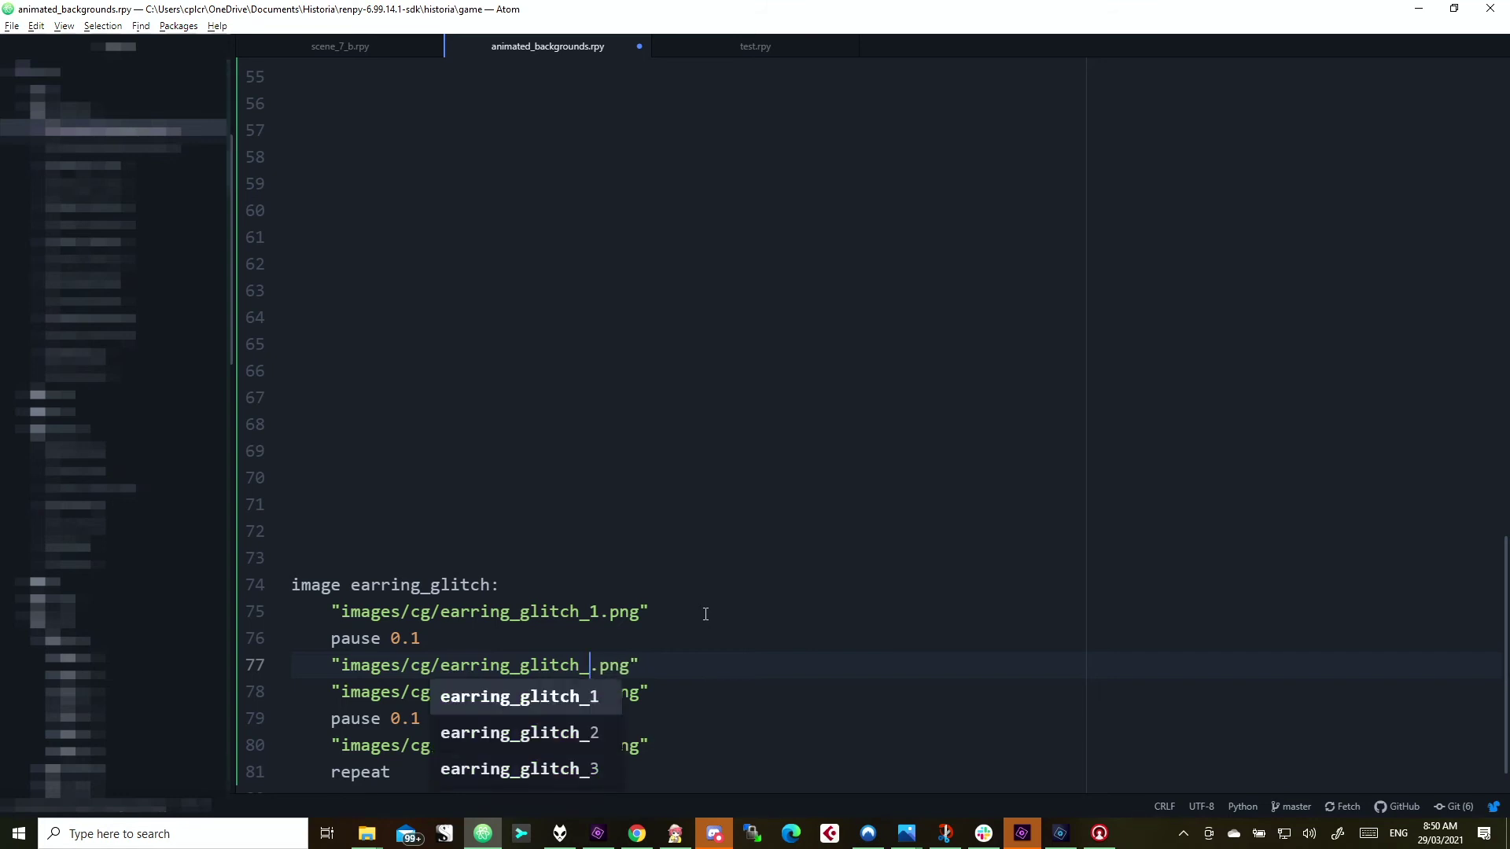
{"action": "type", "text": "0"}
{"action": "key", "text": "Right"}
{"action": "key", "text": "Right"}
{"action": "key", "text": "Right"}
{"action": "key", "text": "Right"}
{"action": "key", "text": "Right"}
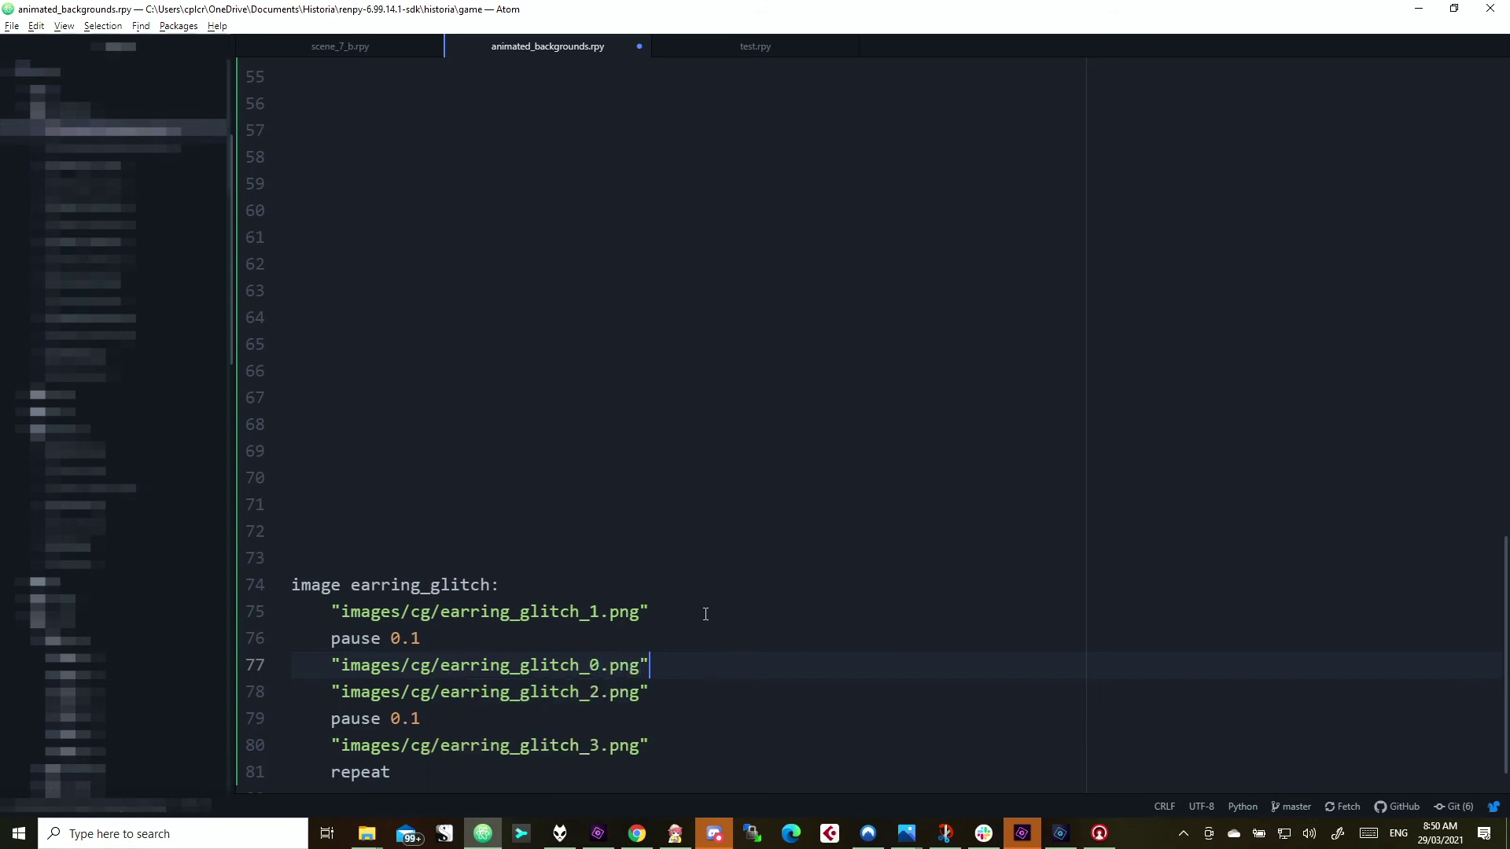
{"action": "key", "text": "Return"}
{"action": "type", "text": "pa"}
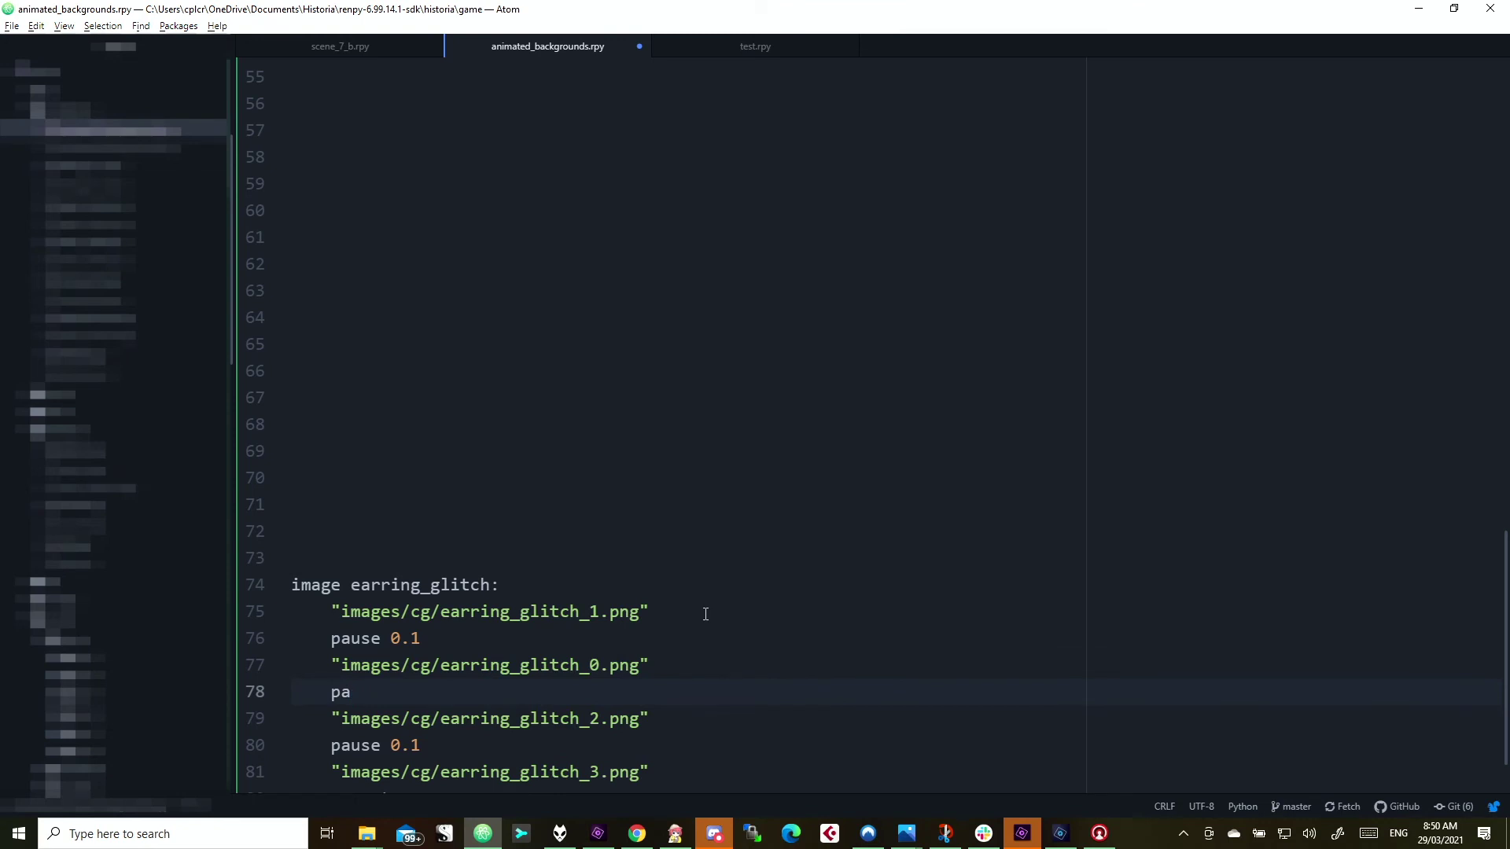
{"action": "type", "text": "use 0"}
{"action": "type", "text": ".5"}
- Duplicate the blank frame and its 0.5 pause after the second frame's pause
{"action": "key", "text": "Down"}
{"action": "key", "text": "Down"}
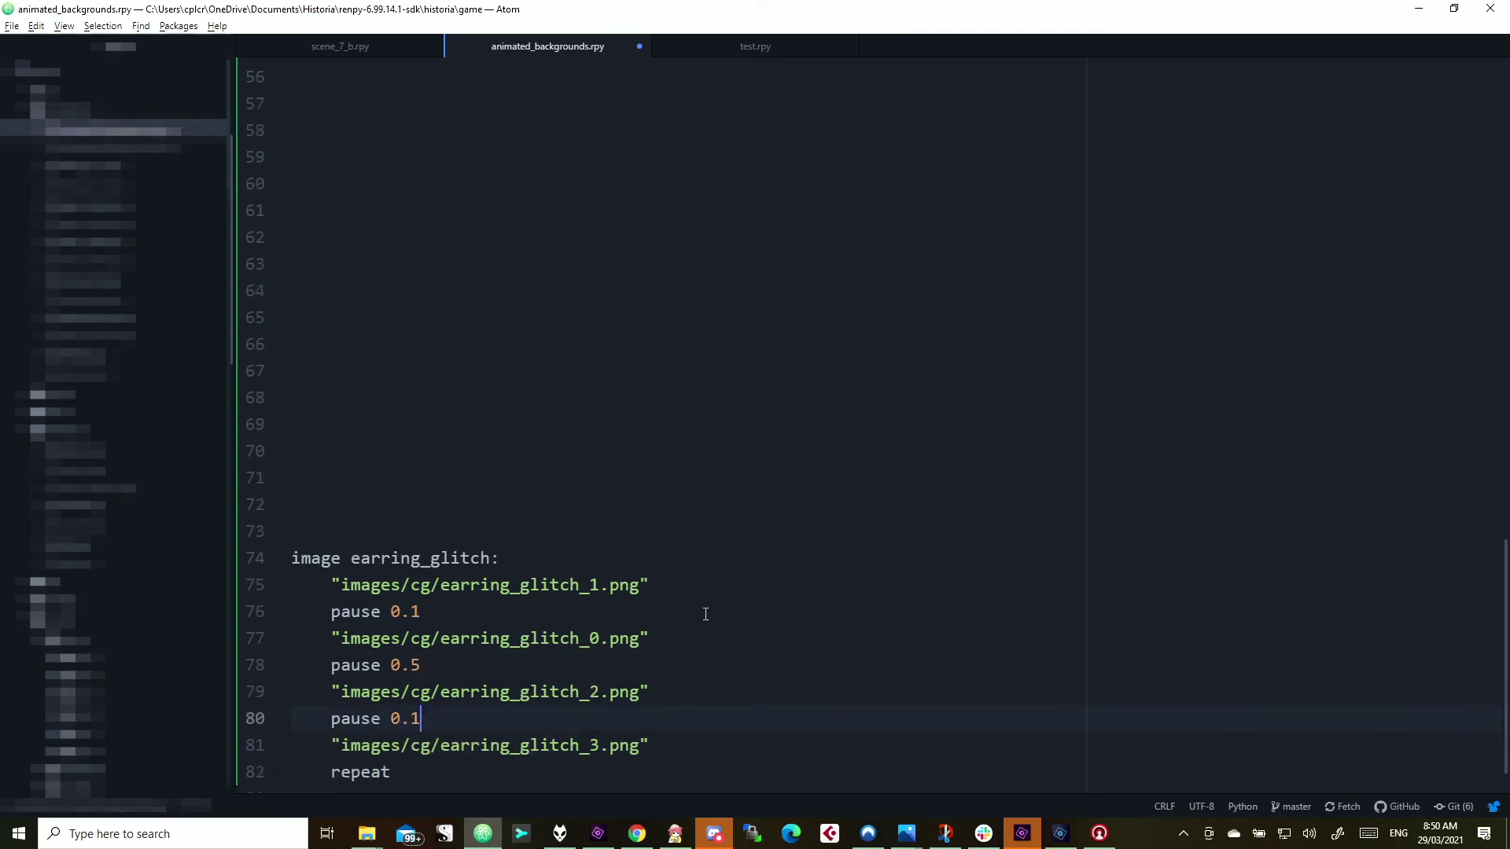
{"action": "key", "text": "Down"}
{"action": "key", "text": "Up"}
{"action": "key", "text": "Up"}
{"action": "key", "text": "Up"}
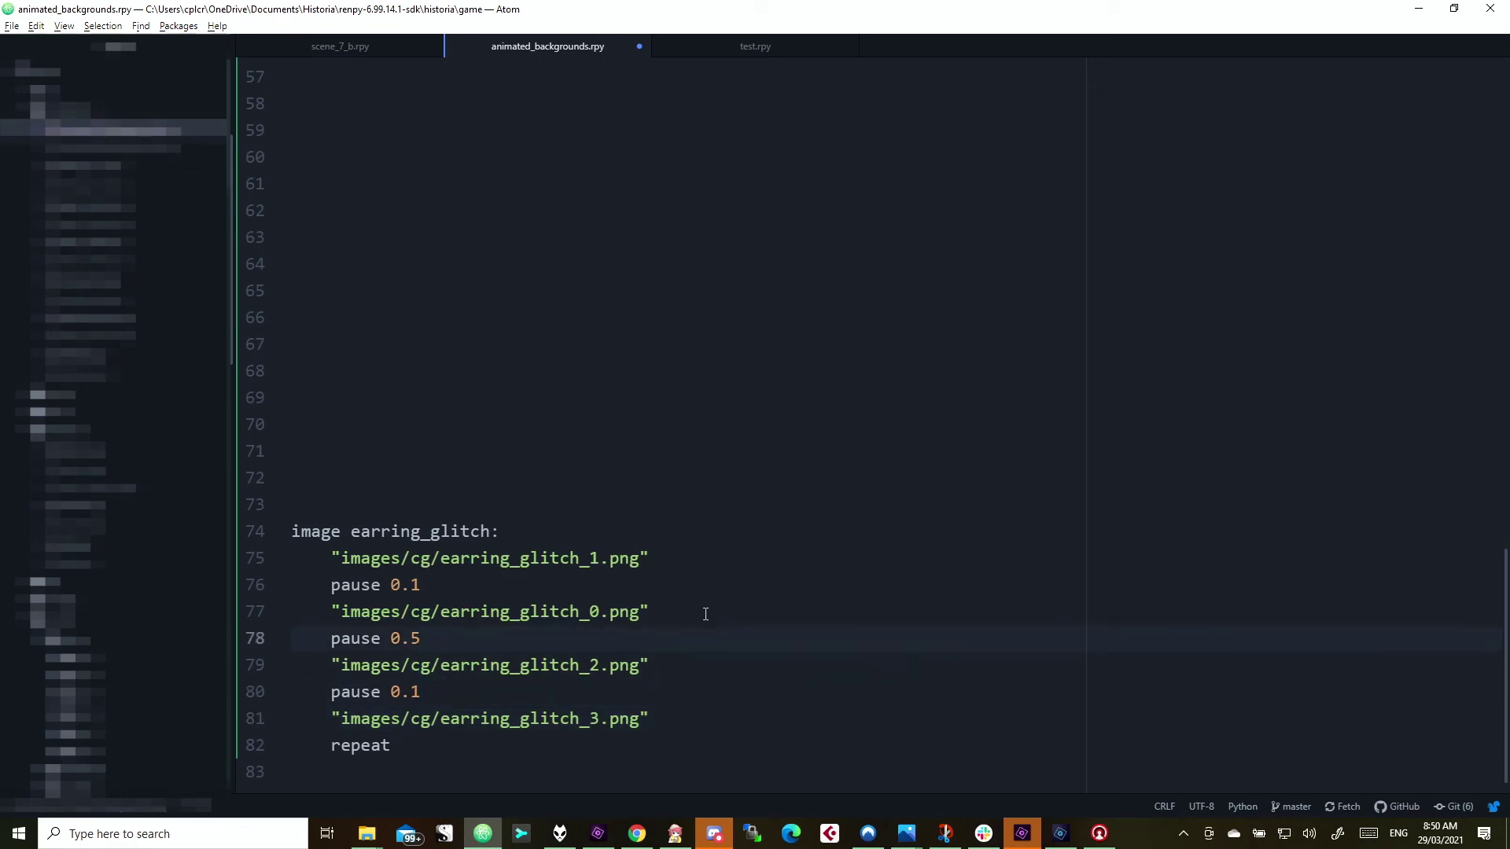
{"action": "key", "text": "shift+Up"}
{"action": "key", "text": "shift+Home"}
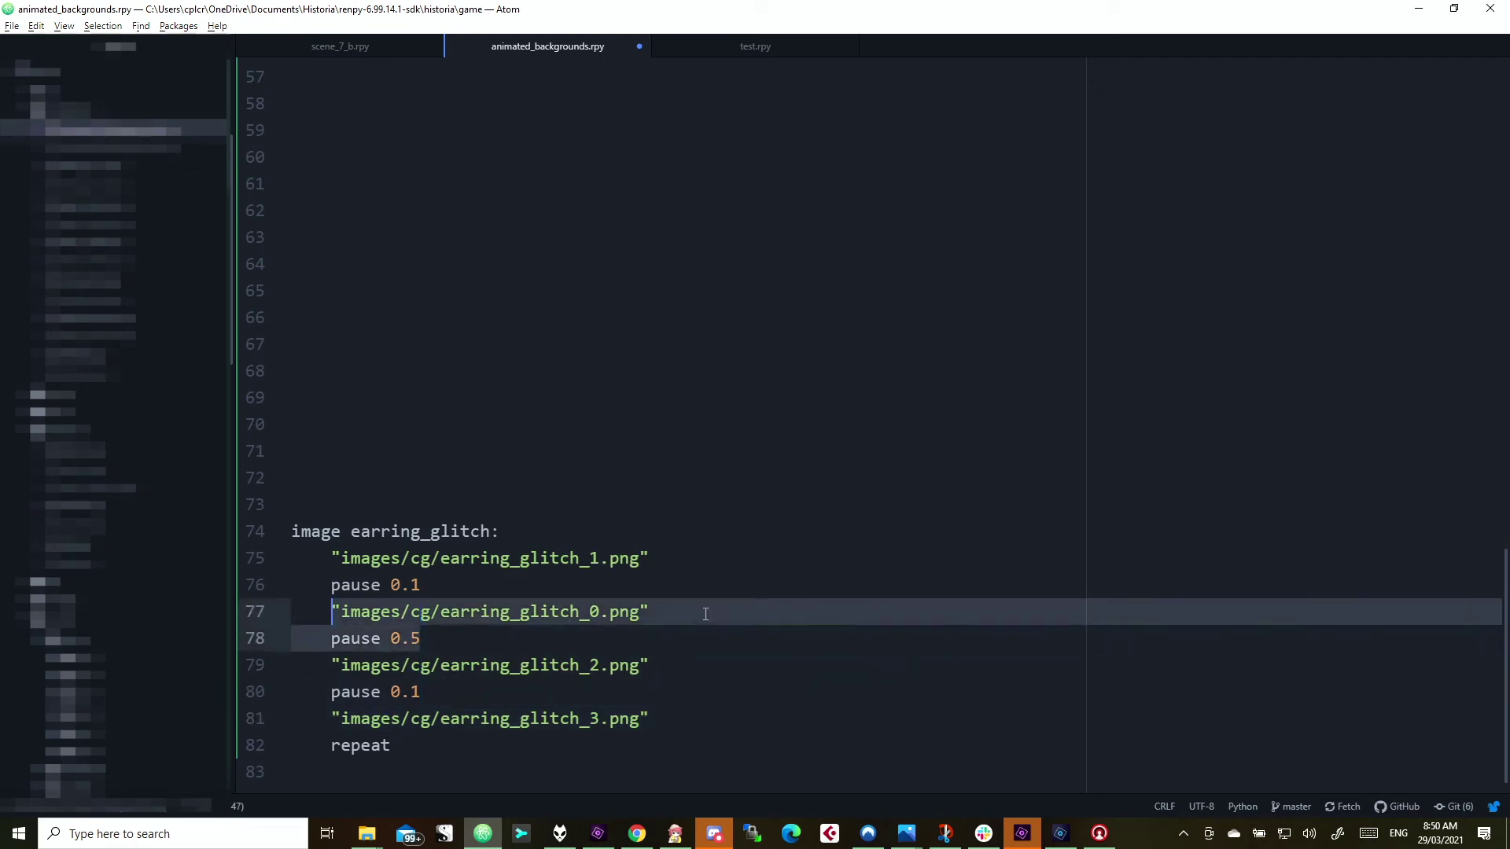
{"action": "key", "text": "shift+Home"}
{"action": "key", "text": "ctrl+c"}
{"action": "key", "text": "Down"}
{"action": "key", "text": "Up"}
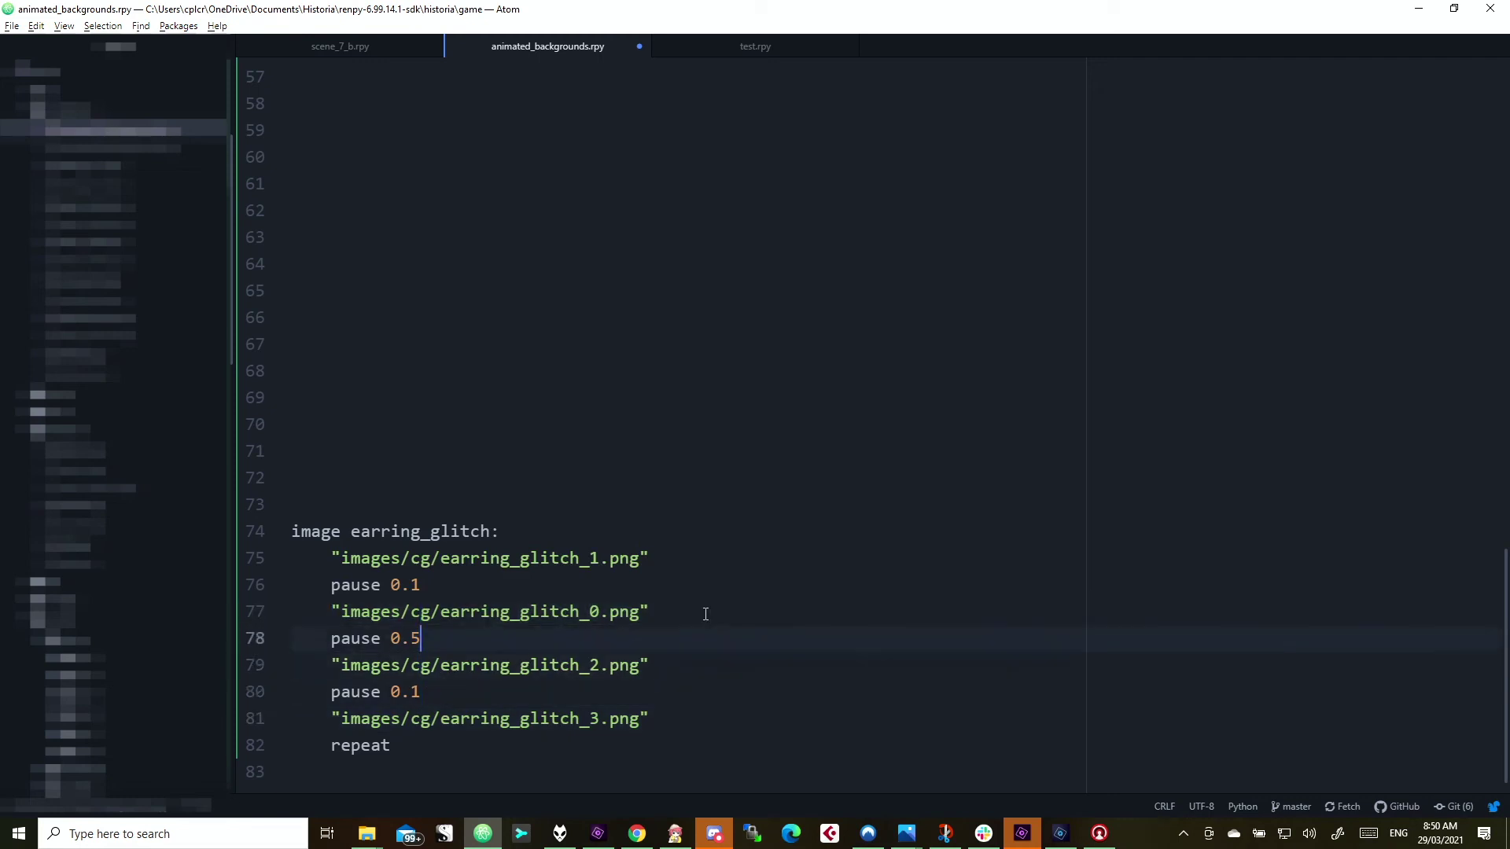
{"action": "key", "text": "Down"}
{"action": "key", "text": "Down"}
{"action": "key", "text": "Return"}
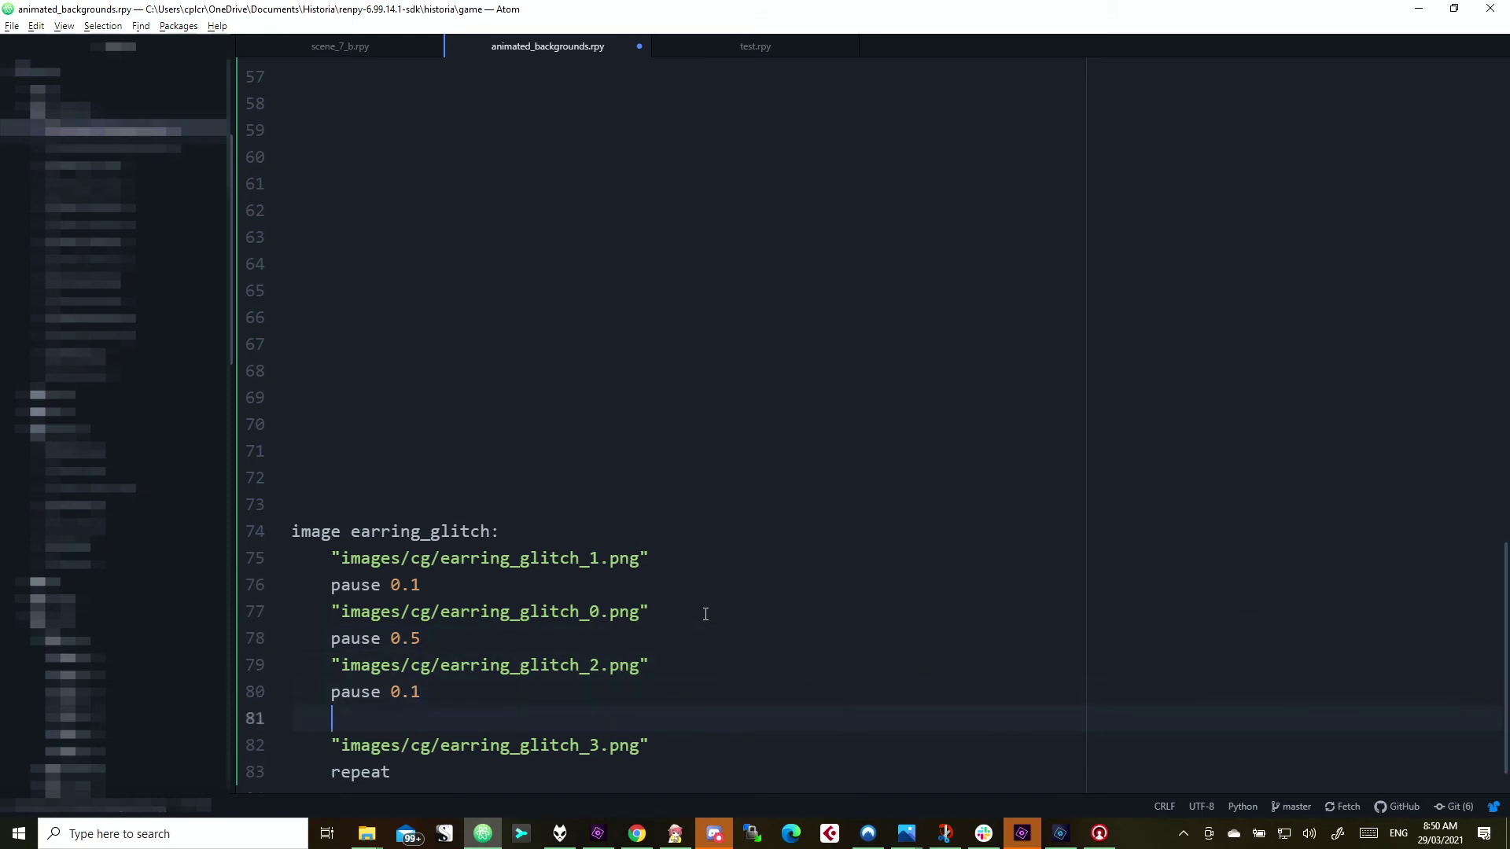
{"action": "key", "text": "ctrl+v"}
- Fix the indentation of the pasted blank frame and pause lines
{"action": "key", "text": "Up"}
{"action": "key", "text": "Left"}
{"action": "key", "text": "Left"}
{"action": "key", "text": "Left"}
{"action": "key", "text": "Left"}
{"action": "key", "text": "Left"}
{"action": "key", "text": "Left"}
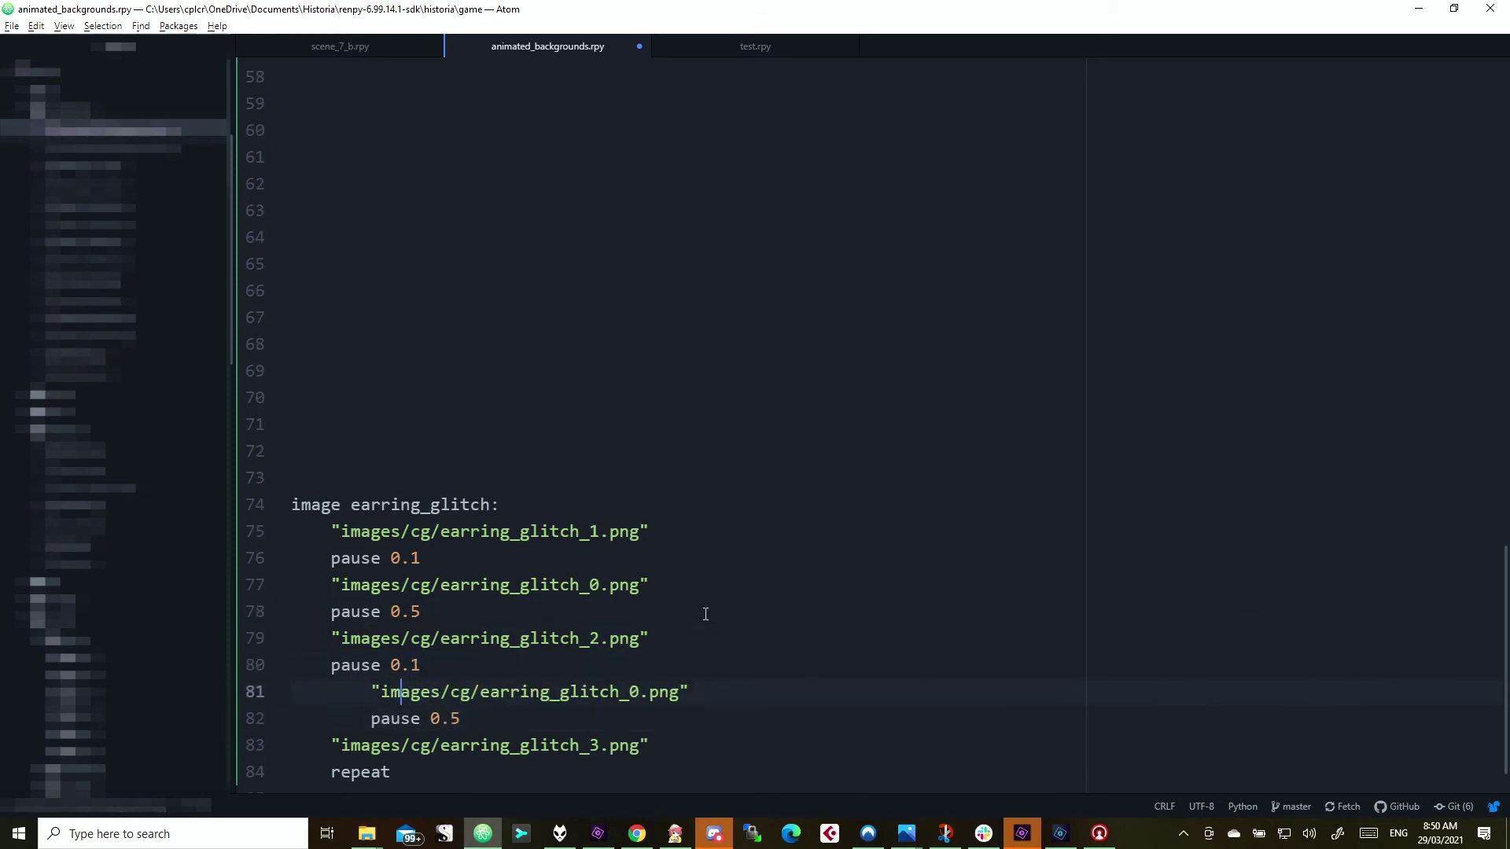
{"action": "key", "text": "Left"}
{"action": "key", "text": "Left"}
{"action": "key", "text": "Left"}
{"action": "key", "text": "BackSpace"}
{"action": "key", "text": "Down"}
{"action": "key", "text": "BackSpace"}
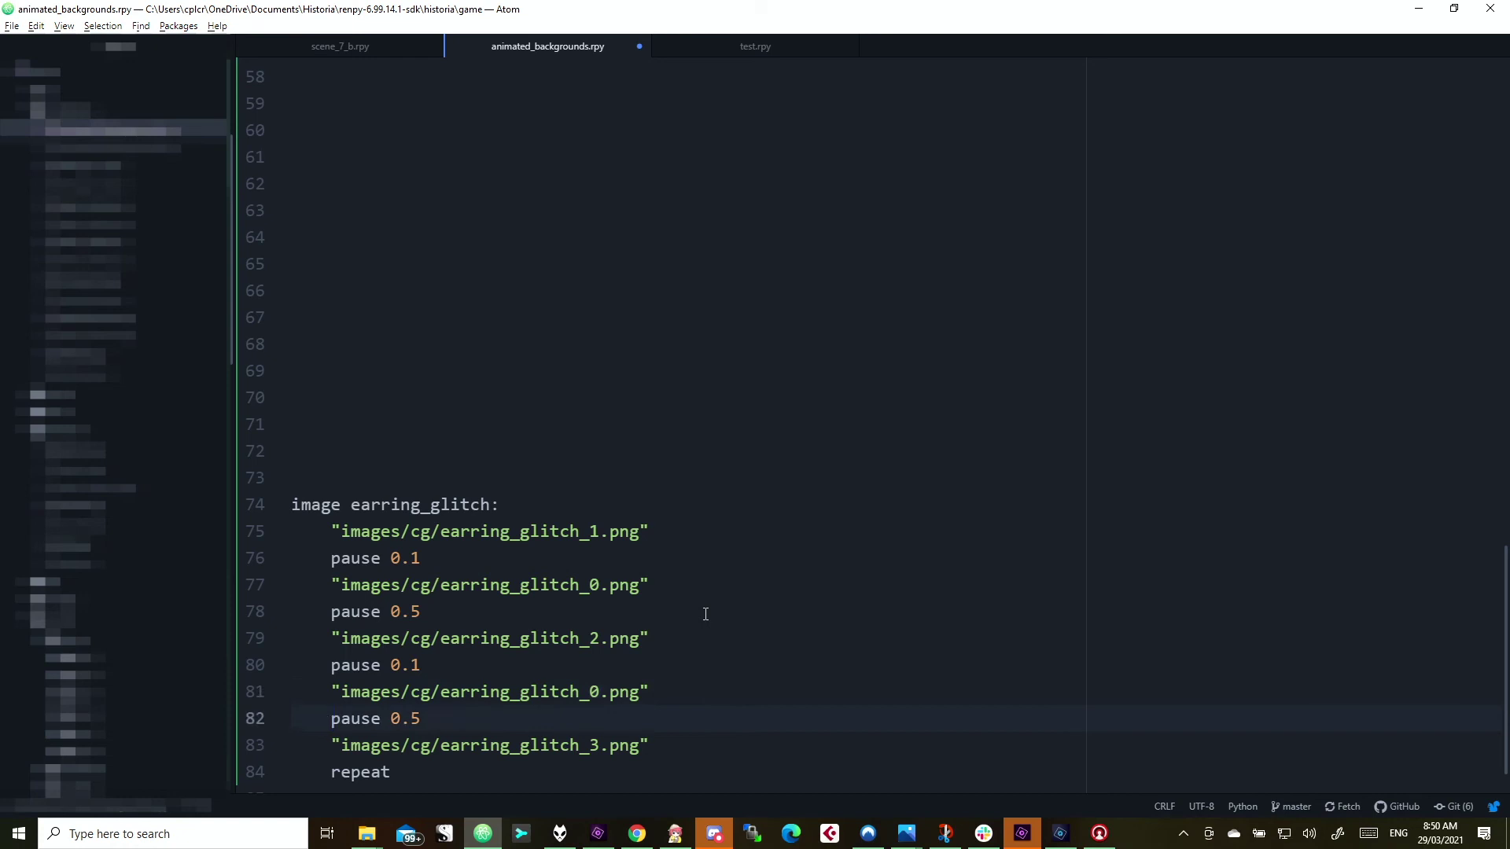
{"action": "key", "text": "Right"}
{"action": "key", "text": "Right"}
{"action": "key", "text": "Right"}
{"action": "key", "text": "Right"}
{"action": "key", "text": "Right"}
{"action": "key", "text": "Right"}
- Change the blank frame's pause value from 0.2 to 1.2
{"action": "key", "text": "BackSpace"}
{"action": "type", "text": "1"}
{"action": "key", "text": "Down"}
{"action": "key", "text": "Down"}
{"action": "key", "text": "Up"}
{"action": "key", "text": "Down"}
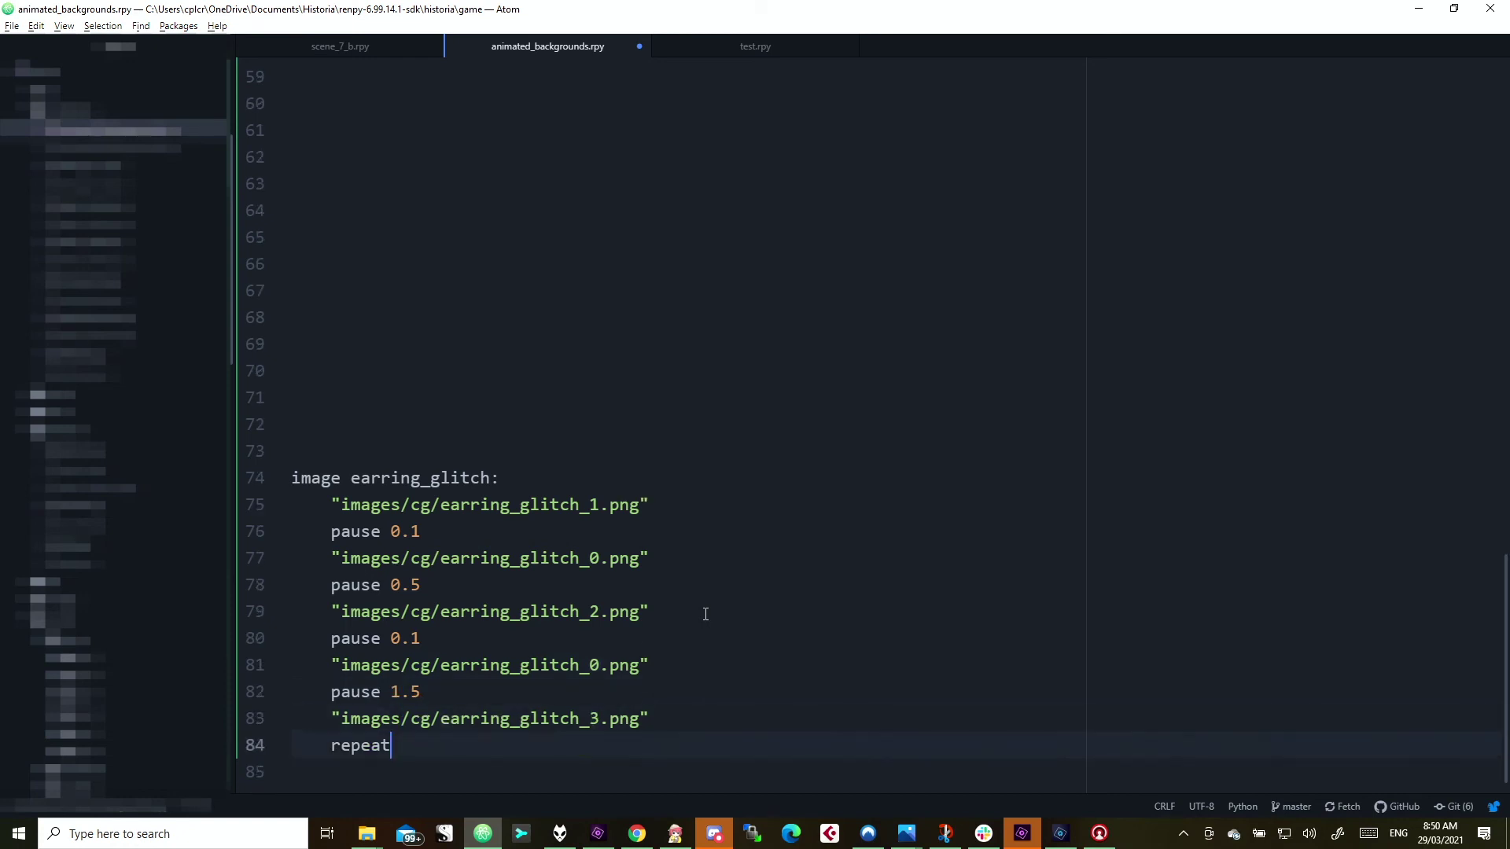
{"action": "key", "text": "Up"}
{"action": "key", "text": "End"}
- Add a pause 0.1 line after the third frame
{"action": "key", "text": "Return"}
{"action": "type", "text": "p"}
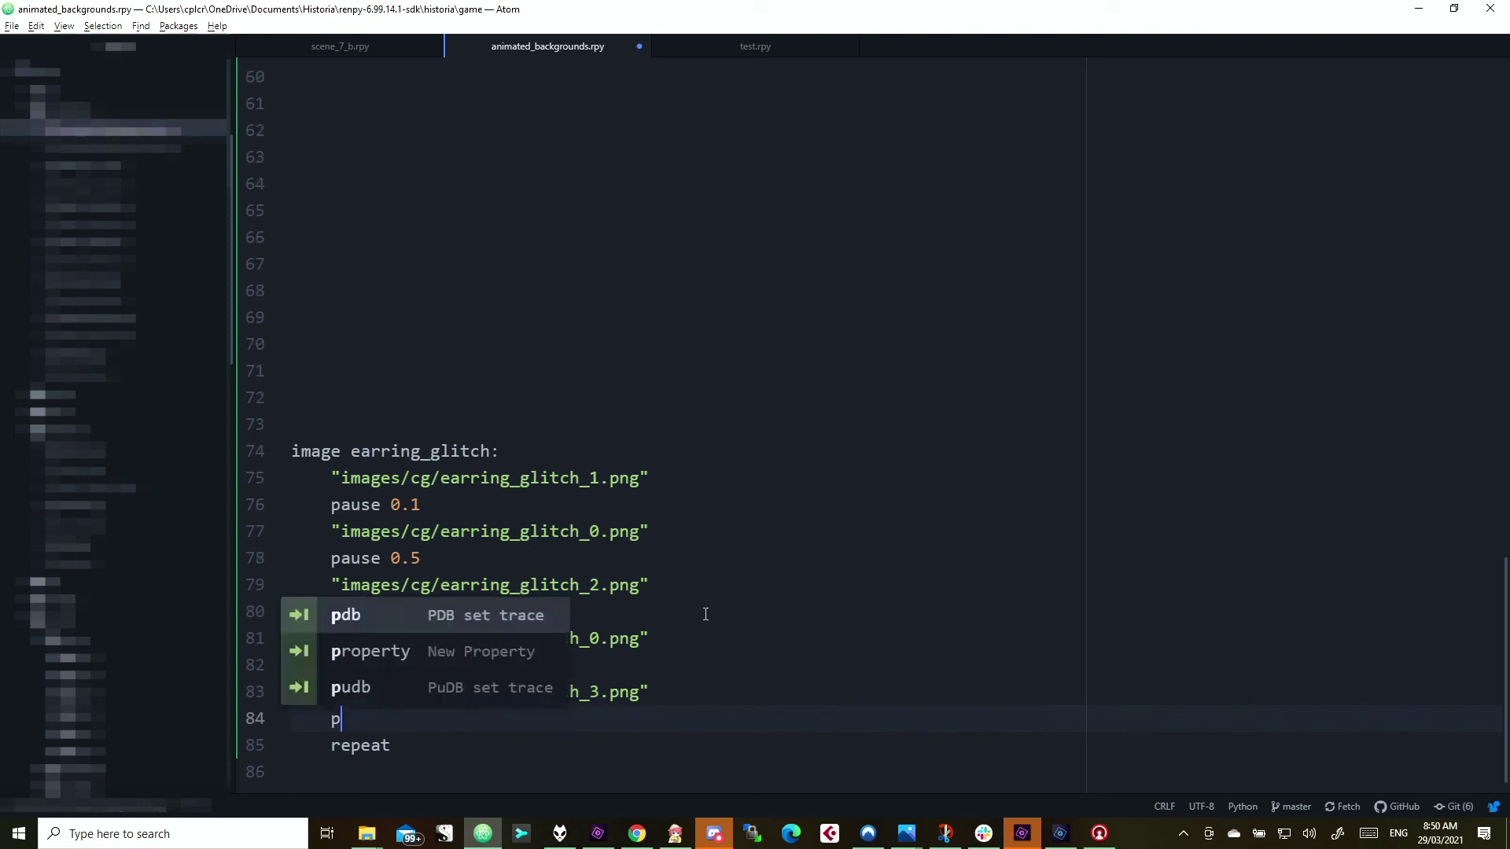
{"action": "type", "text": "ause 0.2"}
{"action": "key", "text": "BackSpace"}
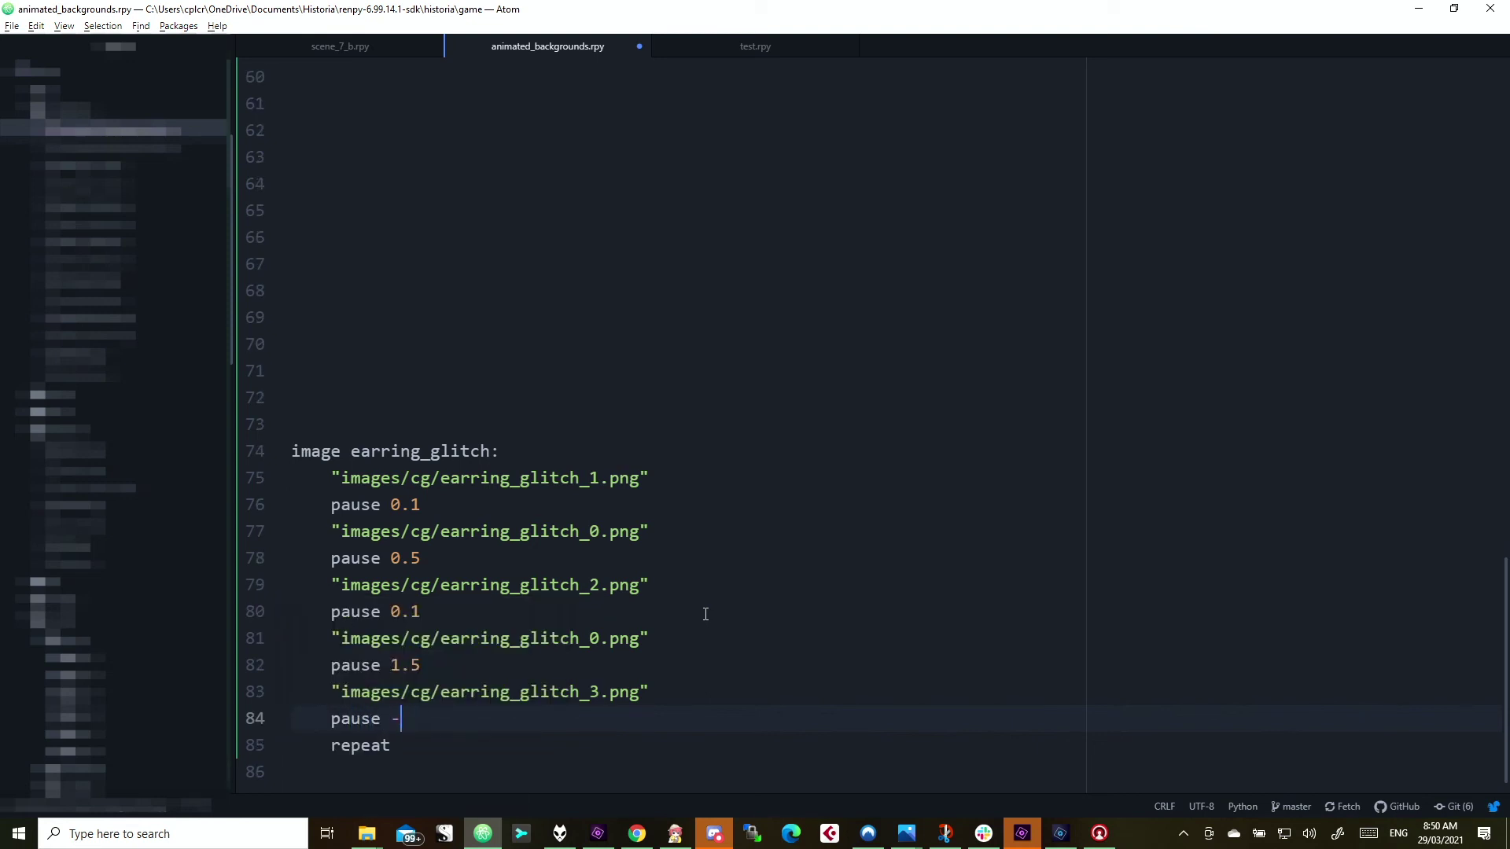
{"action": "key", "text": "BackSpace"}
{"action": "key", "text": "BackSpace"}
{"action": "type", "text": "0.1"}
{"action": "key", "text": "Return"}
- Paste a copy of the blank frame and its pause after glitch_3, ending its pause value in 2
{"action": "key", "text": "Up"}
{"action": "key", "text": "Up"}
{"action": "key", "text": "Up"}
{"action": "key", "text": "Up"}
{"action": "key", "text": "shift+Down"}
{"action": "key", "text": "shift+Down"}
{"action": "key", "text": "ctrl+c"}
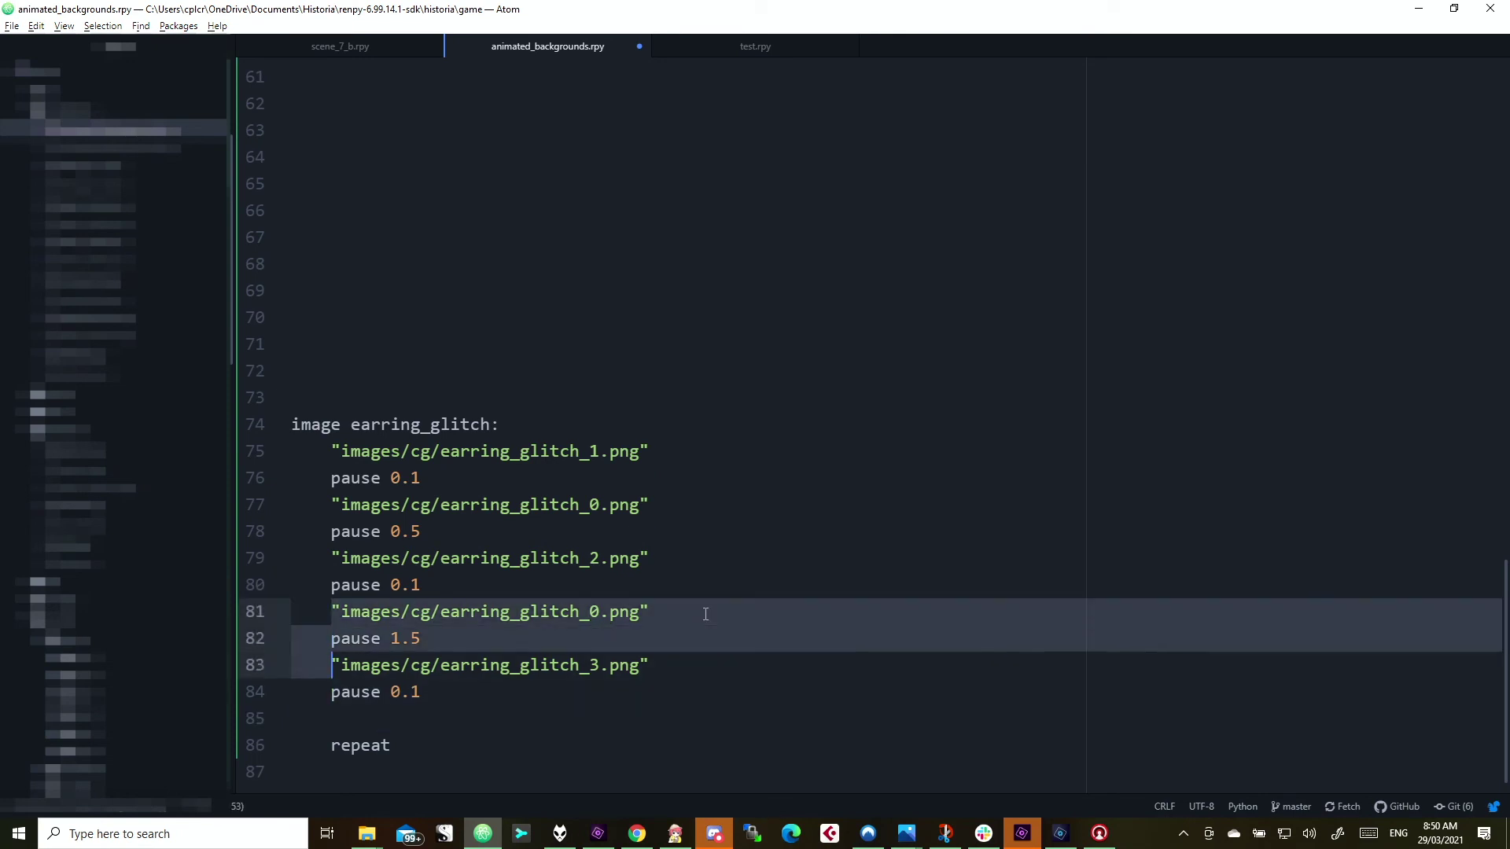
{"action": "key", "text": "shift+Up"}
{"action": "key", "text": "shift+End"}
{"action": "key", "text": "Down"}
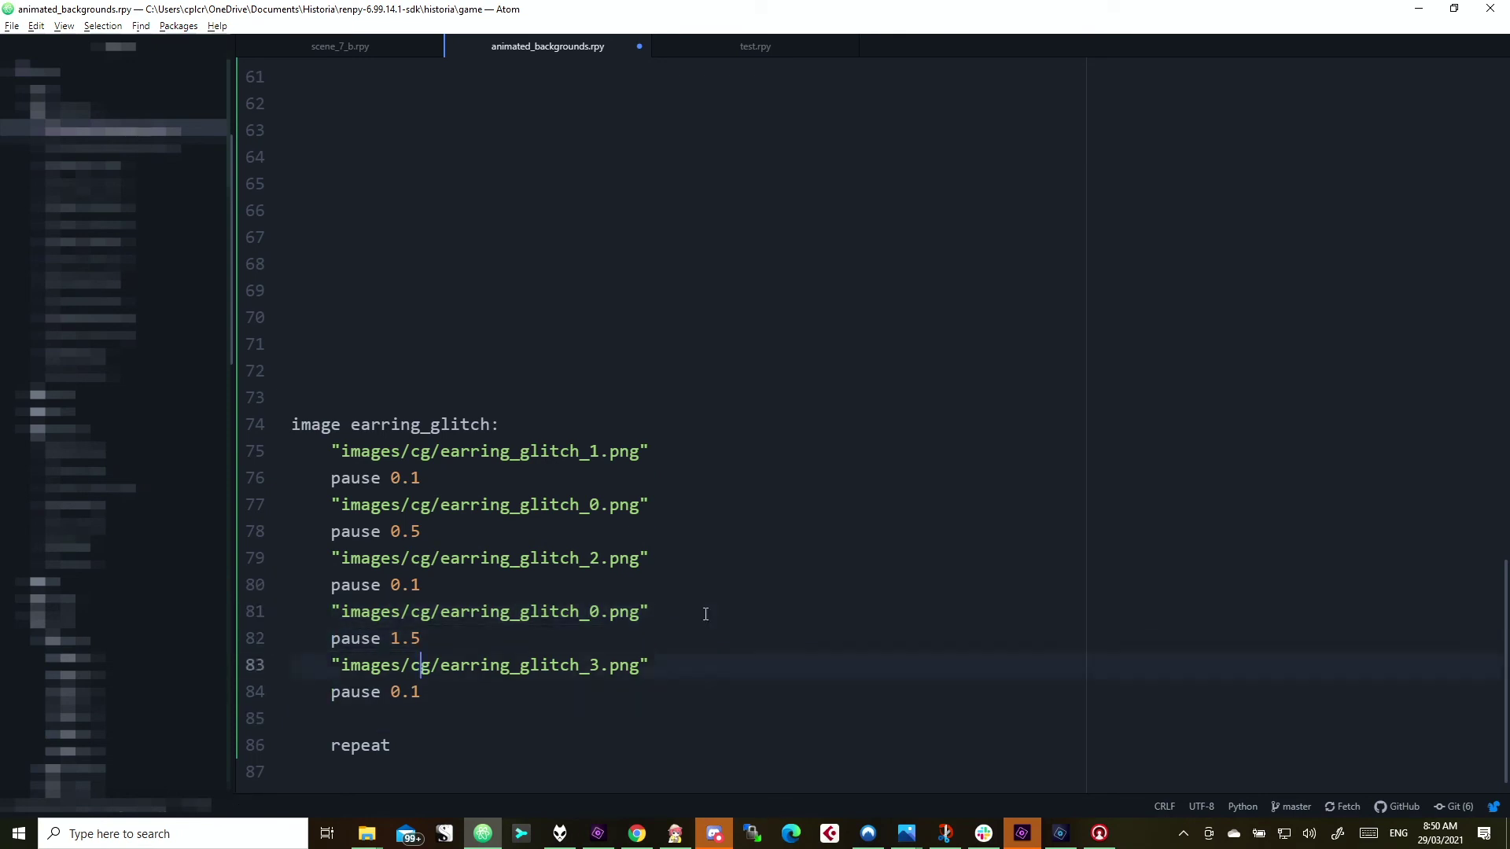
{"action": "key", "text": "Down"}
{"action": "key", "text": "Down"}
{"action": "key", "text": "ctrl+p"}
{"action": "key", "text": "Escape"}
{"action": "key", "text": "ctrl+v"}
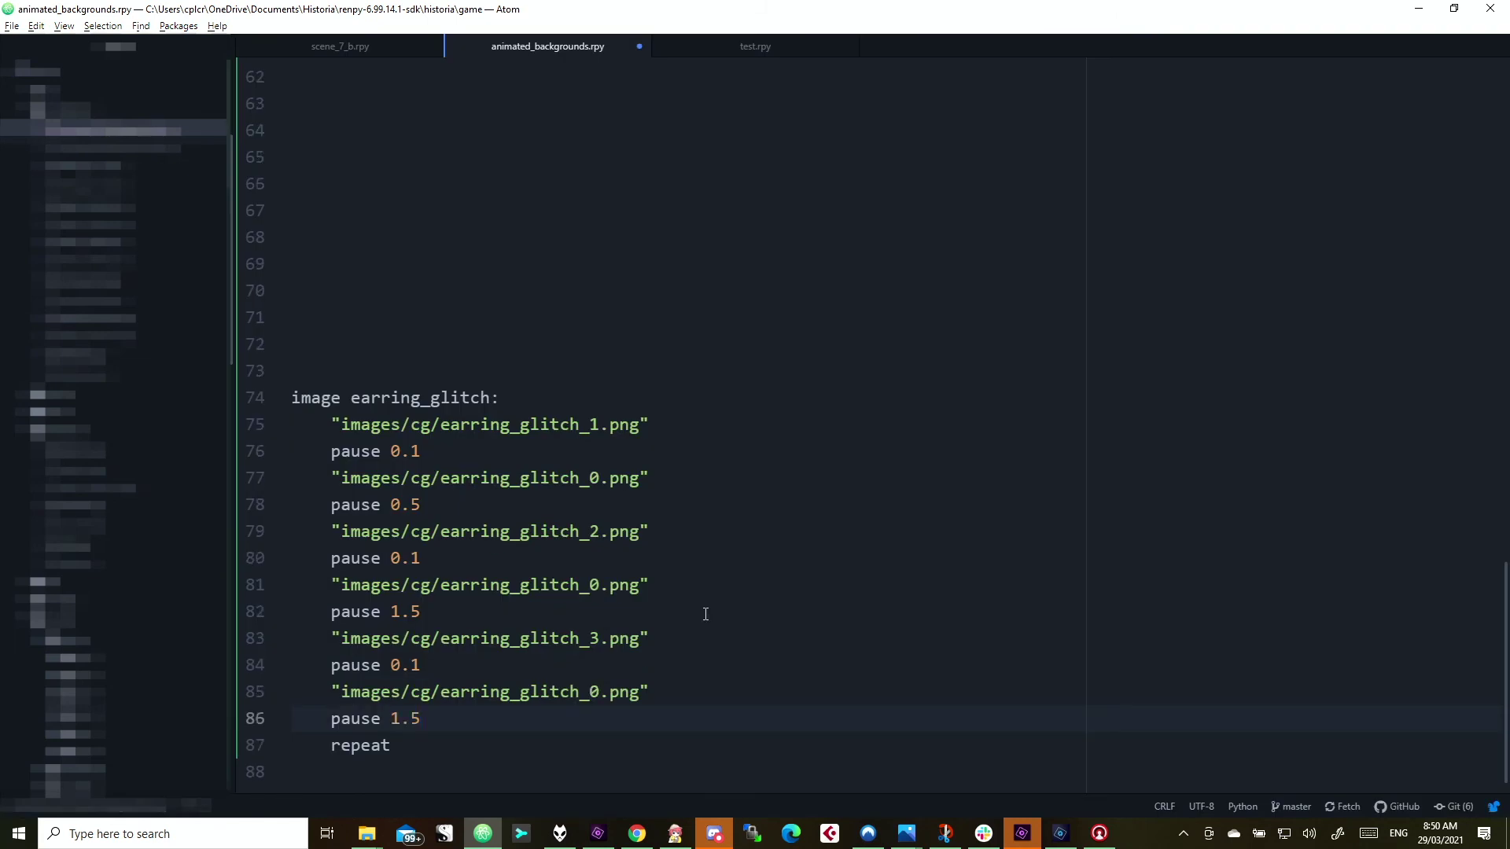
{"action": "key", "text": "BackSpace"}
{"action": "type", "text": "2"}
- Duplicate the glitch_2 frame with its pause 0.1 just above repeat
{"action": "key", "text": "Up"}
{"action": "key", "text": "Up"}
{"action": "key", "text": "Up"}
{"action": "key", "text": "Up"}
{"action": "key", "text": "Up"}
{"action": "key", "text": "Up"}
{"action": "key", "text": "Up"}
{"action": "key", "text": "Up"}
{"action": "key", "text": "Down"}
{"action": "key", "text": "Down"}
{"action": "key", "text": "Up"}
{"action": "key", "text": "Down"}
{"action": "key", "text": "shift+Down"}
{"action": "key", "text": "shift+Down"}
{"action": "key", "text": "Up"}
{"action": "key", "text": "Down"}
{"action": "key", "text": "shift+Down"}
{"action": "key", "text": "shift+Down"}
{"action": "key", "text": "ctrl+c"}
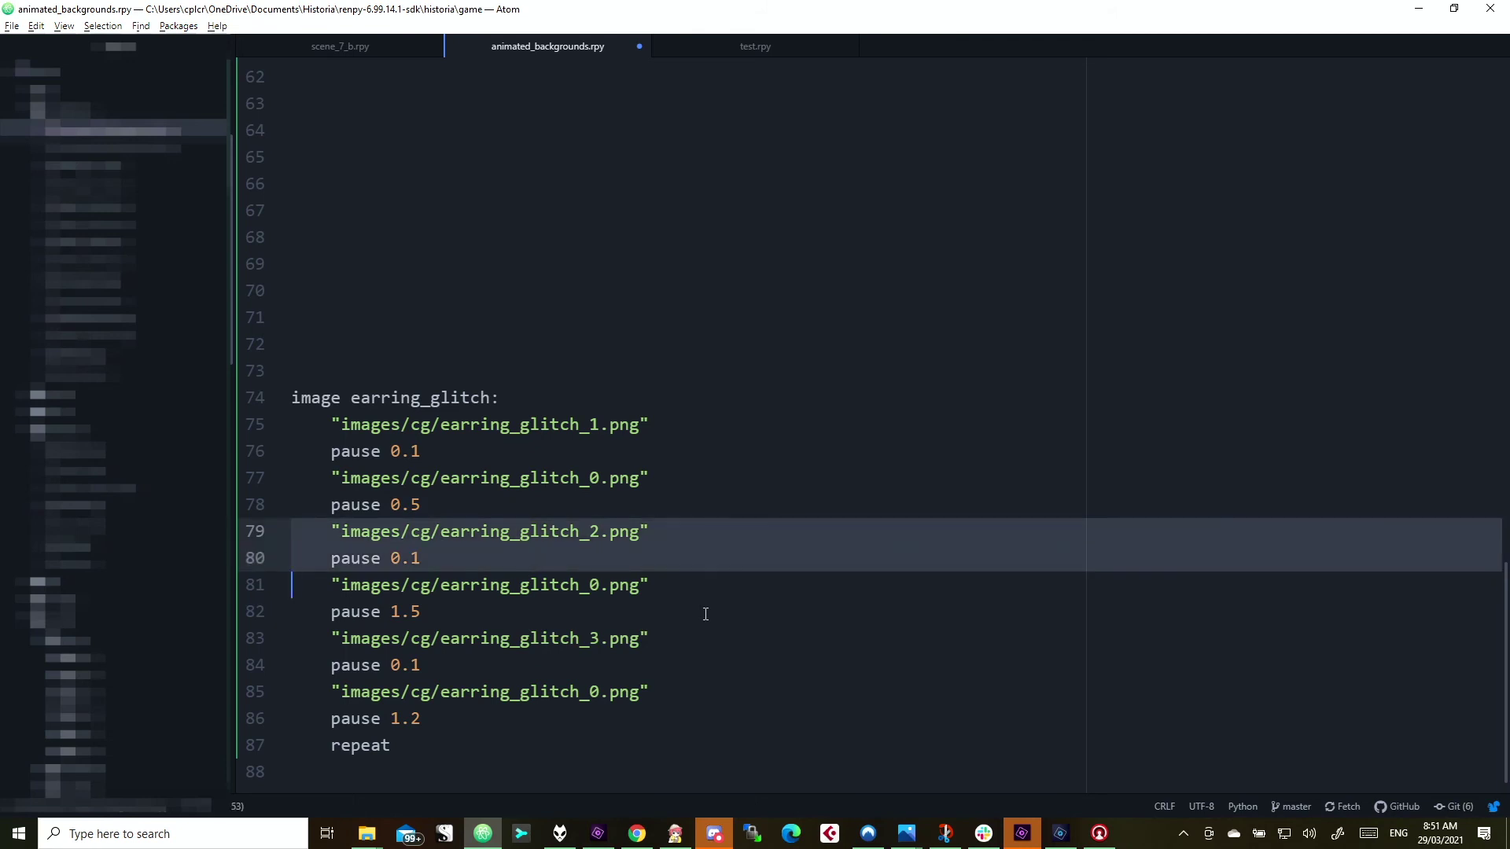
{"action": "key", "text": "Down"}
{"action": "key", "text": "Down"}
{"action": "key", "text": "Down"}
{"action": "key", "text": "Down"}
{"action": "key", "text": "Down"}
{"action": "key", "text": "Down"}
{"action": "key", "text": "Down"}
{"action": "key", "text": "Up"}
{"action": "key", "text": "Return"}
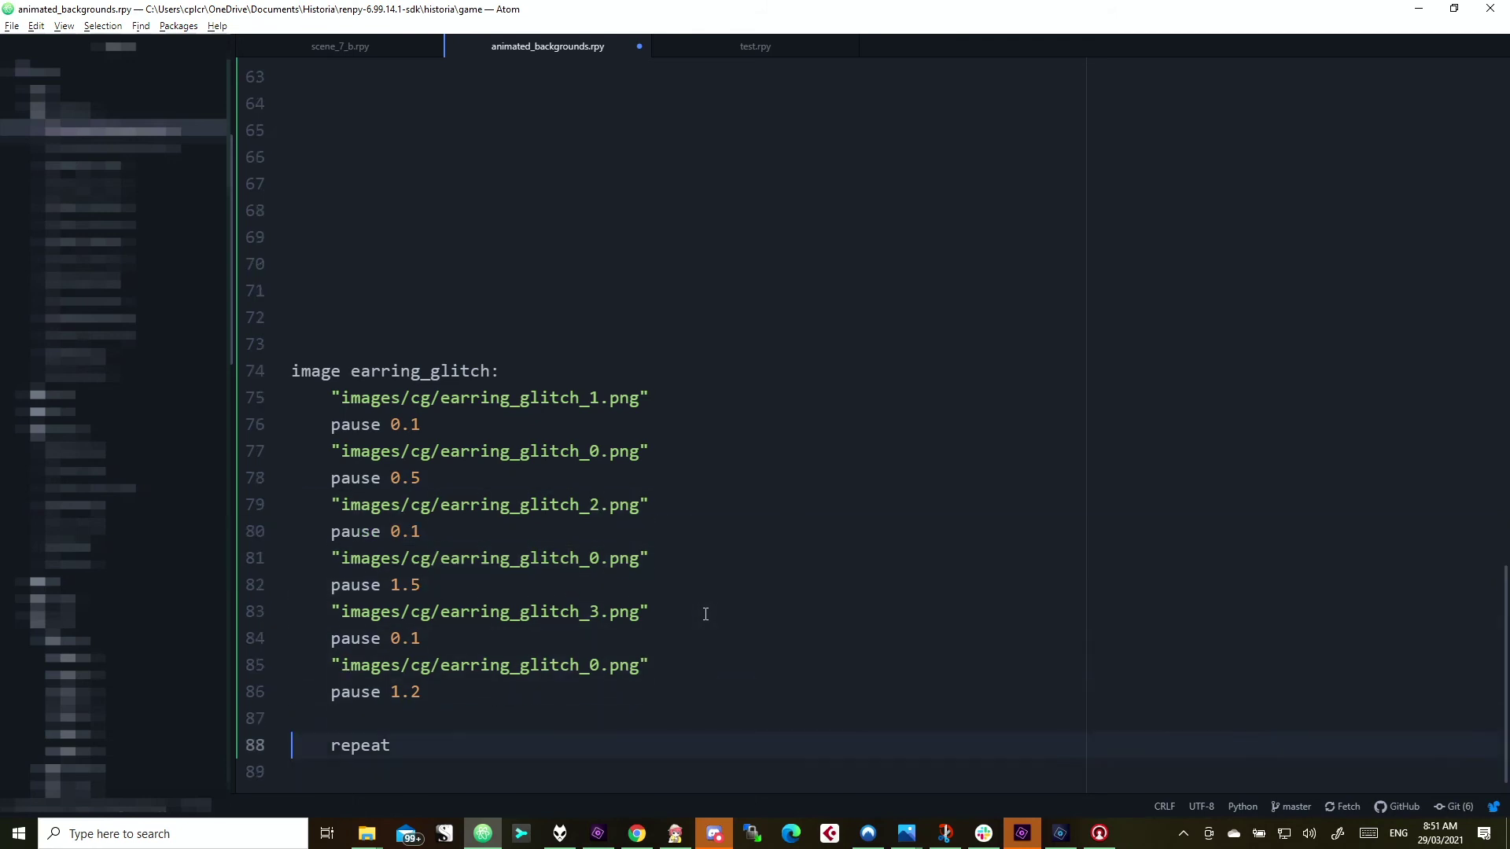
{"action": "key", "text": "Up"}
{"action": "key", "text": "ctrl+v"}
{"action": "key", "text": "Up"}
{"action": "key", "text": "Up"}
{"action": "key", "text": "Down"}
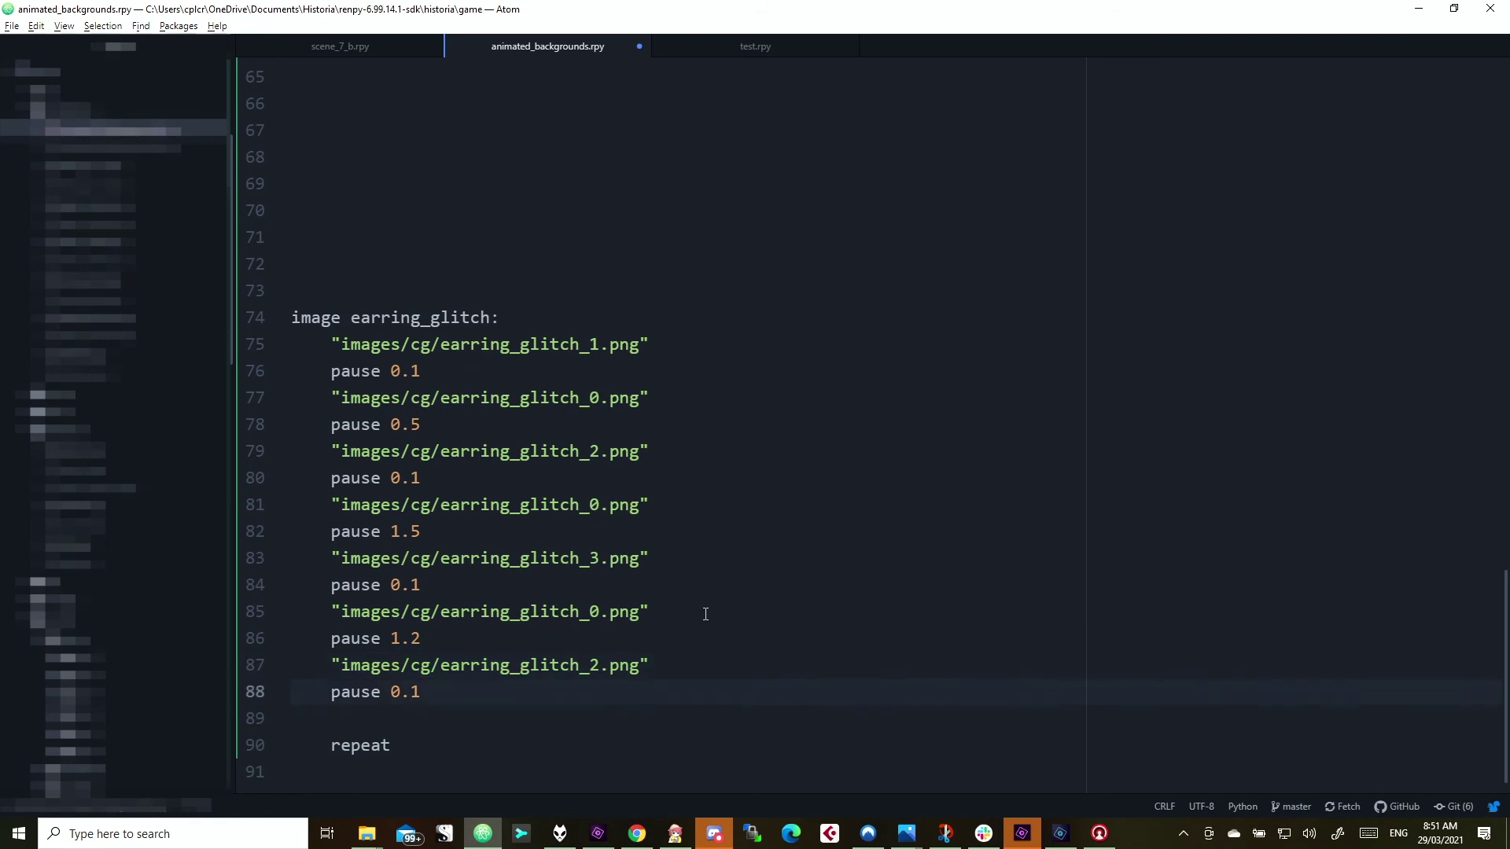
{"action": "key", "text": "Down"}
{"action": "key", "text": "BackSpace"}
- Duplicate the blank frame with pause 1.2 above repeat and set its pause to 0.7
{"action": "key", "text": "Up"}
{"action": "key", "text": "Up"}
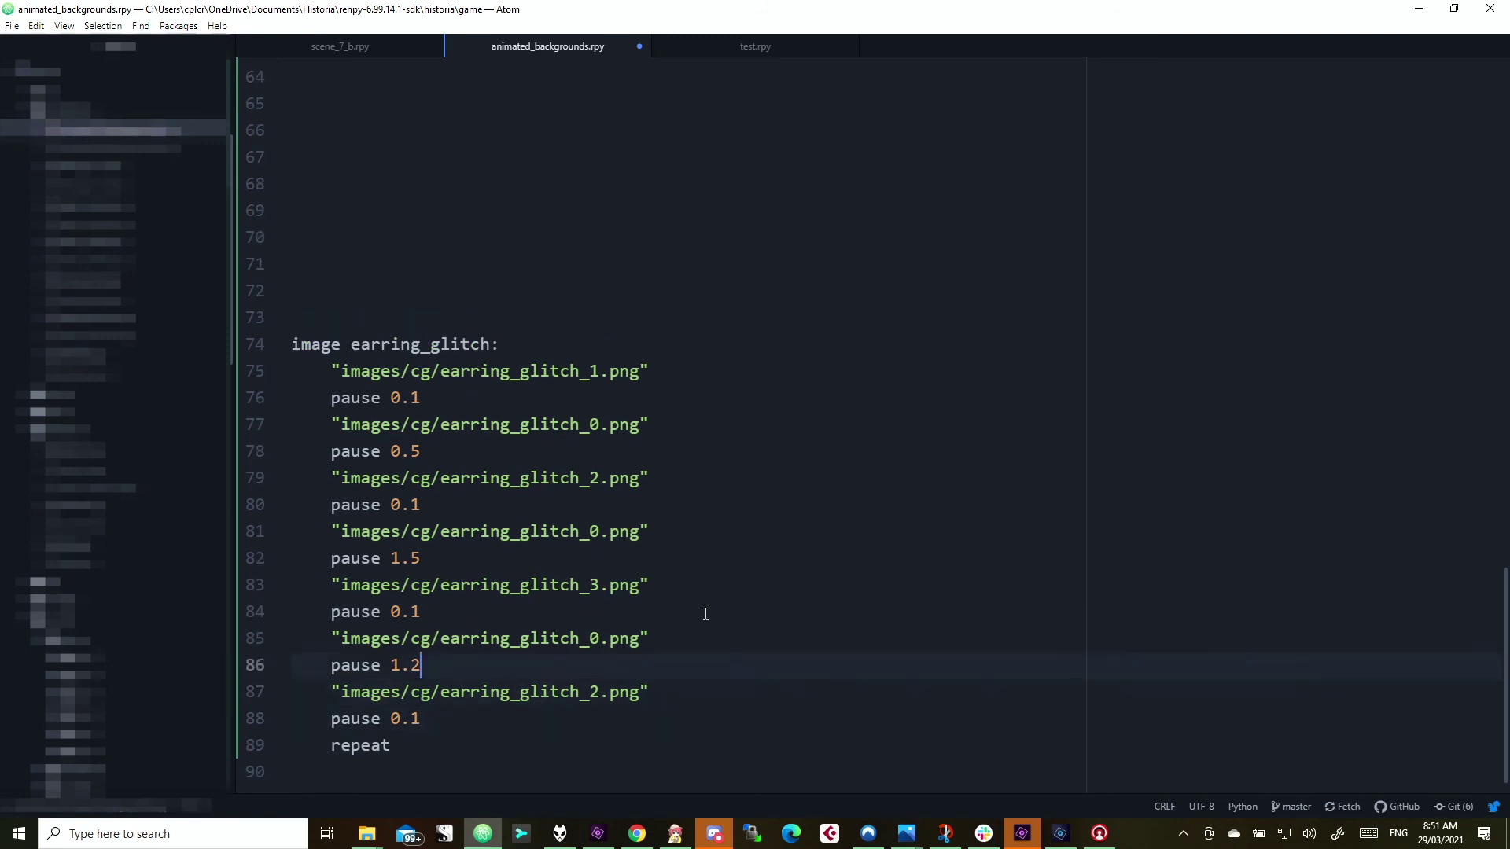
{"action": "key", "text": "Up"}
{"action": "key", "text": "shift+Down"}
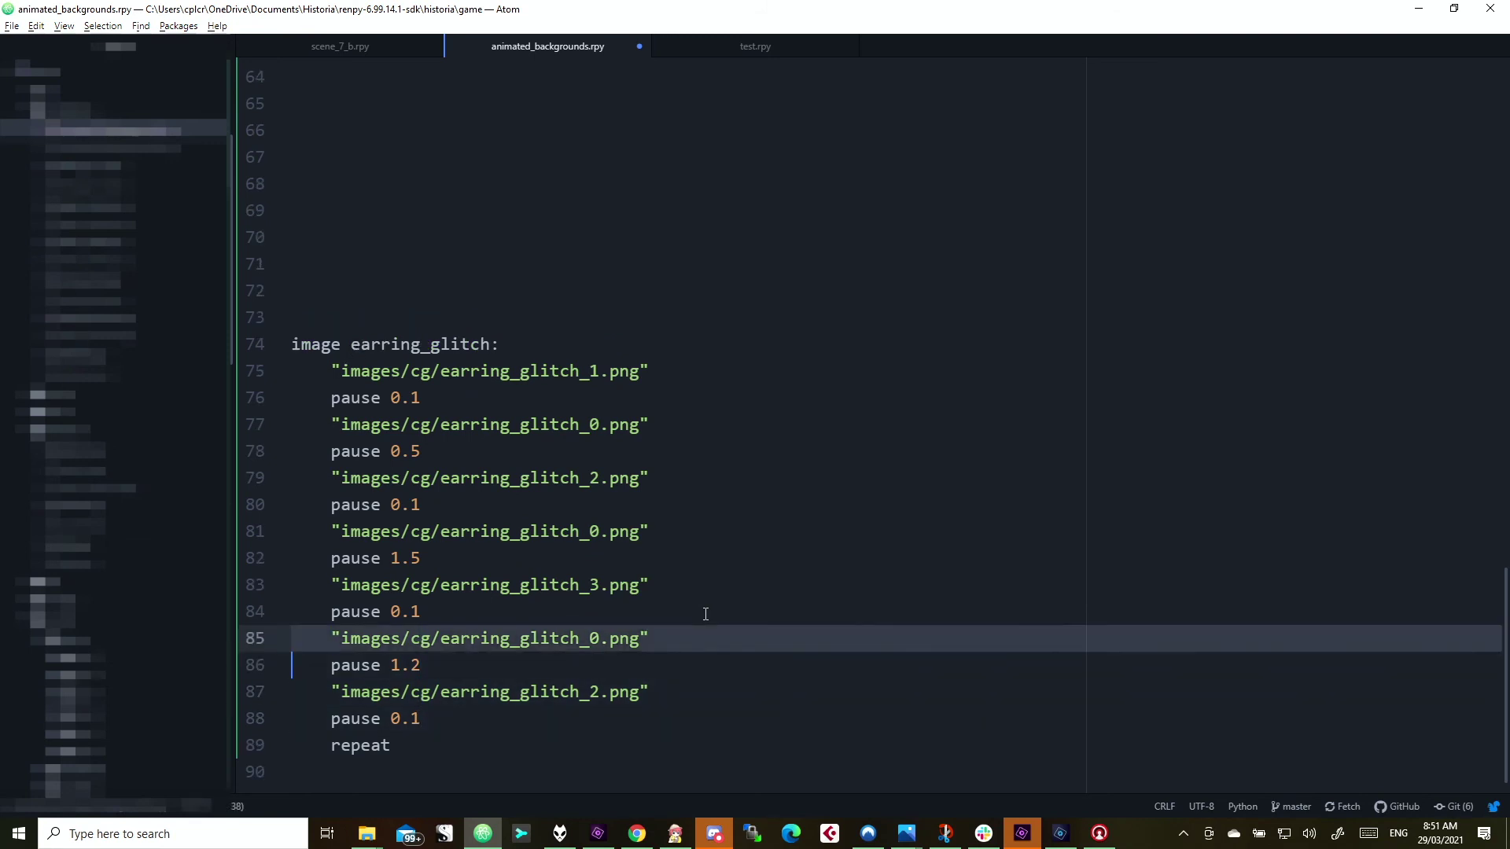
{"action": "key", "text": "shift+Down"}
{"action": "key", "text": "ctrl+c"}
{"action": "key", "text": "Down"}
{"action": "key", "text": "Down"}
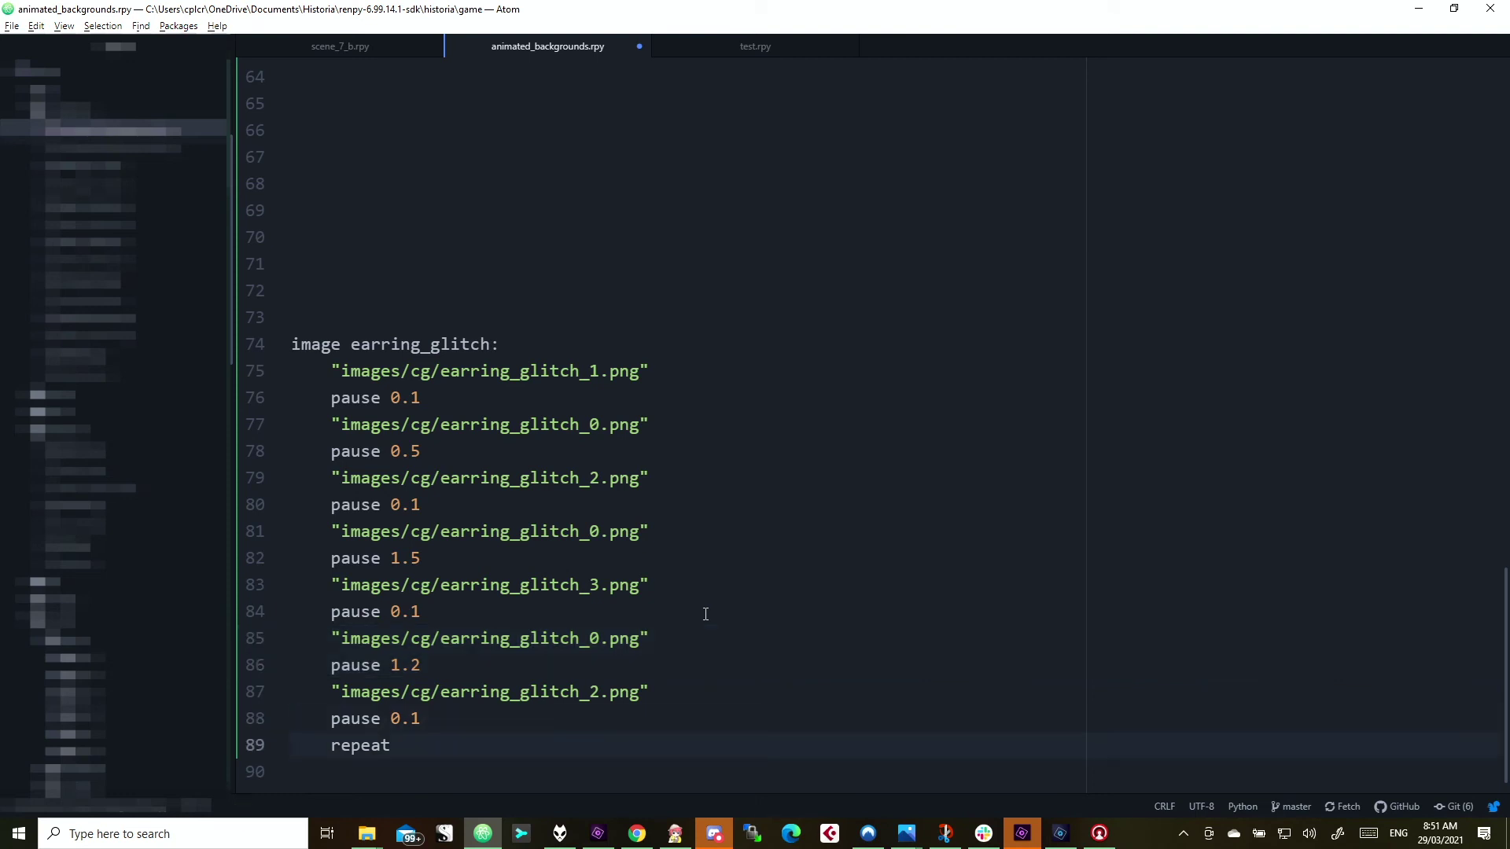
{"action": "key", "text": "Return"}
{"action": "key", "text": "Return"}
{"action": "key", "text": "Up"}
{"action": "key", "text": "Up"}
{"action": "key", "text": "ctrl+v"}
{"action": "key", "text": "Down"}
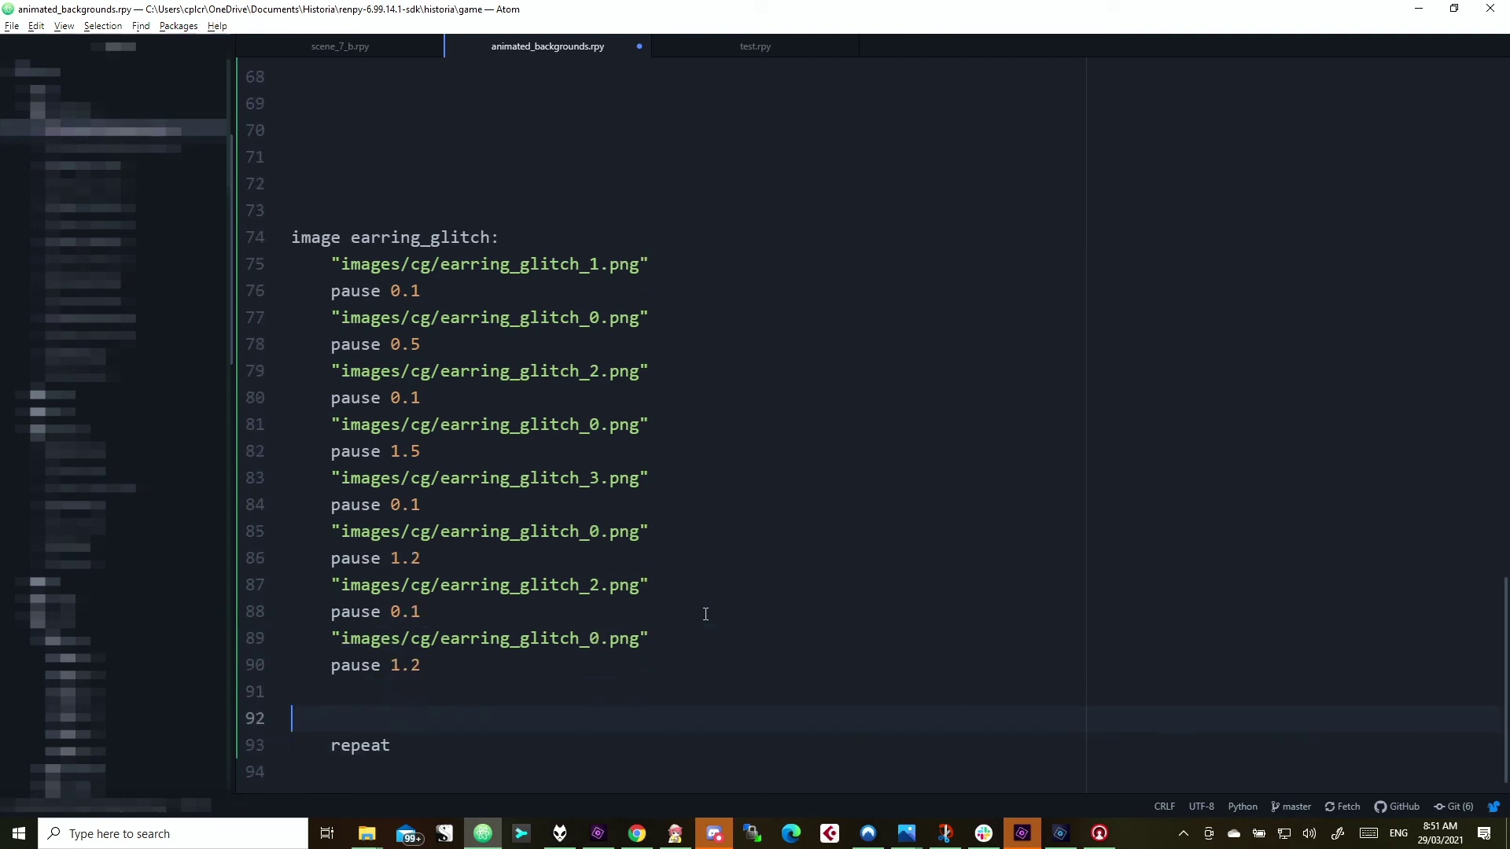
{"action": "key", "text": "BackSpace"}
{"action": "key", "text": "BackSpace"}
{"action": "key", "text": "BackSpace"}
{"action": "key", "text": "BackSpace"}
{"action": "key", "text": "BackSpace"}
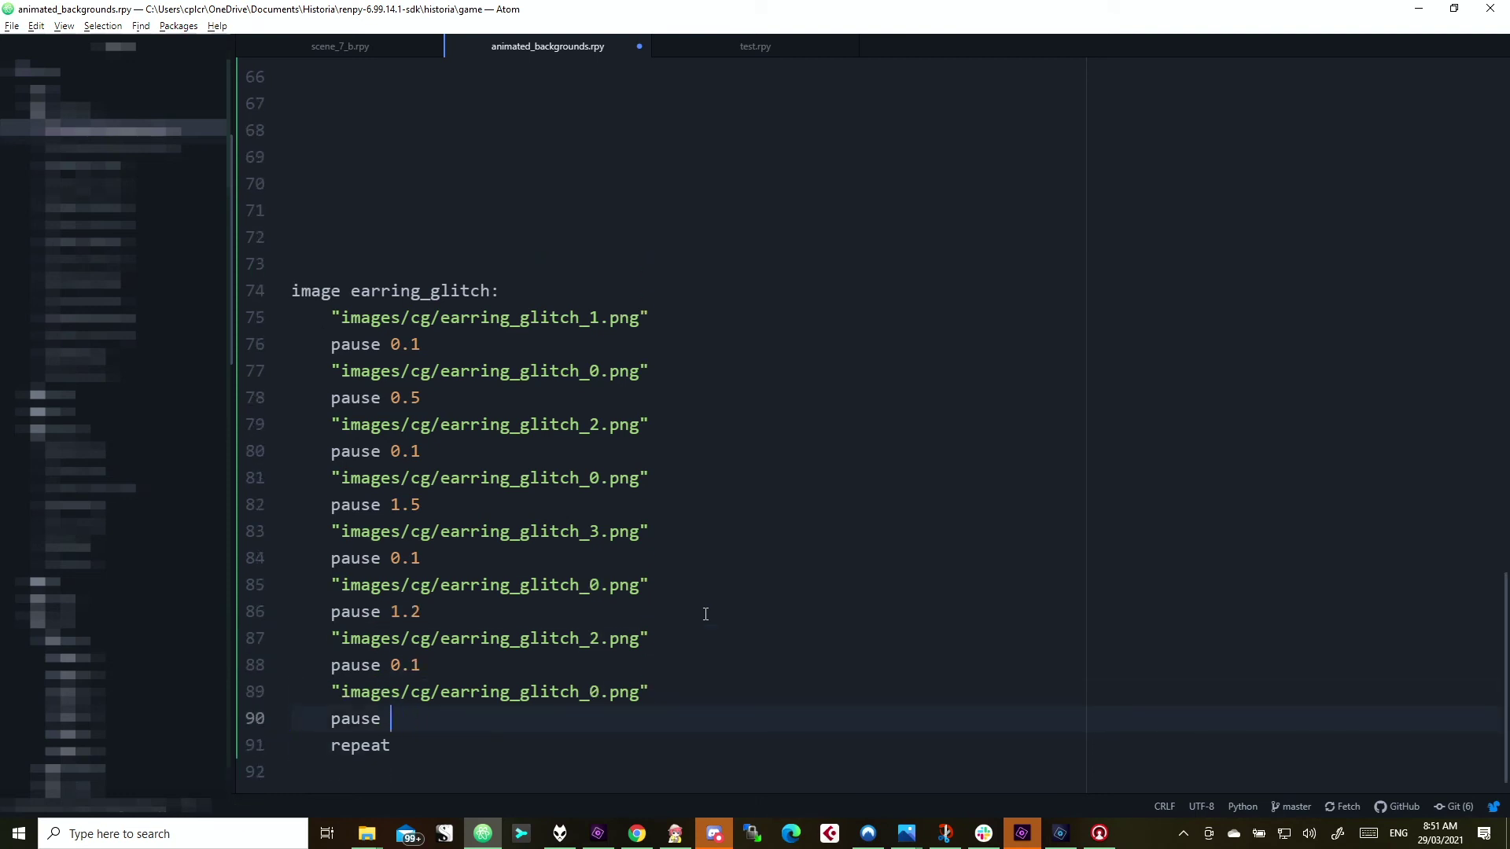
{"action": "key", "text": "BackSpace"}
{"action": "type", "text": "0.7"}
{"action": "key", "text": "BackSpace"}
{"action": "key", "text": "BackSpace"}
{"action": "key", "text": "BackSpace"}
{"action": "type", "text": "0.7"}
- Save animated_backgrounds.rpy in Atom and launch the historia project from the Ren'Py Launcher
{"action": "key", "text": "alt+Tab"}
{"action": "key", "text": "alt+Tab"}
{"action": "key", "text": "alt+Tab"}
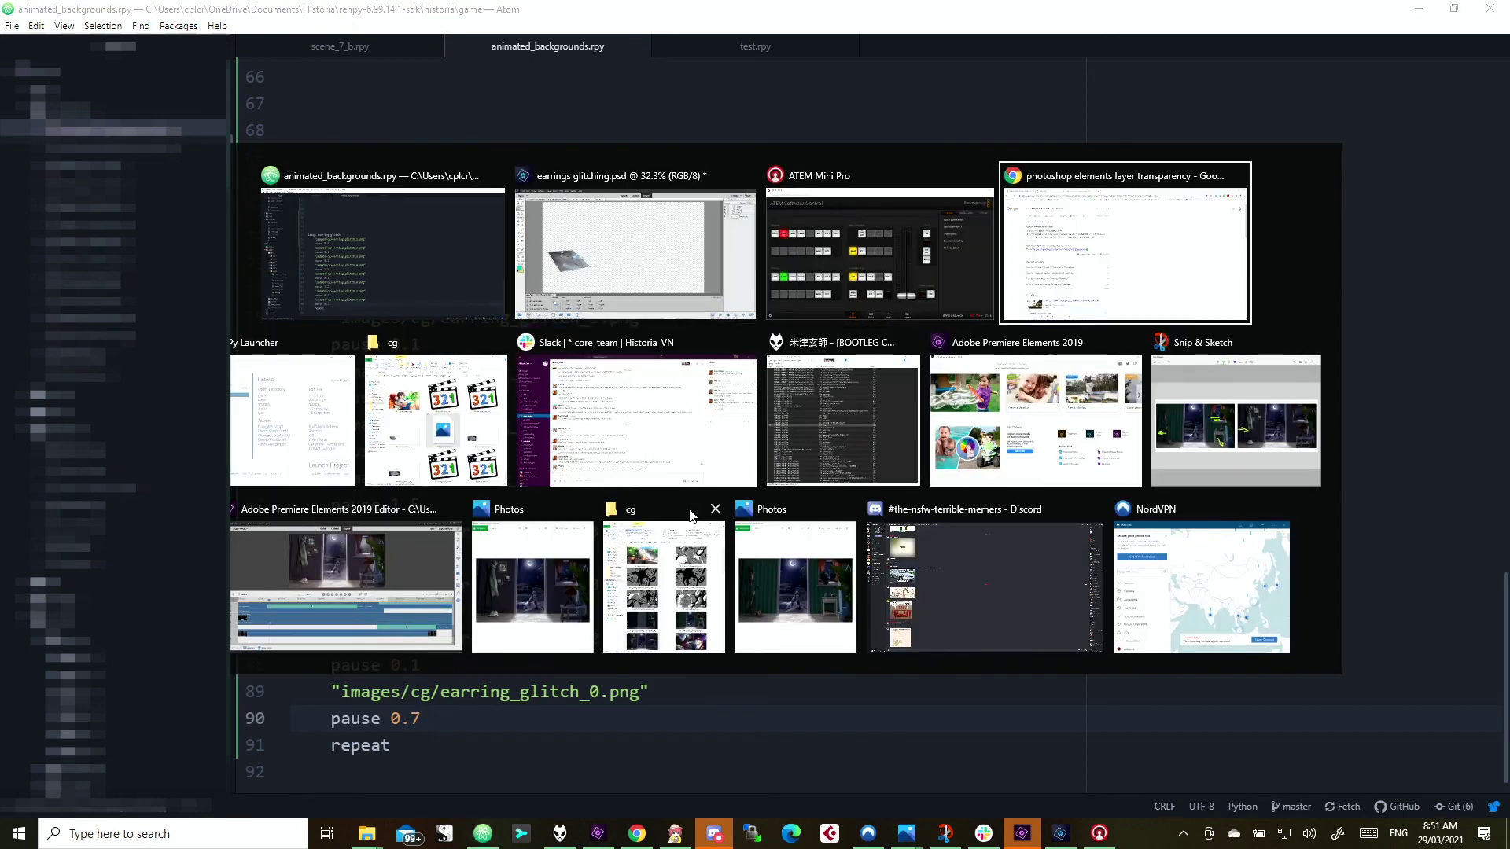
{"action": "key", "text": "alt+Tab"}
{"action": "mouse_move", "coordinate": [532, 580]}
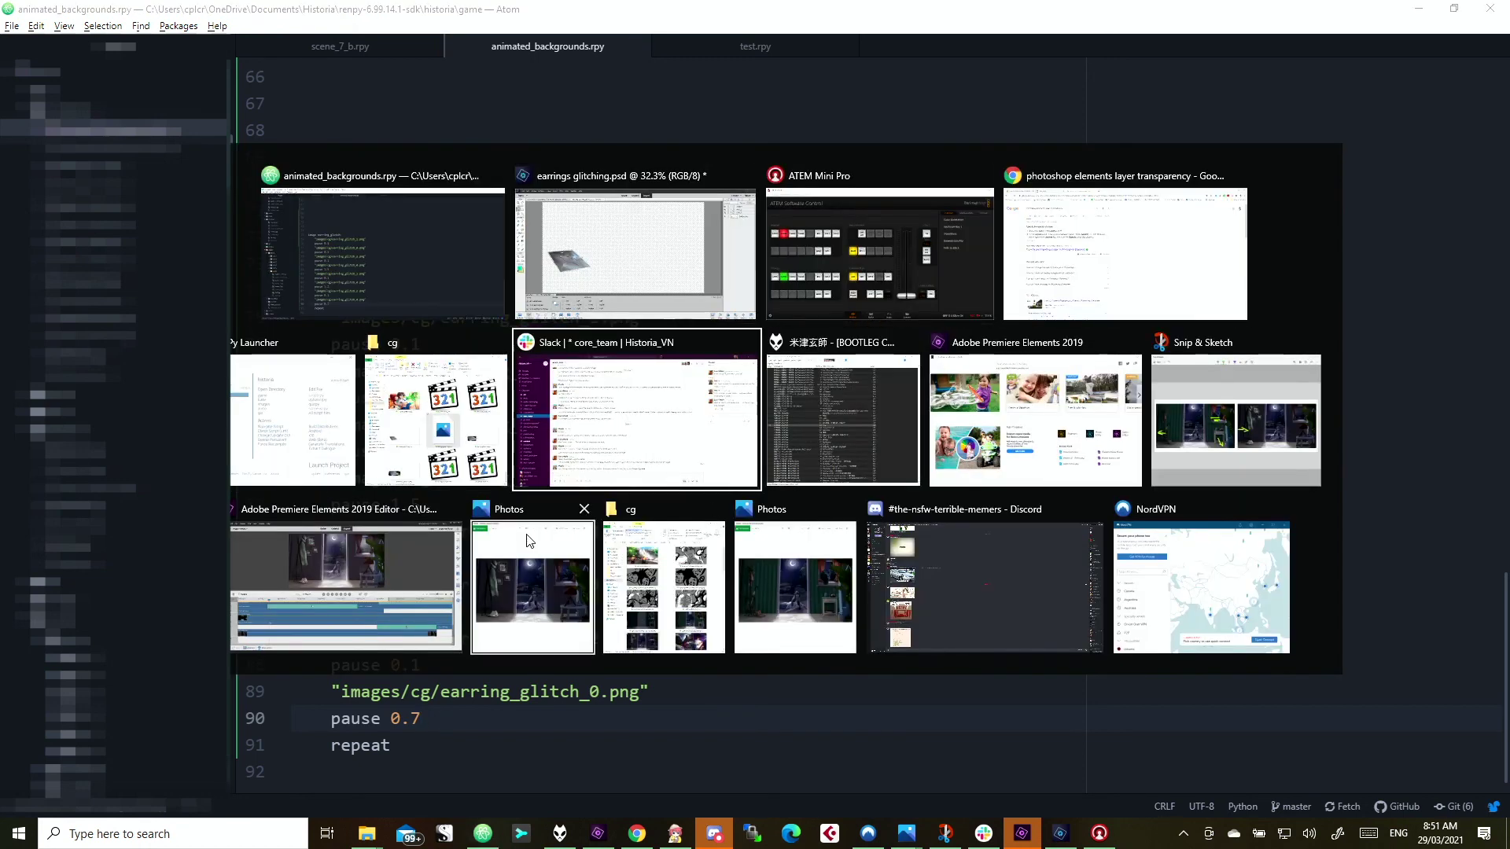
{"action": "key", "text": "alt+shift+Tab"}
{"action": "key", "text": "alt+shift+Tab"}
{"action": "key", "text": "alt+shift+Tab"}
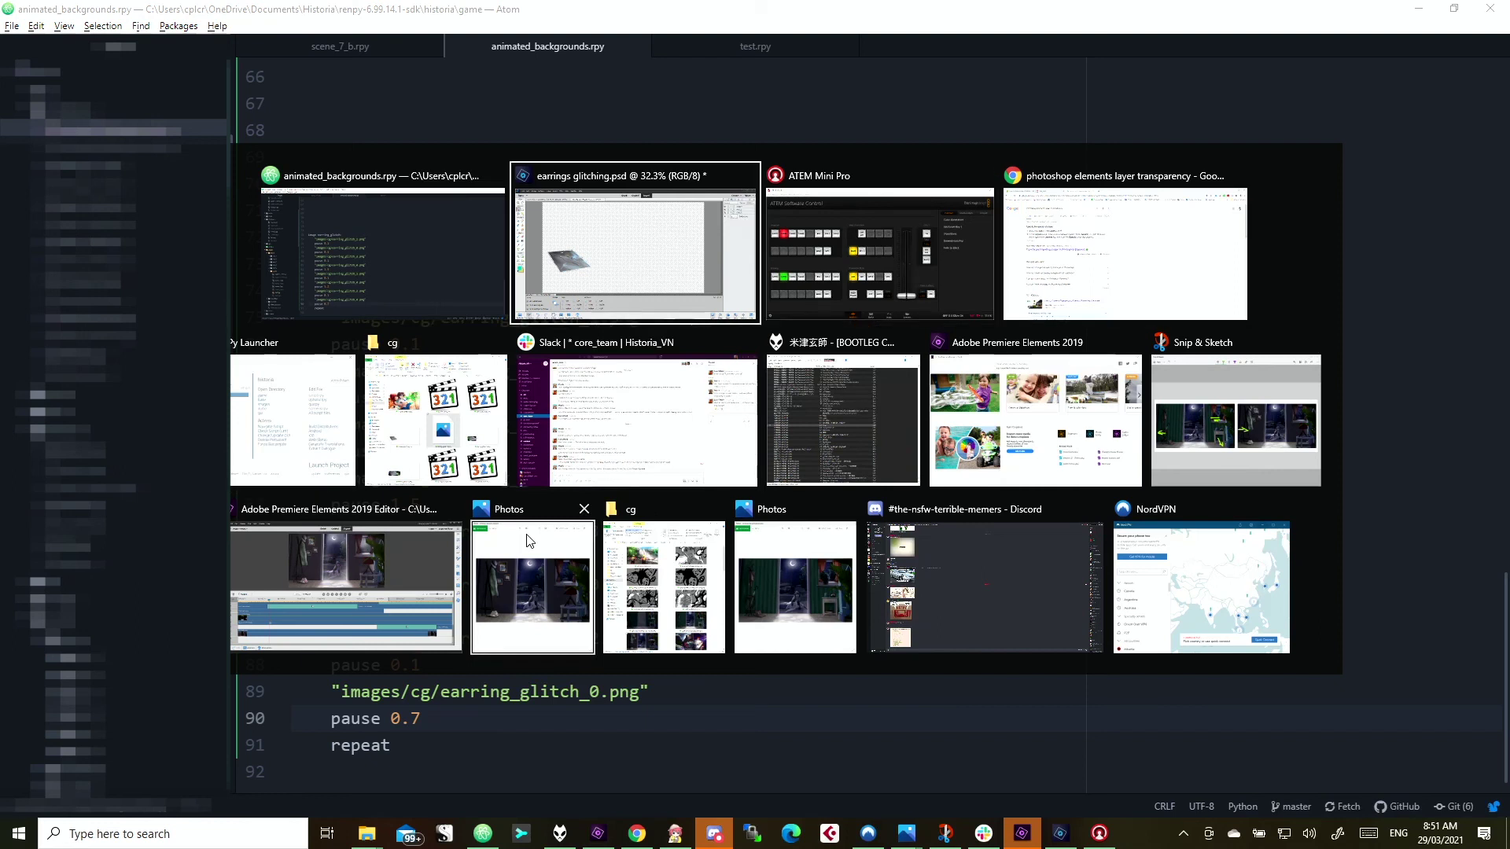
{"action": "key", "text": "alt+shift+Tab"}
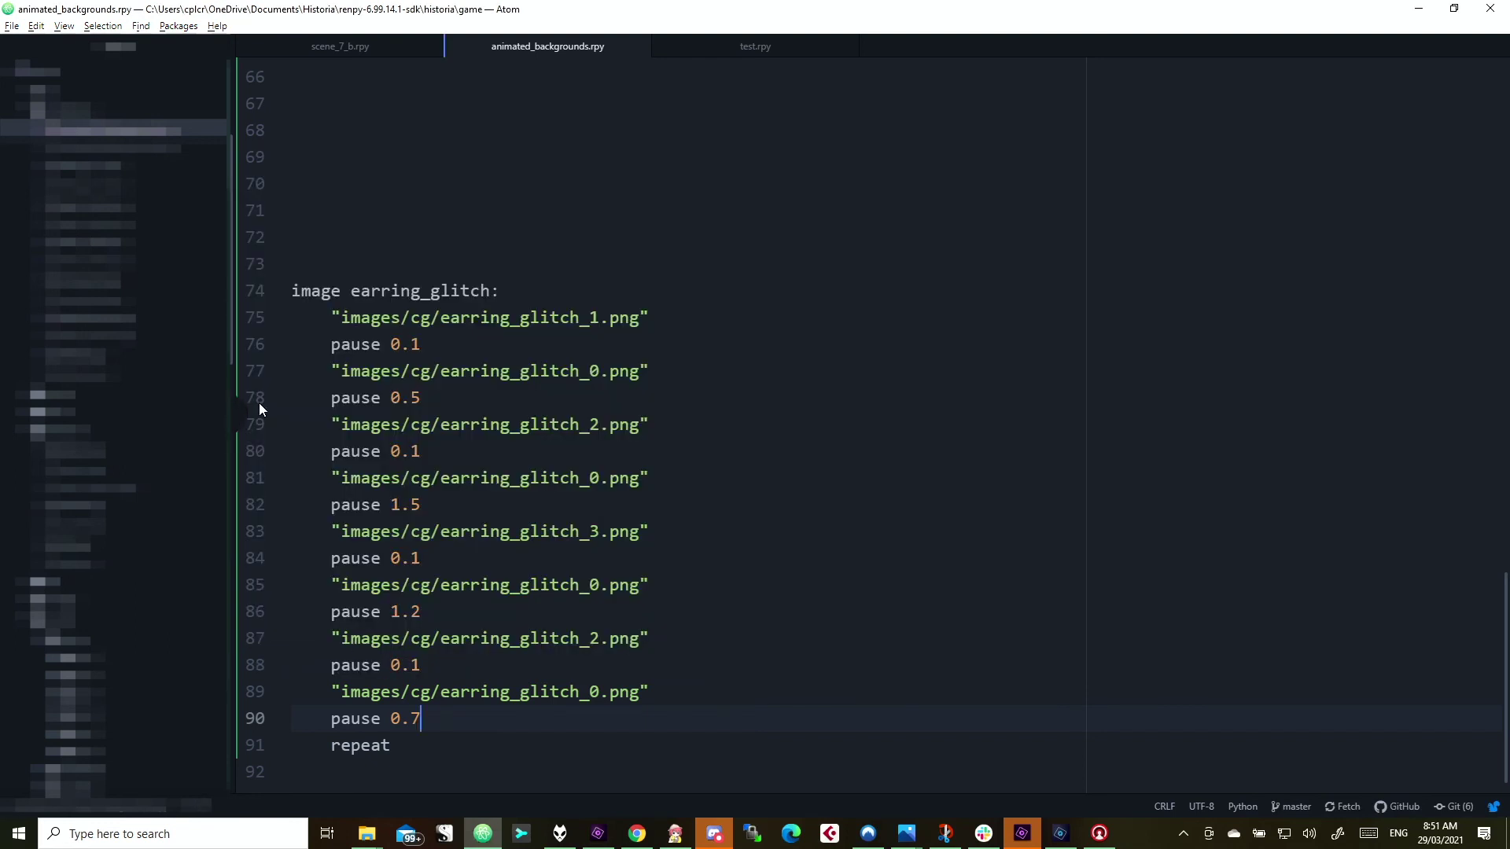
{"action": "left_click", "coordinate": [259, 401]}
{"action": "key", "text": "Tab"}
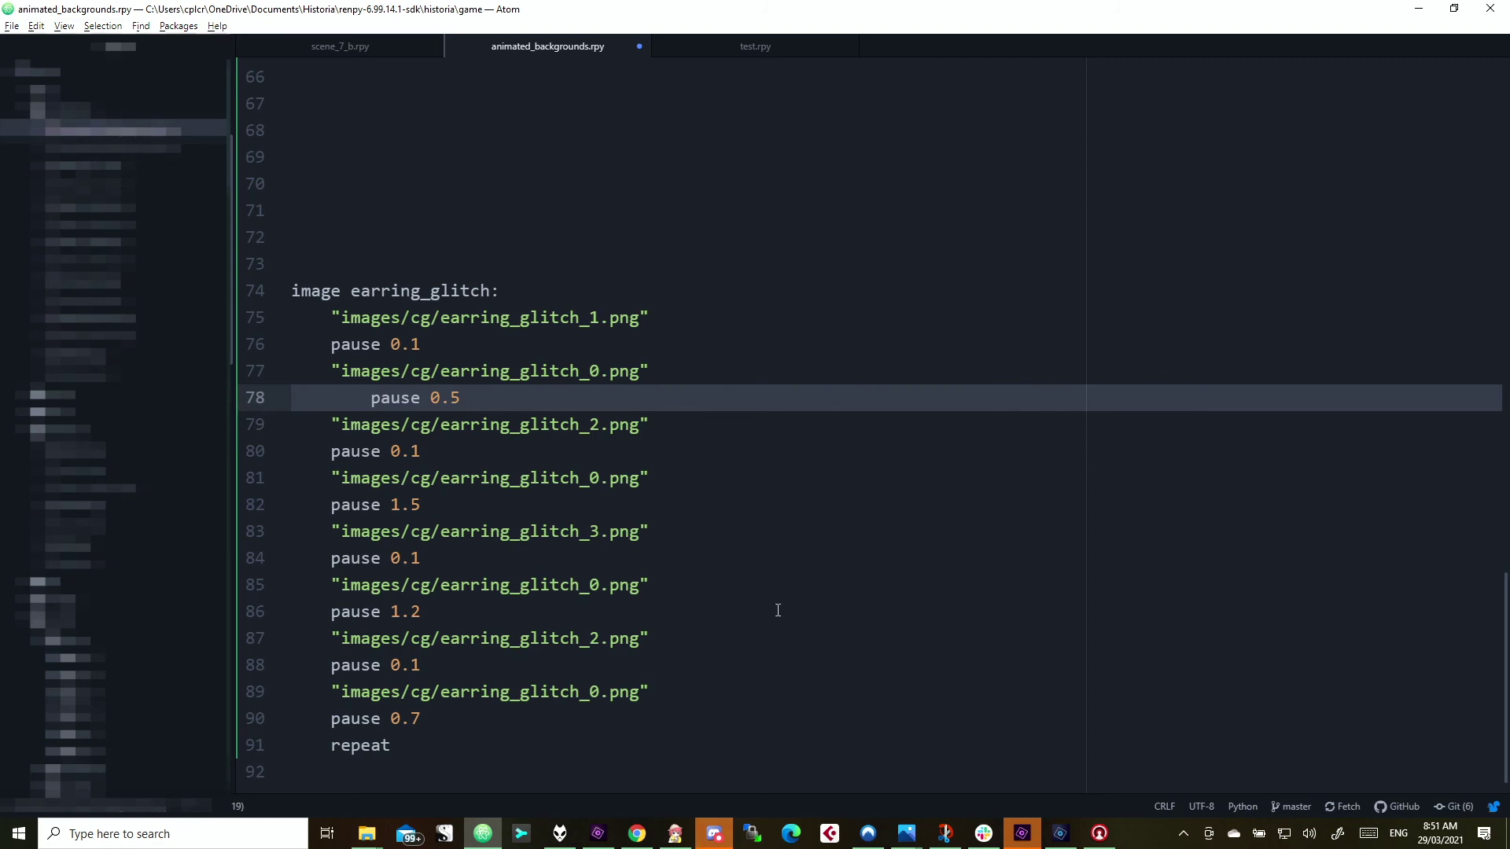
{"action": "key", "text": "ctrl+s"}
{"action": "left_click", "coordinate": [675, 834]}
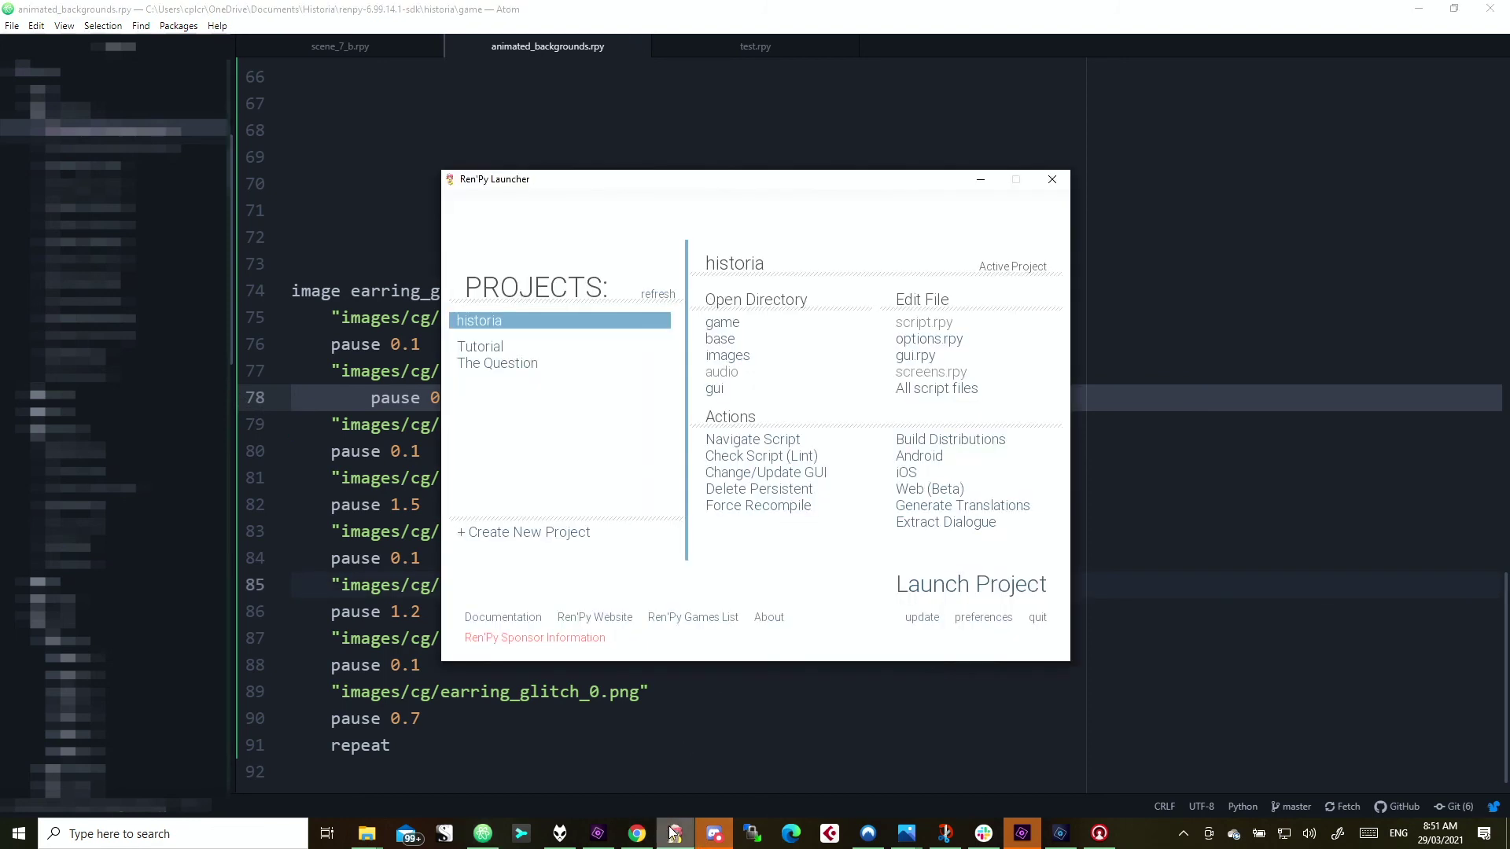
{"action": "left_click", "coordinate": [972, 582]}
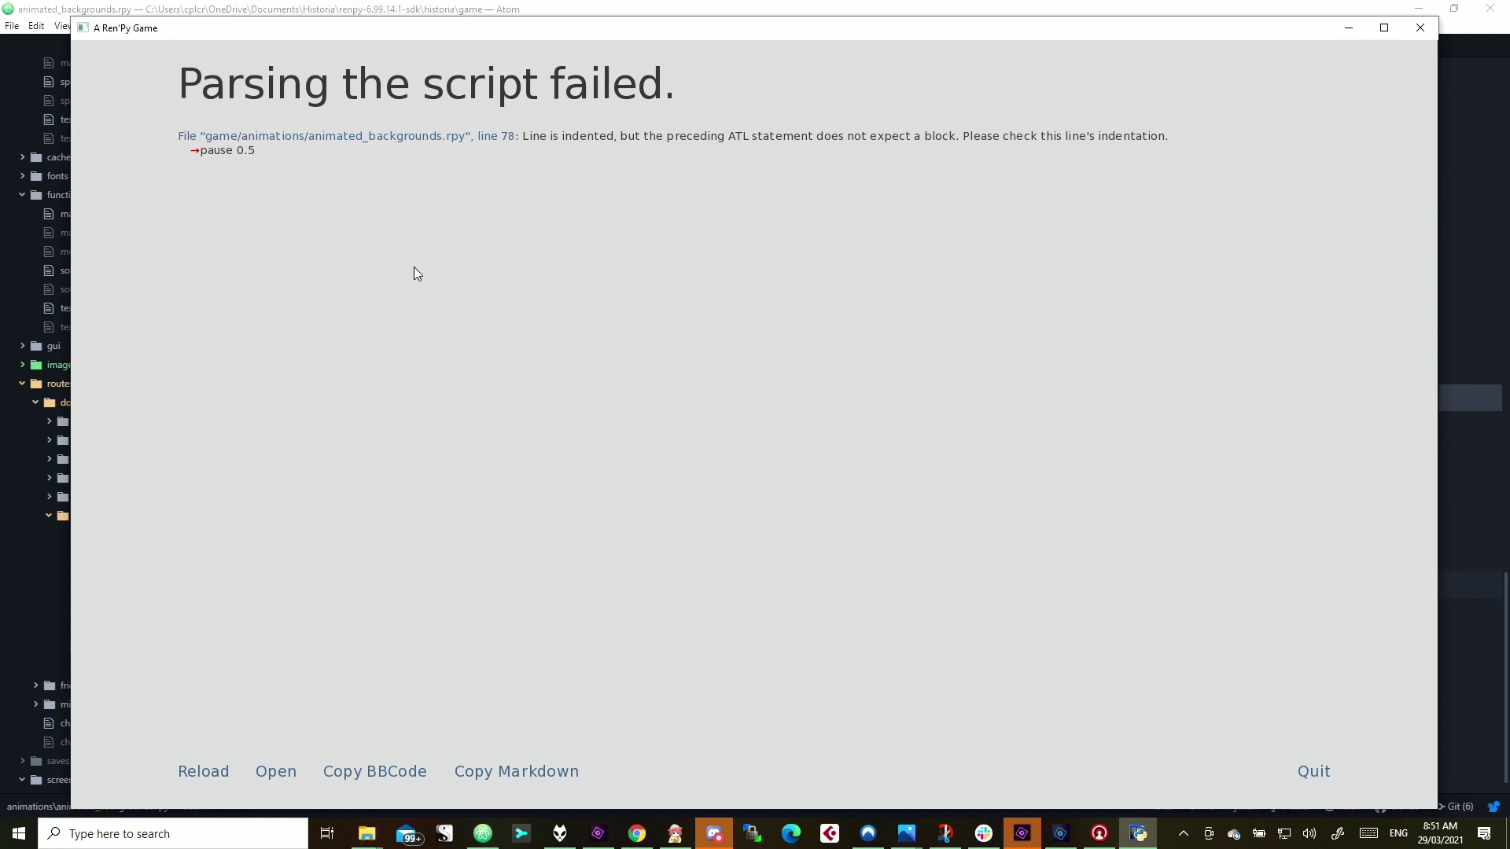
- Remove the extra indent before line 78's pause 0.5, then return to the game window
{"action": "key", "text": "alt+Tab"}
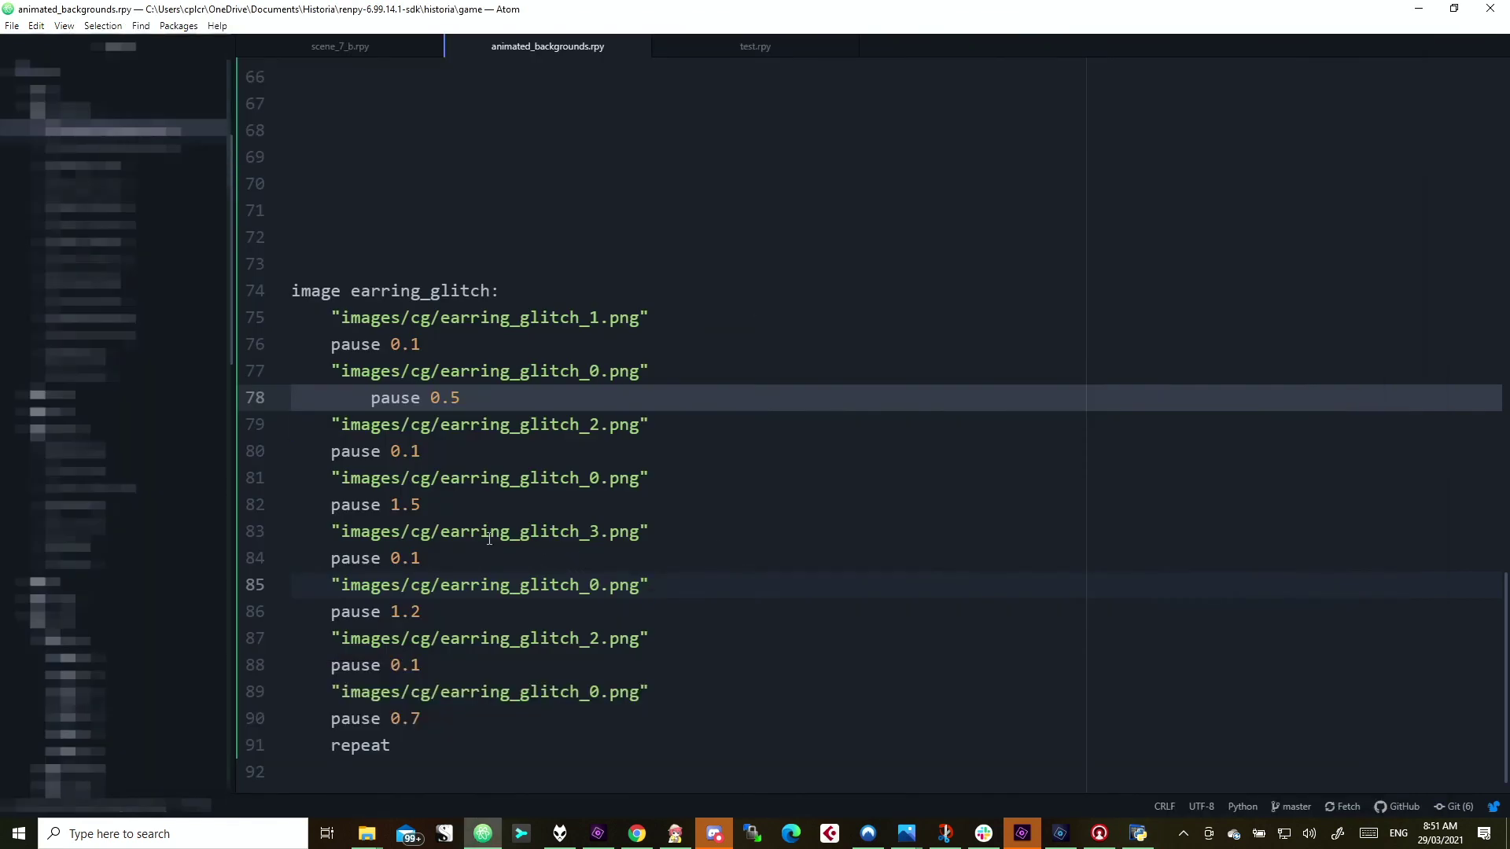
{"action": "left_click", "coordinate": [369, 397]}
{"action": "key", "text": "BackSpace"}
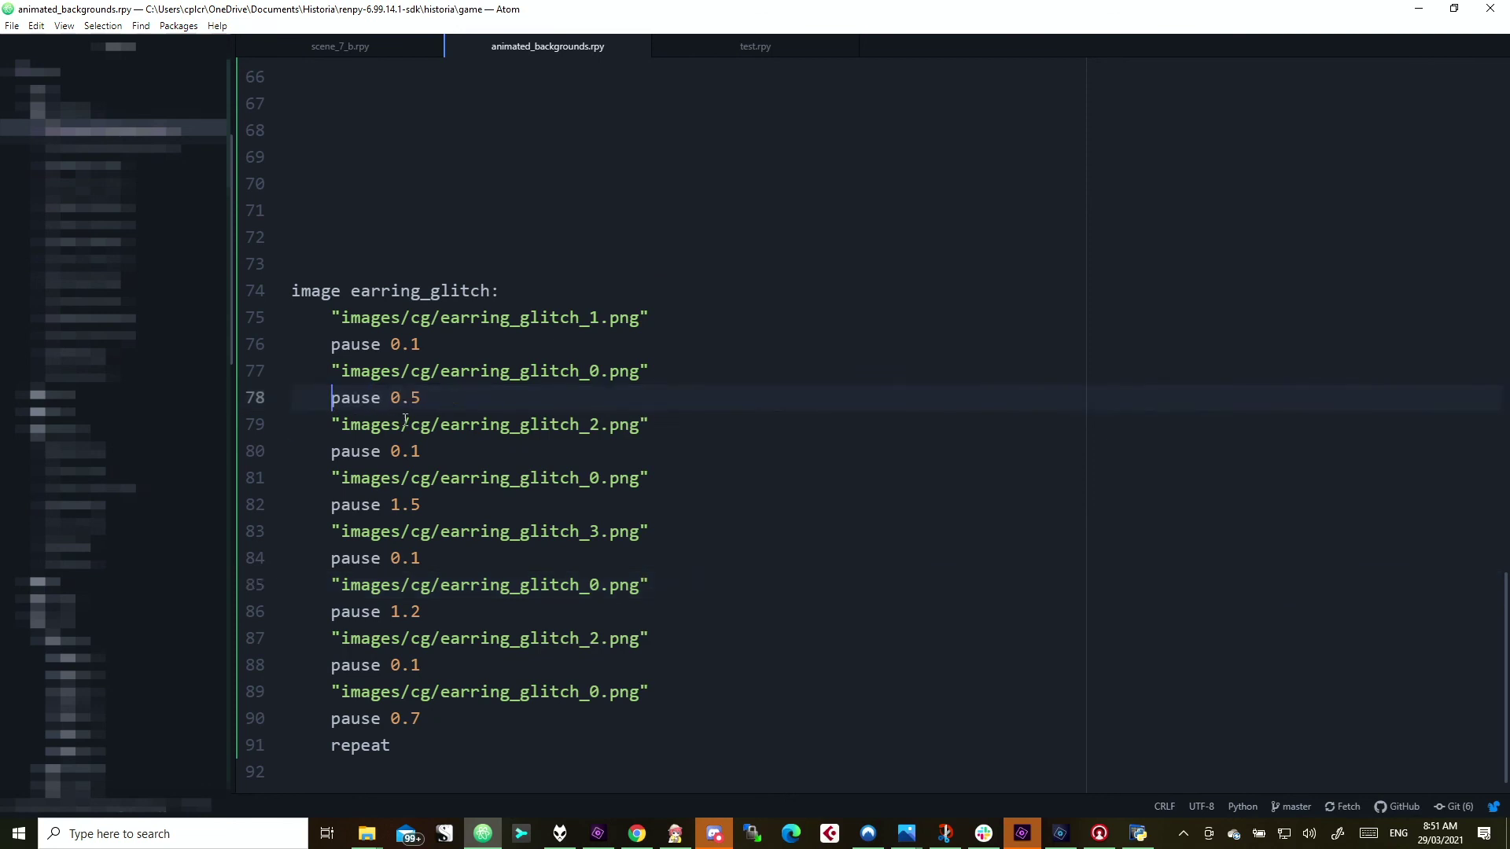
{"action": "key", "text": "alt+Tab"}
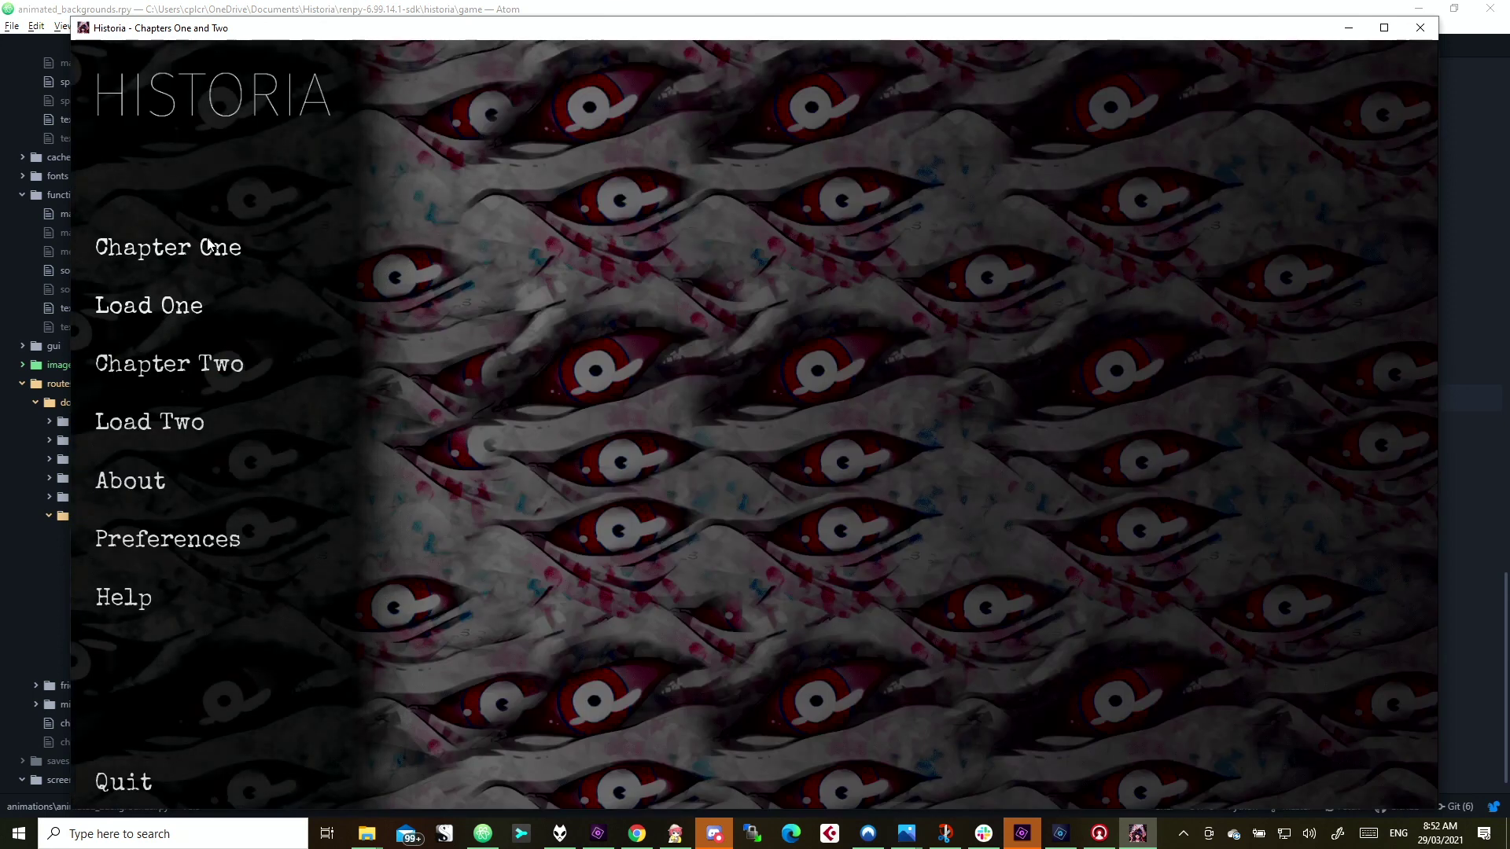
- Start the Matrix Test scene from Chapter One's Scene Select
{"action": "left_click", "coordinate": [123, 256]}
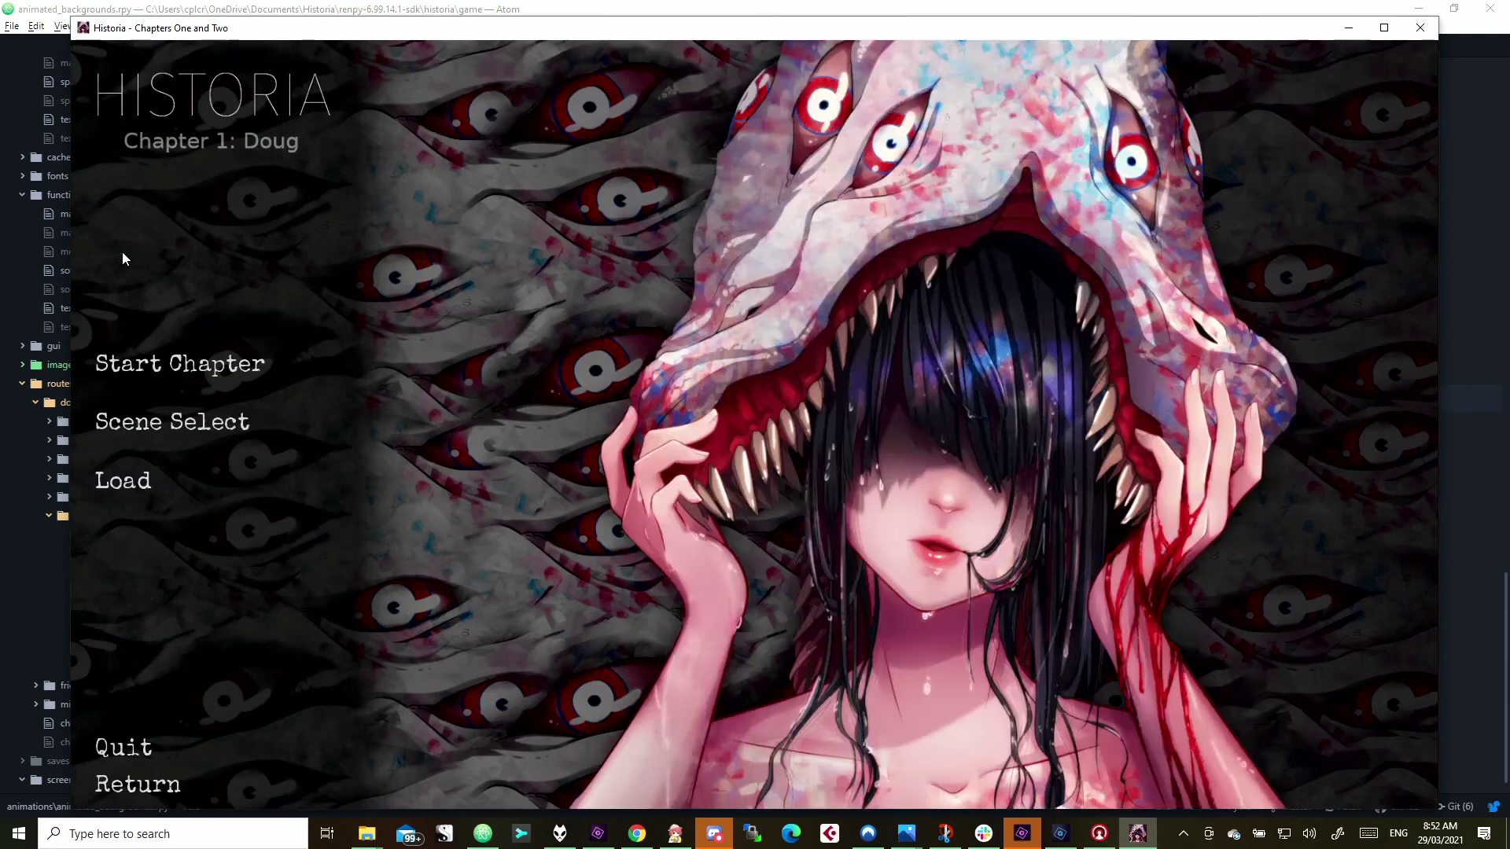
{"action": "left_click", "coordinate": [180, 421]}
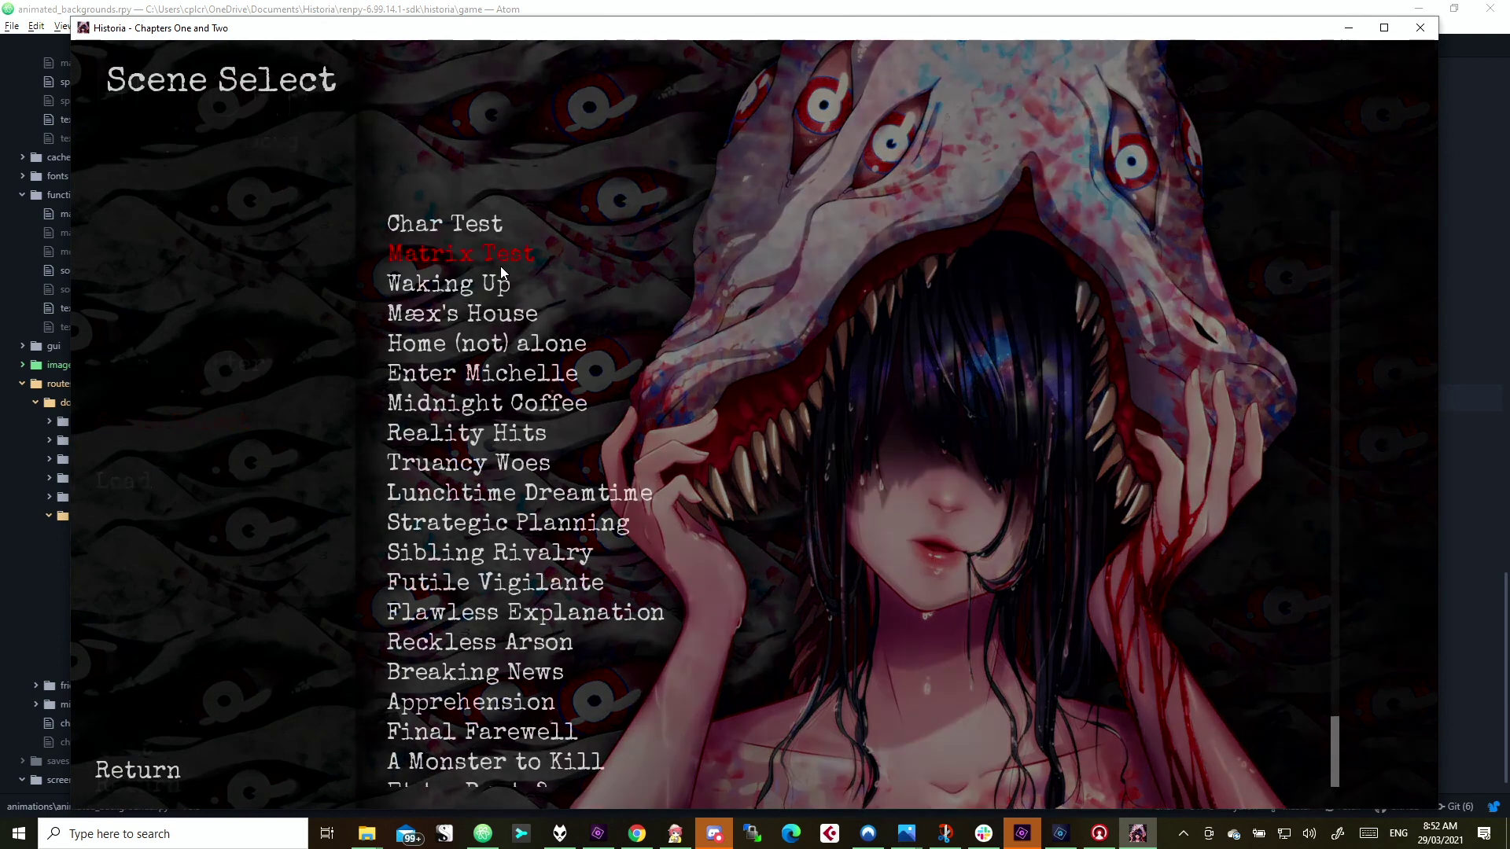
{"action": "left_click", "coordinate": [467, 223]}
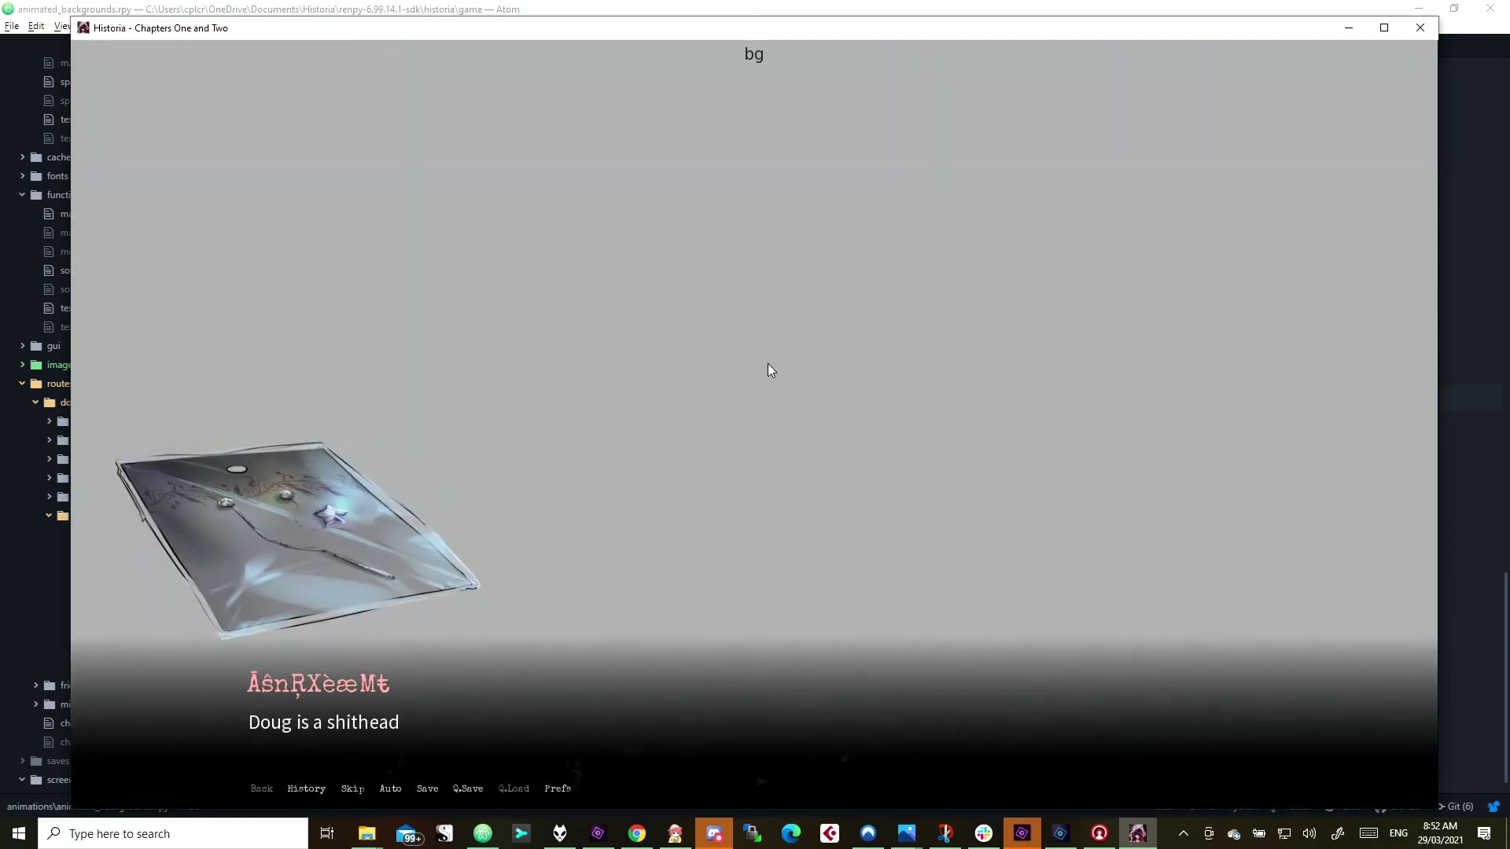